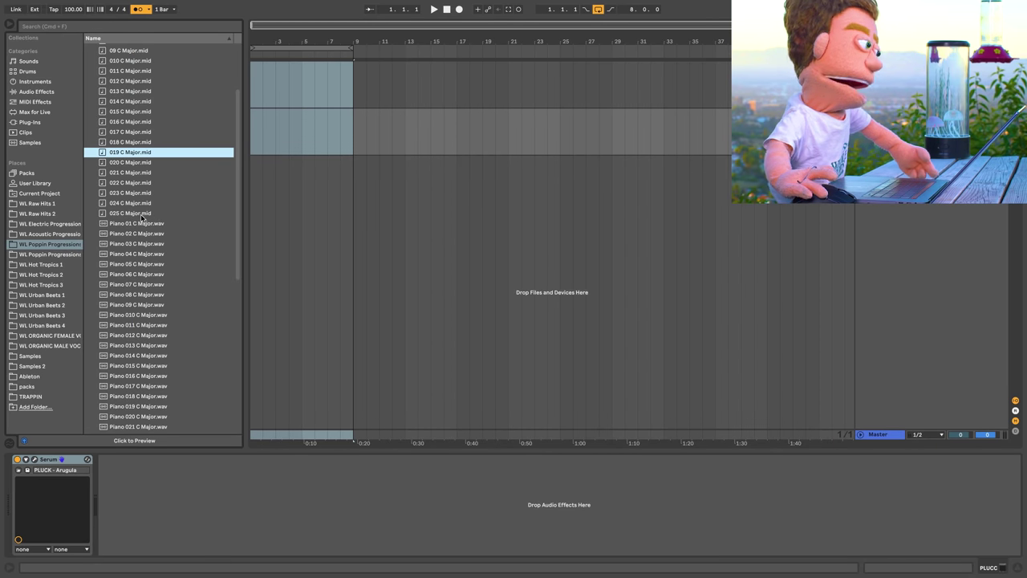
Audition the piano loops in the WL Poppin Progressions folder, going from Piano 022 back to Piano 017 C Major.
{"action": "left_click", "coordinate": [48, 245]}
{"action": "scroll", "coordinate": [173, 342], "scroll_direction": "down", "scroll_amount": 2}
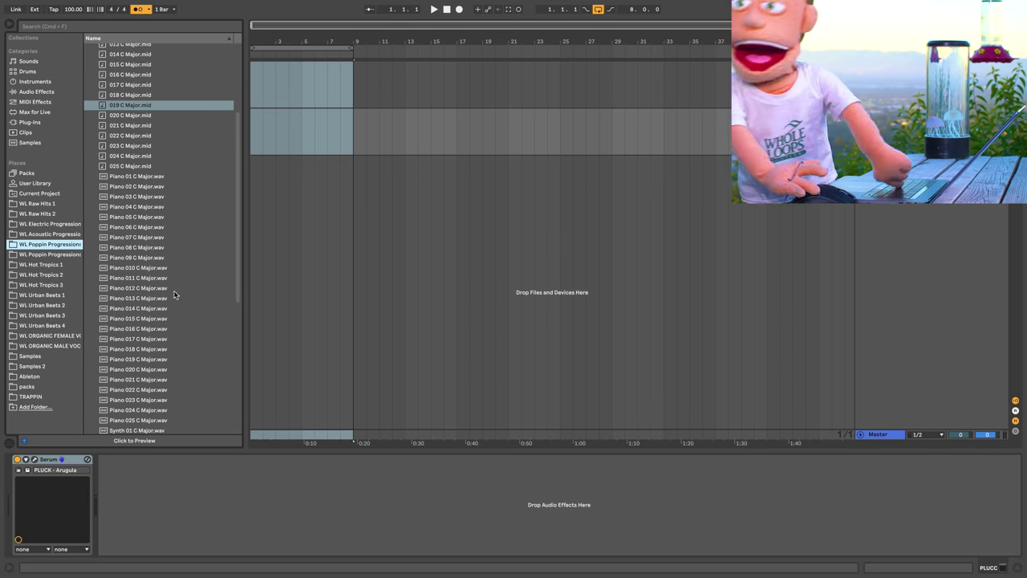
{"action": "left_click", "coordinate": [161, 387]}
{"action": "key", "text": "Up"}
{"action": "key", "text": "Up"}
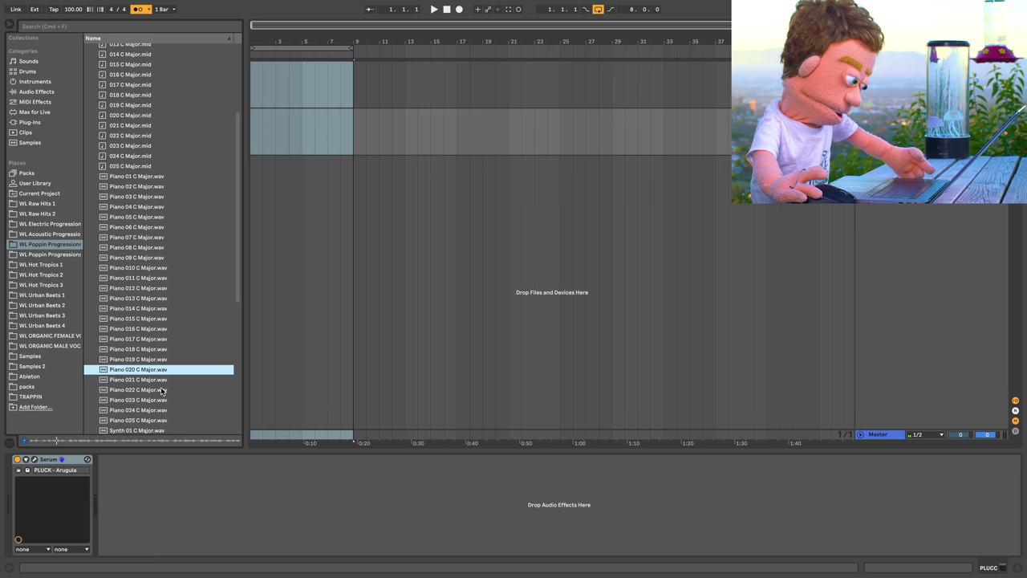
{"action": "key", "text": "Up"}
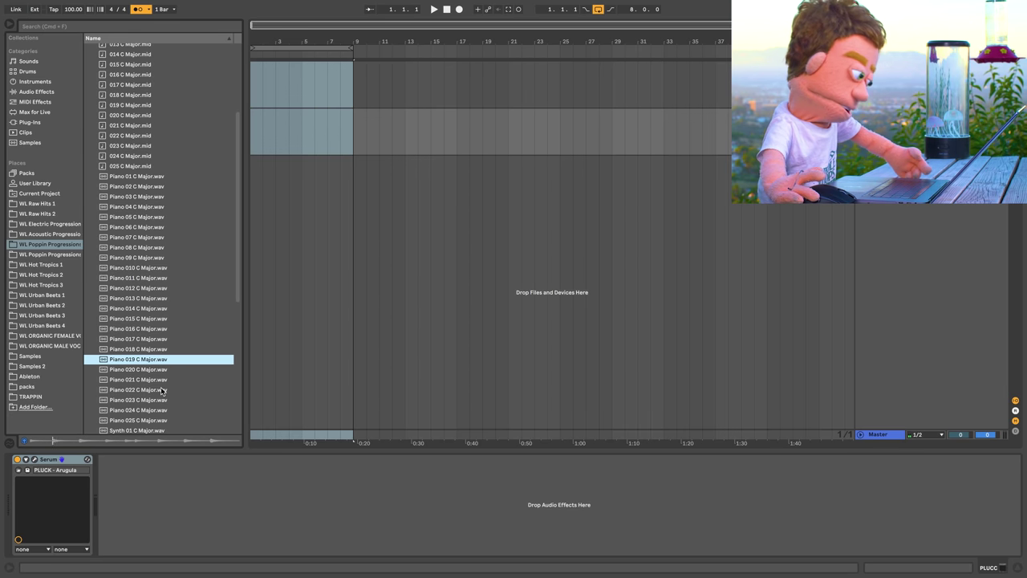
{"action": "key", "text": "Up"}
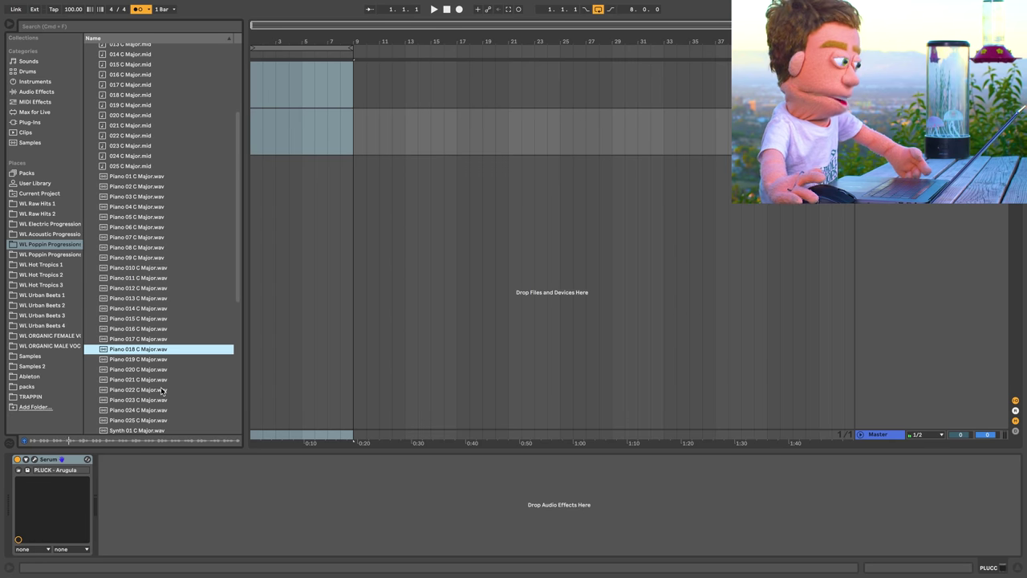
{"action": "key", "text": "Up"}
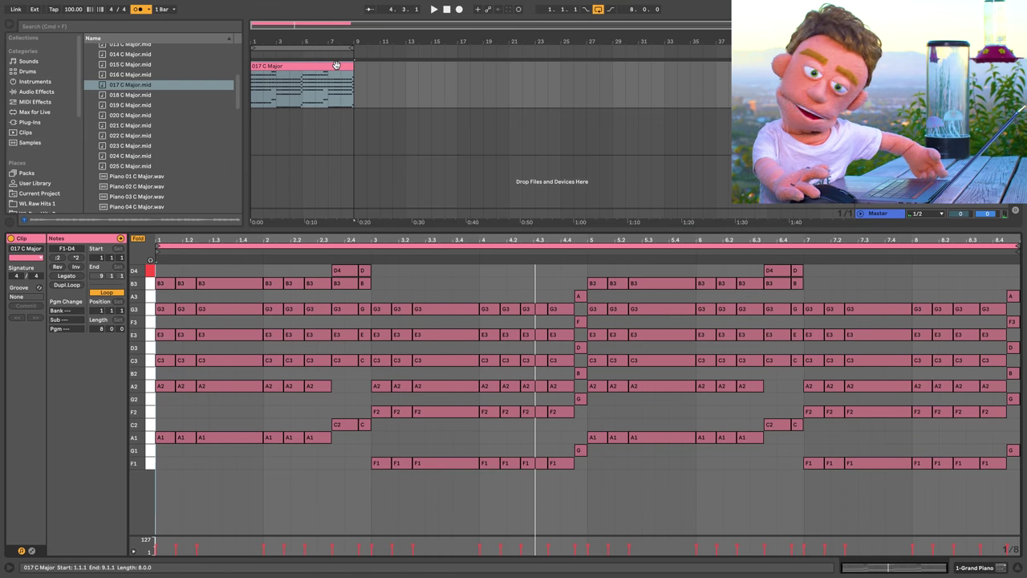
Move the 017 C Major clip from the Grand Piano track to the PLUCC track and open that track's Serum synth.
{"action": "left_click_drag", "start_coordinate": [337, 65], "coordinate": [324, 121]}
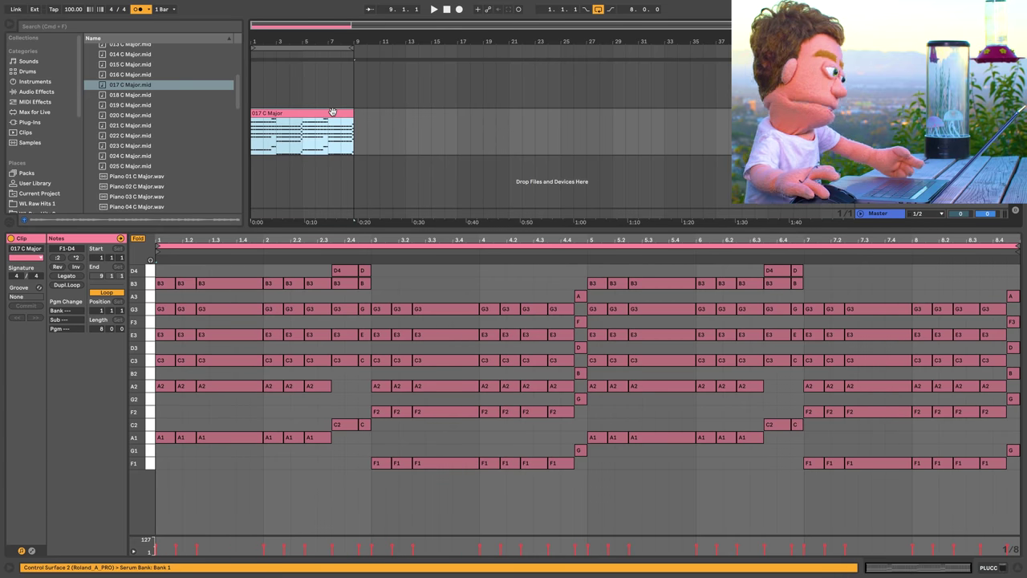
{"action": "key", "text": "space"}
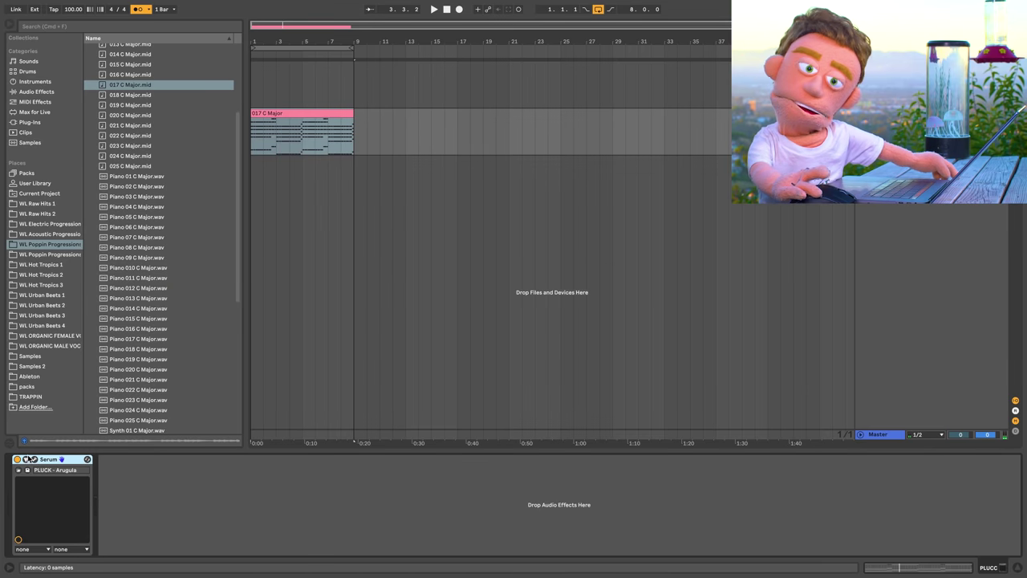
{"action": "left_click", "coordinate": [35, 460]}
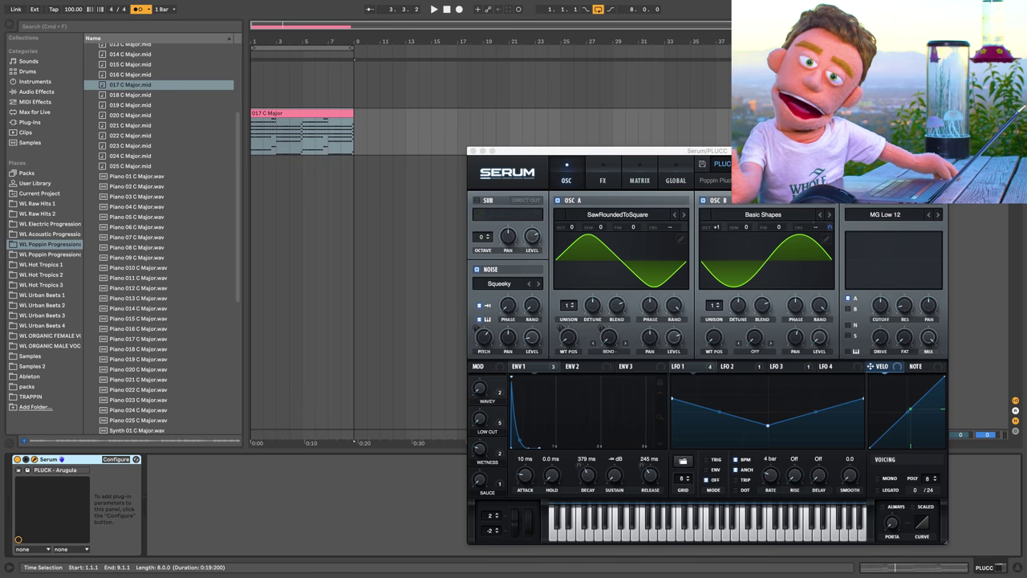
{"action": "left_click", "coordinate": [287, 49]}
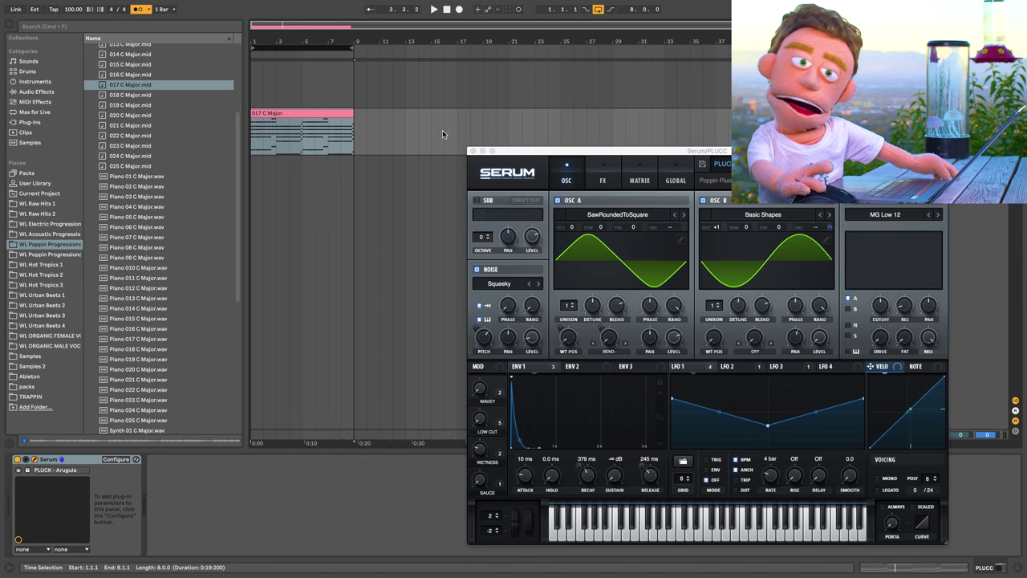
Deactivate the inner chord notes throughout the 017 C Major clip, keeping the top melody and bass notes active, and play it back.
{"action": "key", "text": "shift+Tab"}
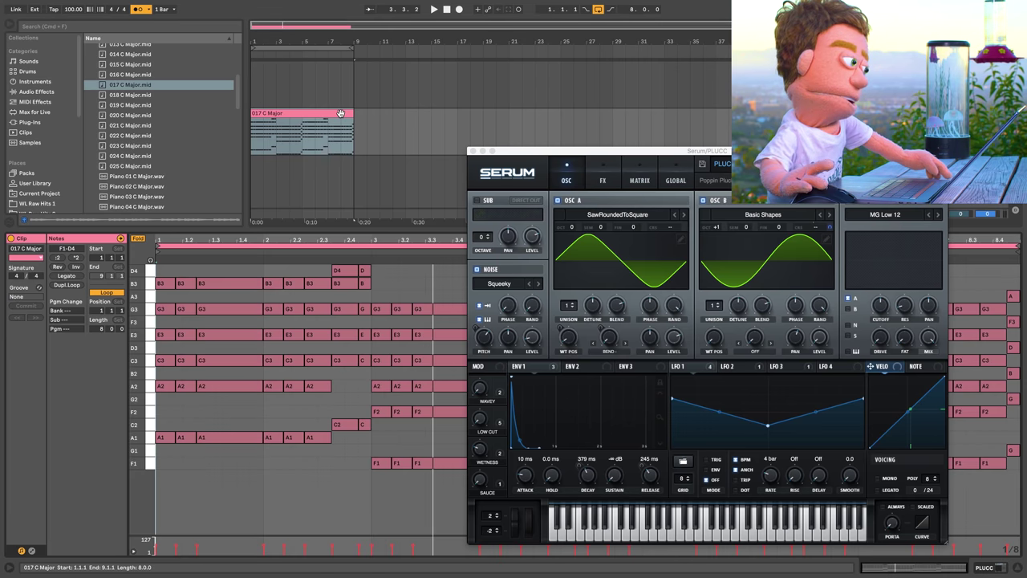
{"action": "left_click", "coordinate": [473, 151]}
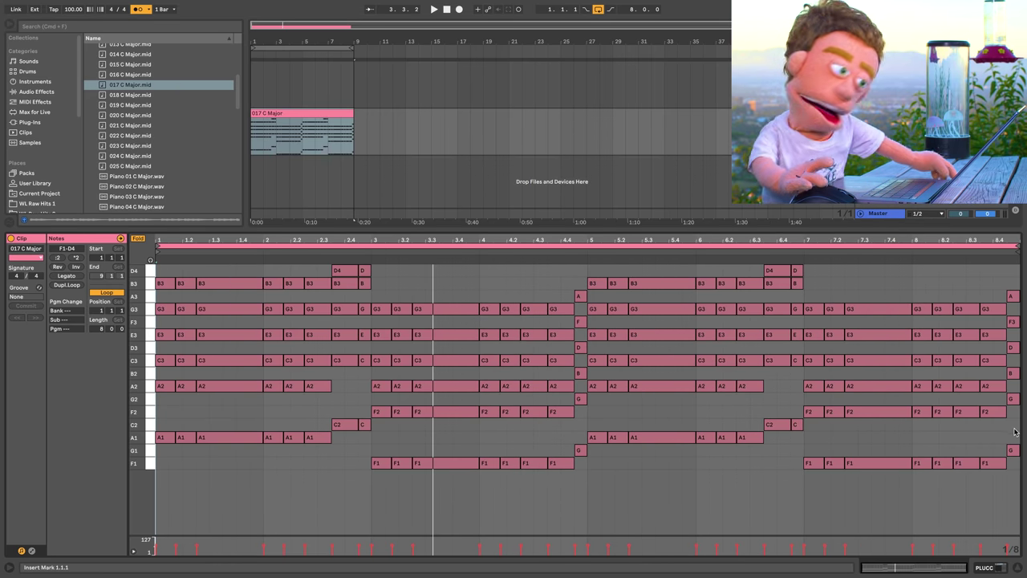
{"action": "left_click_drag", "start_coordinate": [1015, 431], "coordinate": [807, 328]}
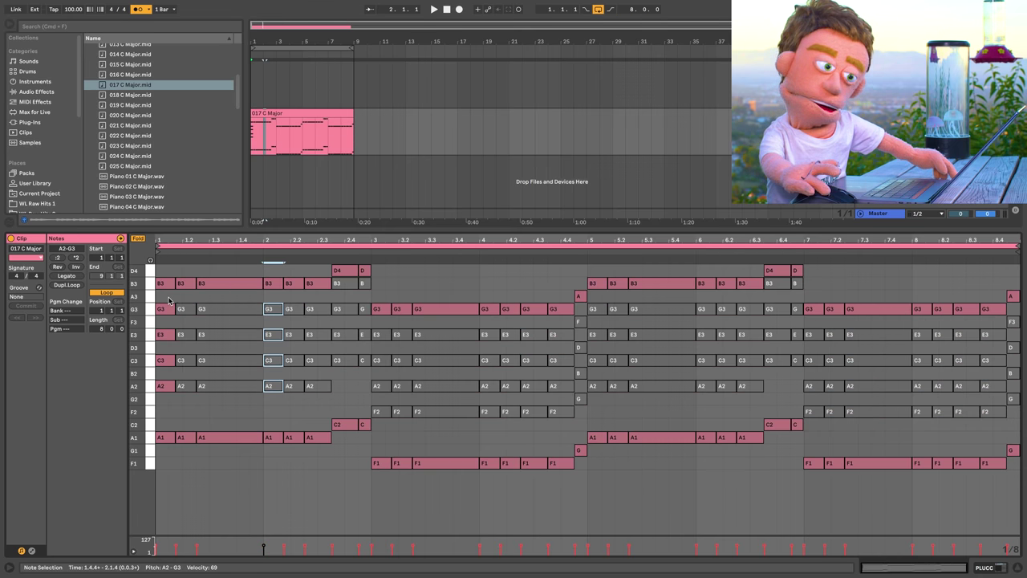
{"action": "left_click_drag", "start_coordinate": [168, 300], "coordinate": [166, 399]}
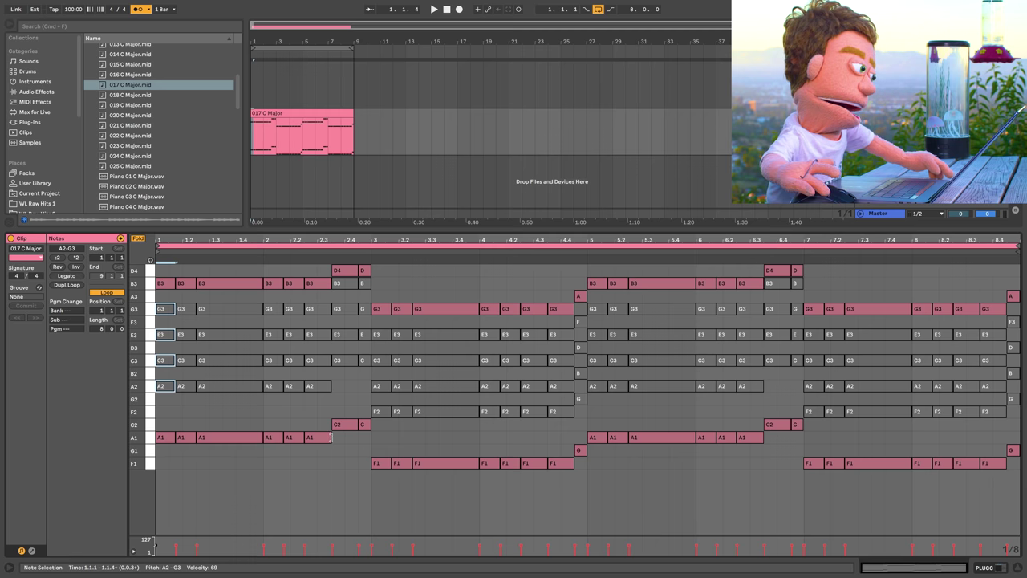
{"action": "key", "text": "space"}
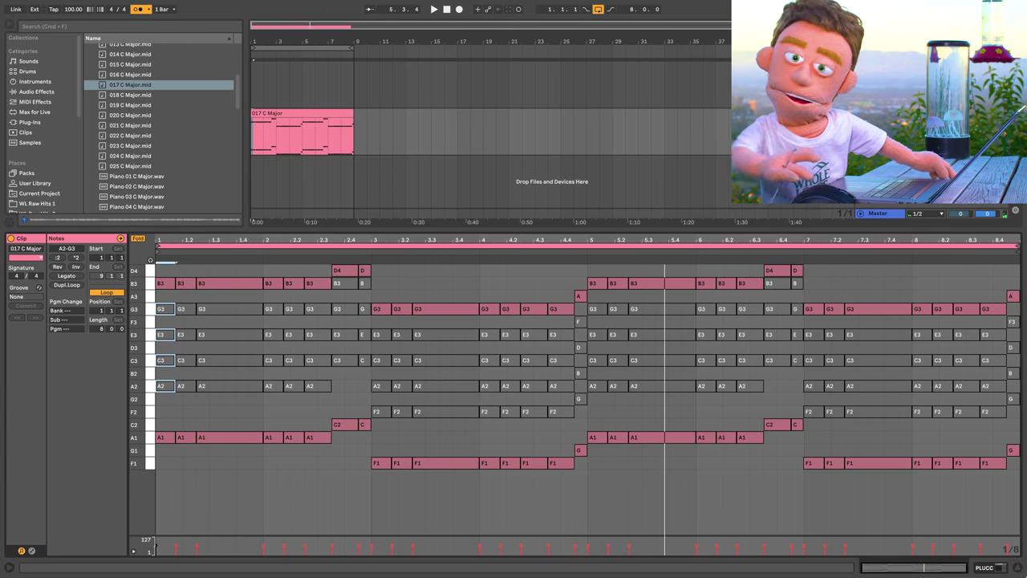
Load the 4-BAND OTT audio effect rack onto the PLUCC track after Serum.
{"action": "left_click", "coordinate": [38, 92]}
{"action": "scroll", "coordinate": [116, 128], "scroll_direction": "down", "scroll_amount": 3}
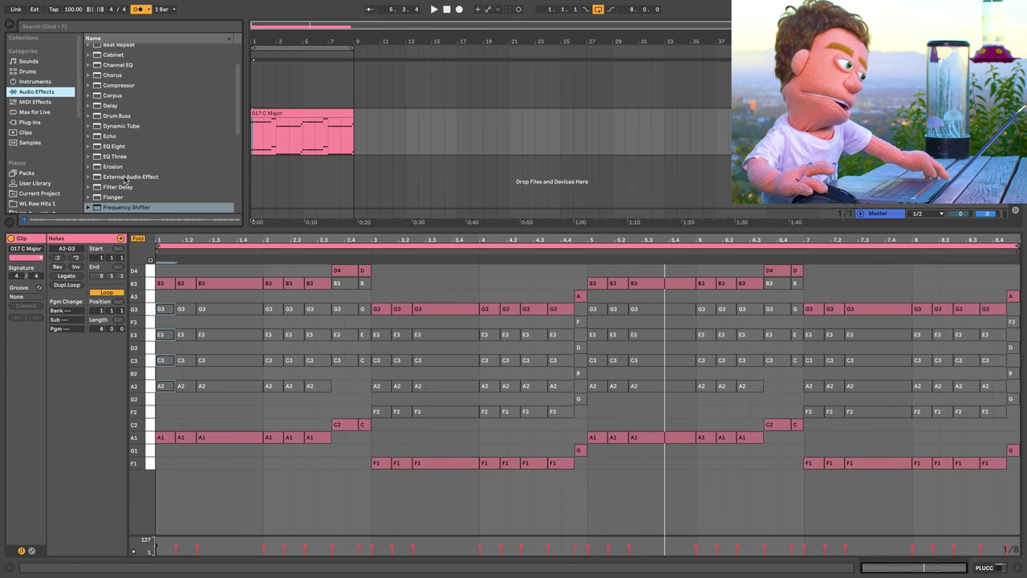
{"action": "scroll", "coordinate": [125, 138], "scroll_direction": "up", "scroll_amount": 4}
{"action": "left_click", "coordinate": [128, 59]}
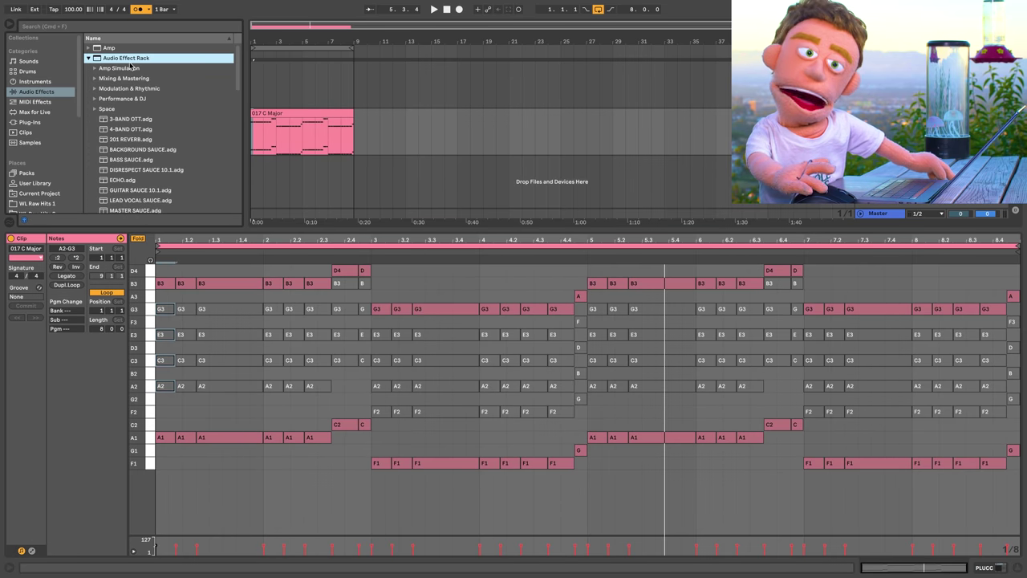
{"action": "left_click", "coordinate": [138, 129]}
{"action": "left_click_drag", "start_coordinate": [281, 134], "coordinate": [281, 135]}
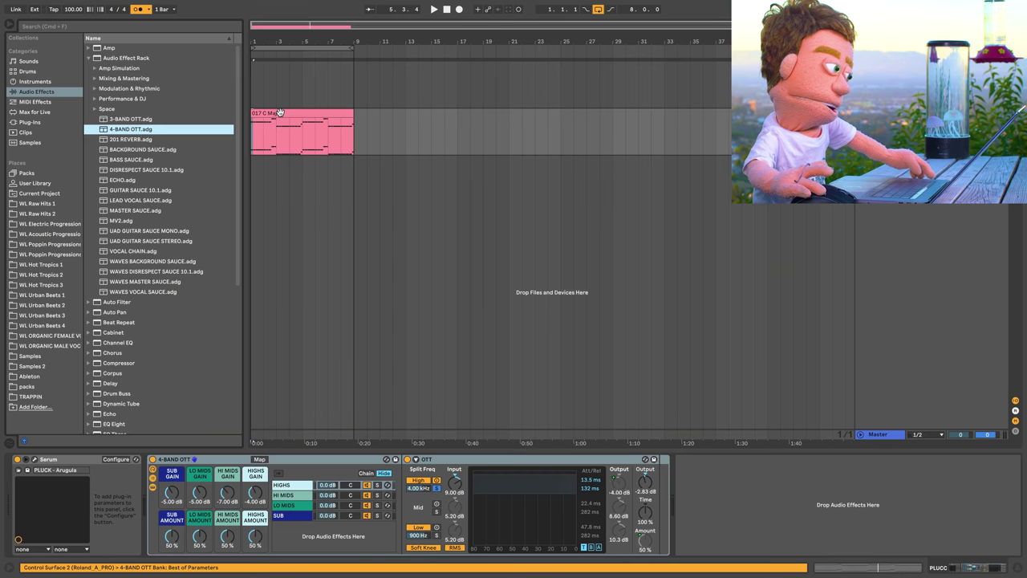
During playback, set the OTT amounts to sub 44%, lo mids 42%, hi mids 39% and highs 42%, and compare with the rack bypassed.
{"action": "key", "text": "space"}
{"action": "left_click_drag", "start_coordinate": [204, 543], "coordinate": [256, 533]}
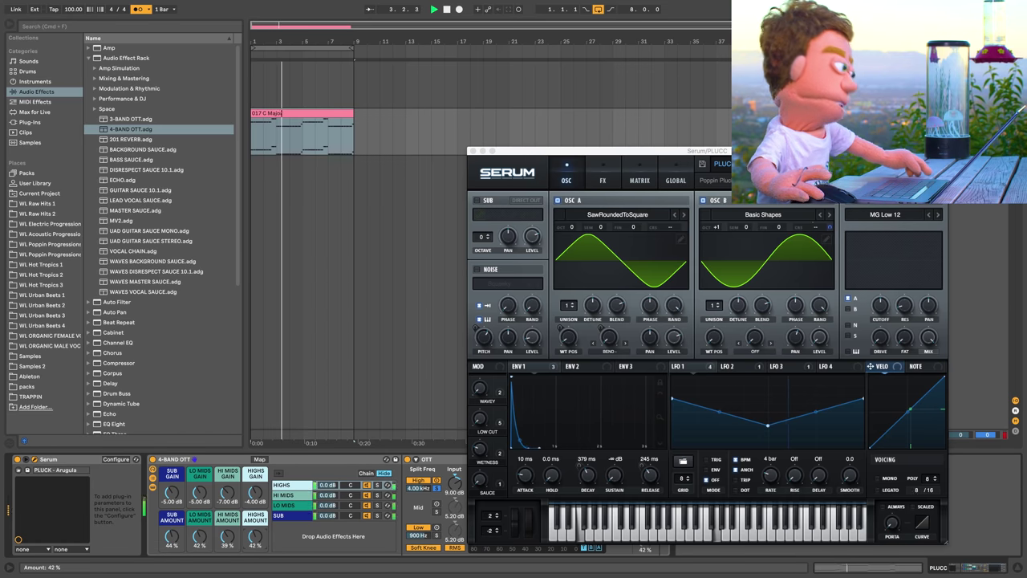
{"action": "left_click", "coordinate": [152, 459]}
{"action": "left_click", "coordinate": [153, 459]}
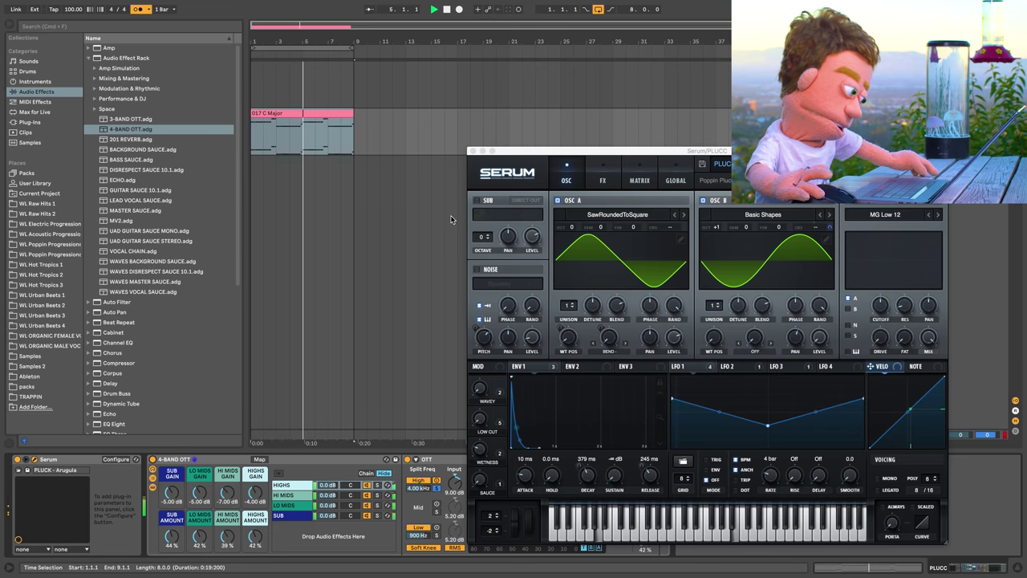
Close the Serum window and collapse the 4-BAND OTT rack.
{"action": "left_click", "coordinate": [472, 151]}
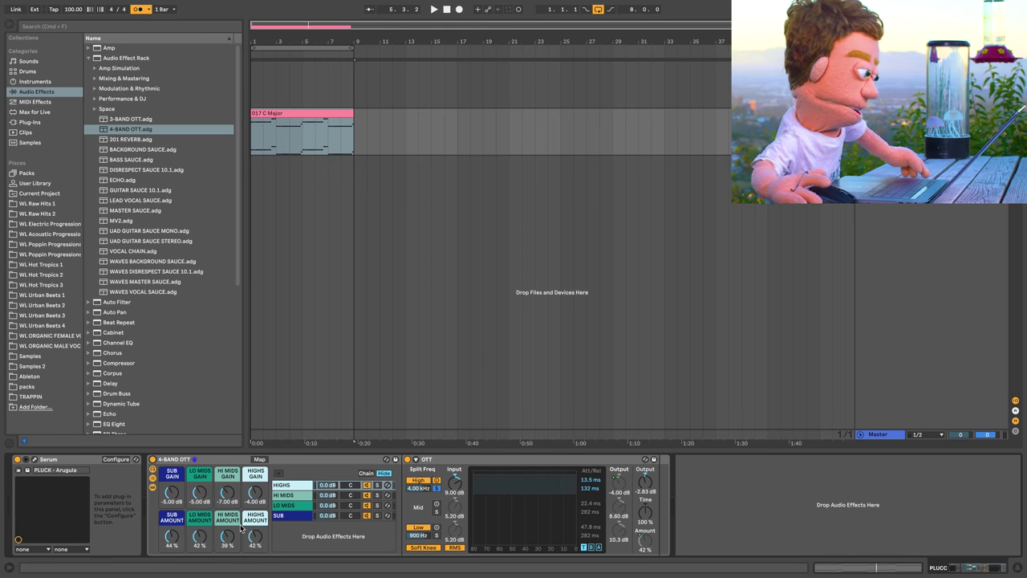
{"action": "double_click", "coordinate": [172, 460]}
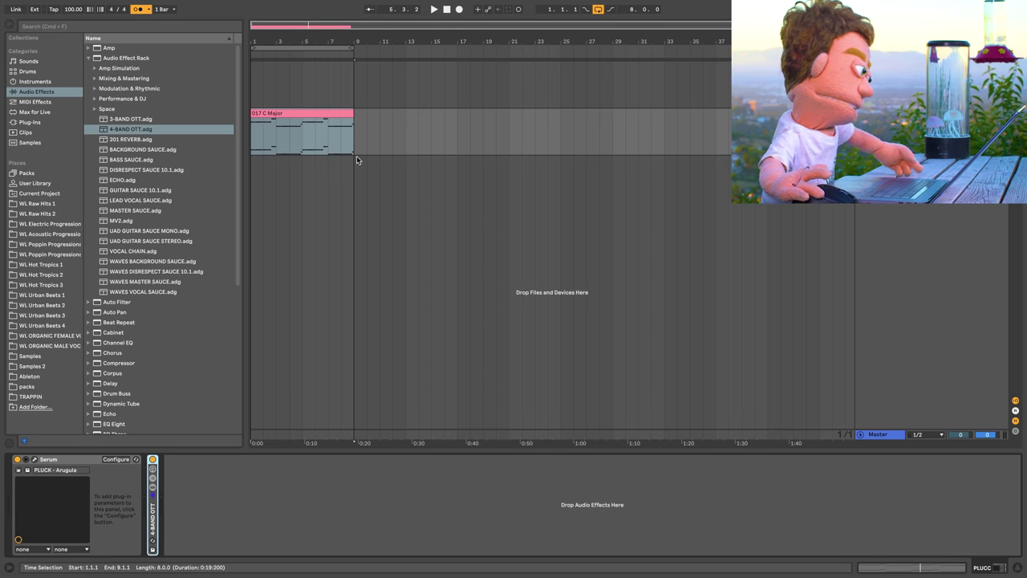
{"action": "left_click", "coordinate": [318, 116]}
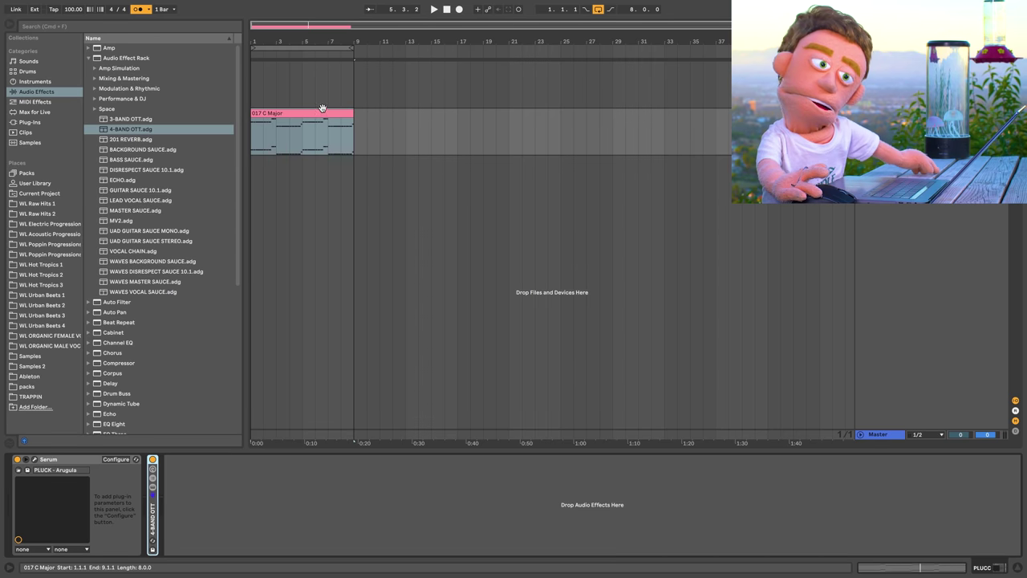
Add a locator named INTRO at bar 1 of the arrangement.
{"action": "left_click", "coordinate": [250, 81]}
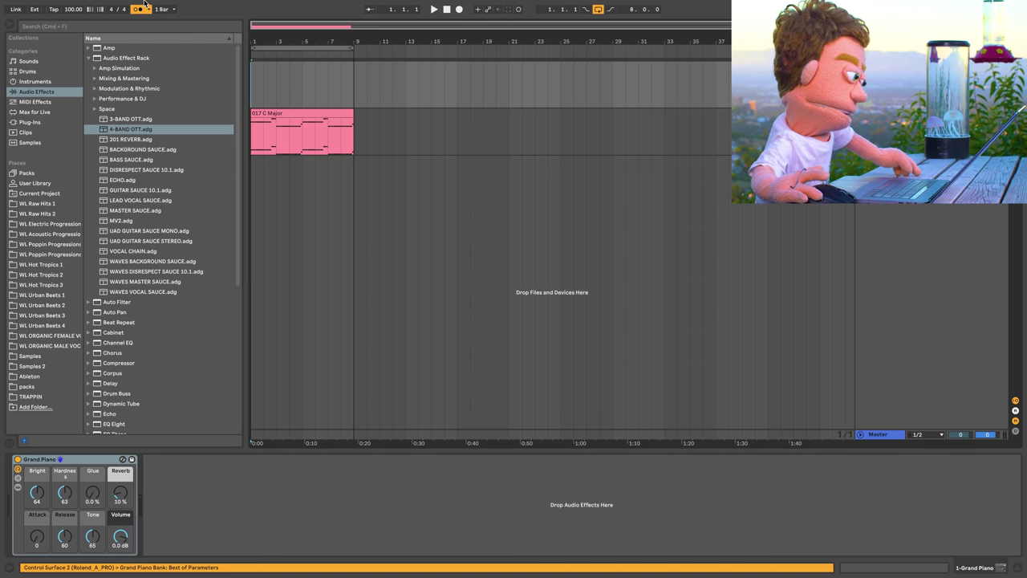
{"action": "left_click", "coordinate": [111, 6]}
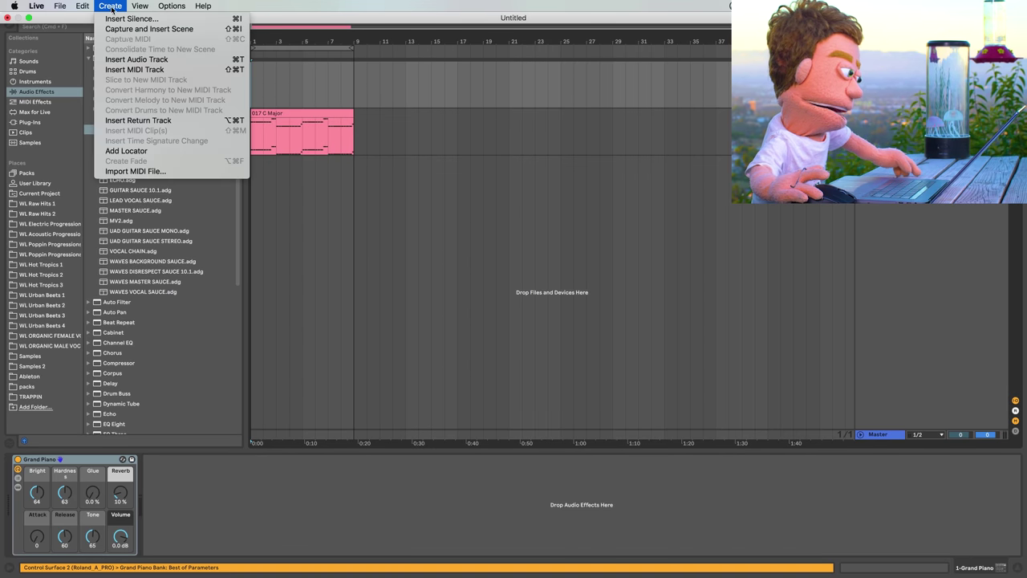
{"action": "left_click", "coordinate": [126, 151]}
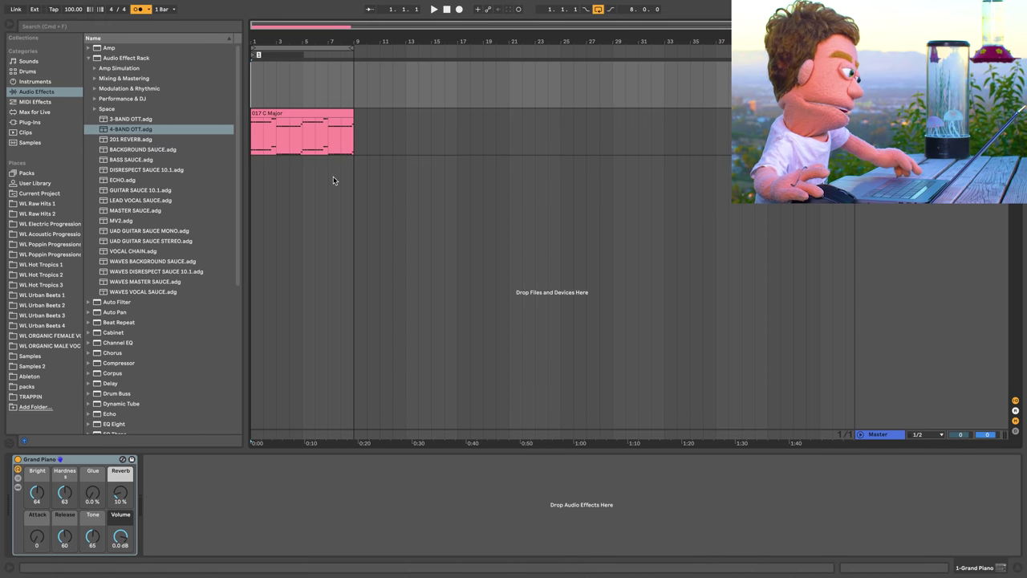
{"action": "key", "text": "Return"}
Add a locator named VERSE at bar 9, where the pluck clip ends.
{"action": "left_click", "coordinate": [352, 82]}
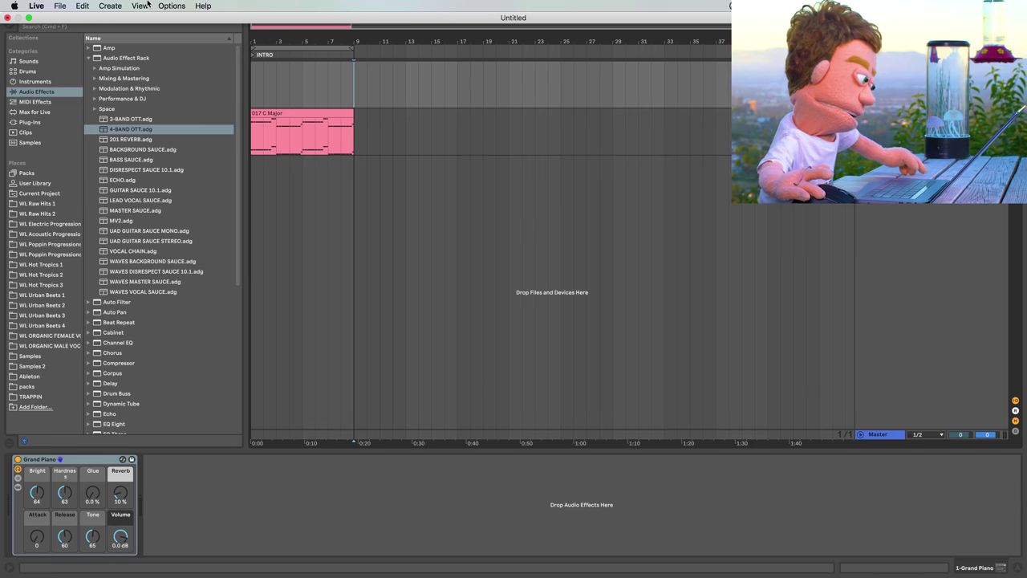
{"action": "left_click", "coordinate": [114, 6]}
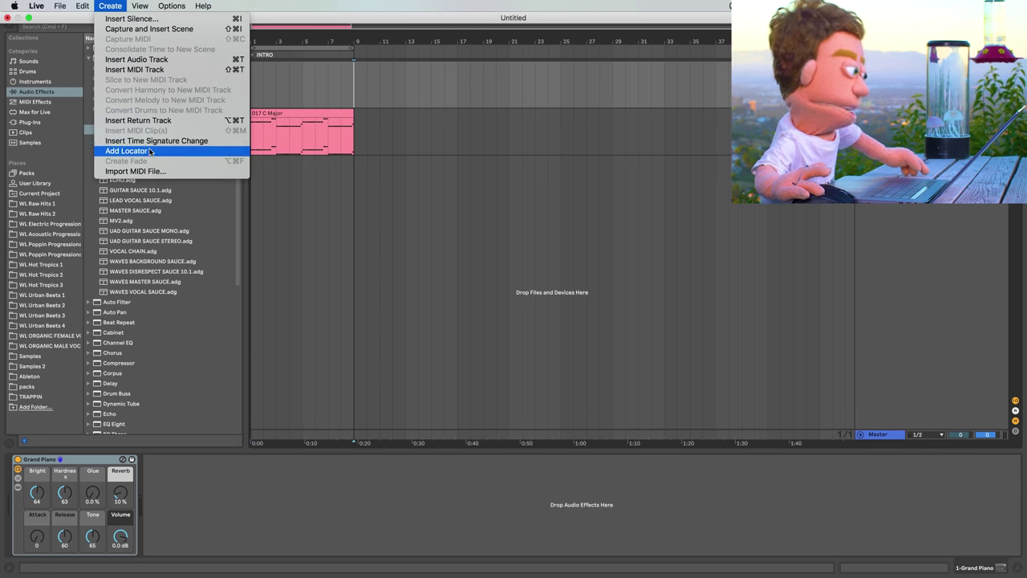
{"action": "left_click", "coordinate": [126, 151]}
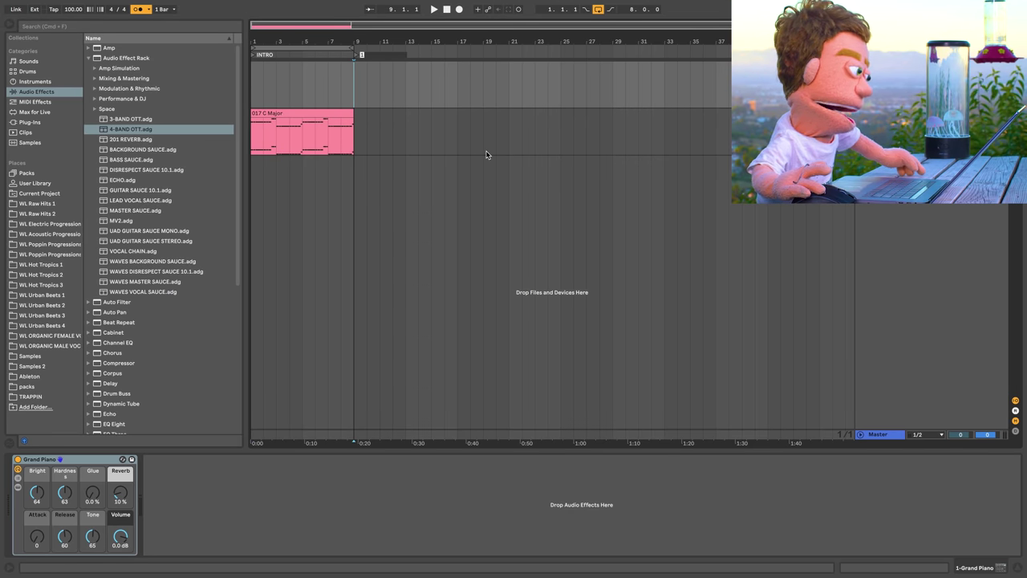
{"action": "type", "text": "VER"}
{"action": "type", "text": "SE"}
Add further locators named CHORUS at bar 17, VERSE 2 at bar 25 and CHORUS 2 at bar 33.
{"action": "left_click", "coordinate": [458, 84]}
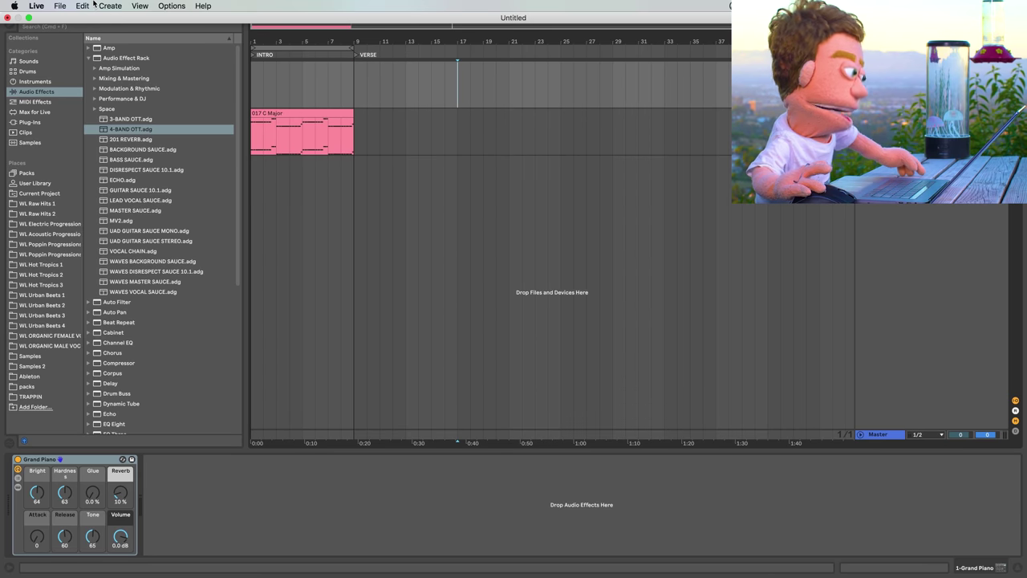
{"action": "left_click", "coordinate": [109, 5]}
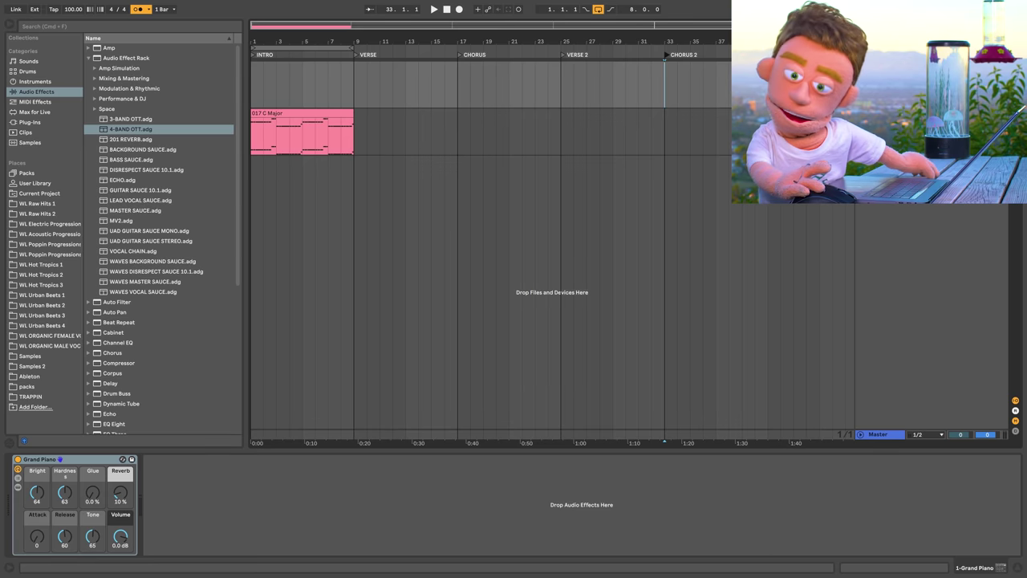
Audition the snaps in the WL Urban Beets 4 folder and load SNAP 05 URBAN BEETS 4 onto a new MIDI track.
{"action": "left_click", "coordinate": [337, 110]}
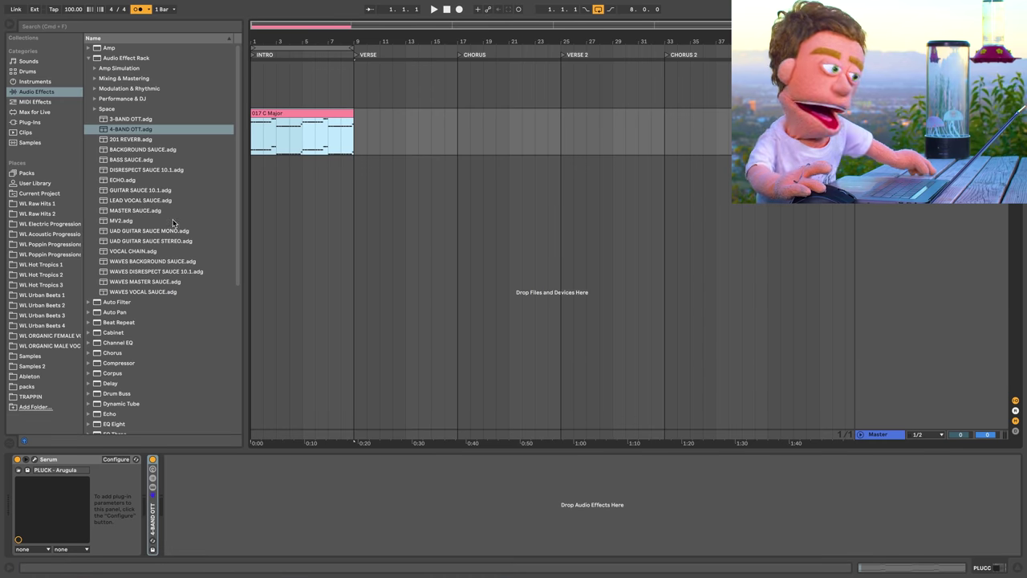
{"action": "left_click", "coordinate": [42, 326]}
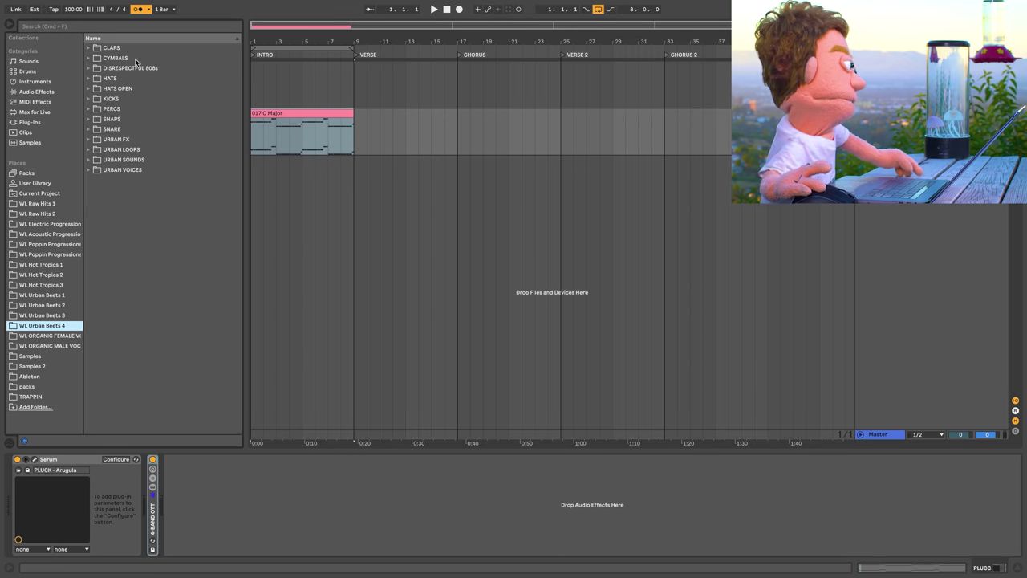
{"action": "left_click", "coordinate": [120, 119]}
{"action": "left_click", "coordinate": [122, 129]}
{"action": "key", "text": "Down"}
{"action": "key", "text": "Down"}
{"action": "key", "text": "Down"}
{"action": "key", "text": "Down"}
{"action": "key", "text": "Down"}
{"action": "key", "text": "Return"}
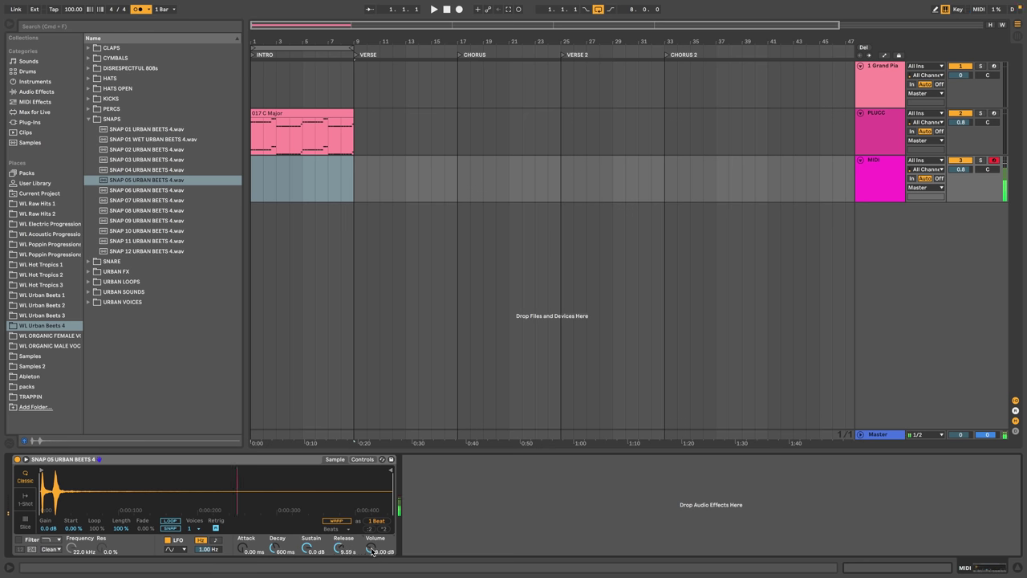
Add the Reverb audio effect to the snap track.
{"action": "left_click", "coordinate": [26, 82]}
{"action": "left_click", "coordinate": [37, 92]}
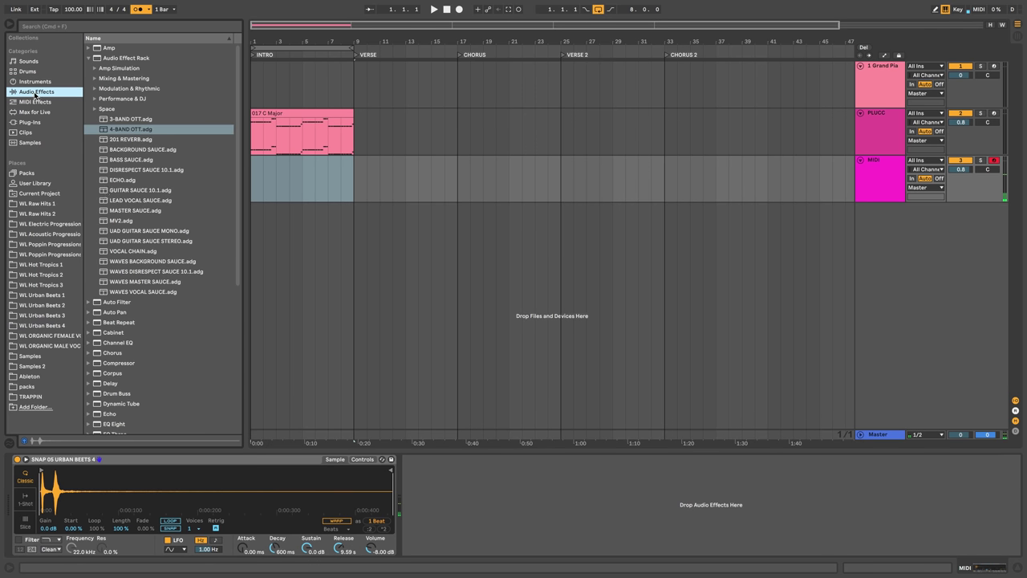
{"action": "scroll", "coordinate": [126, 412], "scroll_direction": "down", "scroll_amount": 5}
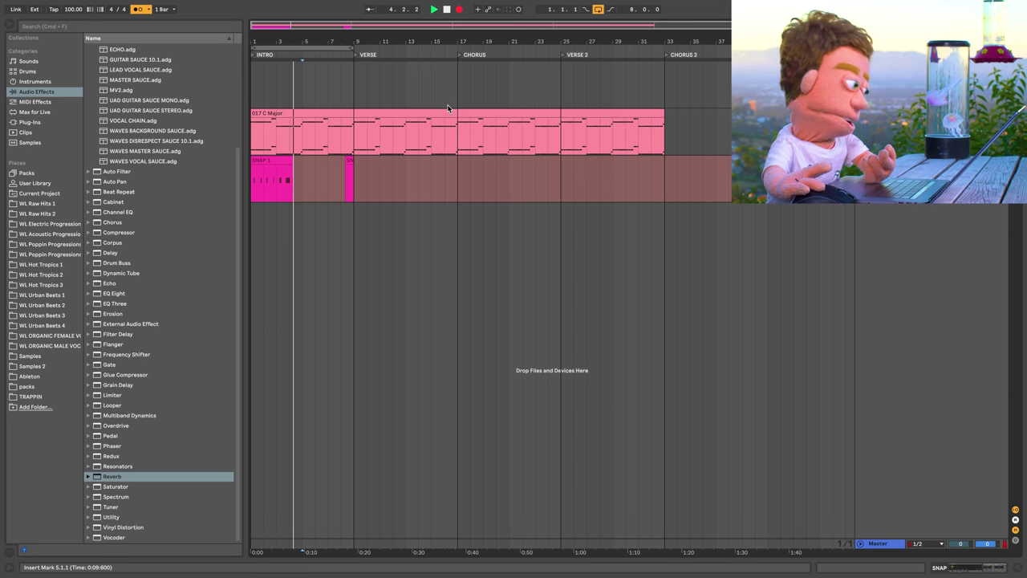
Arrange the snap pattern to fill the VERSE section from bar 9 to bar 17, leaving the intro without snaps.
{"action": "key", "text": "space"}
{"action": "left_click_drag", "start_coordinate": [305, 180], "coordinate": [249, 185]}
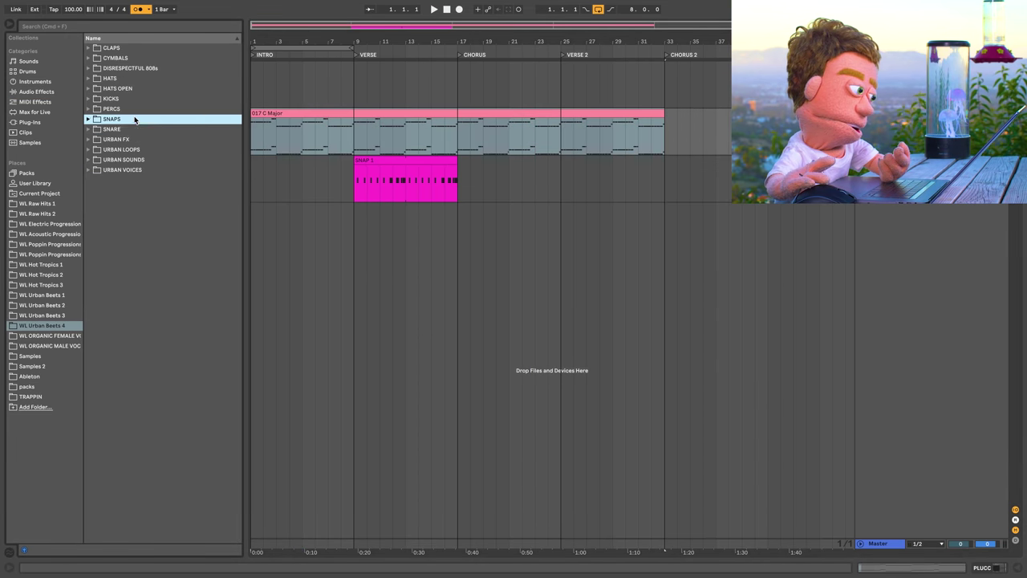
Browse the kicks in WL Urban Beets 4 and the Hot Drum Shots of WL Hot Tropics 3, picking KICK 30 WLHT3.
{"action": "key", "text": "Up"}
{"action": "key", "text": "Up"}
{"action": "key", "text": "Right"}
{"action": "key", "text": "Down"}
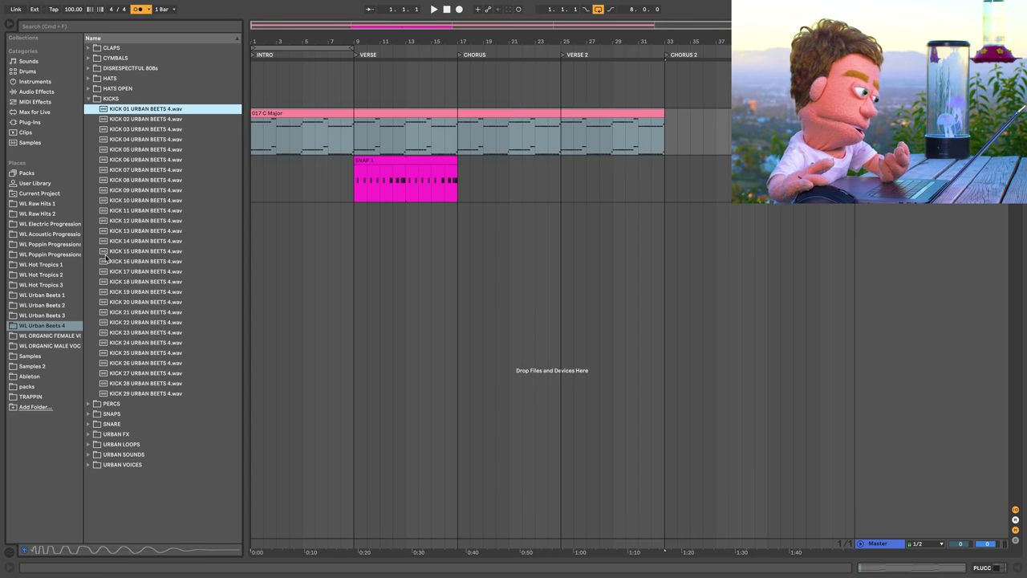
{"action": "left_click", "coordinate": [61, 286]}
{"action": "left_click", "coordinate": [118, 68]}
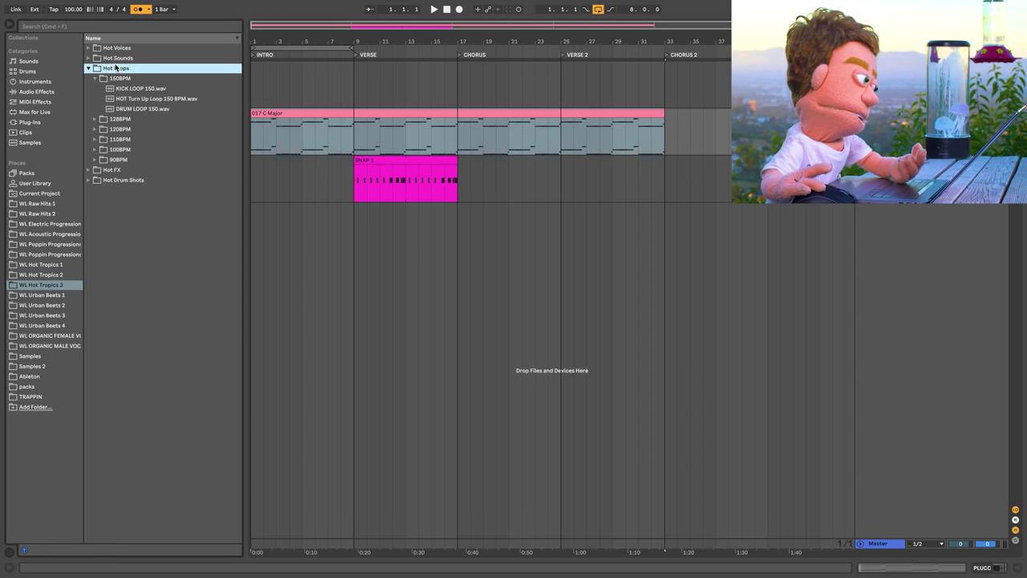
{"action": "key", "text": "Left"}
{"action": "double_click", "coordinate": [132, 89]}
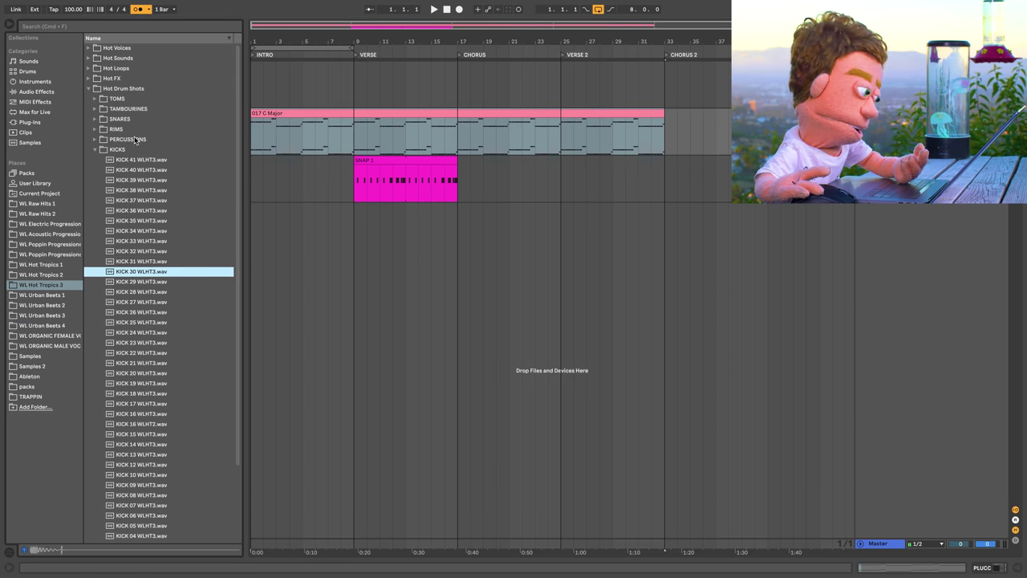
{"action": "key", "text": "Down"}
{"action": "key", "text": "Up"}
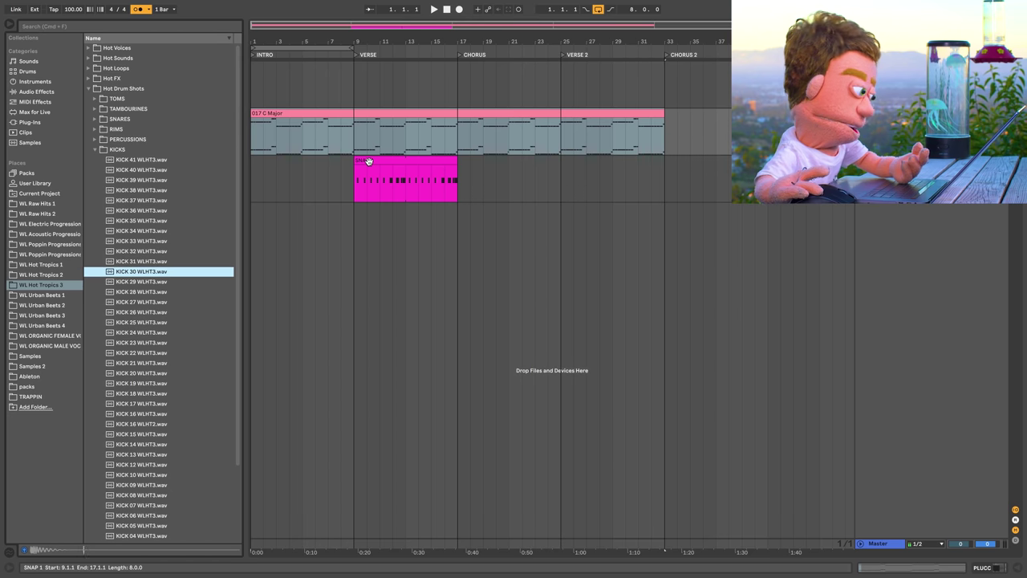
Insert an empty MIDI clip over bars 9 to 17 on a new track loaded with KICK 30 WLHT3, above the snap track.
{"action": "left_click_drag", "start_coordinate": [356, 185], "coordinate": [464, 183]}
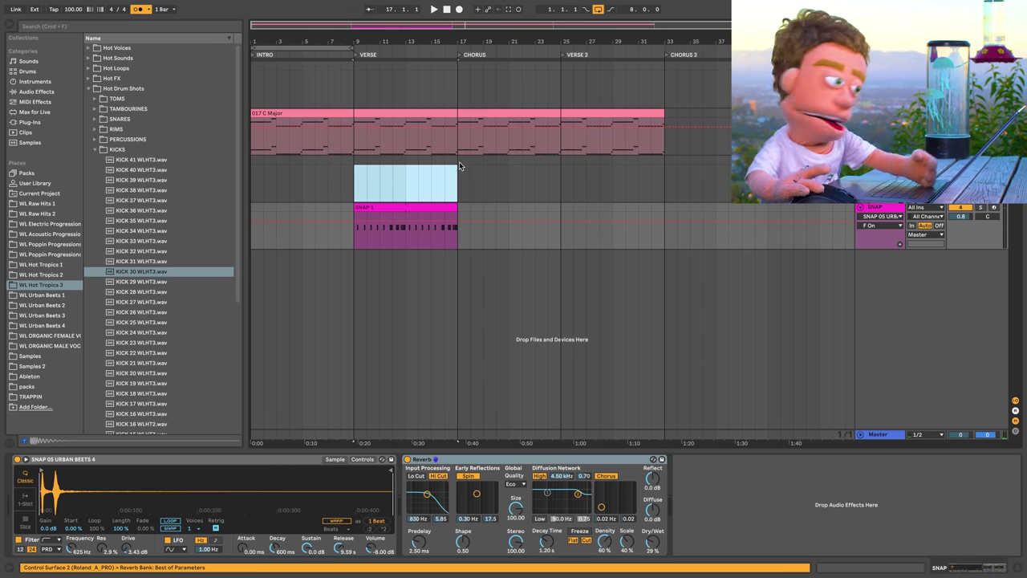
{"action": "left_click_drag", "start_coordinate": [459, 161], "coordinate": [459, 159]}
{"action": "key", "text": "super+shift+m"}
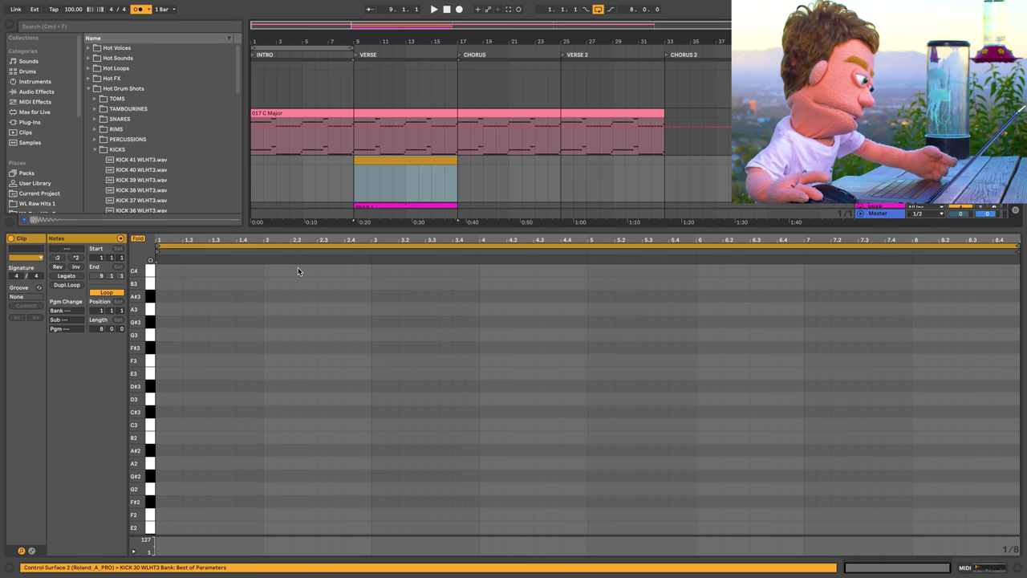
Program a two-bar looping kick pattern of C3 notes in the verse clip.
{"action": "double_click", "coordinate": [161, 424]}
{"action": "left_click_drag", "start_coordinate": [166, 425], "coordinate": [222, 427]}
{"action": "key", "text": "super+d"}
{"action": "left_click_drag", "start_coordinate": [363, 427], "coordinate": [349, 427]}
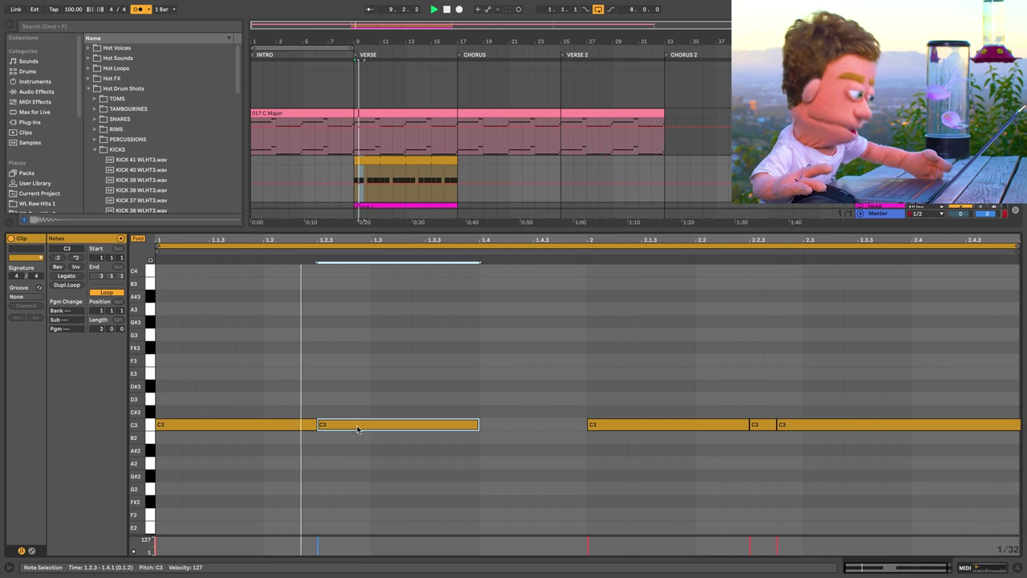
Set the kick sampler to 1 voice and lower its volume to about -7.4 dB.
{"action": "key", "text": "shift+Tab"}
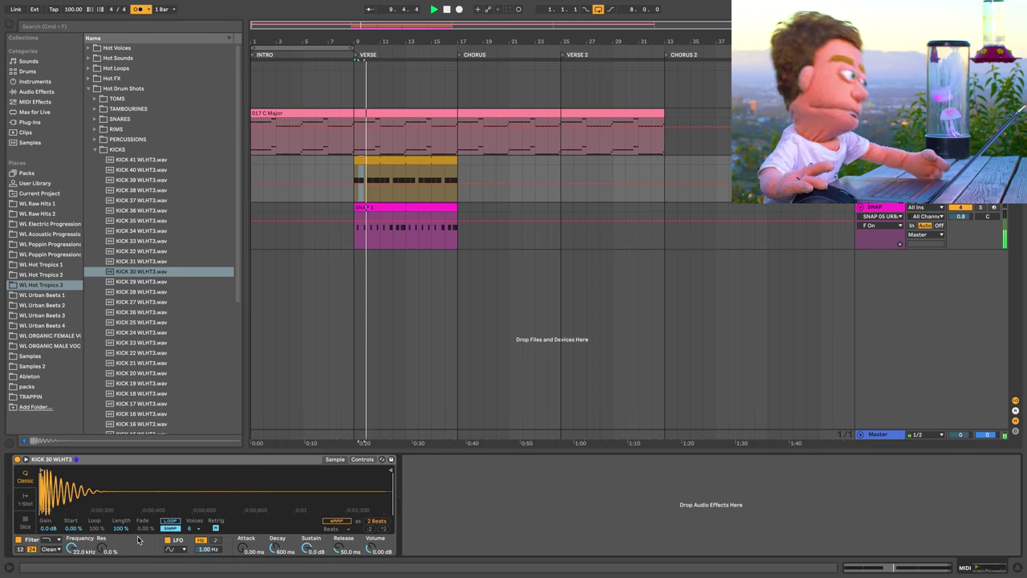
{"action": "left_click", "coordinate": [193, 528]}
{"action": "left_click", "coordinate": [191, 408]}
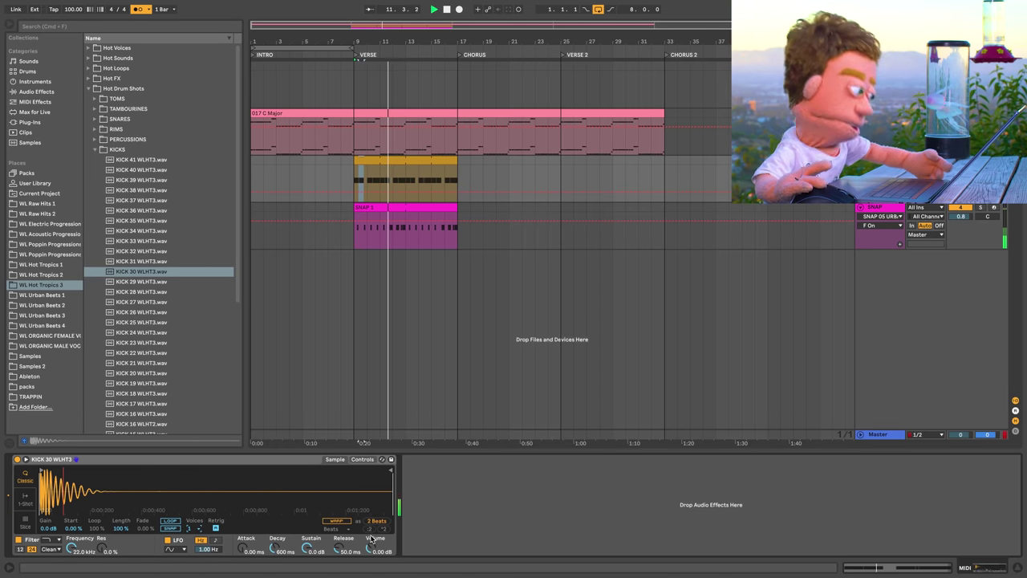
{"action": "left_click_drag", "start_coordinate": [371, 549], "coordinate": [371, 566]}
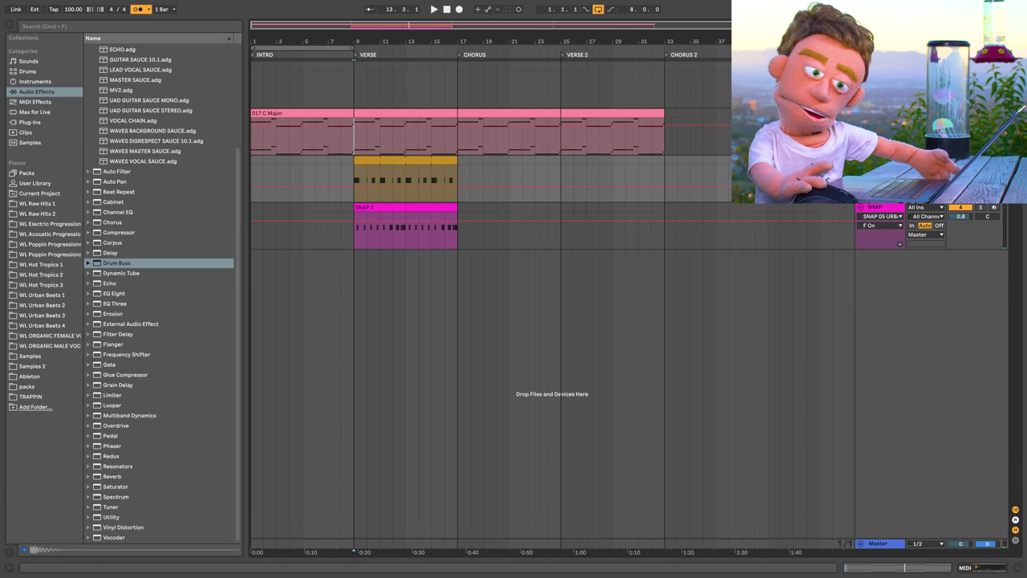
Insert a new MIDI track directly below the pluck track and audition the kicks in WL Urban Beets 4.
{"action": "left_click", "coordinate": [879, 113]}
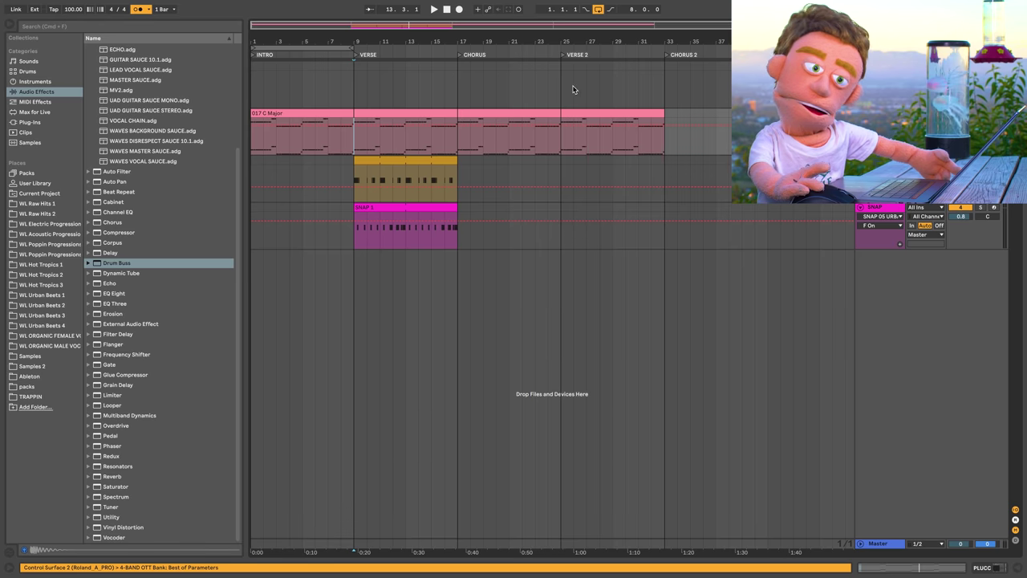
{"action": "key", "text": "super+shift+t"}
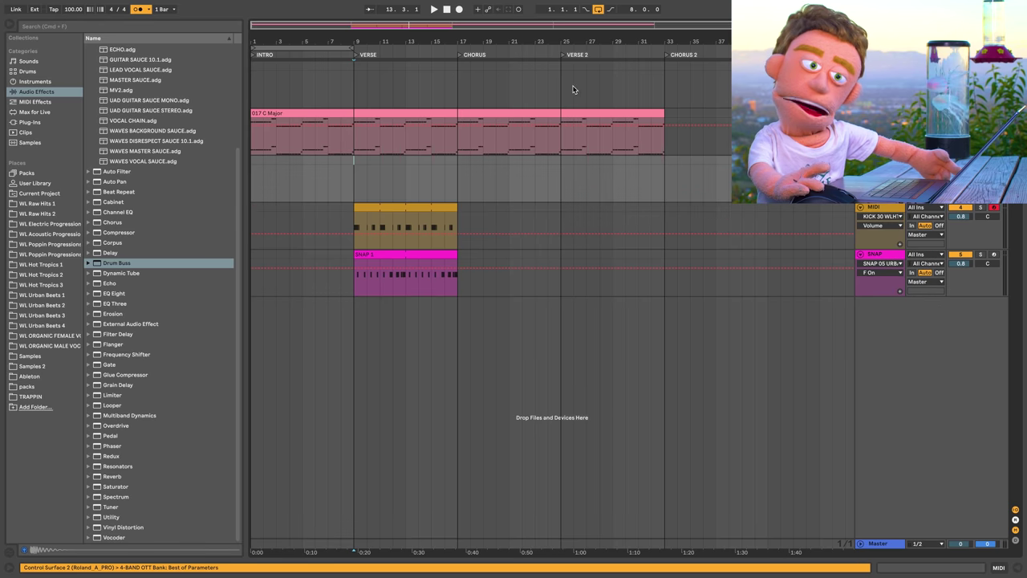
{"action": "left_click", "coordinate": [58, 326]}
{"action": "left_click", "coordinate": [174, 365]}
{"action": "key", "text": "Up"}
{"action": "key", "text": "Up"}
{"action": "key", "text": "Up"}
{"action": "key", "text": "Up"}
{"action": "key", "text": "Up"}
{"action": "key", "text": "Up"}
{"action": "key", "text": "Up"}
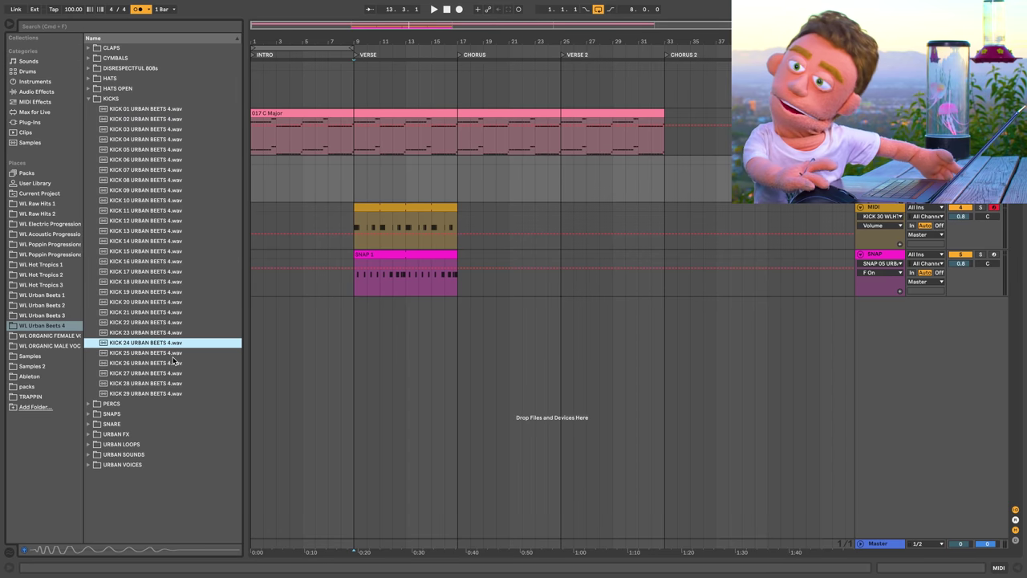
{"action": "key", "text": "Up"}
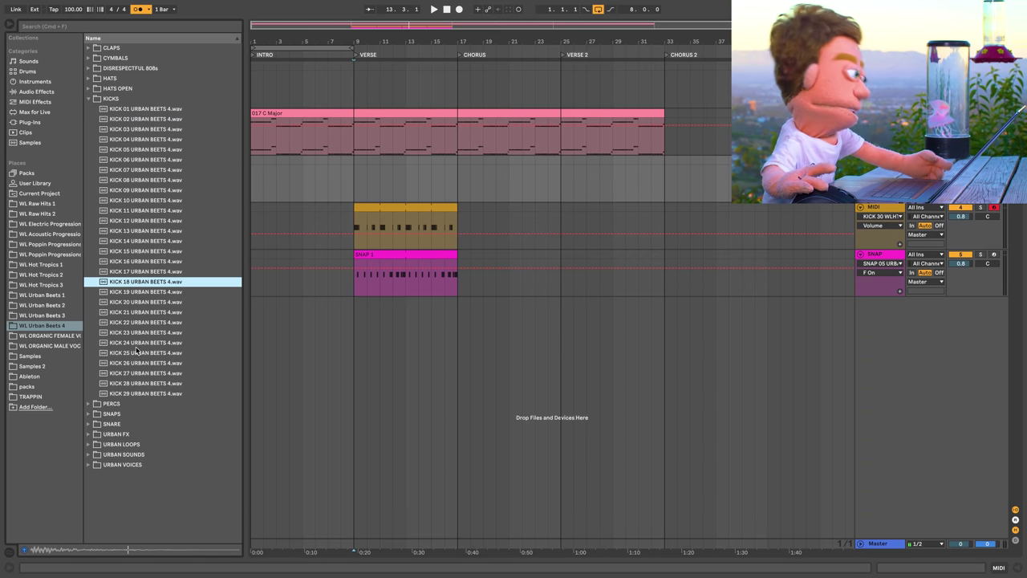
Leave the KICKS folder and open the DISRESPECTFUL 808s folder in WL Urban Beets 4.
{"action": "key", "text": "Left"}
{"action": "key", "text": "Left"}
{"action": "key", "text": "Up"}
{"action": "key", "text": "Up"}
{"action": "key", "text": "Up"}
{"action": "key", "text": "Up"}
{"action": "key", "text": "Right"}
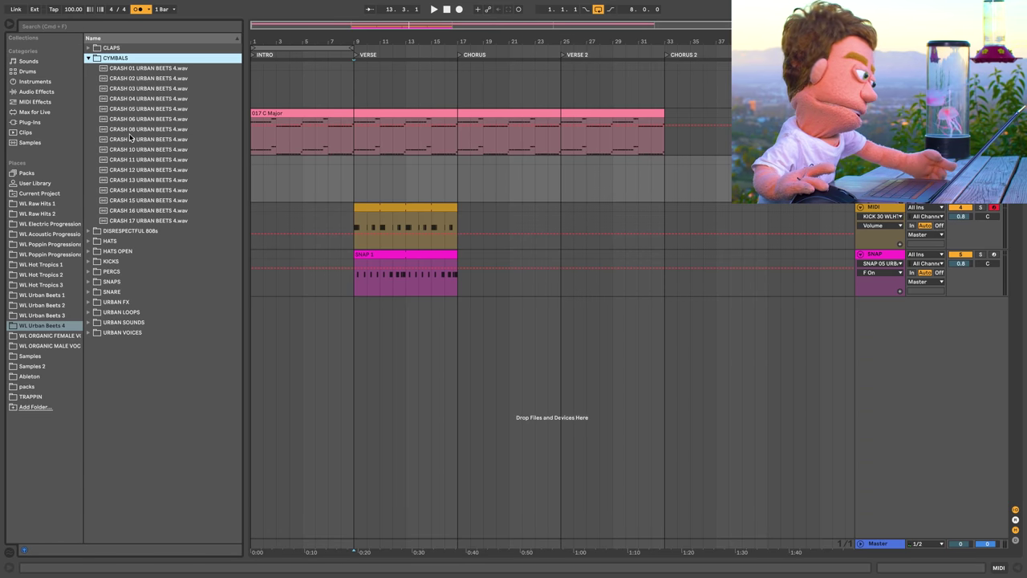
{"action": "key", "text": "Left"}
{"action": "key", "text": "Down"}
{"action": "key", "text": "Right"}
Audition the 808 samples and load DISRESPECTFUL 808 07 C onto the new MIDI track.
{"action": "left_click", "coordinate": [141, 272]}
{"action": "key", "text": "Down"}
{"action": "key", "text": "Down"}
{"action": "key", "text": "Down"}
{"action": "key", "text": "Down"}
{"action": "key", "text": "Up"}
{"action": "key", "text": "Up"}
{"action": "key", "text": "Up"}
{"action": "key", "text": "Up"}
{"action": "key", "text": "Up"}
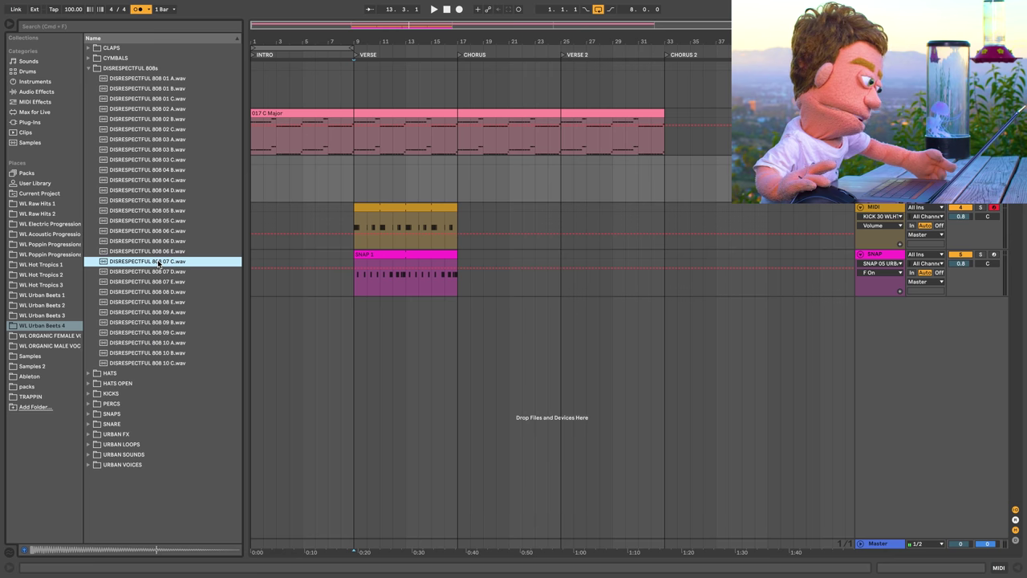
{"action": "double_click", "coordinate": [158, 264]}
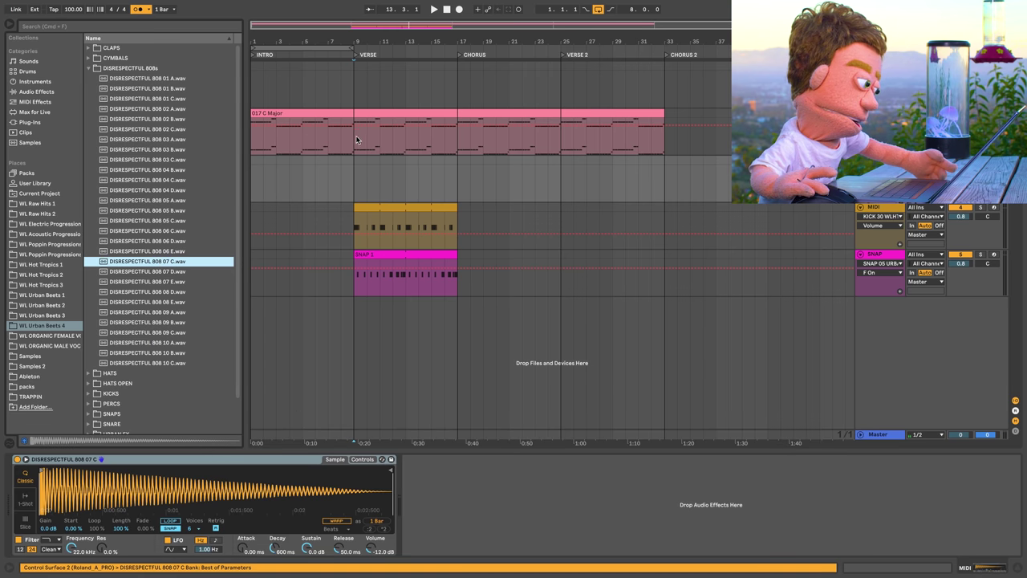
Copy the pluck chords of the VERSE section, bars 9 to 17, onto the 808 track and hide the automation.
{"action": "left_click_drag", "start_coordinate": [356, 141], "coordinate": [460, 134]}
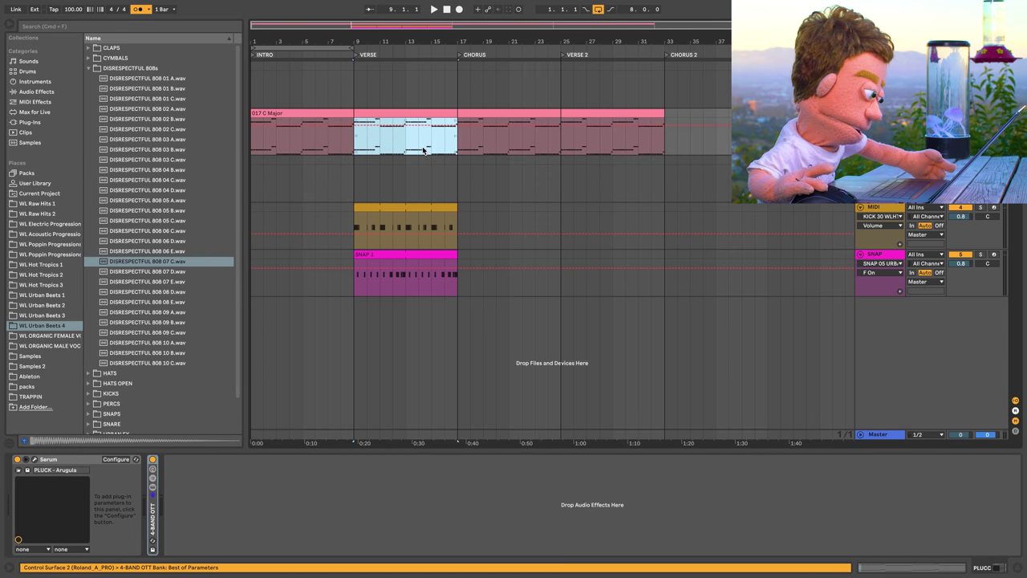
{"action": "key", "text": "a"}
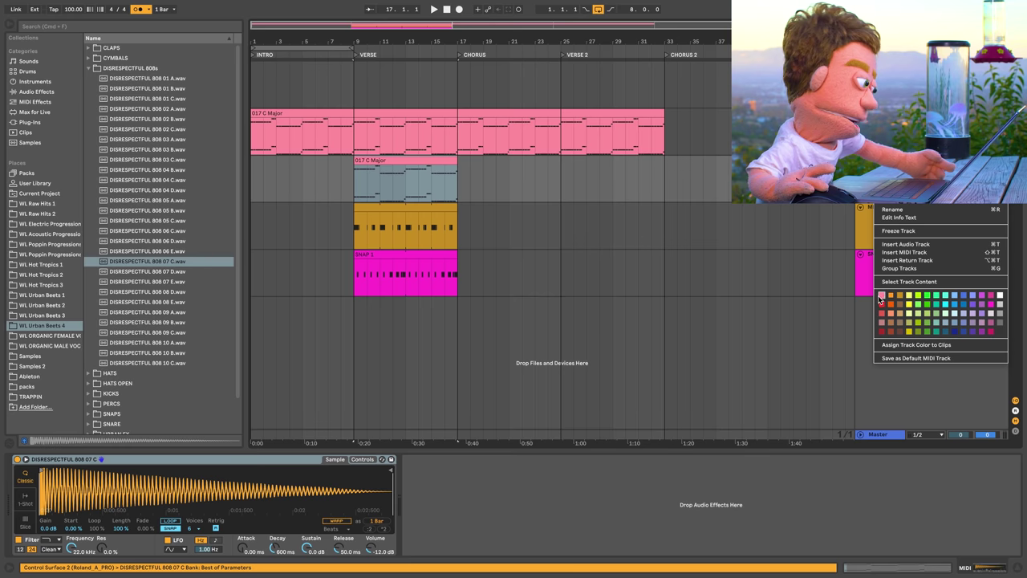
Color the 808 track red and assign the track color to its clip.
{"action": "left_click", "coordinate": [880, 299]}
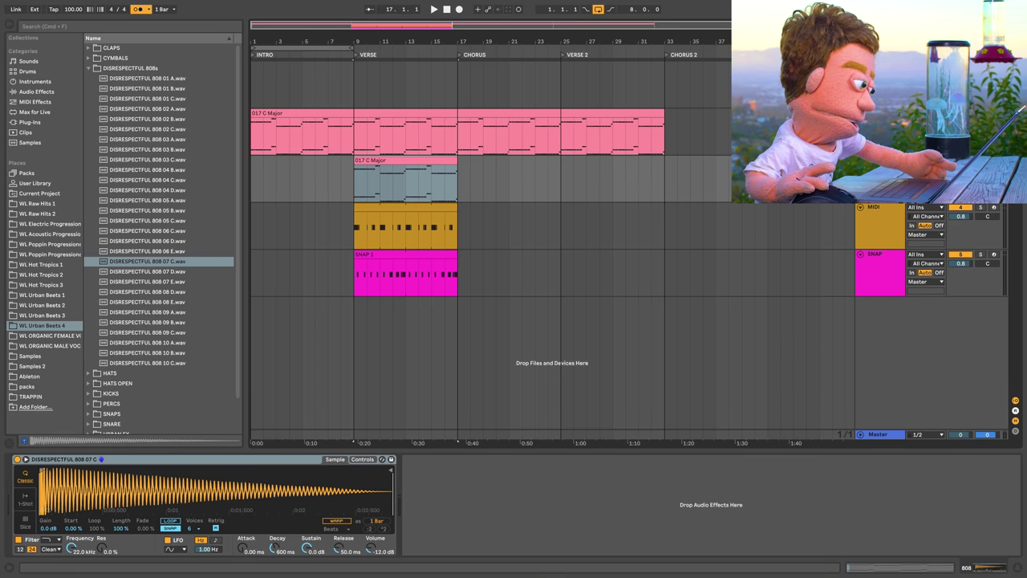
{"action": "right_click", "coordinate": [888, 191]}
{"action": "left_click", "coordinate": [931, 328]}
Delete everything except the lowest note of each chord in the 808 clip and raise the 808 sampler's release time.
{"action": "double_click", "coordinate": [413, 159]}
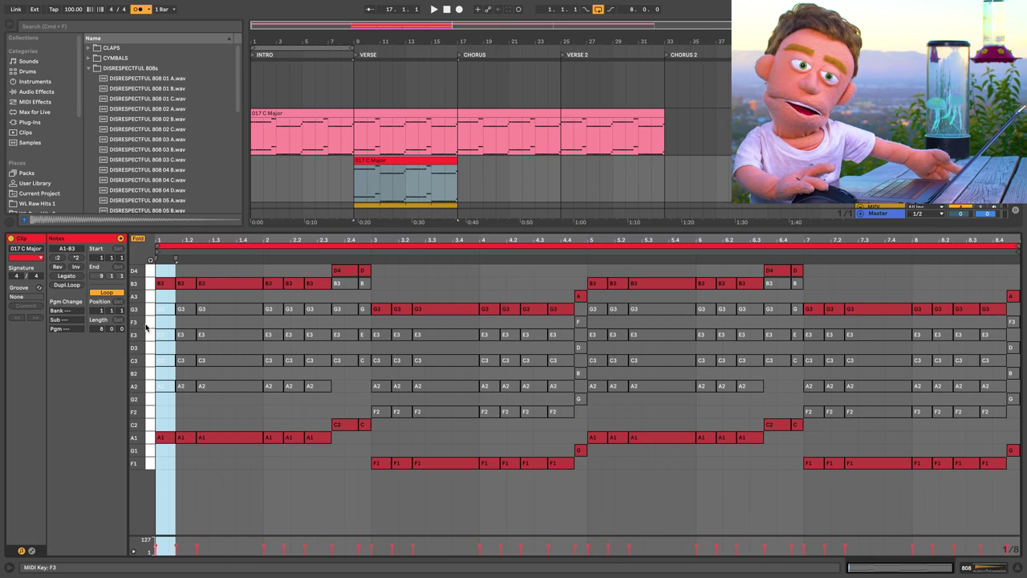
{"action": "key", "text": "super+a"}
{"action": "left_click_drag", "start_coordinate": [427, 486], "coordinate": [1015, 432]}
{"action": "key", "text": "Delete"}
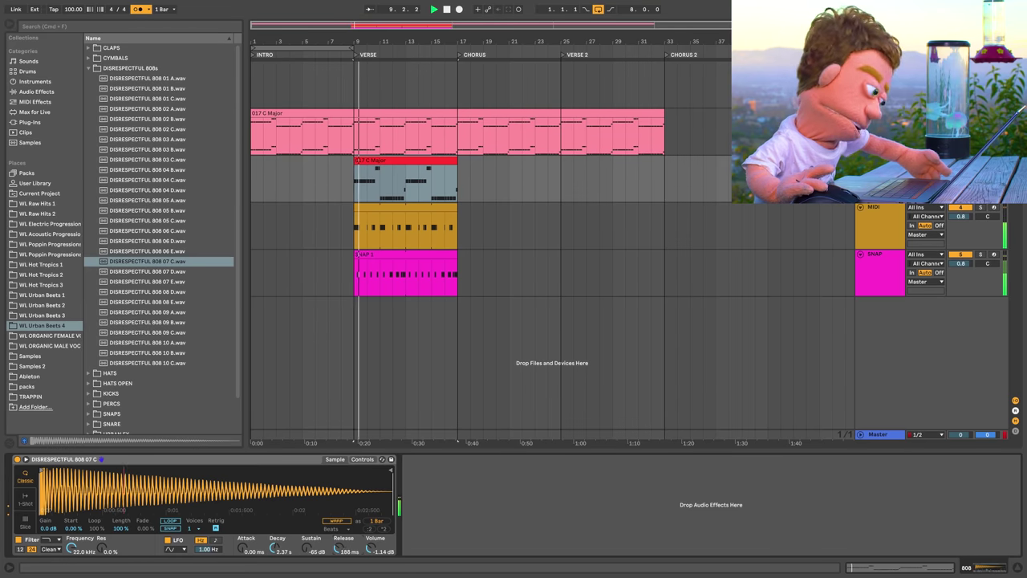
{"action": "left_click_drag", "start_coordinate": [338, 547], "coordinate": [338, 535]}
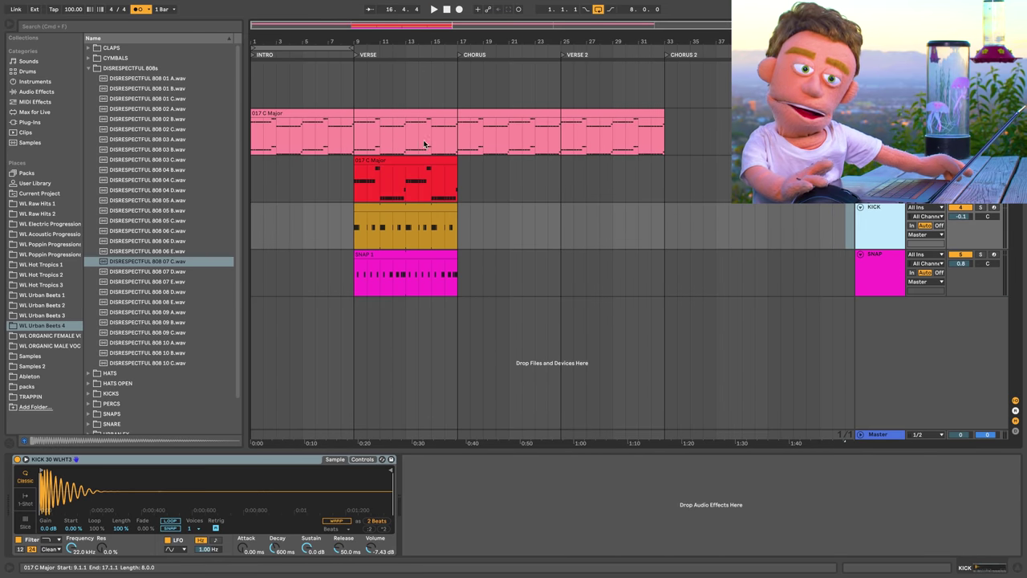
Split the pluck clip at bar 17 and move the part from bar 17 to bar 33 onto the Grand Piano track.
{"action": "left_click", "coordinate": [445, 137]}
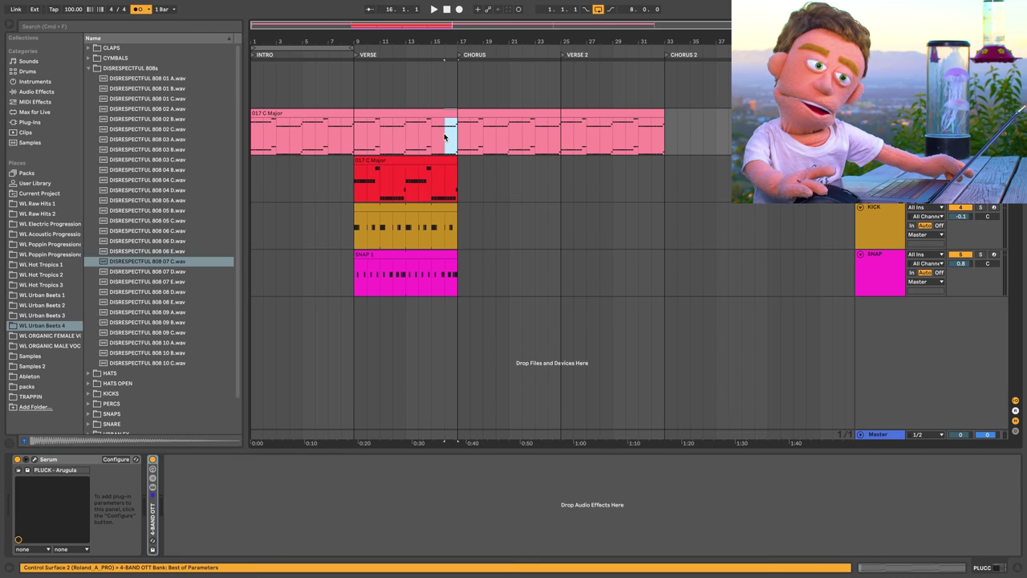
{"action": "key", "text": "super+e"}
{"action": "left_click", "coordinate": [474, 114]}
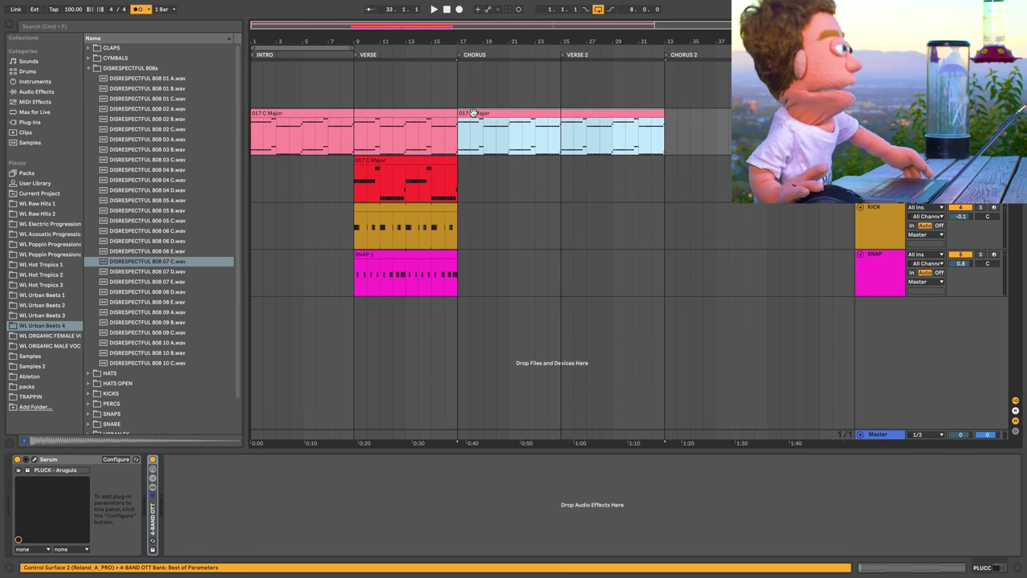
{"action": "left_click_drag", "start_coordinate": [473, 112], "coordinate": [476, 68]}
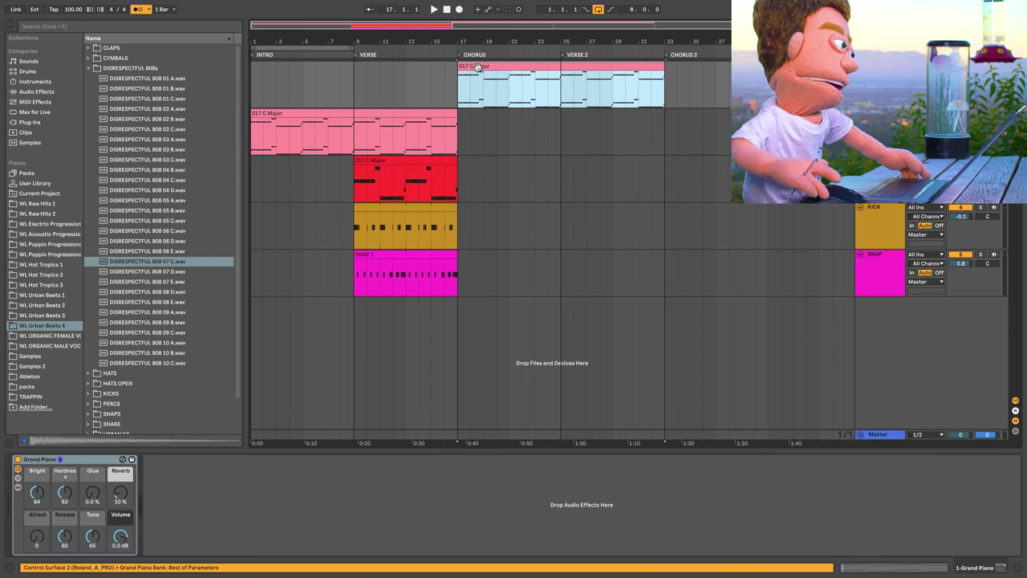
{"action": "key", "text": "super+a"}
{"action": "left_click", "coordinate": [478, 67]}
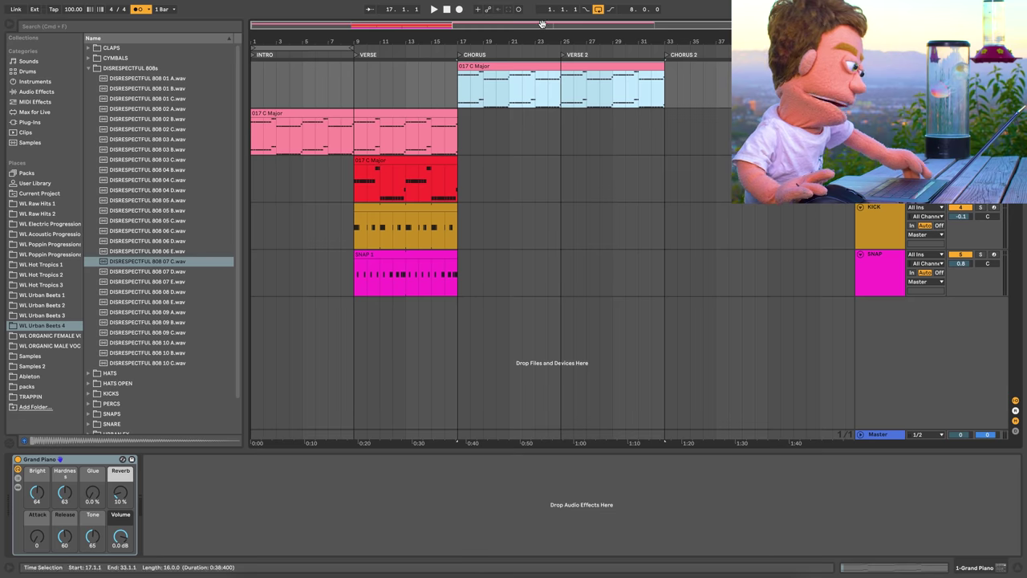
Select all notes in the piano chord clip, reactivate the muted ones and apply Legato.
{"action": "left_click", "coordinate": [492, 97]}
{"action": "double_click", "coordinate": [492, 66]}
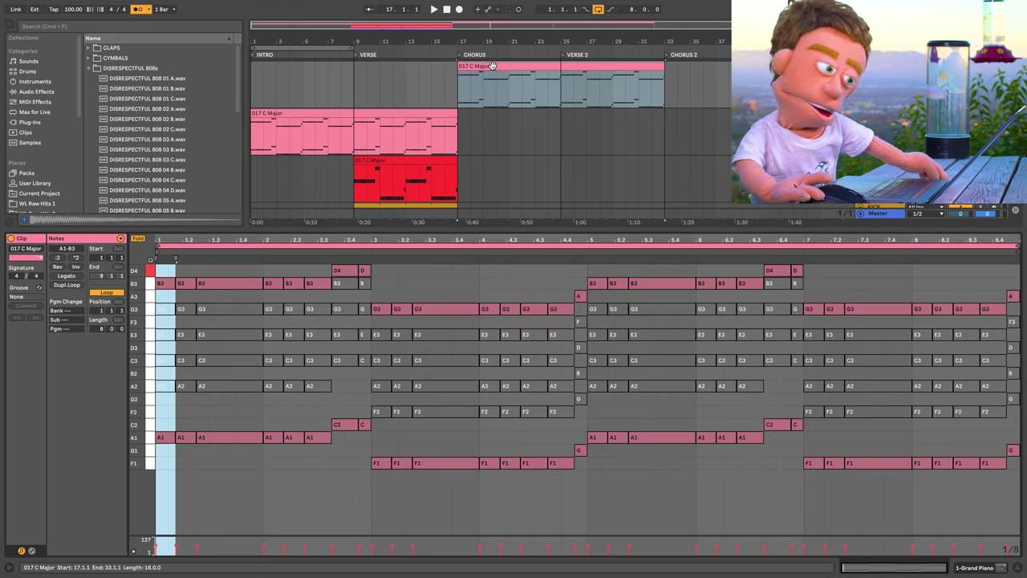
{"action": "key", "text": "super+a"}
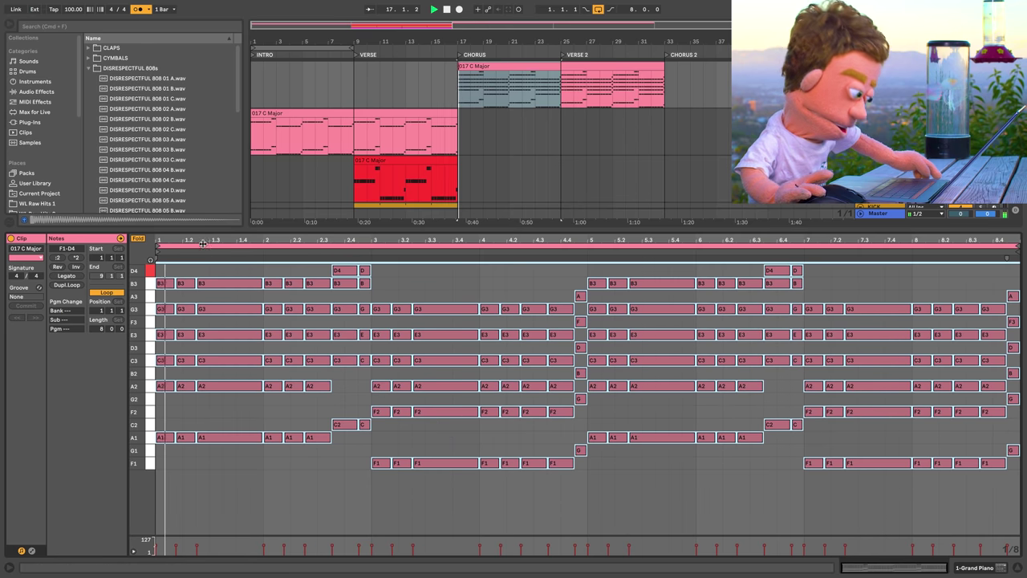
{"action": "left_click", "coordinate": [68, 276]}
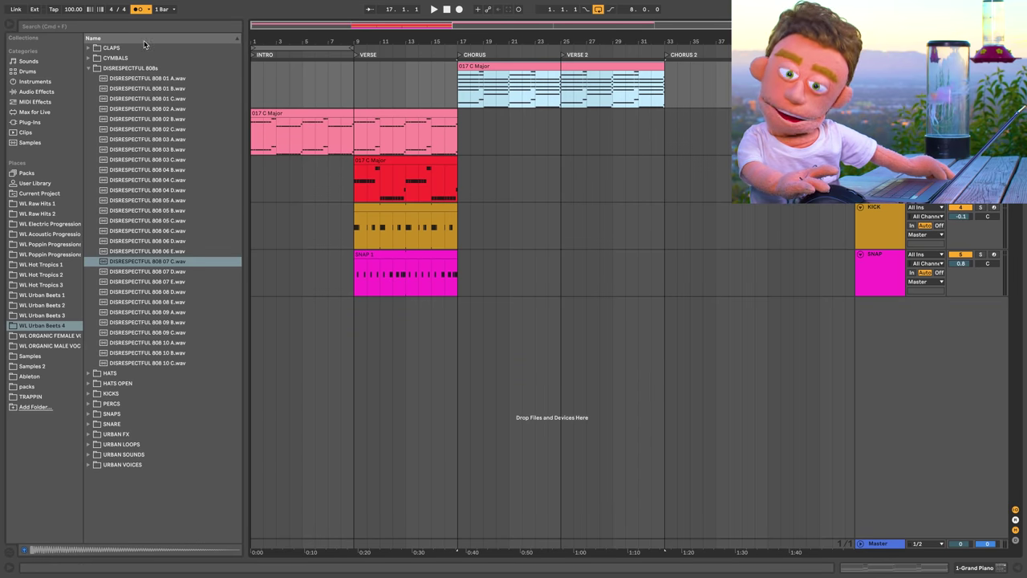
Audition the loops in the 150BPM folder of WL Hot Tropics 3's Hot Loops collection, down to DRUM LOOP 150.wav.
{"action": "left_click", "coordinate": [58, 285]}
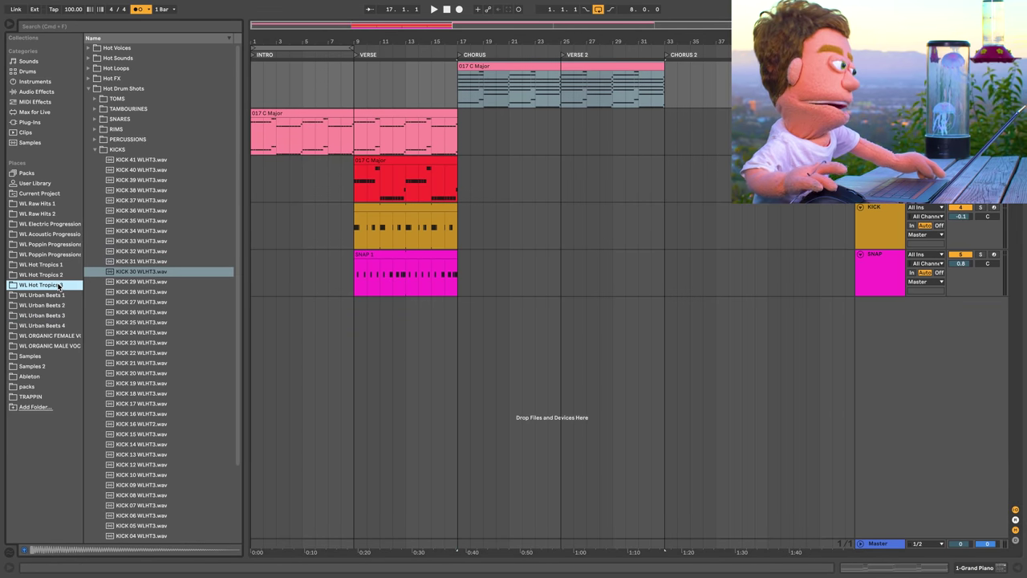
{"action": "left_click", "coordinate": [118, 149]}
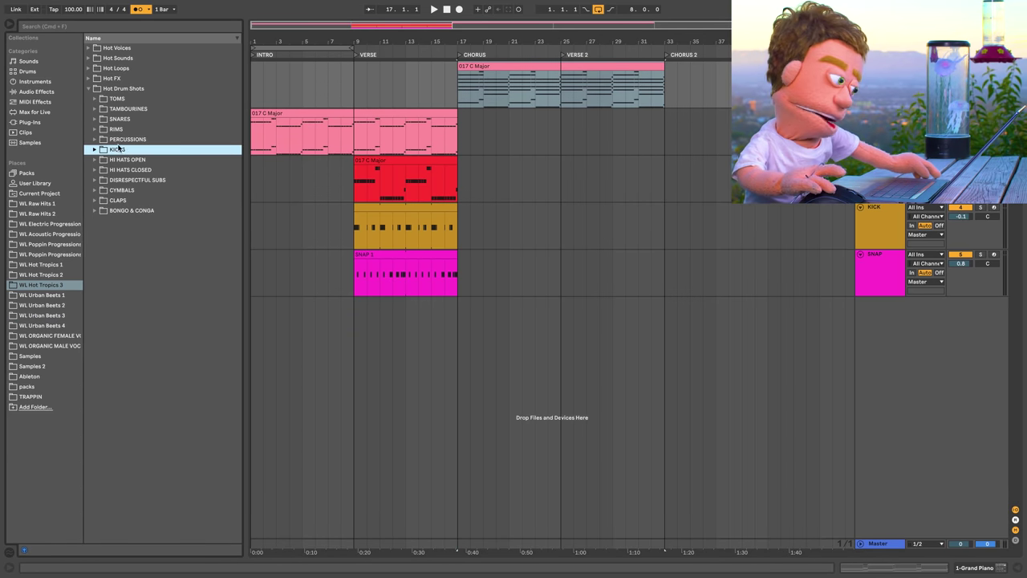
{"action": "left_click", "coordinate": [119, 89]}
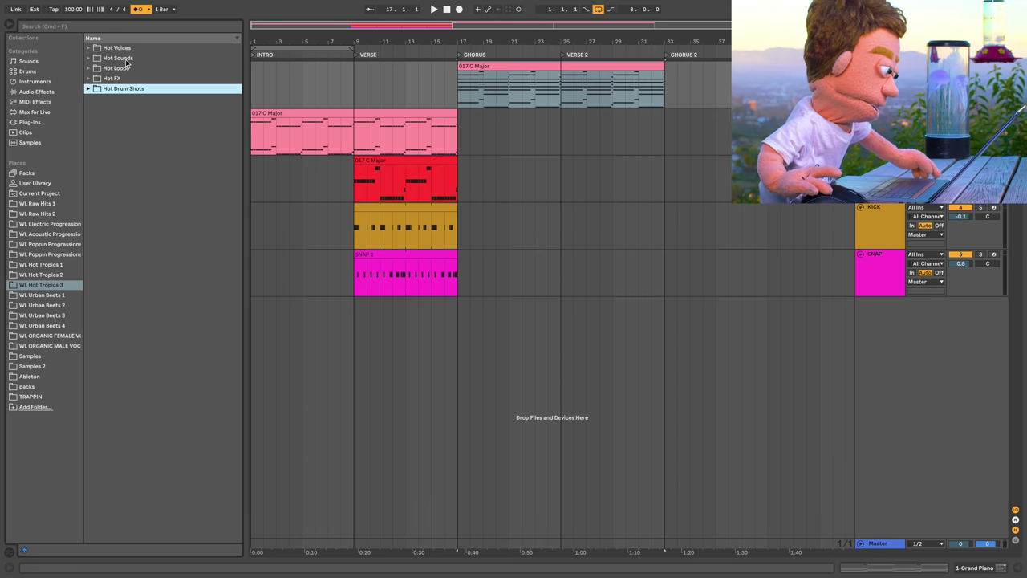
{"action": "left_click", "coordinate": [125, 58]}
{"action": "left_click", "coordinate": [126, 68]}
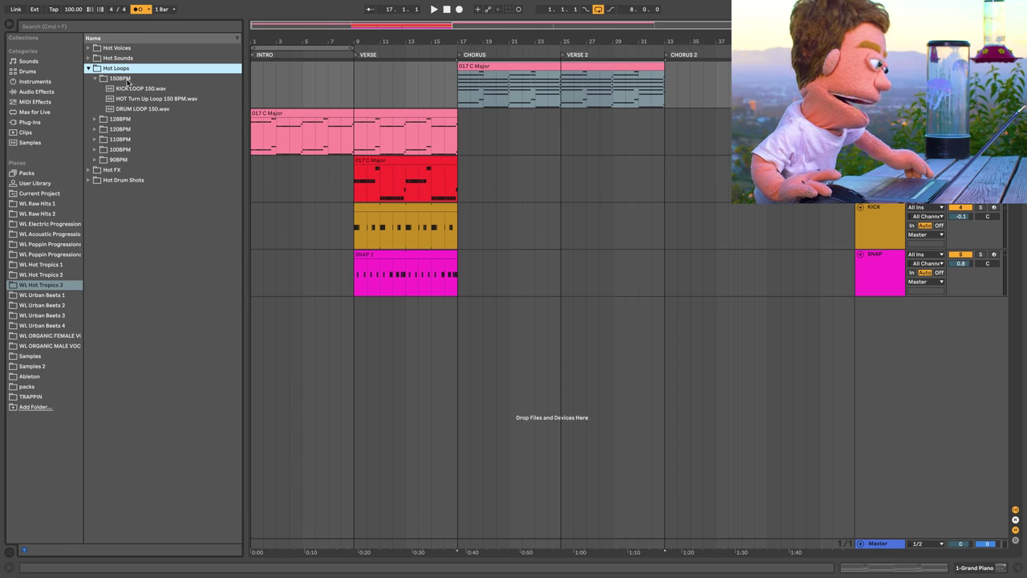
{"action": "left_click", "coordinate": [126, 79]}
{"action": "key", "text": "Down"}
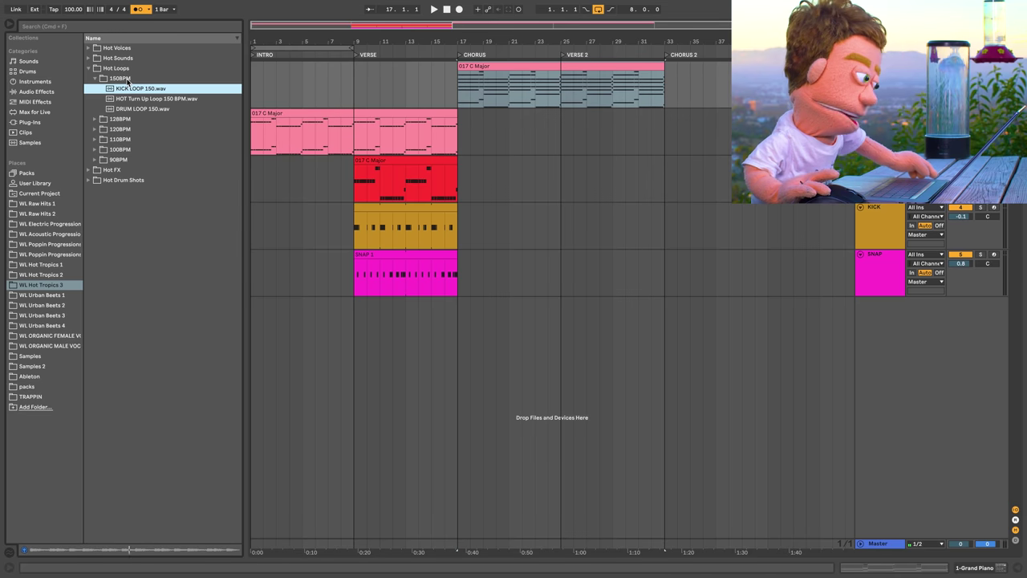
{"action": "key", "text": "Down"}
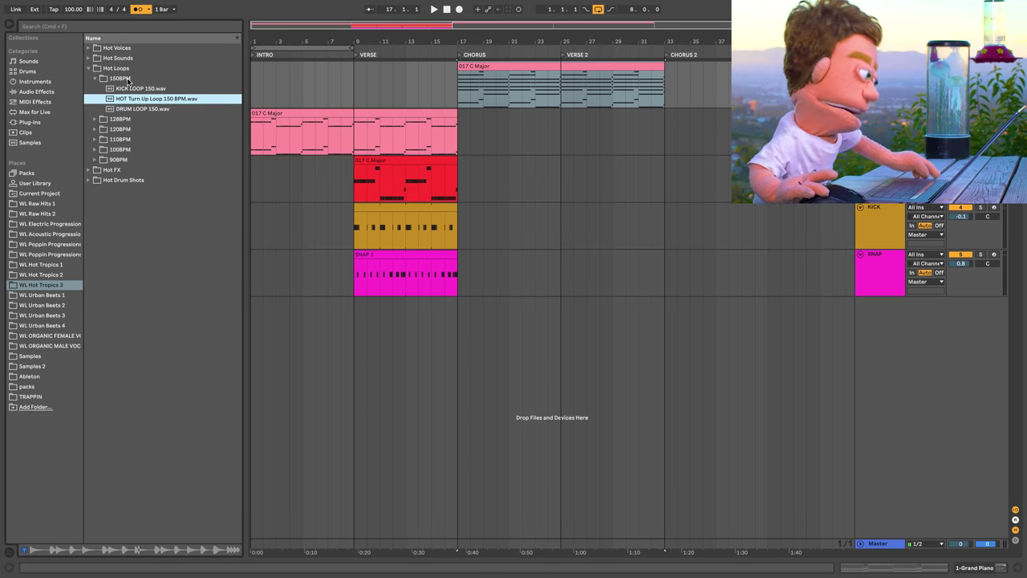
{"action": "key", "text": "Down"}
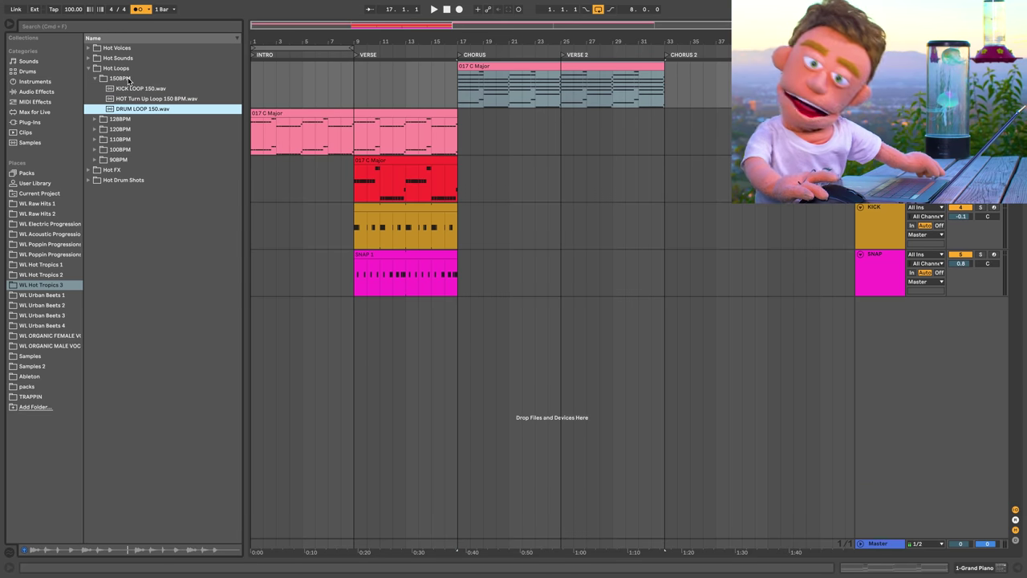
Insert DRUM LOOP 150.wav on a new track at the start of the chorus, play it and extend the looped clip to bar 25.
{"action": "key", "text": "Return"}
{"action": "key", "text": "space"}
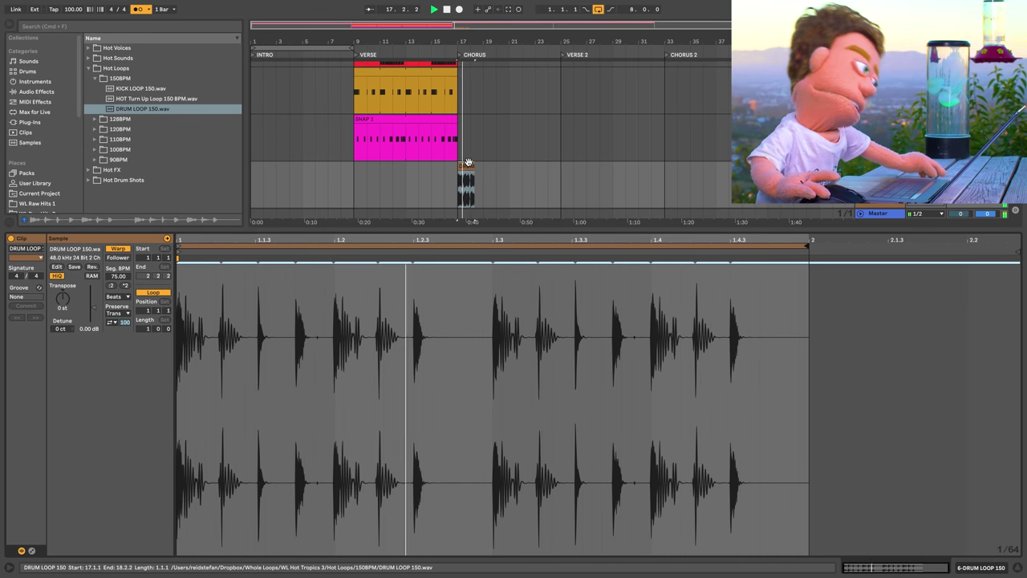
{"action": "left_click_drag", "start_coordinate": [469, 163], "coordinate": [560, 172]}
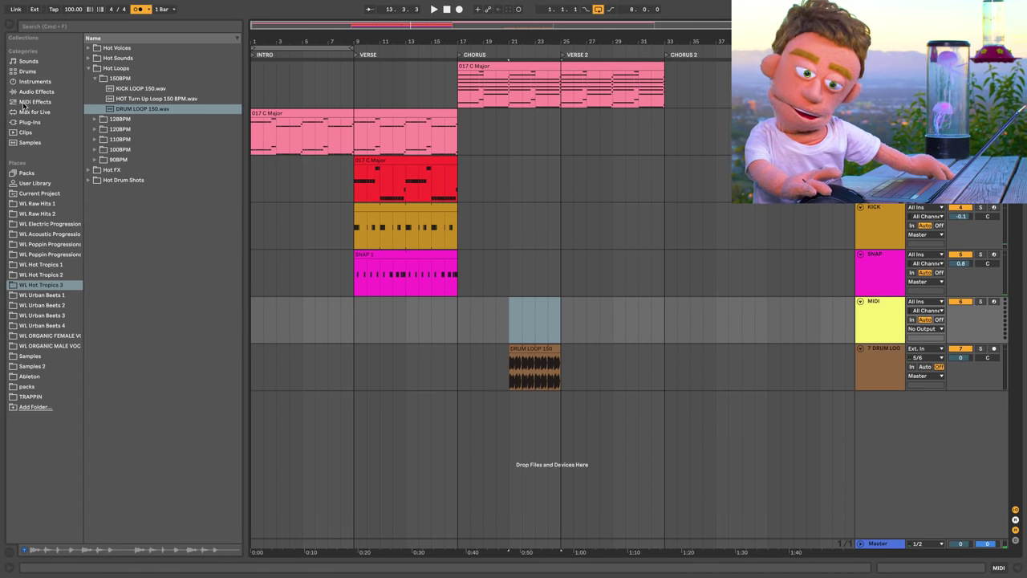
Open the SNARE sample folder of the WL Urban Beets 4 library.
{"action": "left_click", "coordinate": [26, 93]}
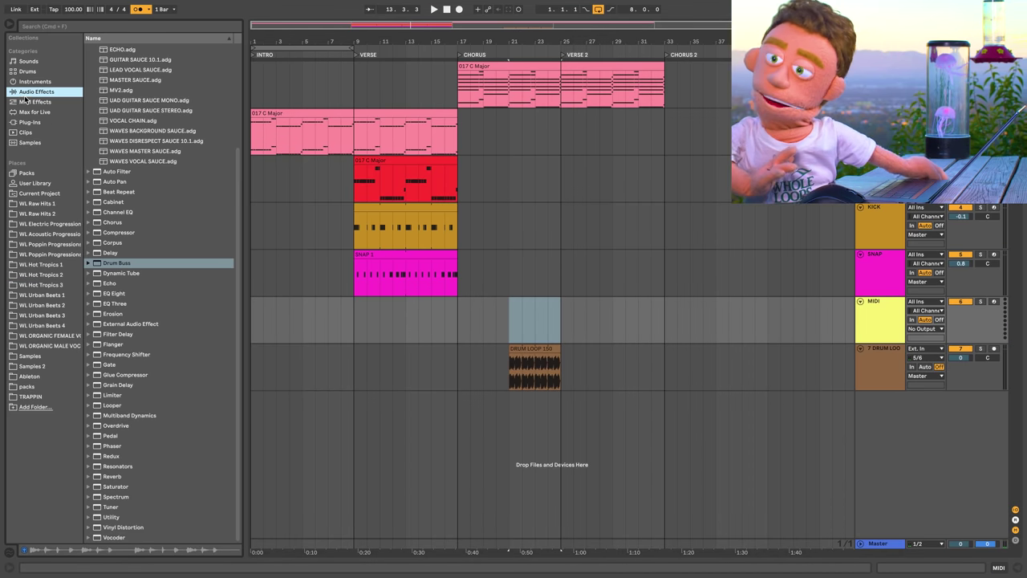
{"action": "left_click", "coordinate": [65, 326]}
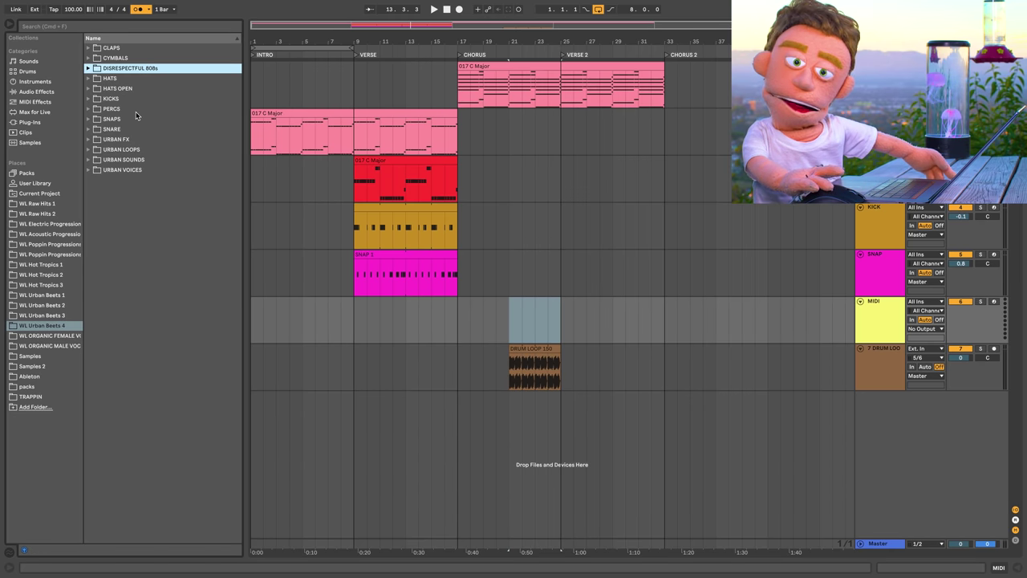
{"action": "double_click", "coordinate": [136, 112]}
{"action": "double_click", "coordinate": [136, 111]}
{"action": "double_click", "coordinate": [136, 115]}
{"action": "key", "text": "Down"}
{"action": "key", "text": "Down"}
{"action": "key", "text": "Down"}
{"action": "key", "text": "Down"}
{"action": "key", "text": "Down"}
{"action": "key", "text": "Left"}
{"action": "key", "text": "Left"}
{"action": "key", "text": "Down"}
{"action": "key", "text": "Down"}
{"action": "key", "text": "Up"}
{"action": "key", "text": "Right"}
{"action": "key", "text": "Down"}
{"action": "key", "text": "Down"}
{"action": "key", "text": "Down"}
{"action": "key", "text": "Down"}
{"action": "key", "text": "Down"}
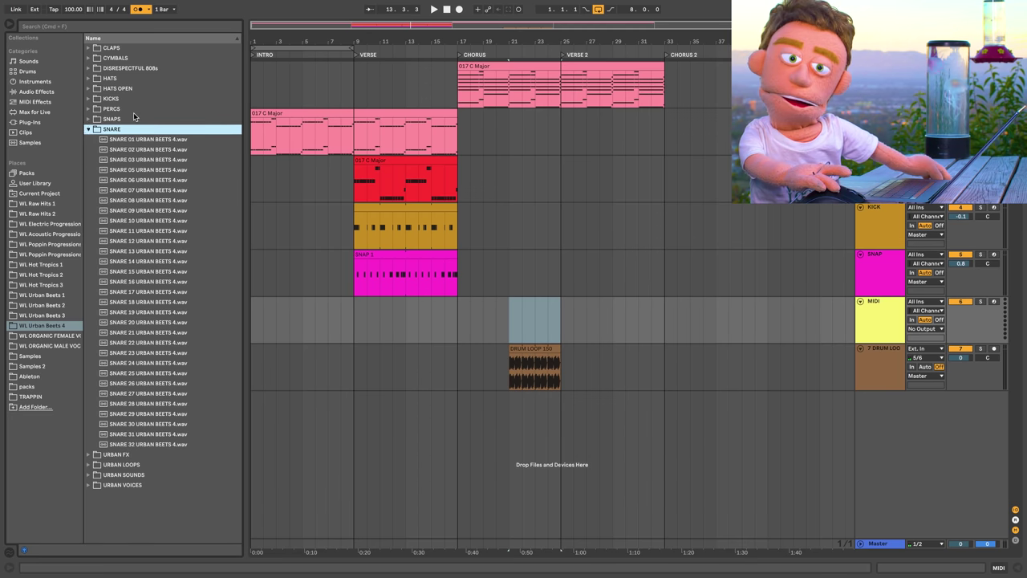
Audition the snare samples and load SNARE 08 URBAN BEETS 4.wav onto the yellow MIDI track.
{"action": "left_click", "coordinate": [147, 203]}
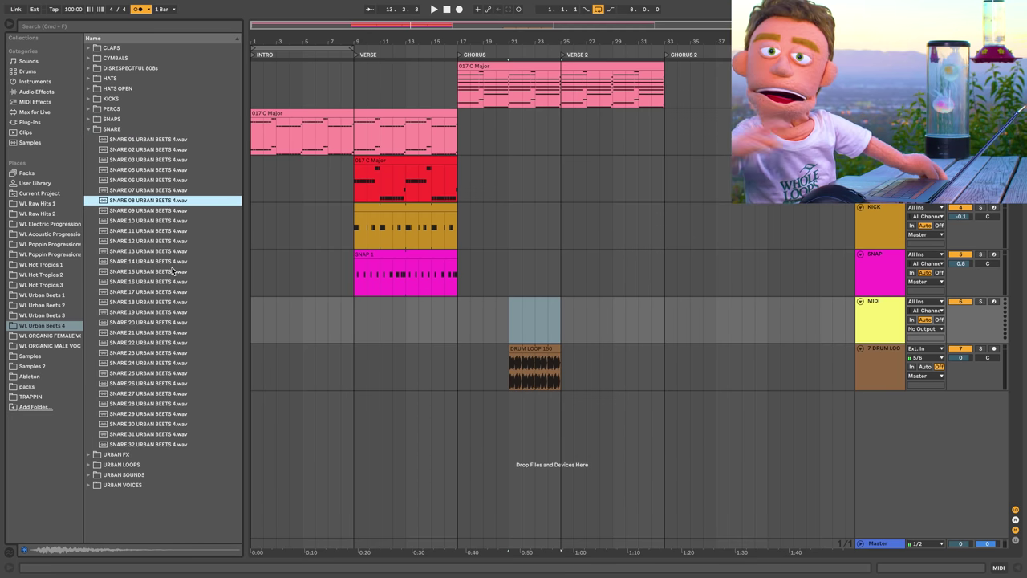
{"action": "left_click", "coordinate": [172, 269]}
{"action": "key", "text": "Up"}
{"action": "key", "text": "Up"}
{"action": "key", "text": "Up"}
{"action": "key", "text": "Up"}
{"action": "key", "text": "Up"}
{"action": "key", "text": "Up"}
{"action": "key", "text": "Up"}
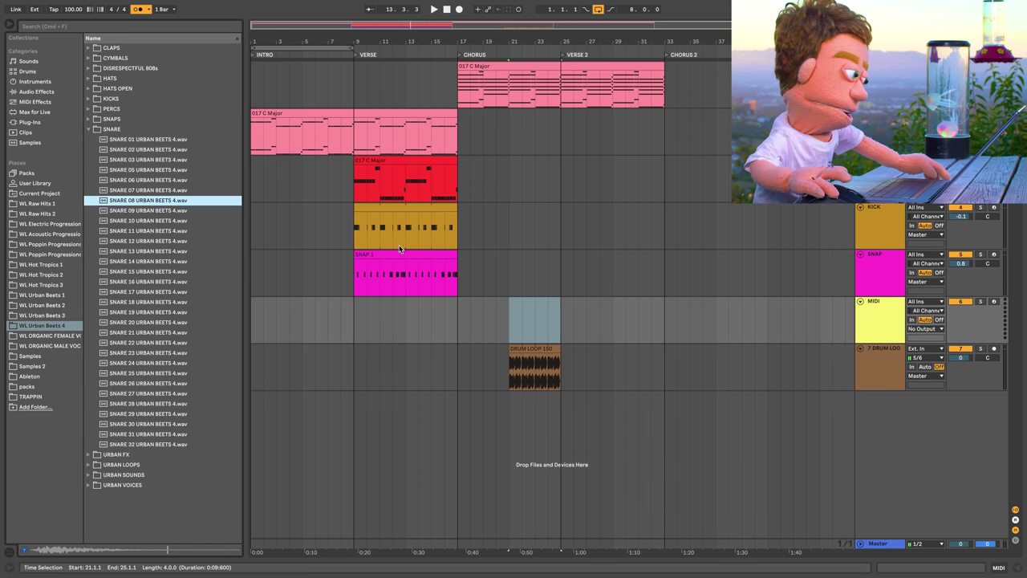
{"action": "key", "text": "Return"}
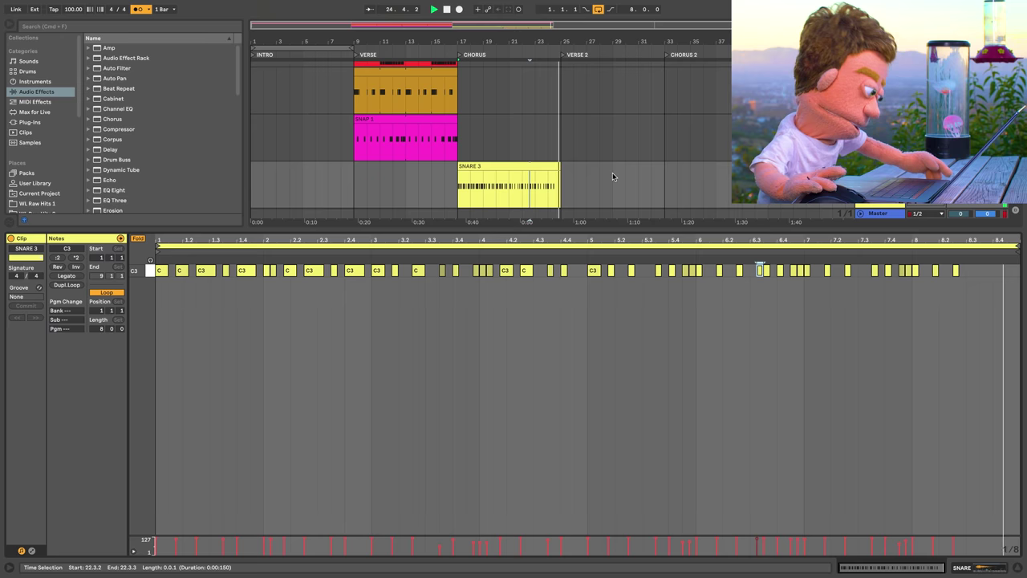
Stop playback and shorten the ends of the snare and drum loop clips so they stop just before bar 25.
{"action": "scroll", "coordinate": [594, 165], "scroll_direction": "down", "scroll_amount": 2}
{"action": "key", "text": "space"}
{"action": "left_click", "coordinate": [560, 160]}
{"action": "scroll", "coordinate": [561, 160], "scroll_direction": "up", "scroll_amount": 3}
{"action": "left_click_drag", "start_coordinate": [561, 160], "coordinate": [545, 159]}
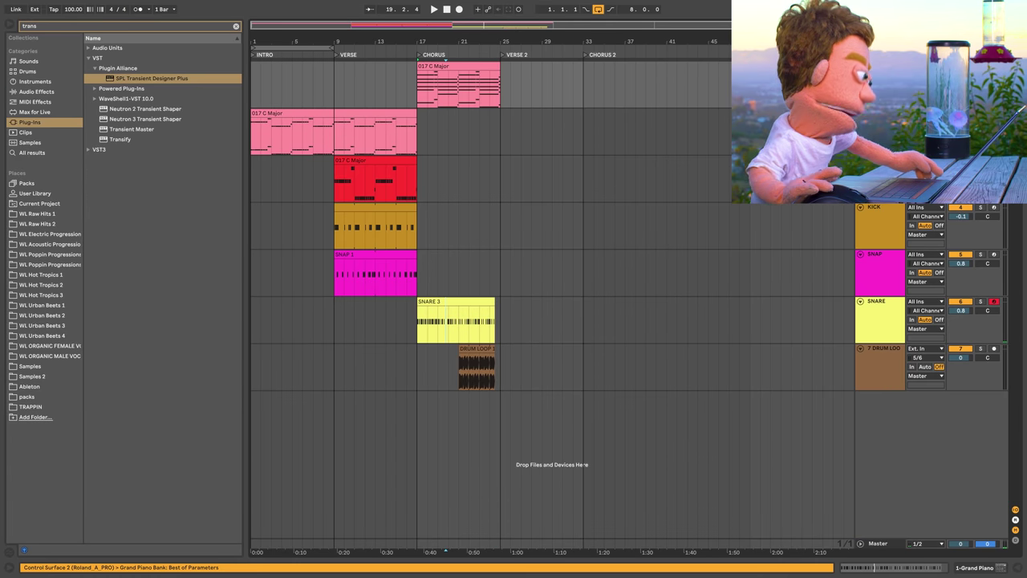
Insert a track below Grand Piano, copy the chorus chord clip onto it and open the copy's notes.
{"action": "key", "text": "ctrl+t"}
{"action": "left_click_drag", "start_coordinate": [456, 61], "coordinate": [451, 114]}
{"action": "double_click", "coordinate": [450, 114]}
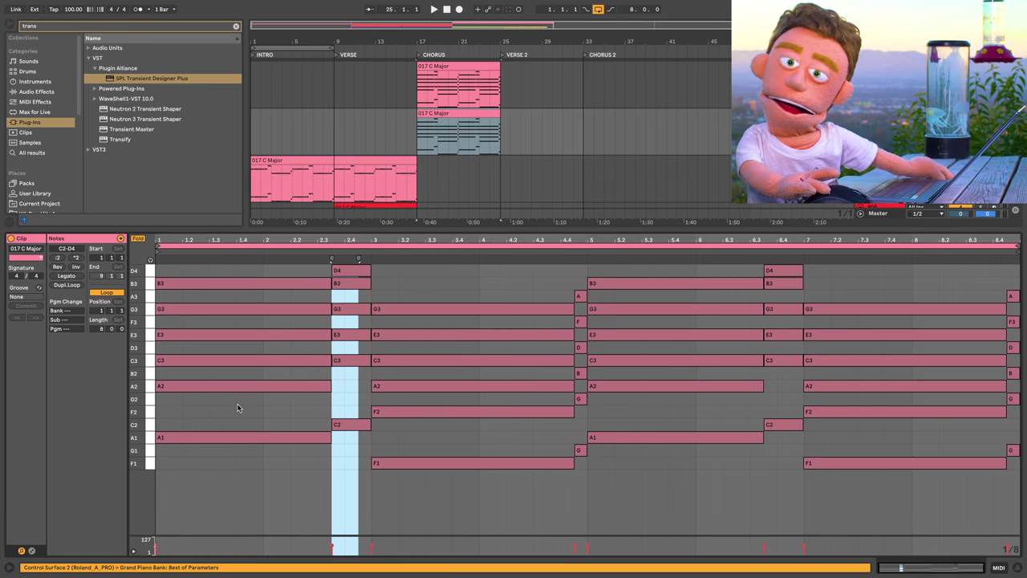
Delete the upper notes of the copied chorus chord clip, keeping only the lowest bass note of each chord.
{"action": "left_click_drag", "start_coordinate": [238, 408], "coordinate": [1018, 264]}
{"action": "key", "text": "Delete"}
{"action": "left_click_drag", "start_coordinate": [511, 383], "coordinate": [511, 412]}
{"action": "key", "text": "Delete"}
{"action": "left_click_drag", "start_coordinate": [867, 387], "coordinate": [890, 436]}
{"action": "key", "text": "Delete"}
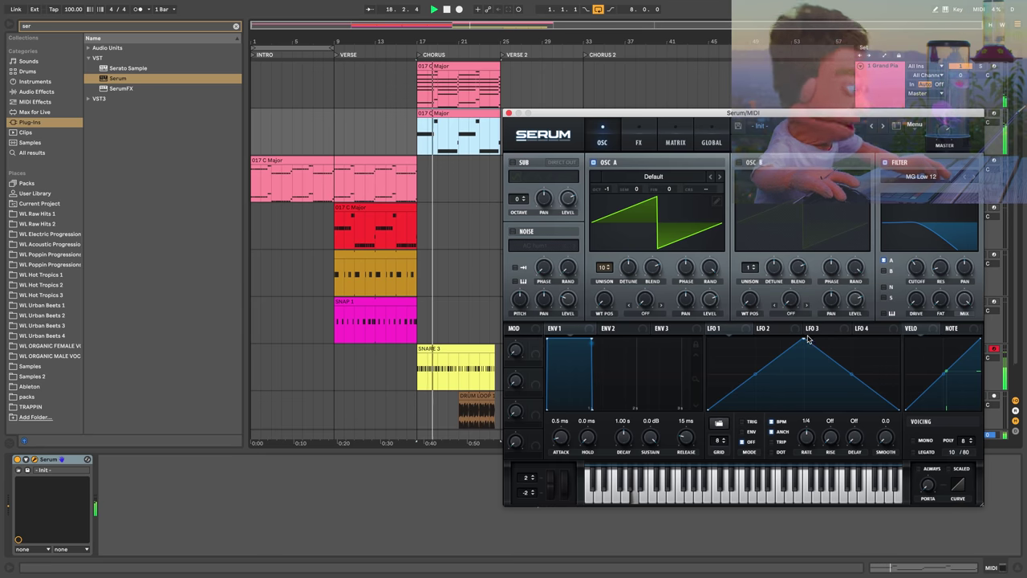
Reshape Serum's LFO 1 into a rising ramp and adjust the filter cutoff.
{"action": "left_click_drag", "start_coordinate": [805, 339], "coordinate": [899, 339]}
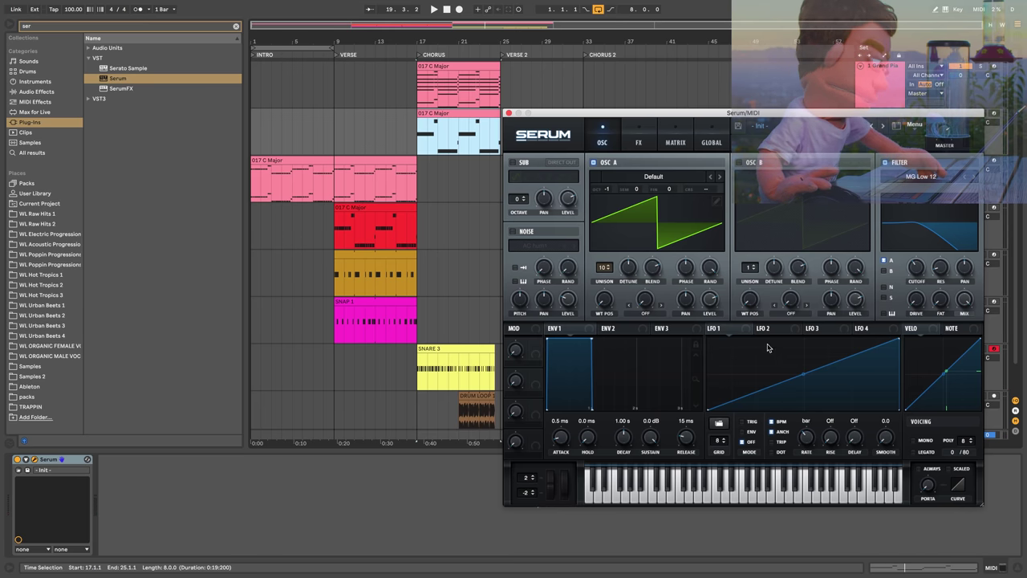
{"action": "key", "text": "space"}
{"action": "left_click_drag", "start_coordinate": [908, 258], "coordinate": [898, 275]}
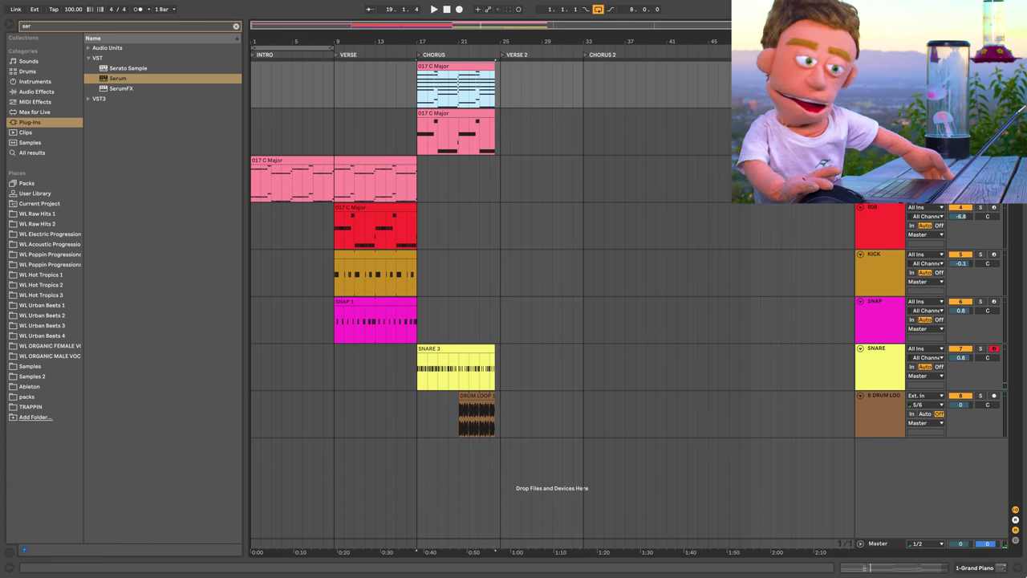
Replace the Grand Piano instrument with the Southern Skies rack from Synth Keys and lower its Filter Cutoff.
{"action": "left_click", "coordinate": [986, 570]}
{"action": "left_click", "coordinate": [44, 83]}
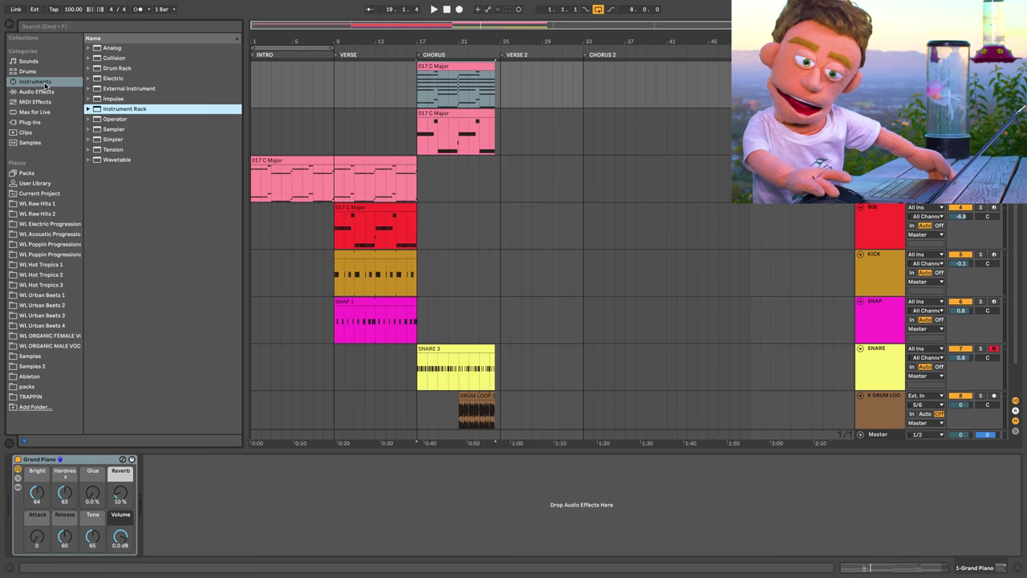
{"action": "key", "text": "Right"}
{"action": "key", "text": "Down"}
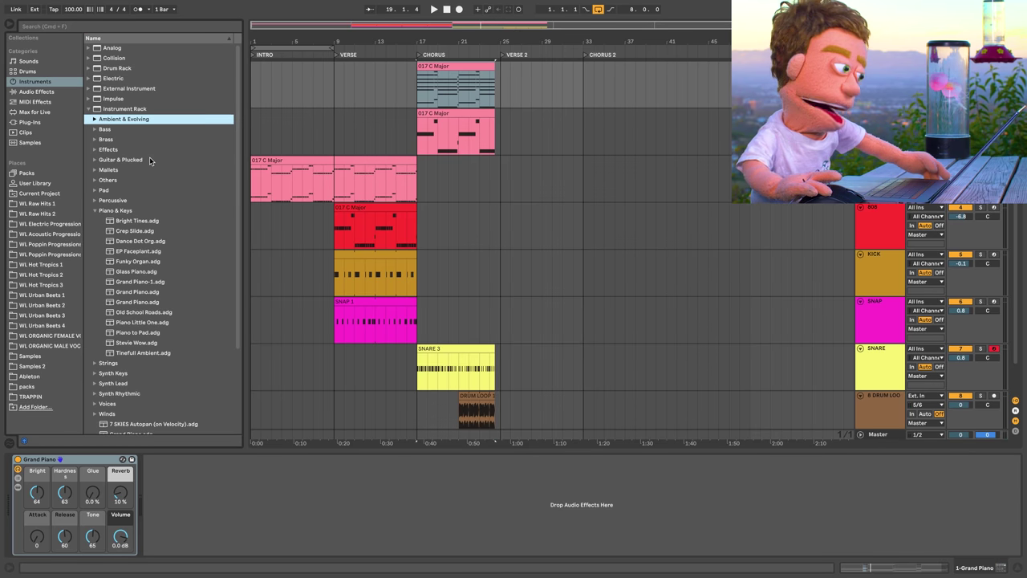
{"action": "left_click", "coordinate": [117, 211]}
{"action": "key", "text": "Left"}
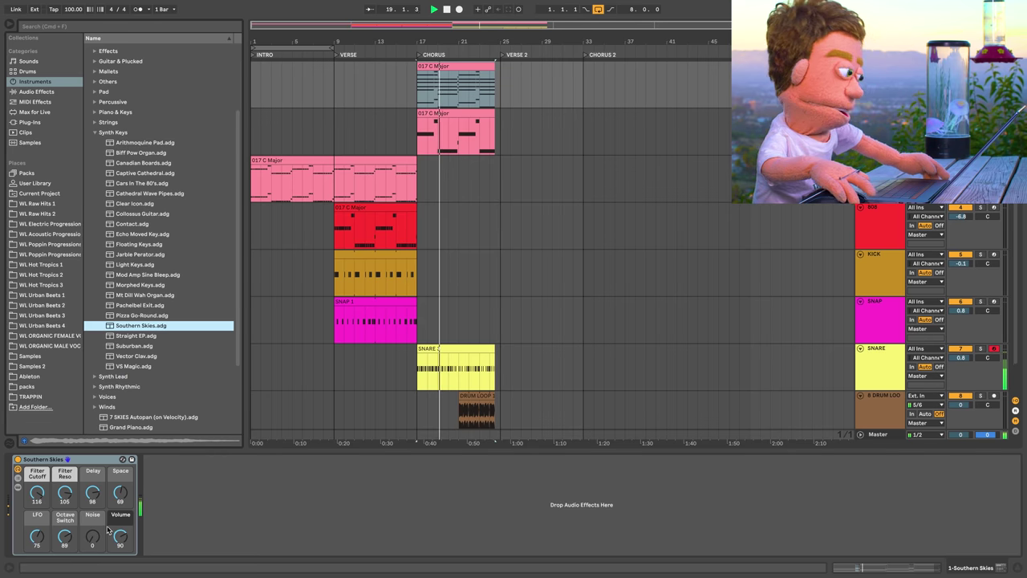
{"action": "left_click_drag", "start_coordinate": [36, 498], "coordinate": [36, 530]}
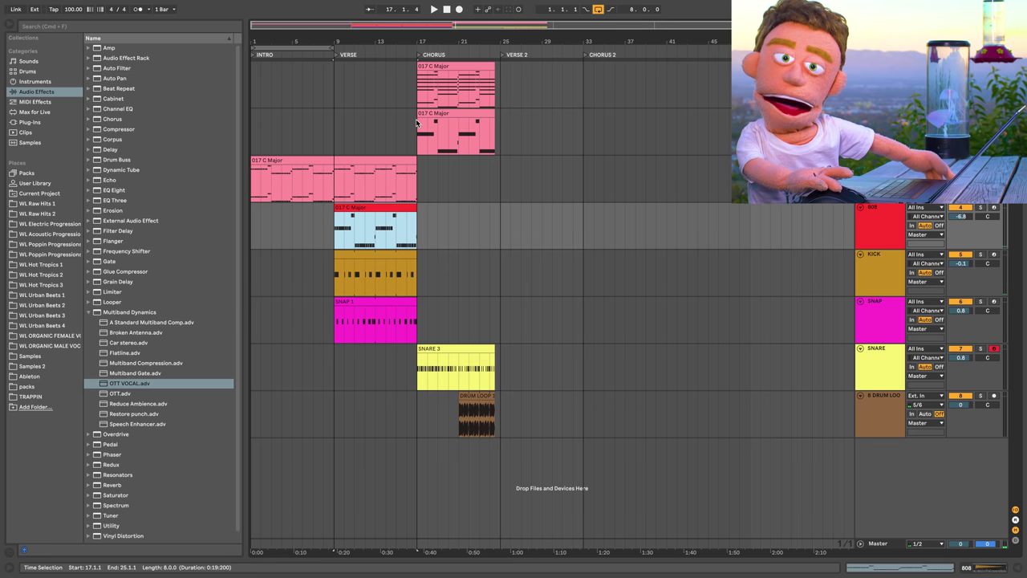
Duplicate the 8-bar verse so the chorus moves to bar 25, and add a locator named PRE 1 at bar 17.
{"action": "key", "text": "ctrl+d"}
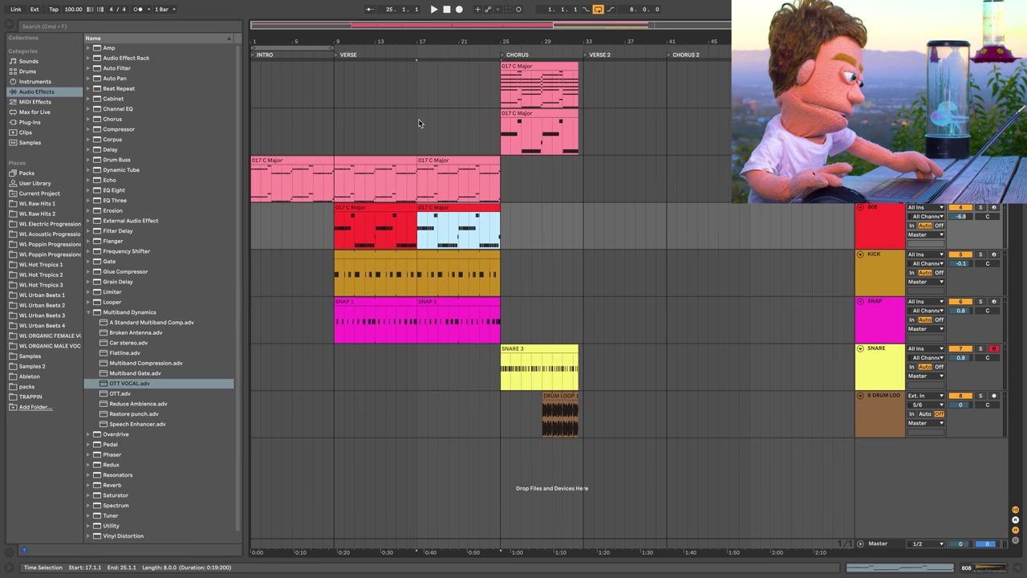
{"action": "left_click", "coordinate": [418, 123]}
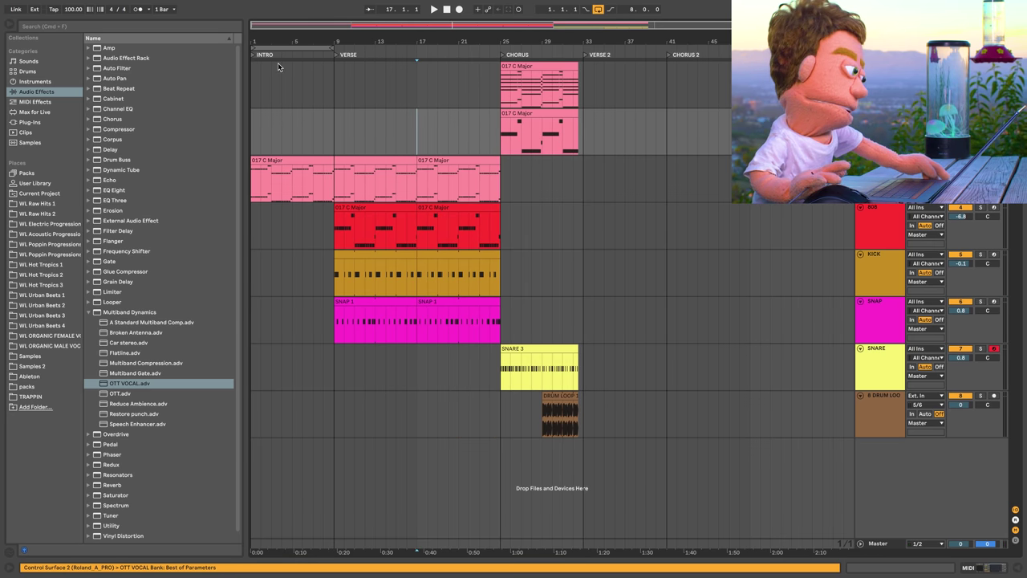
{"action": "left_click", "coordinate": [120, 6]}
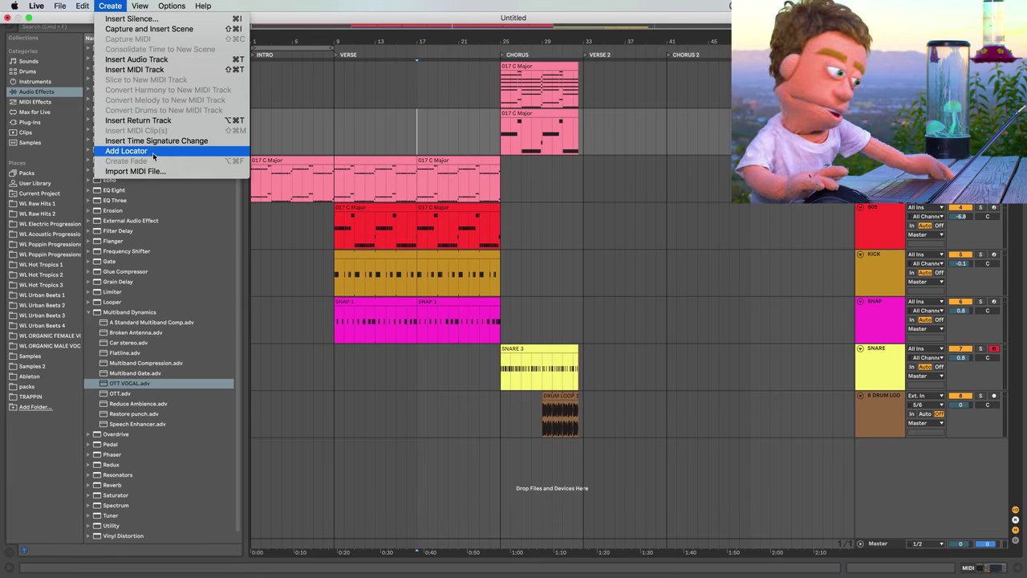
{"action": "left_click", "coordinate": [154, 154]}
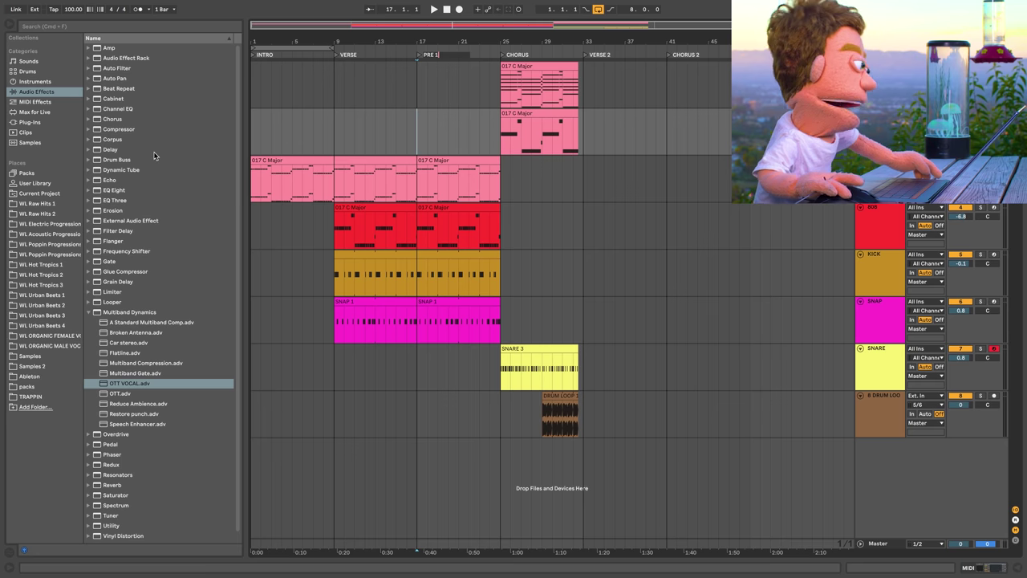
Insert a MIDI track below SNAP and load HAT 01 URBAN BEETS 4.wav from WL Urban Beets 4 onto it.
{"action": "left_click", "coordinate": [875, 329]}
{"action": "key", "text": "super+shift+t"}
{"action": "left_click", "coordinate": [46, 325]}
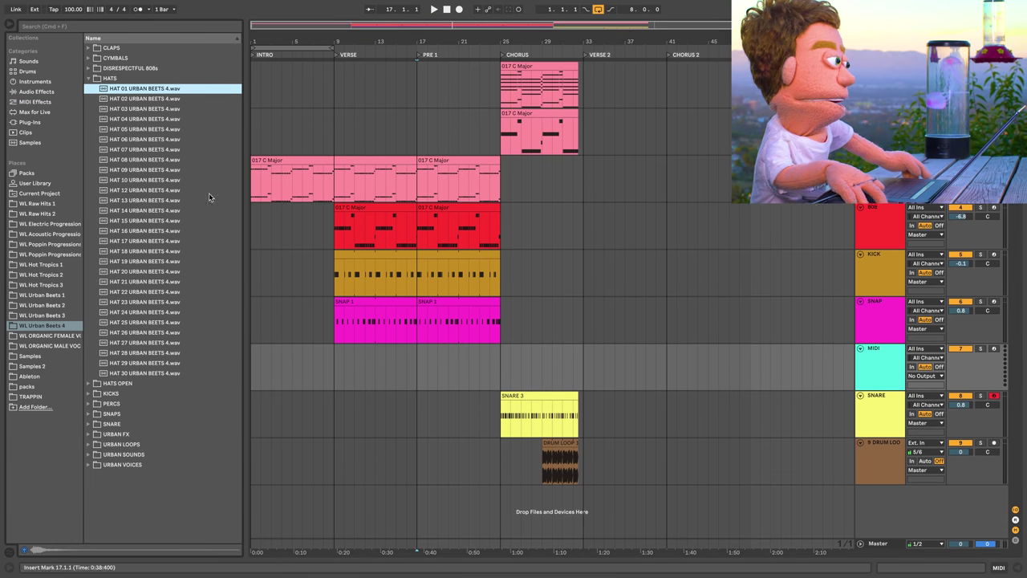
{"action": "double_click", "coordinate": [161, 90]}
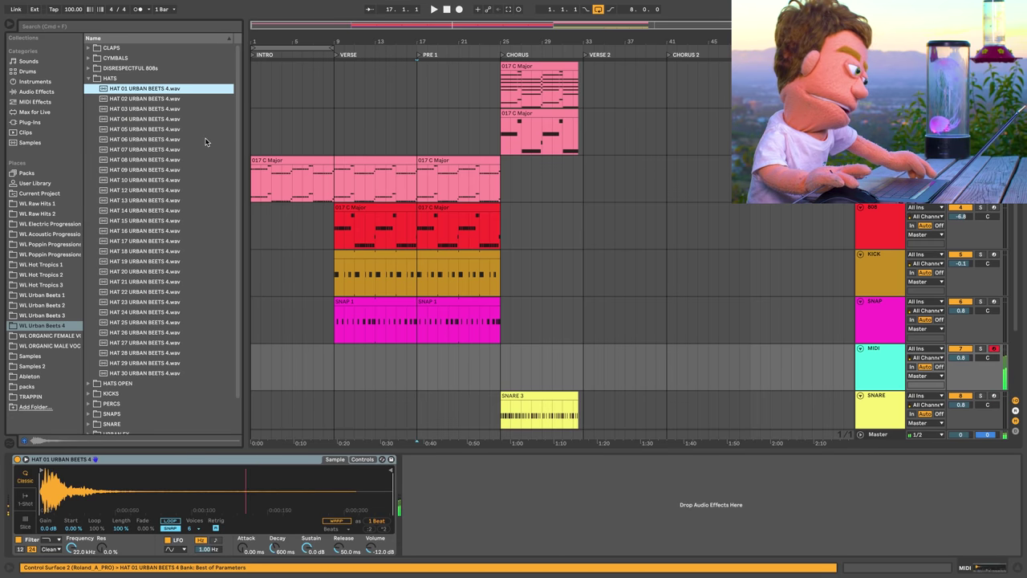
Record a hi-hat part over the PRE 1 section and split the recorded clip at bar 25 to trim its overhang.
{"action": "left_click", "coordinate": [409, 353]}
{"action": "key", "text": "F9"}
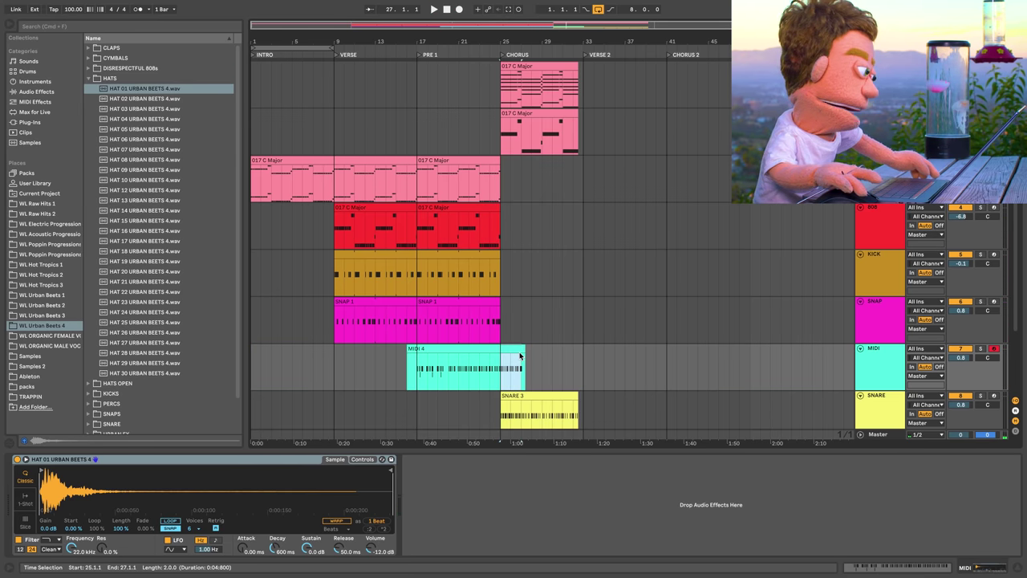
{"action": "key", "text": "super+e"}
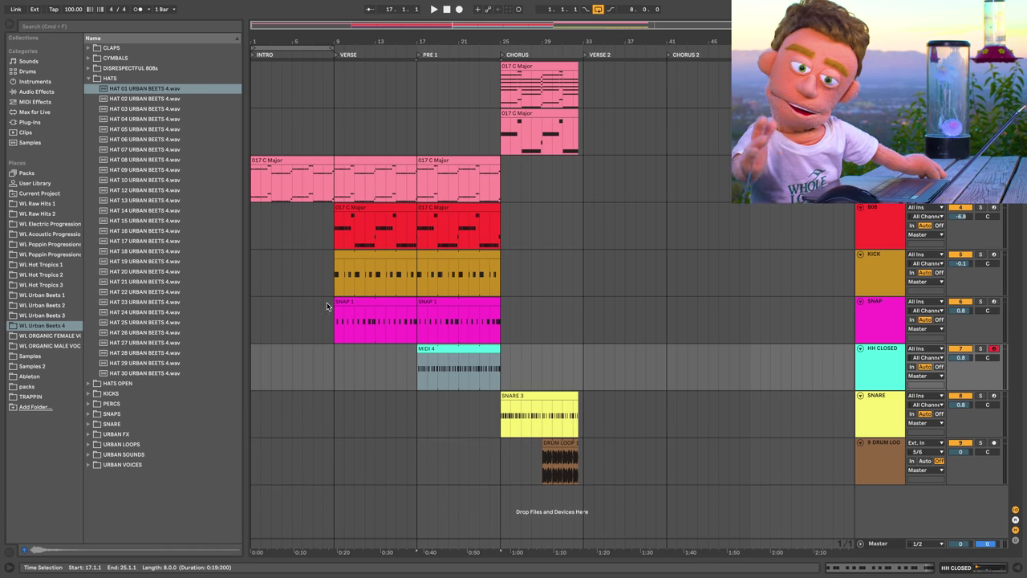
Select all tracks in the arrangement and reduce their height.
{"action": "left_click", "coordinate": [896, 386]}
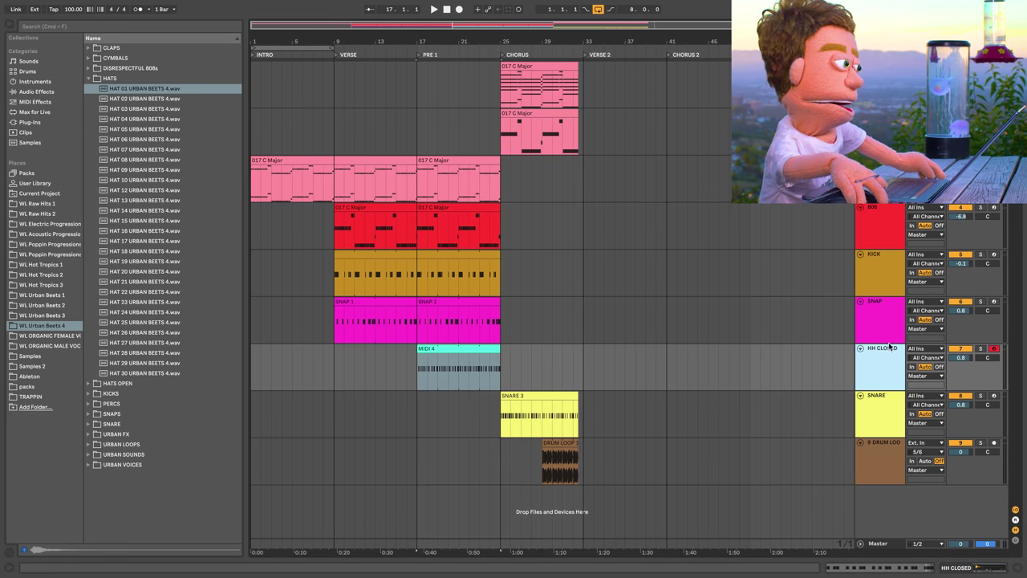
{"action": "key", "text": "super+a"}
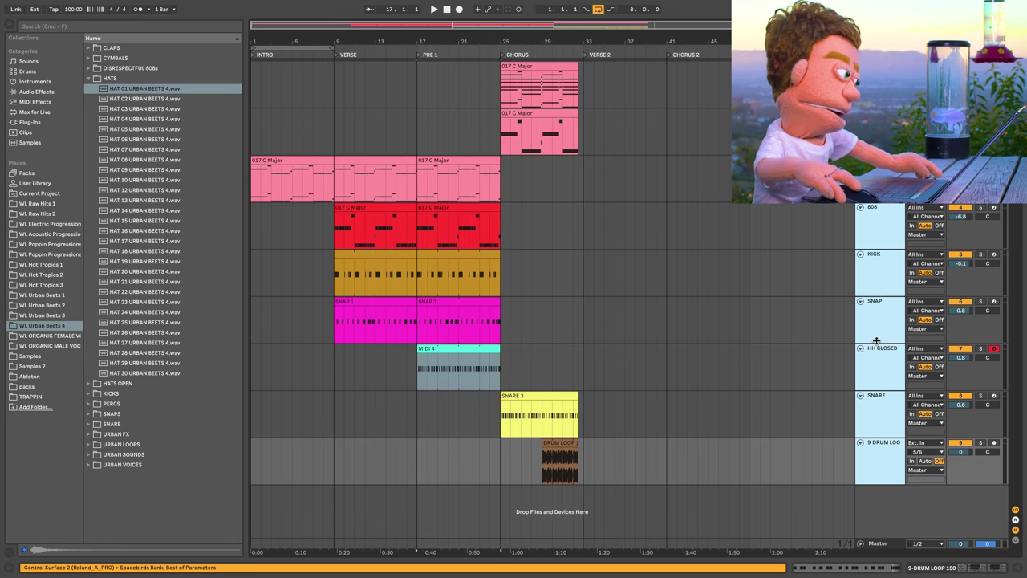
{"action": "key", "text": "alt+minus"}
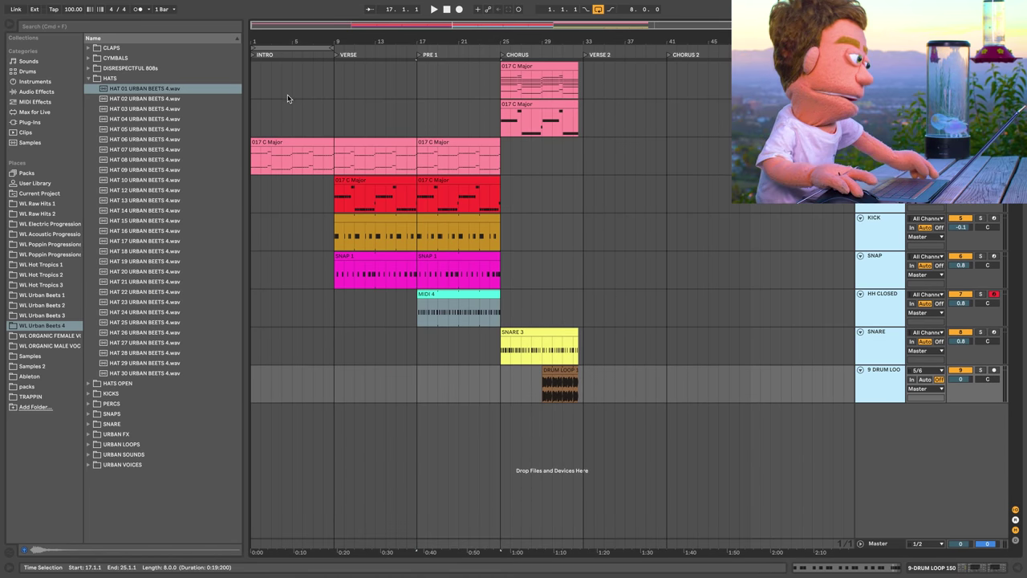
Delete the time from bar 5 to bar 9 across the whole arrangement and play back the four-bar intro.
{"action": "left_click_drag", "start_coordinate": [293, 121], "coordinate": [327, 121]}
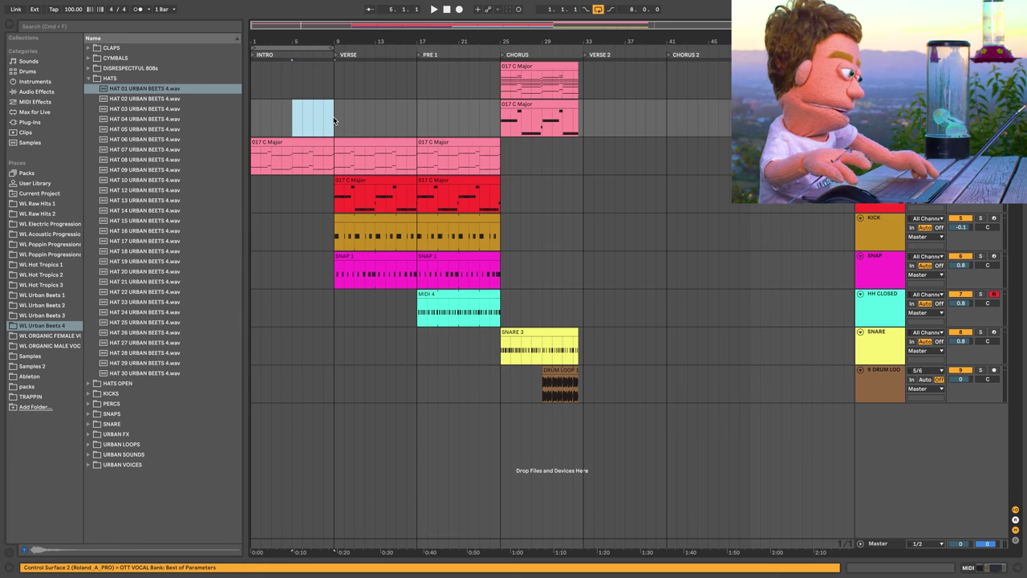
{"action": "key", "text": "super+shift+BackSpace"}
{"action": "left_click", "coordinate": [273, 141]}
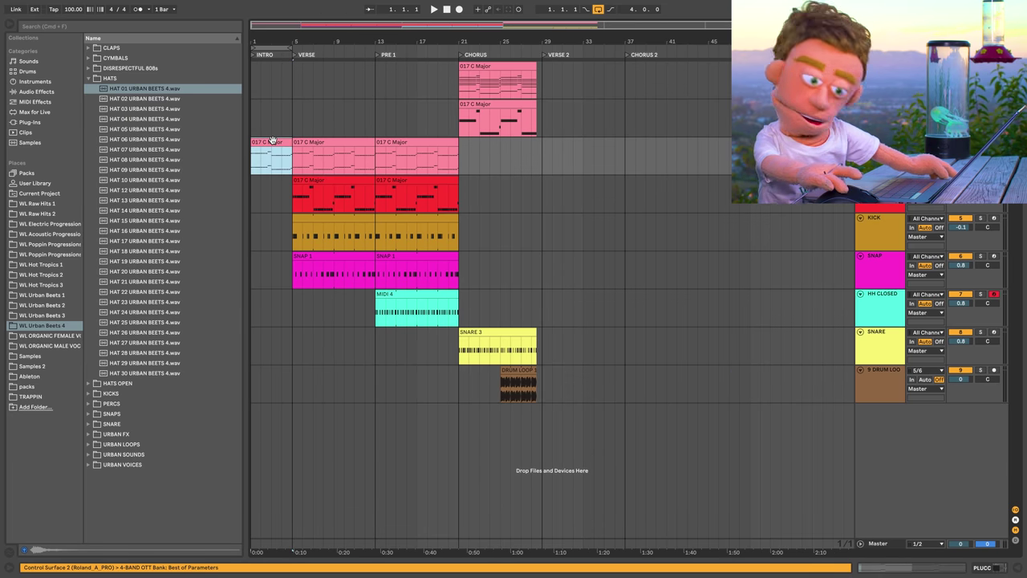
{"action": "key", "text": "space"}
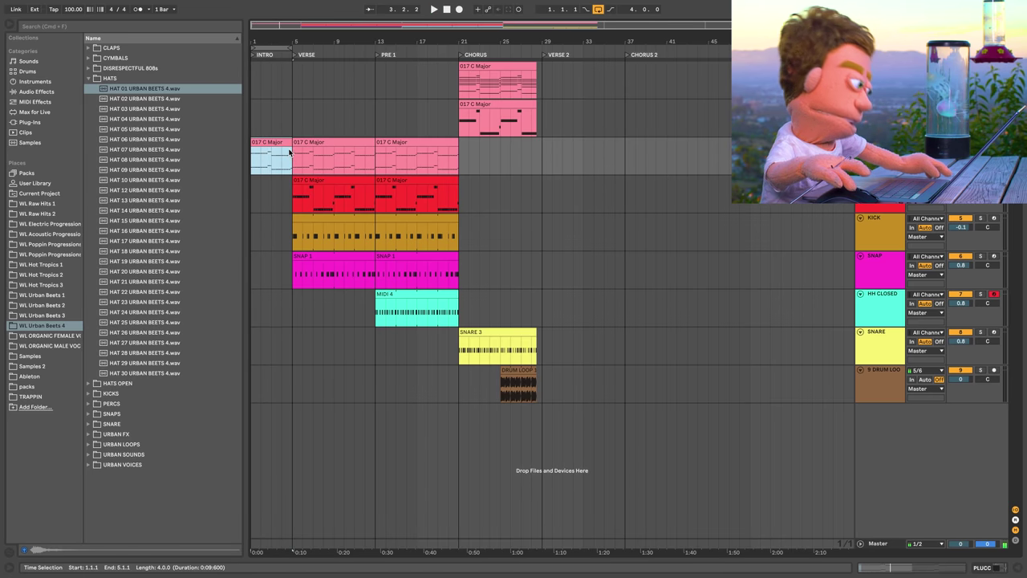
{"action": "key", "text": "space"}
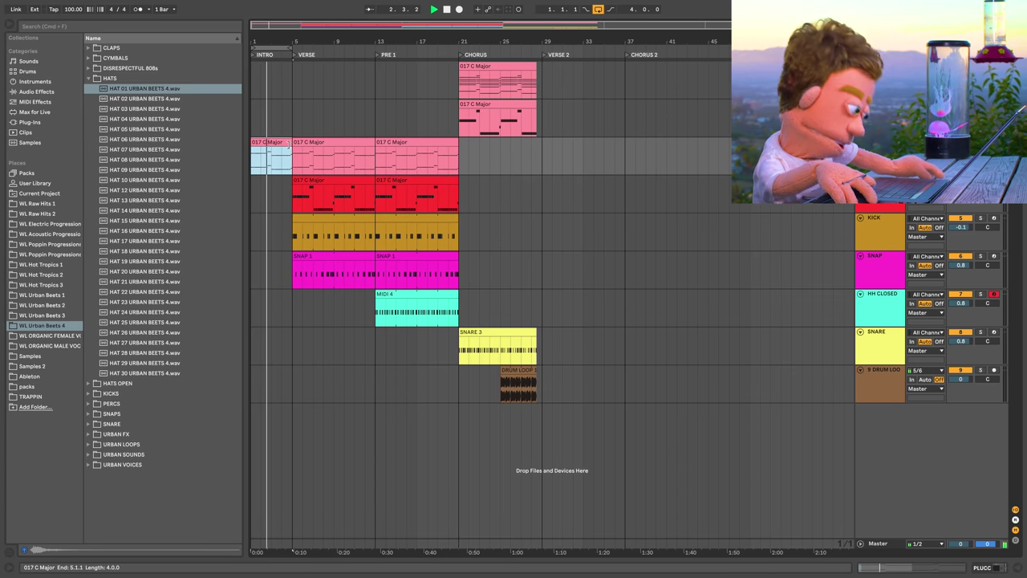
Delete the time from bar 3 to bar 5 across all tracks to cut the intro to two bars.
{"action": "left_click_drag", "start_coordinate": [290, 144], "coordinate": [272, 142]}
{"action": "left_click", "coordinate": [265, 145]}
{"action": "left_click_drag", "start_coordinate": [291, 157], "coordinate": [273, 153]}
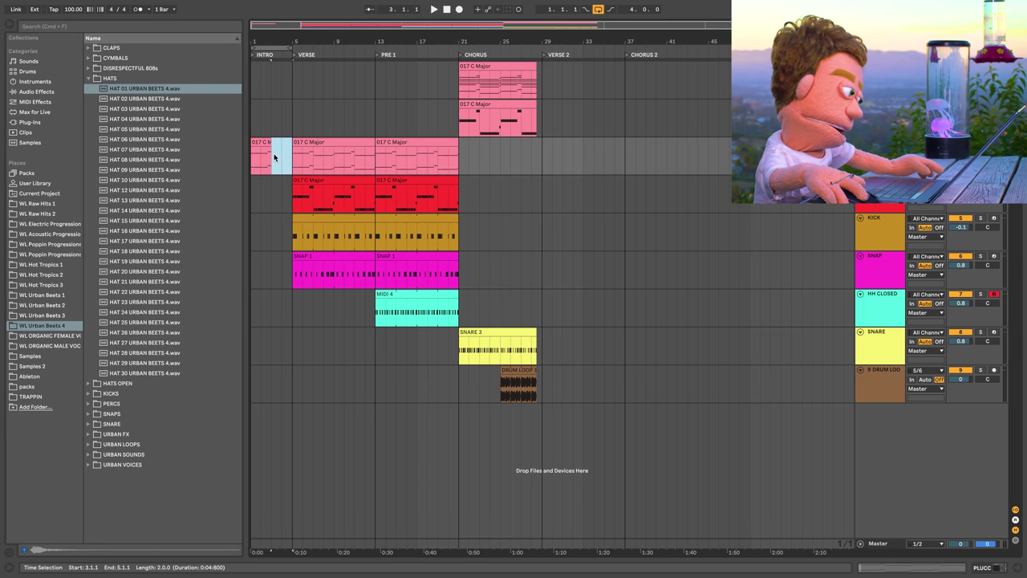
{"action": "key", "text": "super+shift+BackSpace"}
Delete the chord notes from 2.3.3 onward in the intro clip and play the intro back.
{"action": "double_click", "coordinate": [262, 143]}
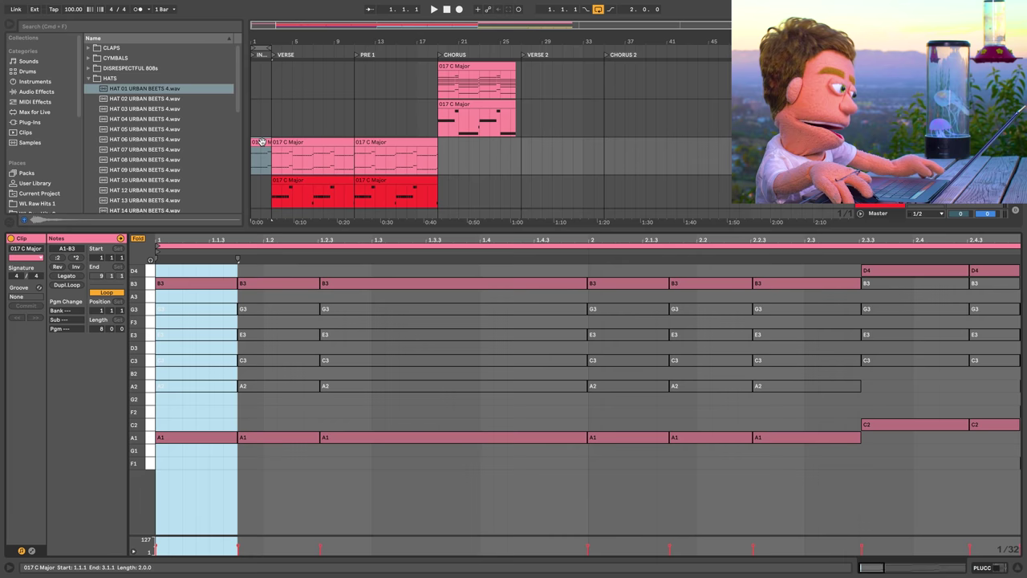
{"action": "left_click_drag", "start_coordinate": [888, 467], "coordinate": [987, 269]}
{"action": "key", "text": "BackSpace"}
{"action": "key", "text": "space"}
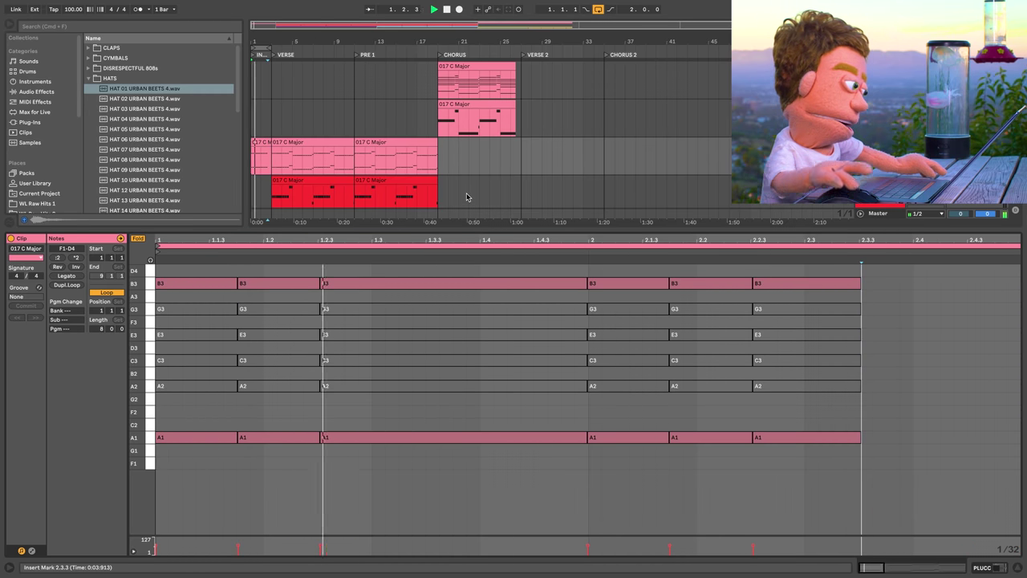
{"action": "left_click", "coordinate": [1018, 567]}
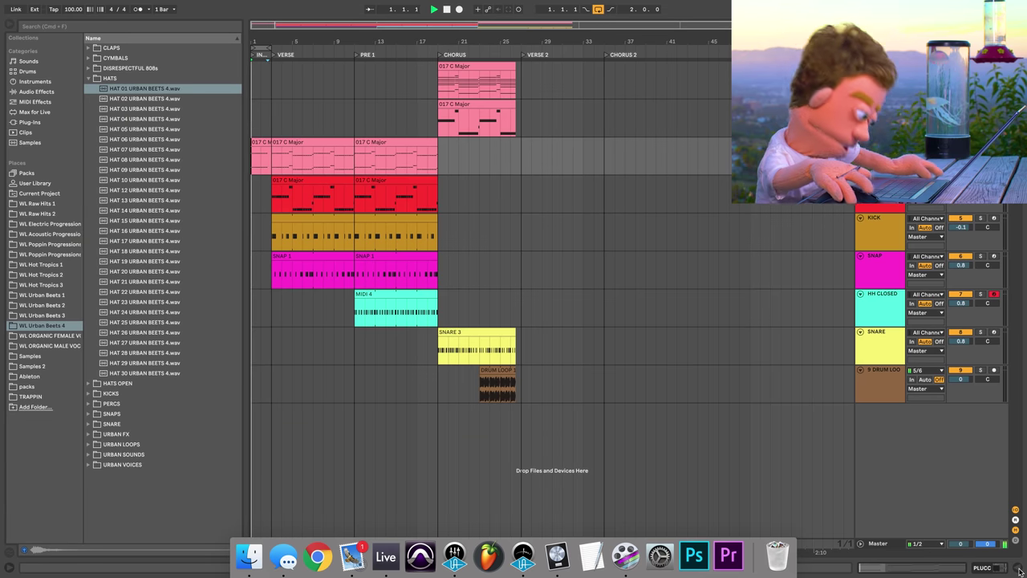
{"action": "key", "text": "space"}
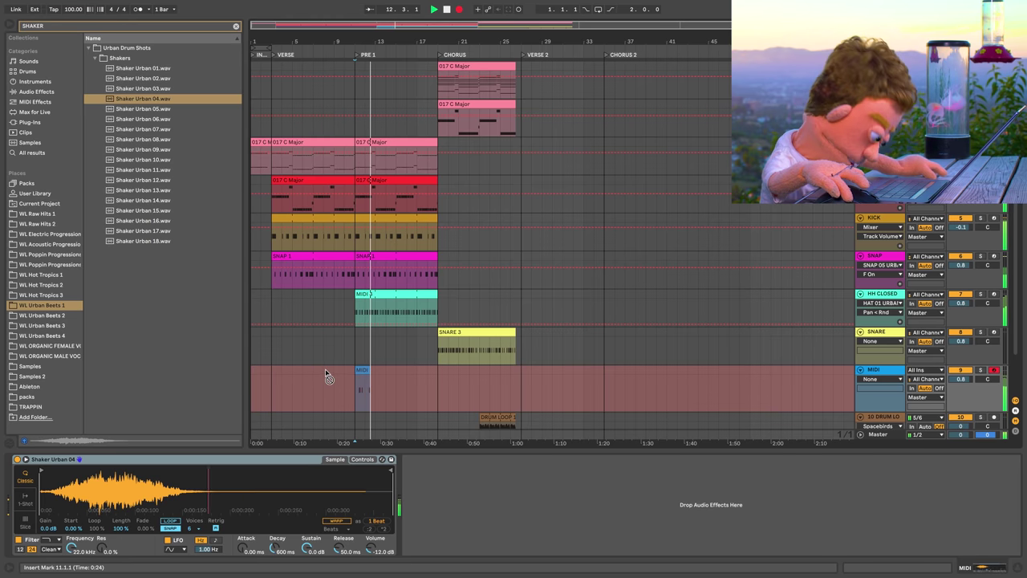
Finish recording the Shaker Urban 04 part and lower the SHAKER track's volume to -10.7 dB.
{"action": "key", "text": "space"}
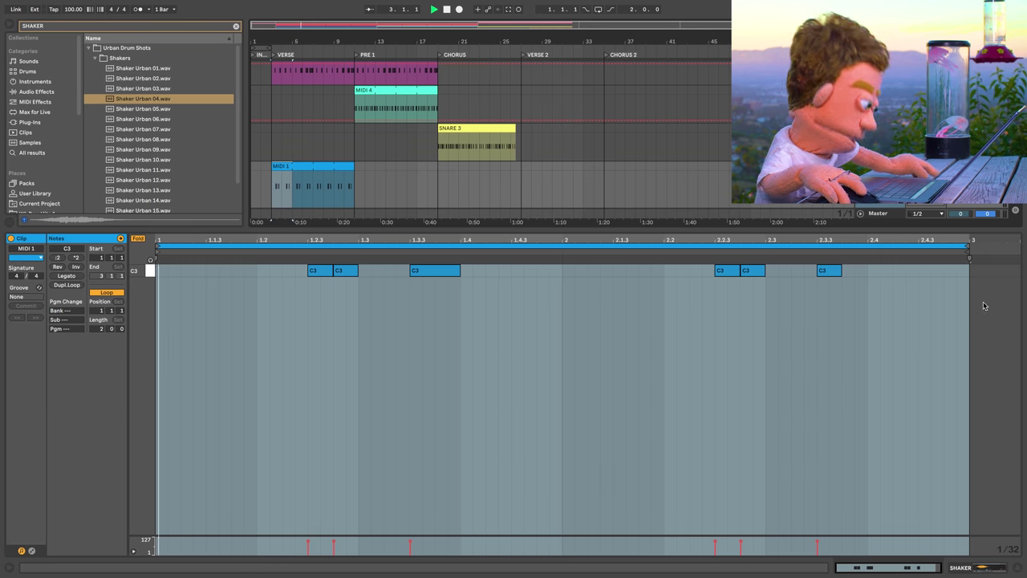
{"action": "left_click", "coordinate": [1017, 568]}
{"action": "left_click_drag", "start_coordinate": [966, 381], "coordinate": [966, 422]}
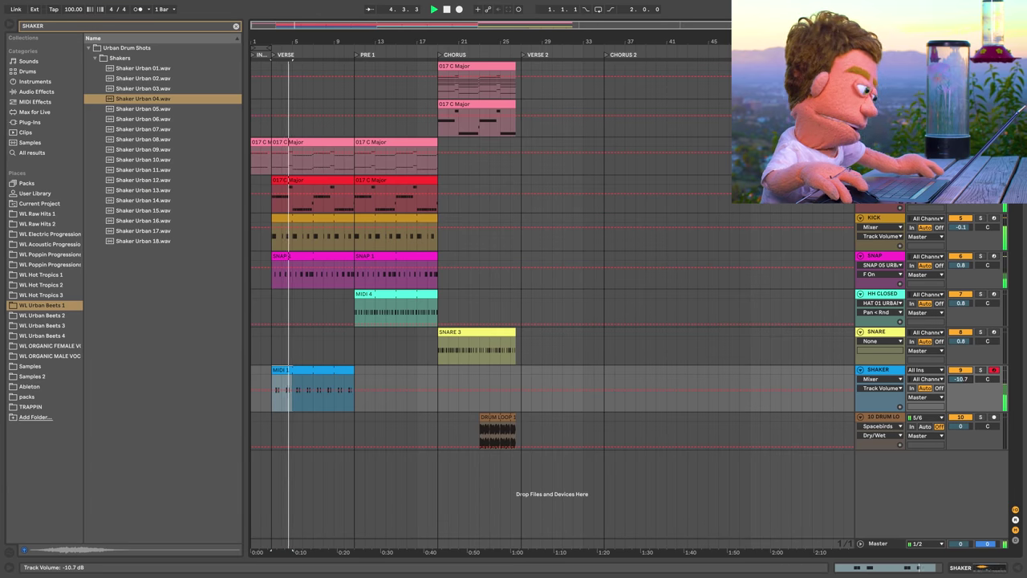
Deactivate the first two C3 notes in the verse's shaker clip.
{"action": "double_click", "coordinate": [332, 370]}
{"action": "left_click_drag", "start_coordinate": [452, 308], "coordinate": [275, 262]}
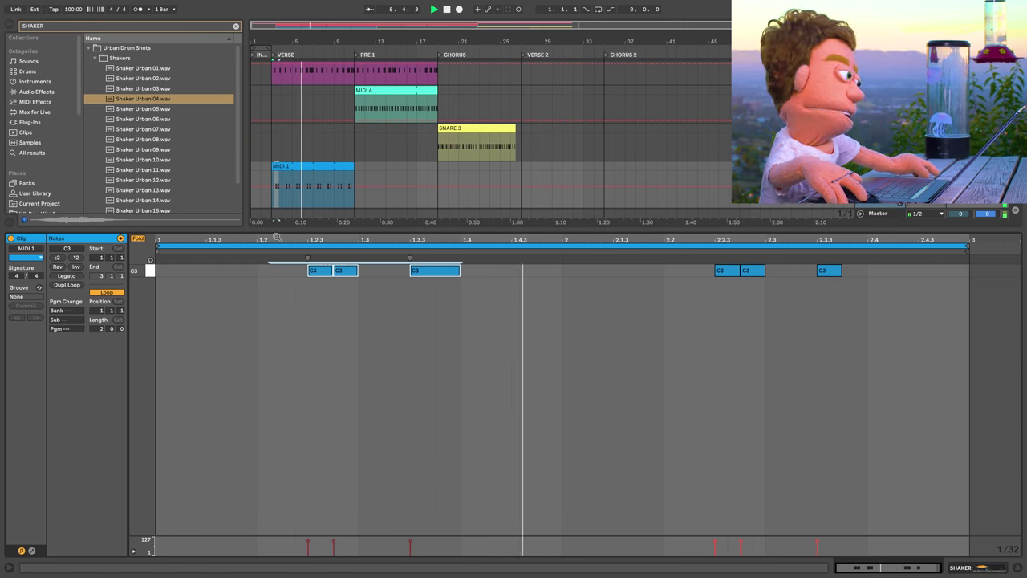
{"action": "left_click_drag", "start_coordinate": [350, 292], "coordinate": [305, 258]}
{"action": "key", "text": "0"}
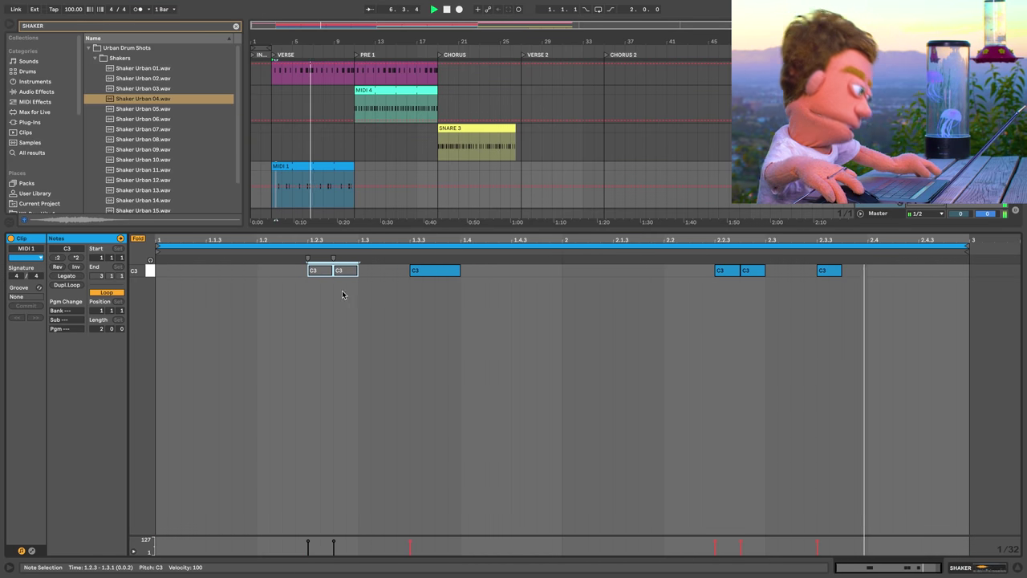
Set the shaker sampler's random pan amount to 41 % and slightly reduce the SHAKER track's height.
{"action": "left_click", "coordinate": [990, 567]}
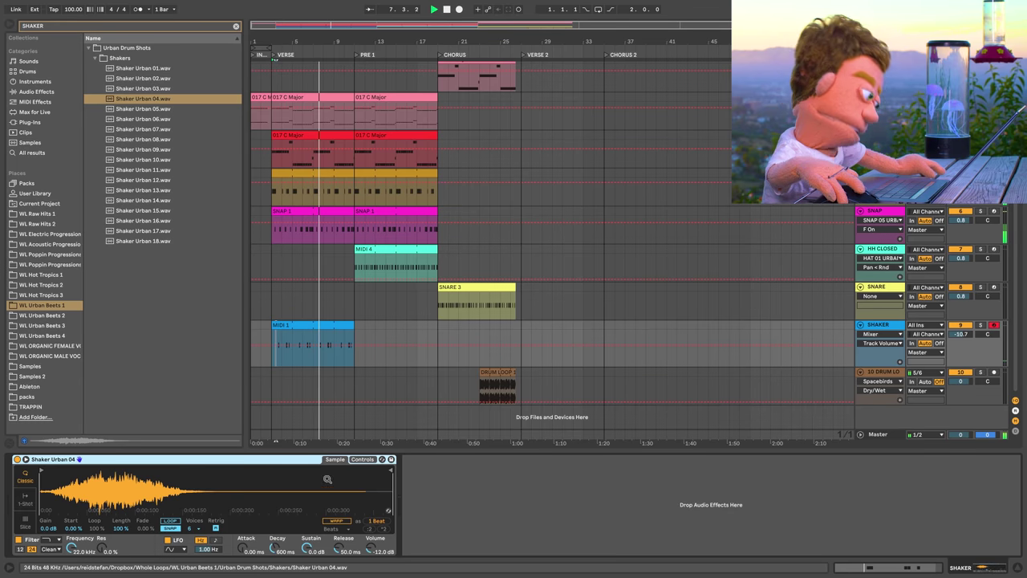
{"action": "left_click_drag", "start_coordinate": [304, 522], "coordinate": [305, 526]}
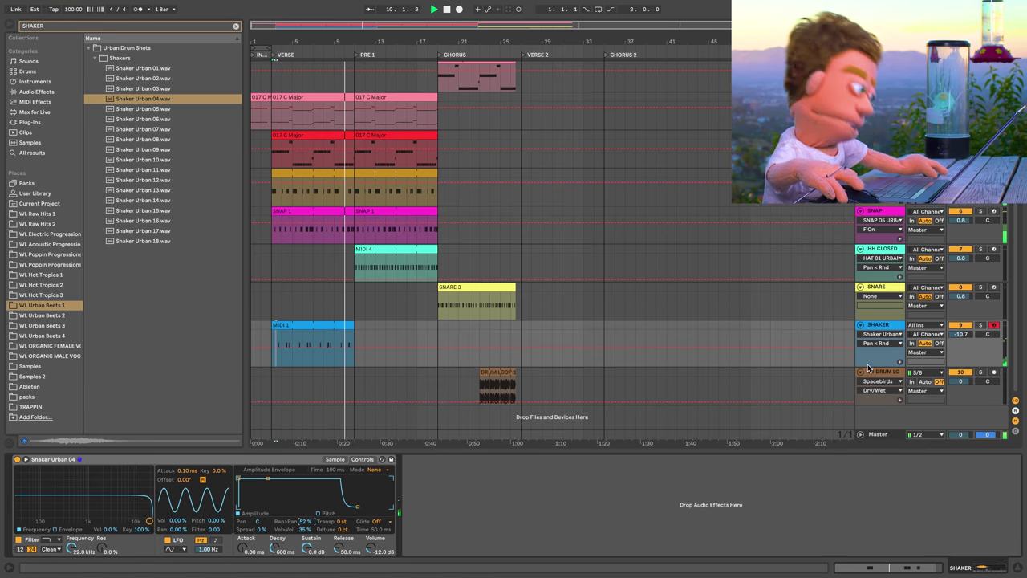
{"action": "left_click_drag", "start_coordinate": [871, 367], "coordinate": [871, 359]}
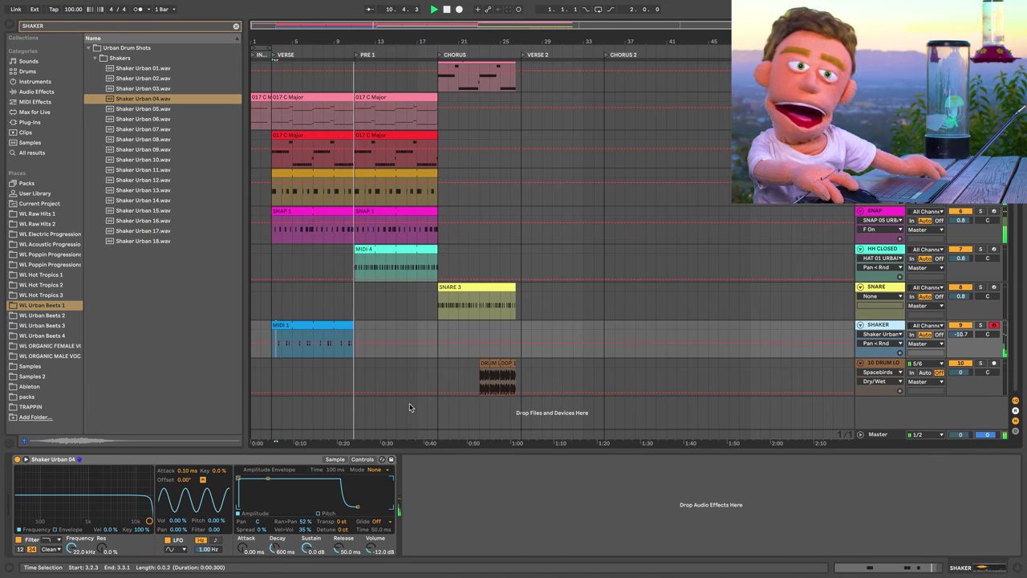
{"action": "left_click", "coordinate": [305, 520]}
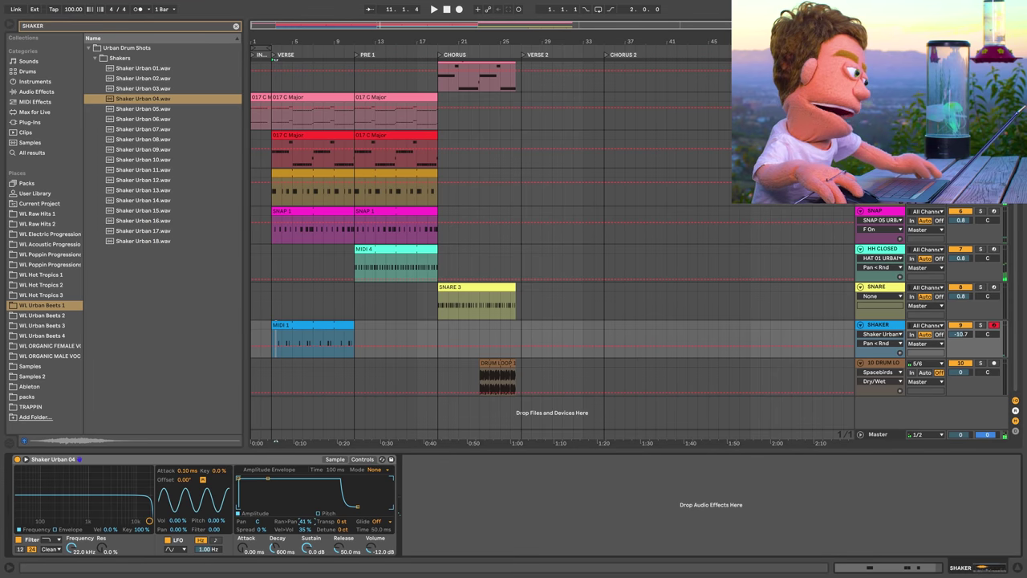
Rename the shaker clip as SHAKER and duplicate it across the PRE 1 section.
{"action": "left_click", "coordinate": [312, 323]}
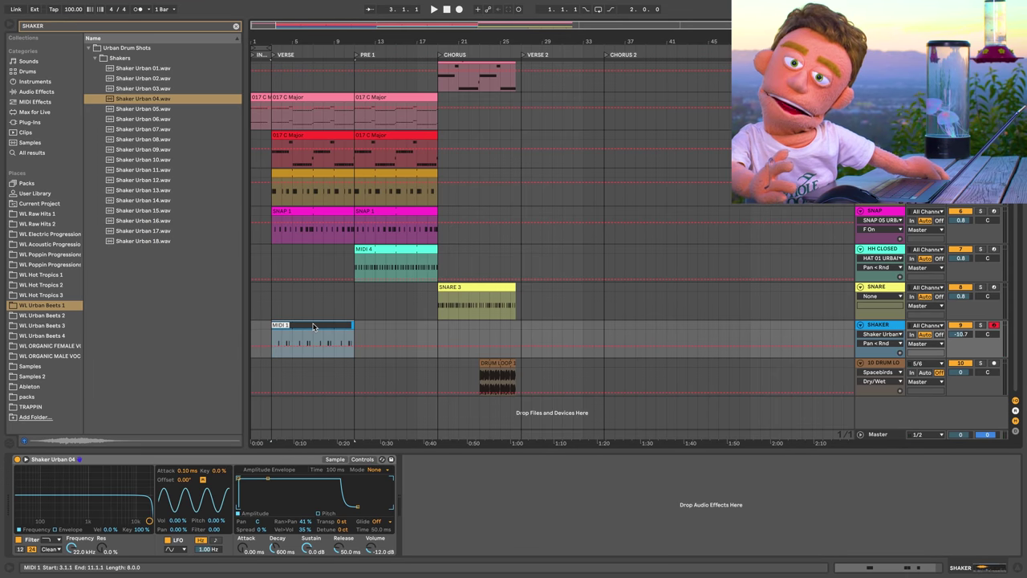
{"action": "type", "text": "SHAKEM"}
{"action": "key", "text": "Return"}
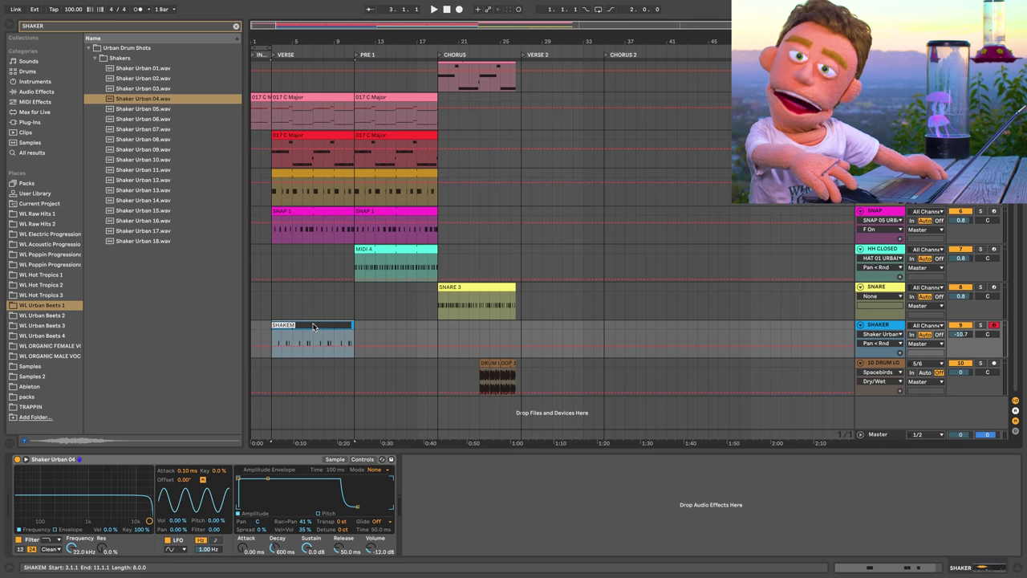
{"action": "key", "text": "Return"}
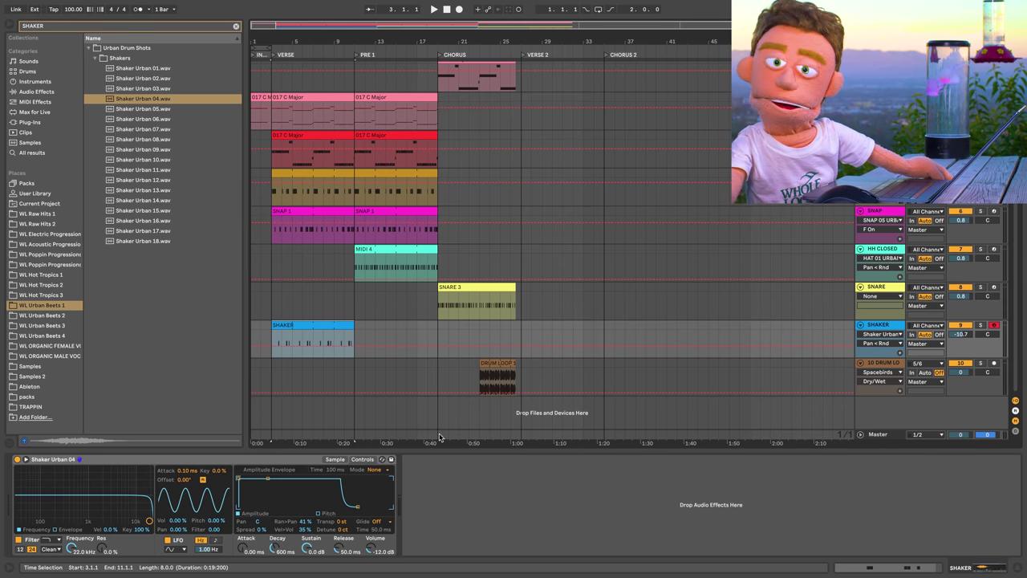
{"action": "left_click", "coordinate": [1010, 568]}
{"action": "key", "text": "ctrl+d"}
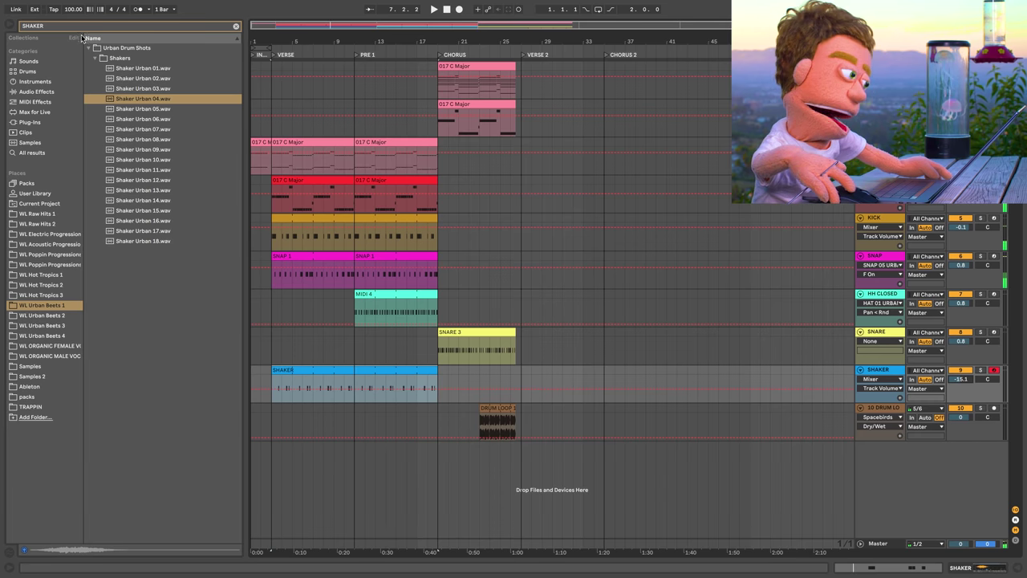
Clear the shaker search and audition Snap Urban 10 to 13 in the Snaps folder of WL Urban Beets 1.
{"action": "left_click", "coordinate": [103, 50]}
{"action": "key", "text": "Escape"}
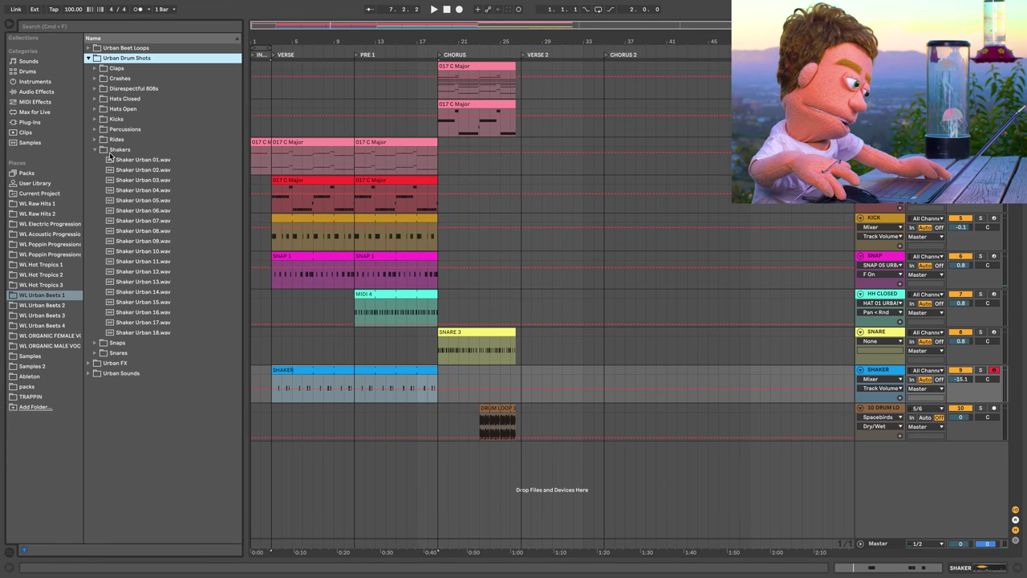
{"action": "left_click", "coordinate": [112, 151]}
{"action": "left_click", "coordinate": [120, 161]}
{"action": "left_click", "coordinate": [119, 161]}
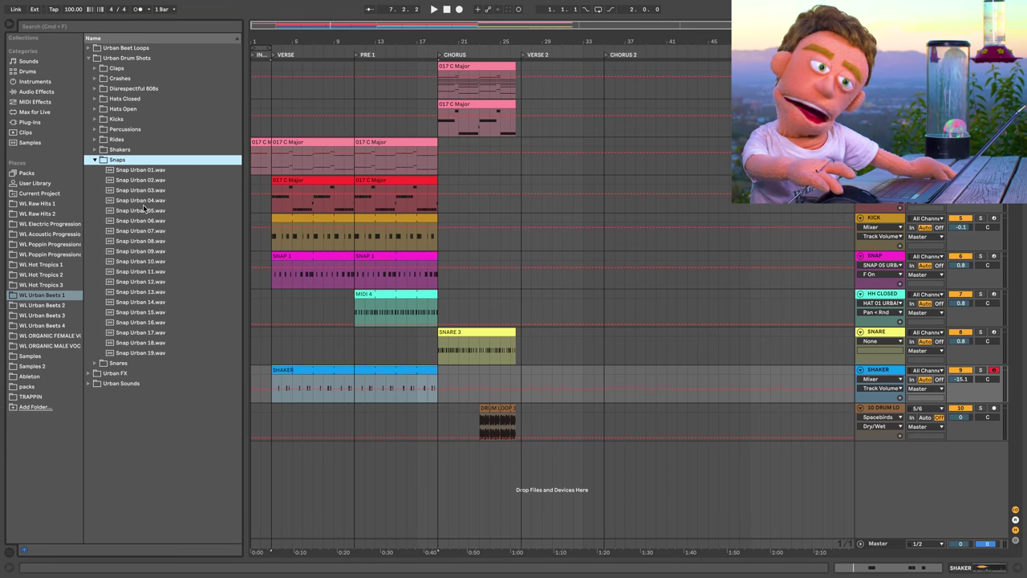
{"action": "left_click", "coordinate": [140, 262]}
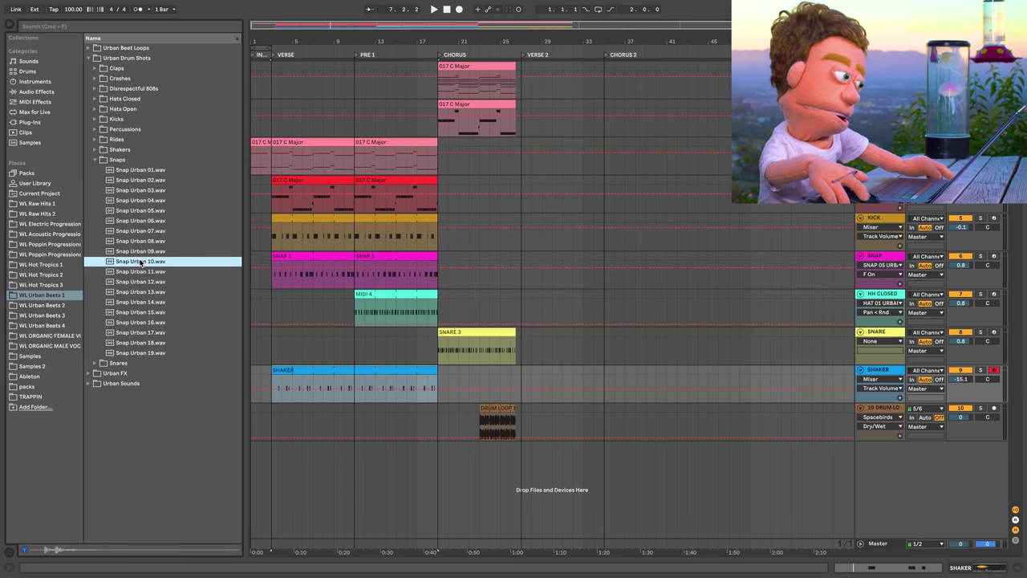
{"action": "left_click", "coordinate": [140, 271]}
{"action": "left_click", "coordinate": [140, 282]}
{"action": "left_click", "coordinate": [141, 293]}
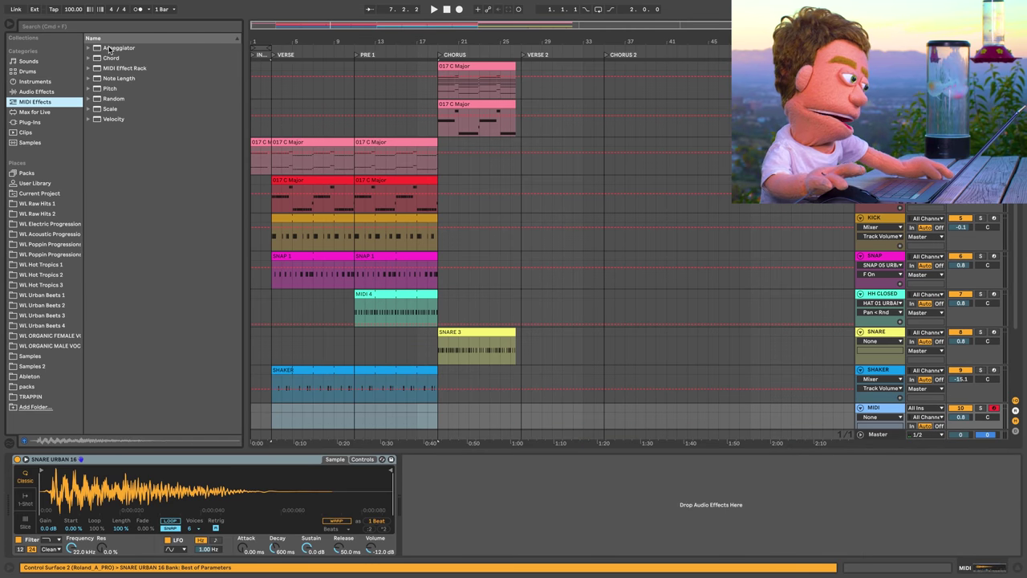
Add an Arpeggiator before the SNARE URBAN 16 sampler on the new MIDI track and adjust its rate.
{"action": "double_click", "coordinate": [109, 49]}
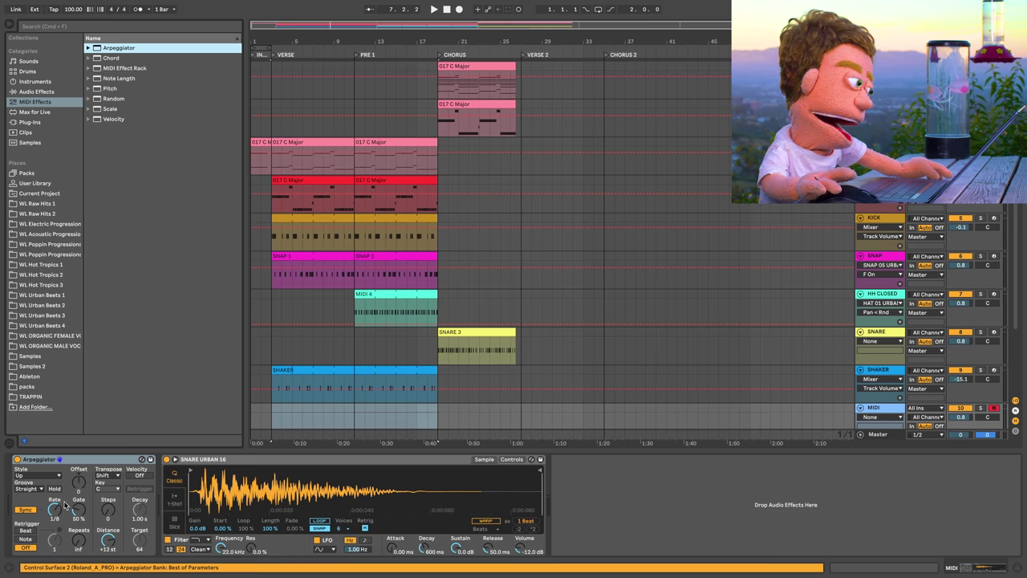
{"action": "left_click_drag", "start_coordinate": [67, 508], "coordinate": [67, 481]}
Hide the automation and duplicate bars 3 to 27 on all tracks so the copy starts at bar 27.
{"action": "key", "text": "a"}
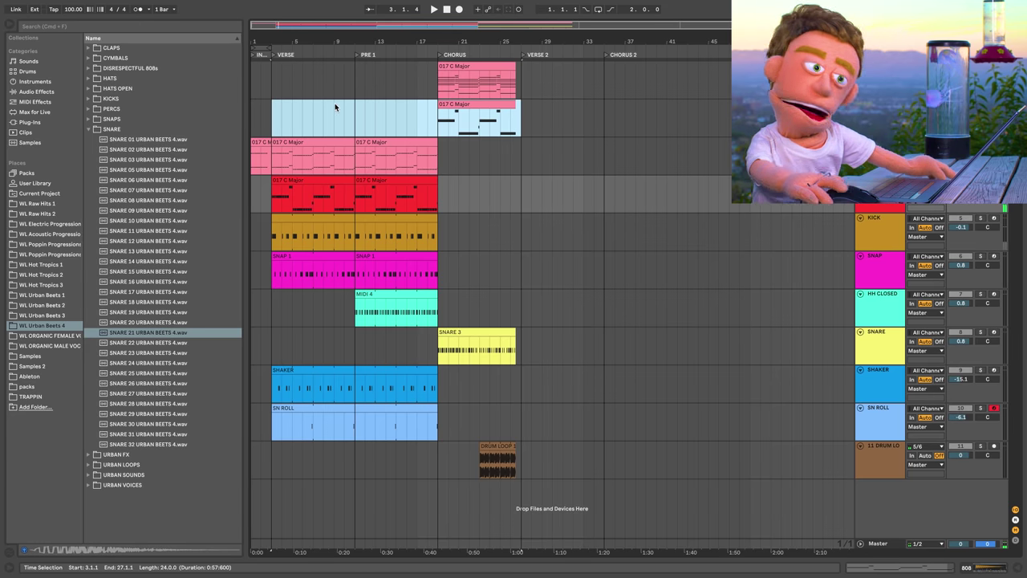
{"action": "key", "text": "super+d"}
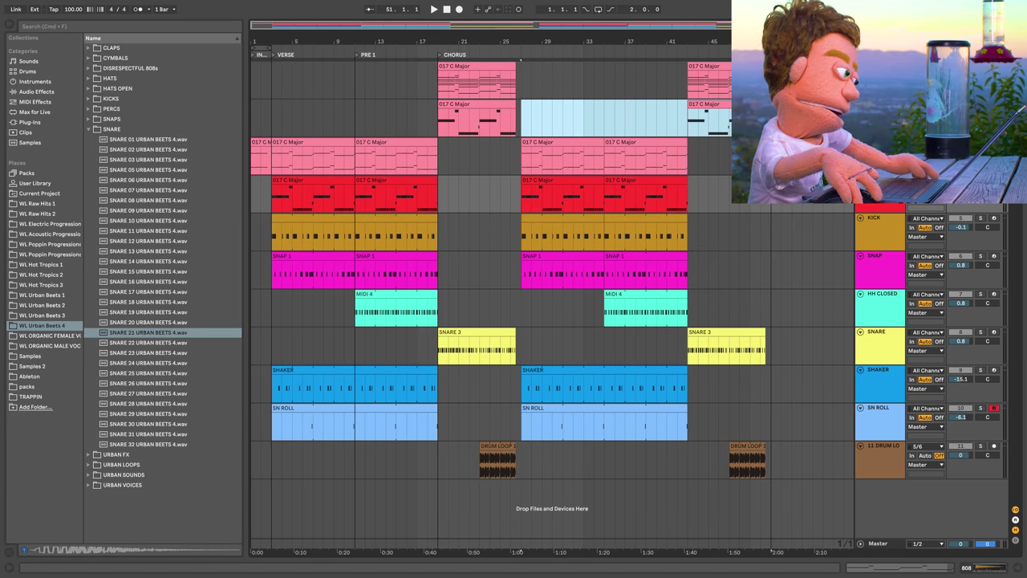
{"action": "key", "text": "s"}
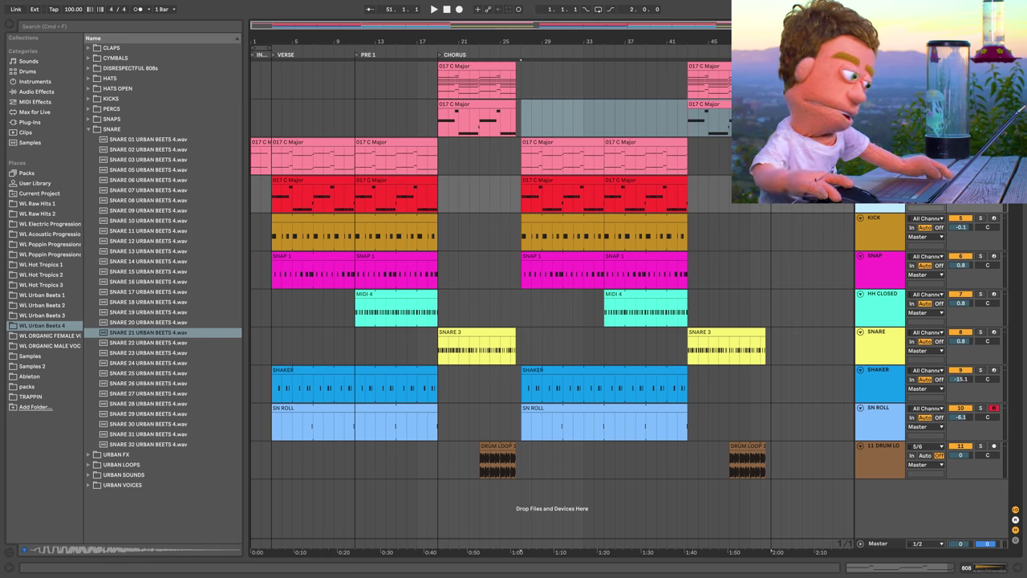
Raise the 808's Sustain automation over the duplicated verse, bars 27 to 35, to about -2.2 dB and play it back.
{"action": "left_click", "coordinate": [996, 570]}
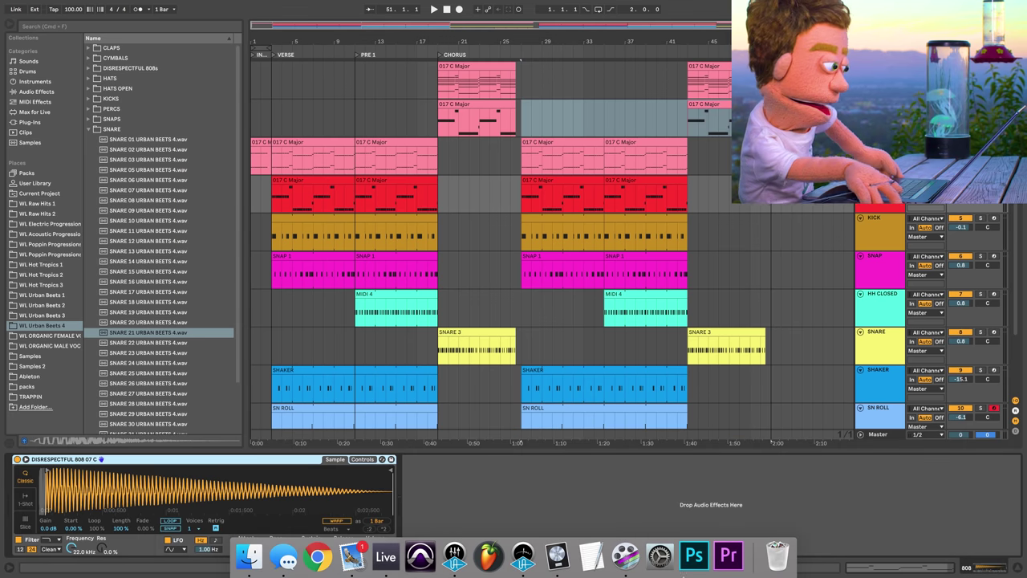
{"action": "left_click", "coordinate": [562, 180]}
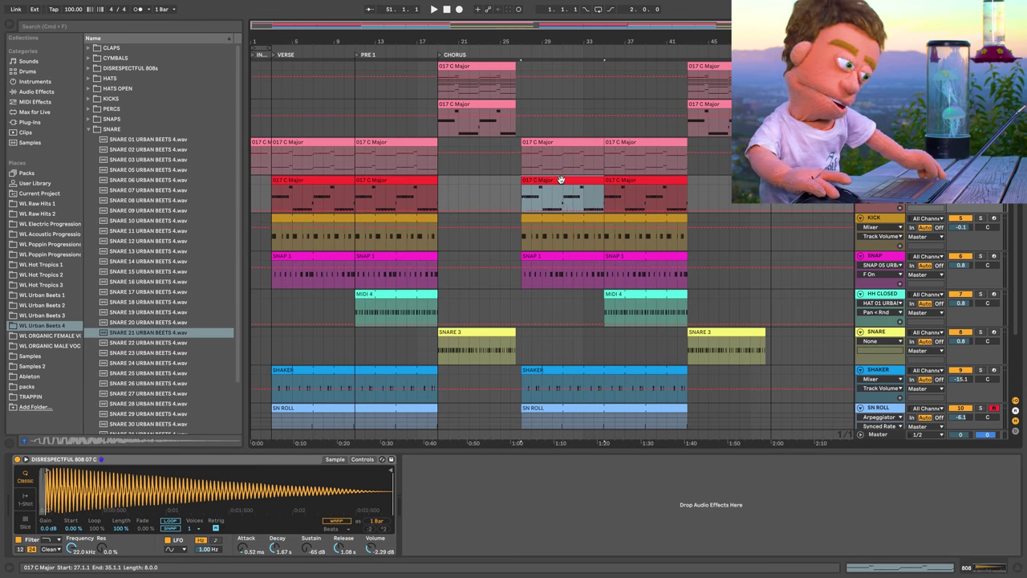
{"action": "left_click_drag", "start_coordinate": [561, 180], "coordinate": [563, 209]}
{"action": "left_click", "coordinate": [562, 207]}
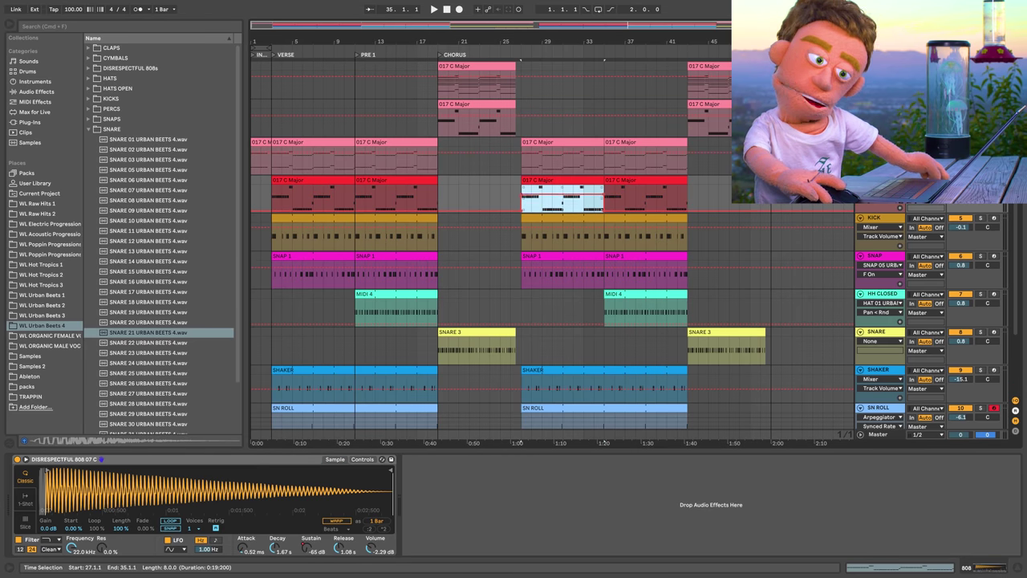
{"action": "key", "text": "space"}
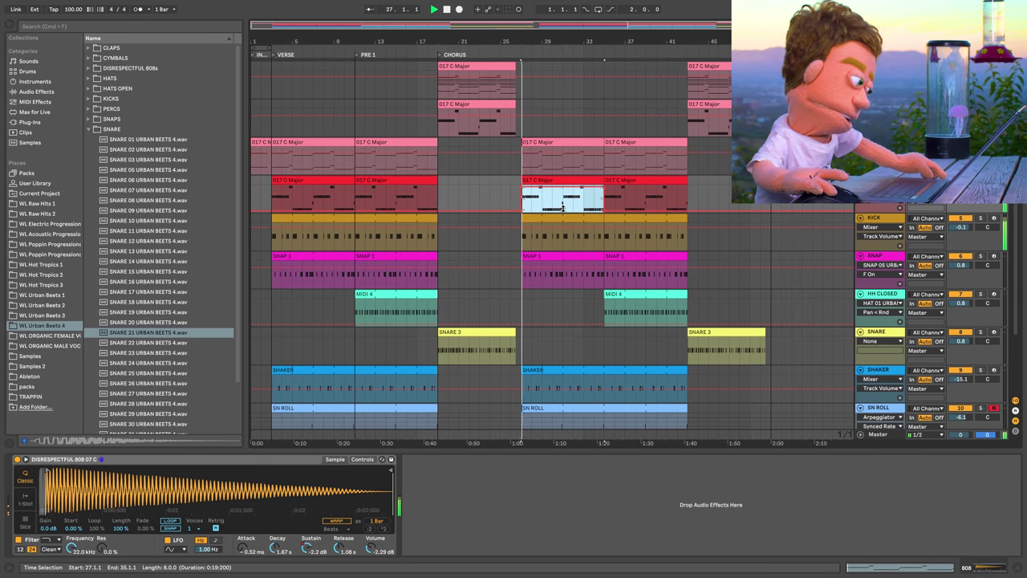
{"action": "left_click", "coordinate": [604, 209]}
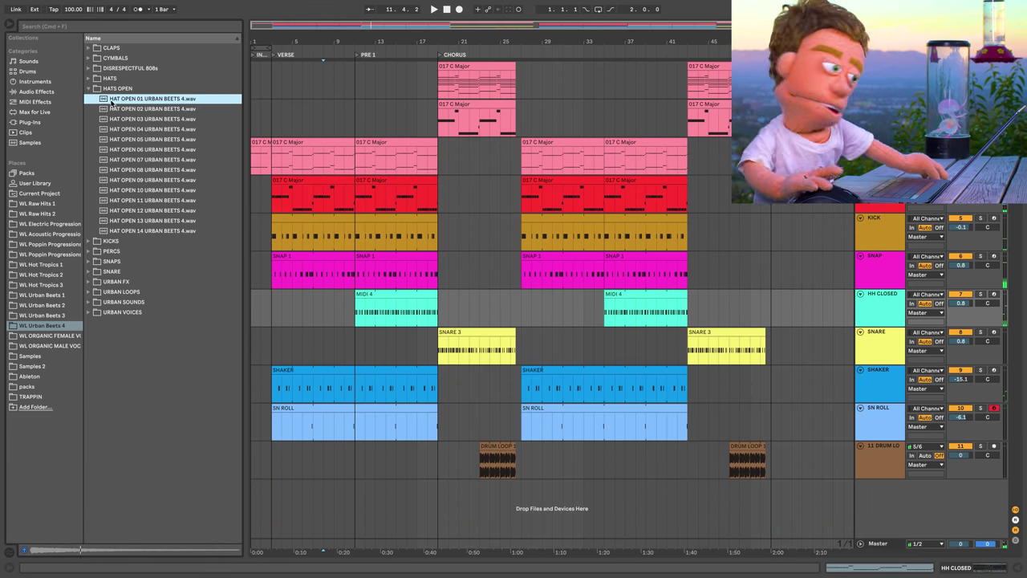
Audition the WL Urban Beets 4 open hats and load HAT OPEN 02 on a new MIDI track below HH CLOSED.
{"action": "key", "text": "Down"}
{"action": "key", "text": "Down"}
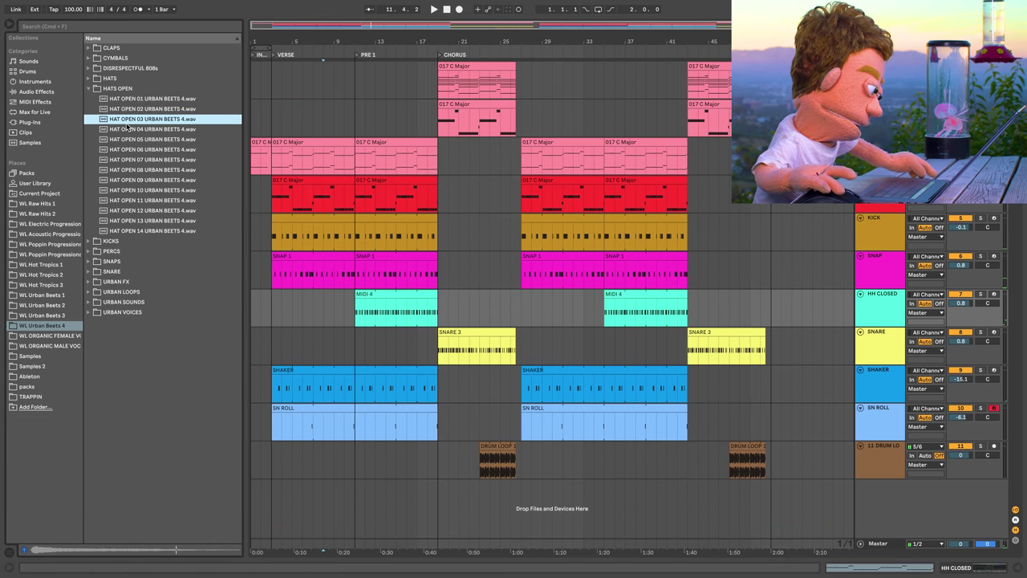
{"action": "key", "text": "Up"}
{"action": "key", "text": "super+shift+t"}
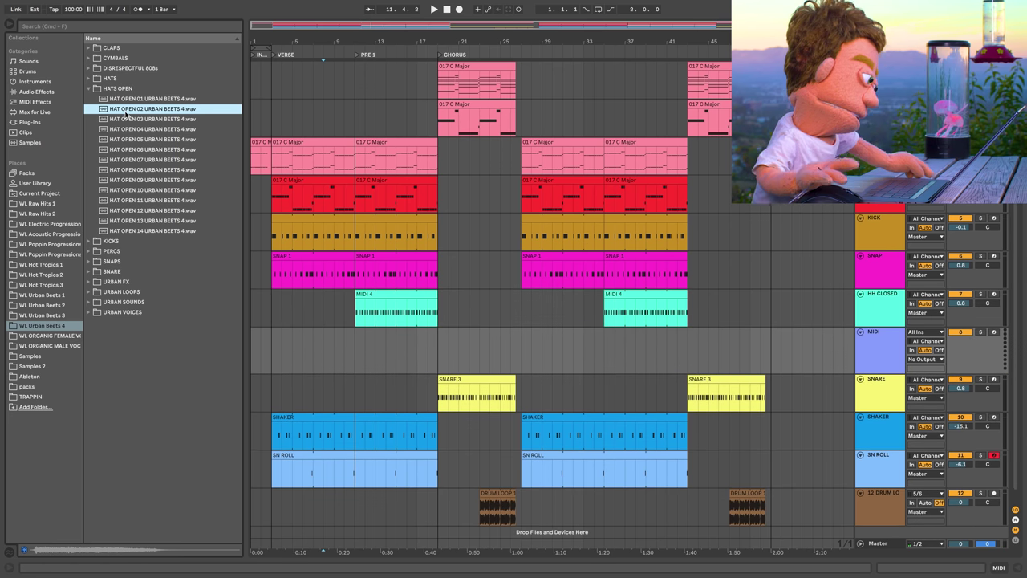
{"action": "double_click", "coordinate": [126, 109]}
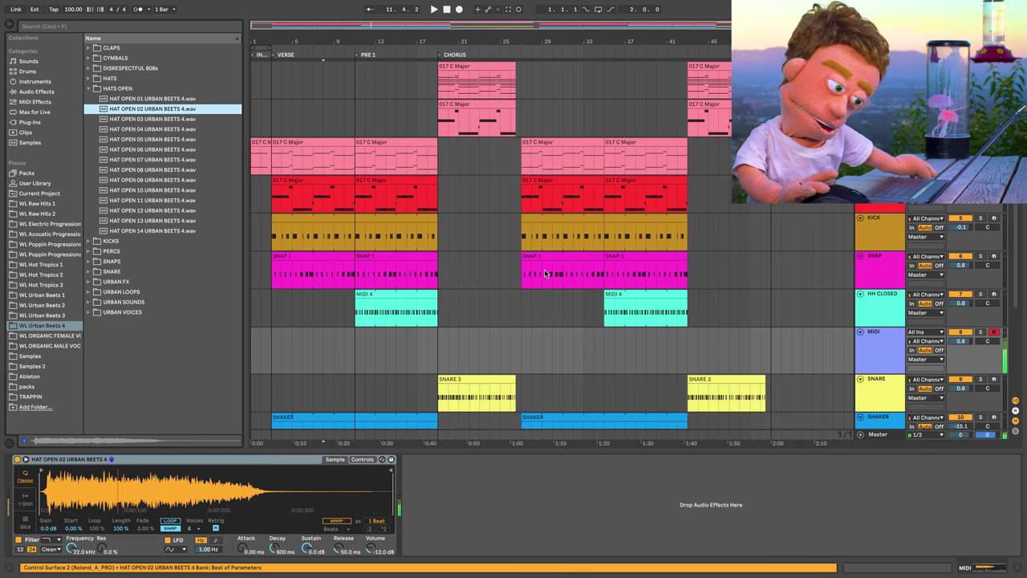
Record the open-hat pattern on the new MIDI track, starting at bar 11.
{"action": "left_click", "coordinate": [357, 353]}
{"action": "key", "text": "F9"}
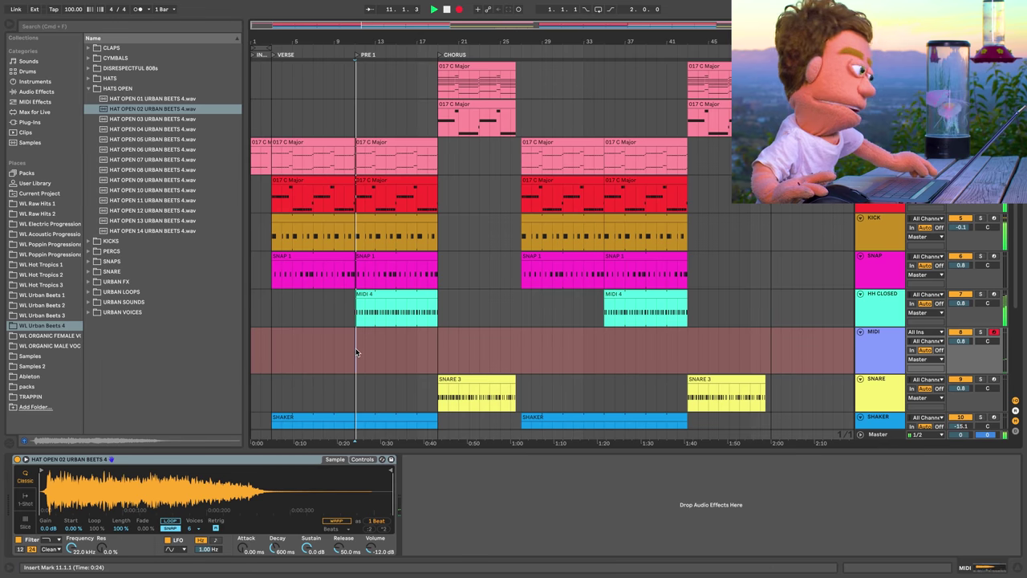
{"action": "key", "text": "a"}
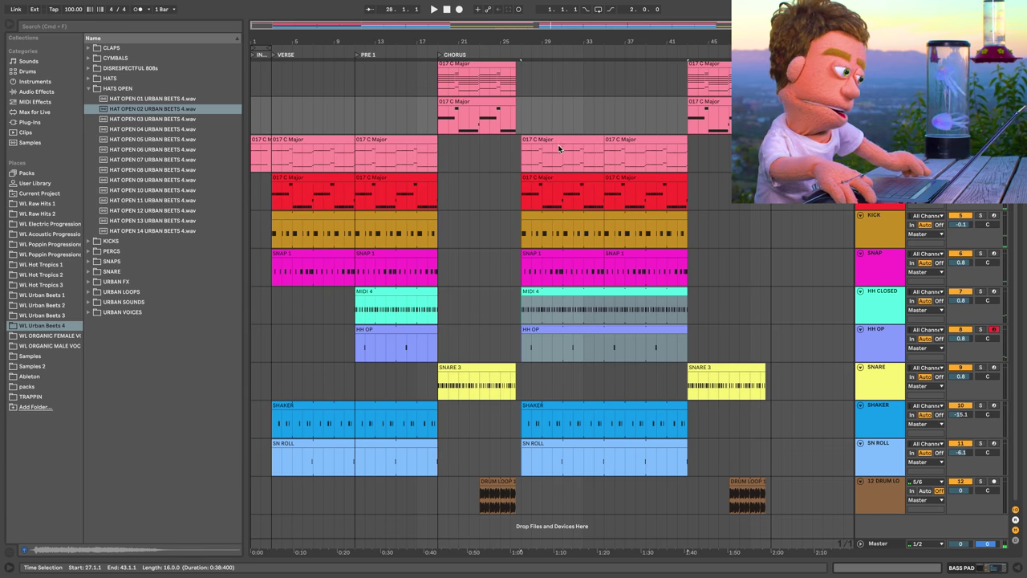
Duplicate the SNAP track and clear the copy's clips in the first verse and pre-chorus.
{"action": "left_click", "coordinate": [558, 177]}
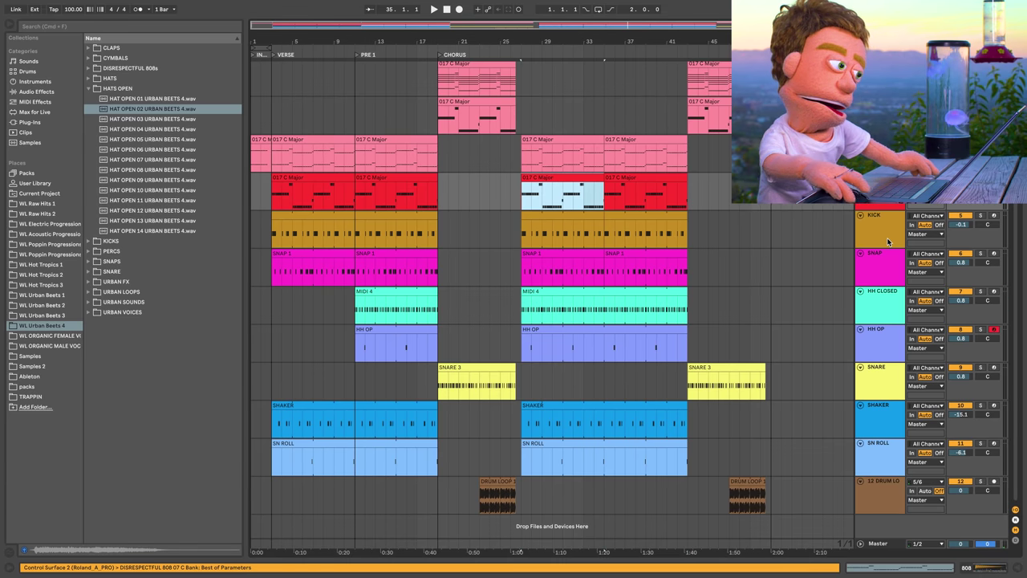
{"action": "left_click", "coordinate": [877, 267]}
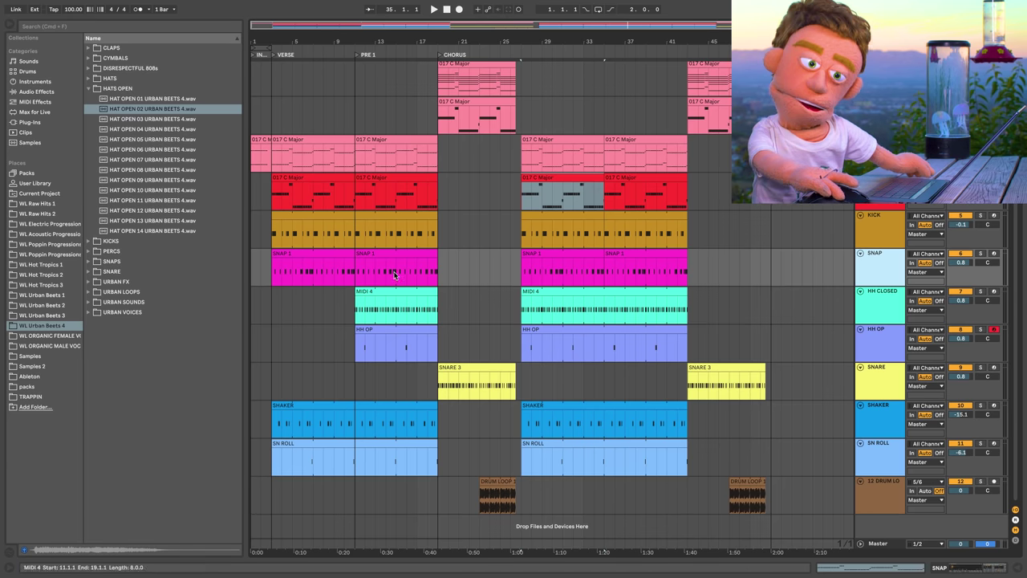
{"action": "left_click", "coordinate": [628, 255]}
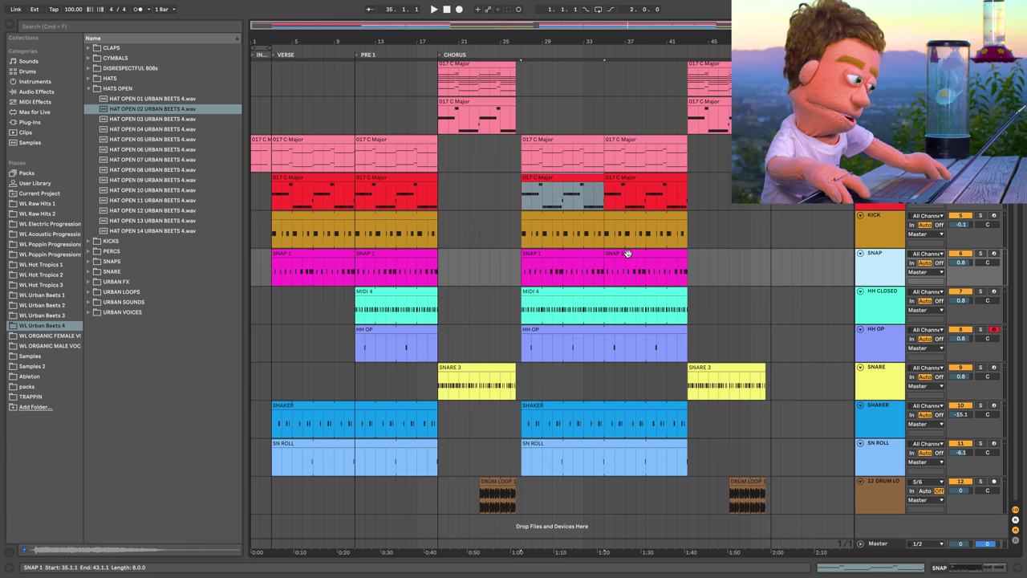
{"action": "left_click", "coordinate": [592, 253], "text": "shift"}
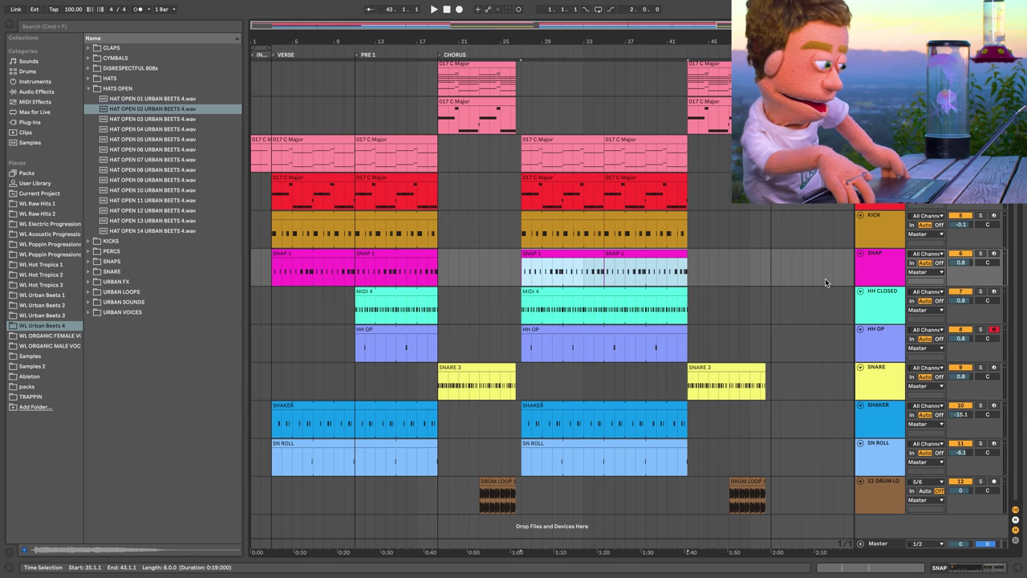
{"action": "left_click", "coordinate": [869, 261]}
{"action": "key", "text": "ctrl+d"}
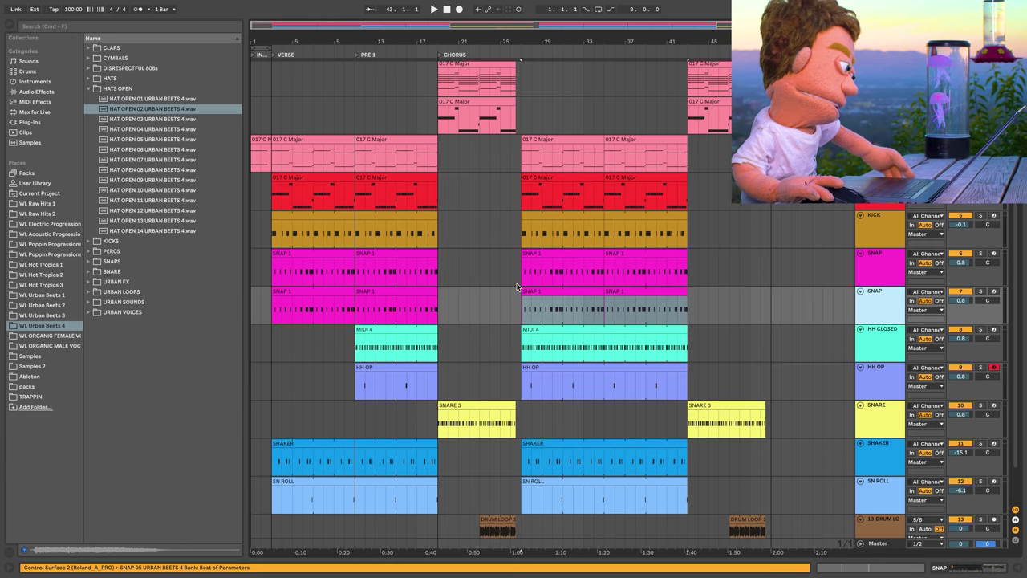
{"action": "left_click_drag", "start_coordinate": [459, 305], "coordinate": [323, 308]}
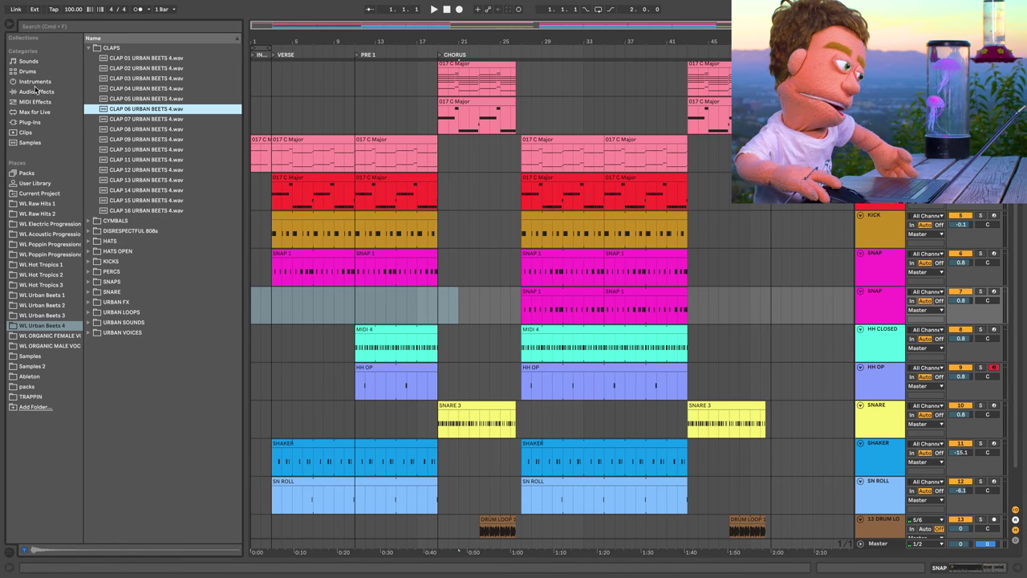
Replace the sampler on the duplicated SNAP track with an empty Impulse instrument.
{"action": "left_click", "coordinate": [36, 81]}
{"action": "left_click", "coordinate": [95, 140]}
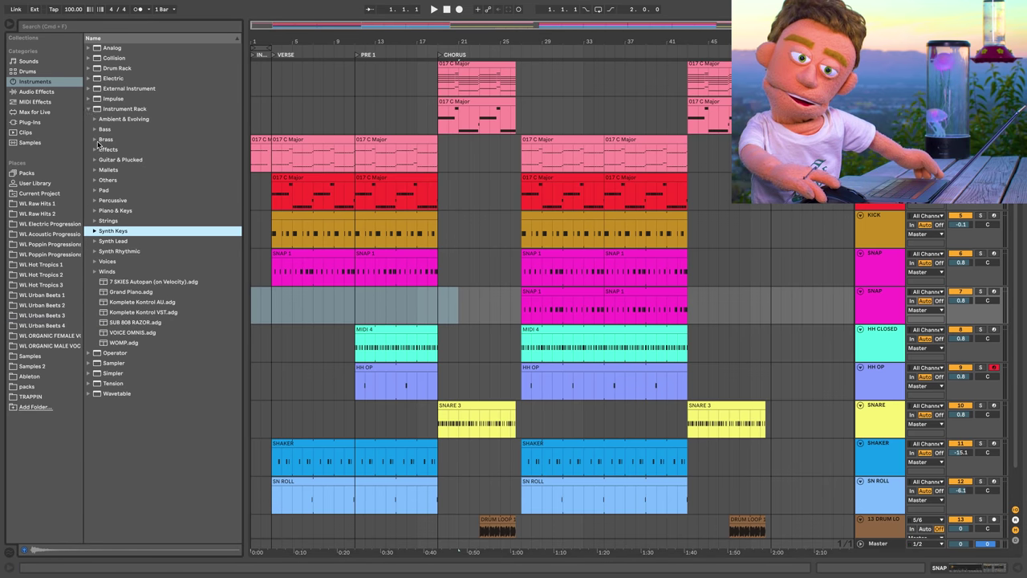
{"action": "left_click", "coordinate": [87, 109]}
{"action": "double_click", "coordinate": [114, 99]}
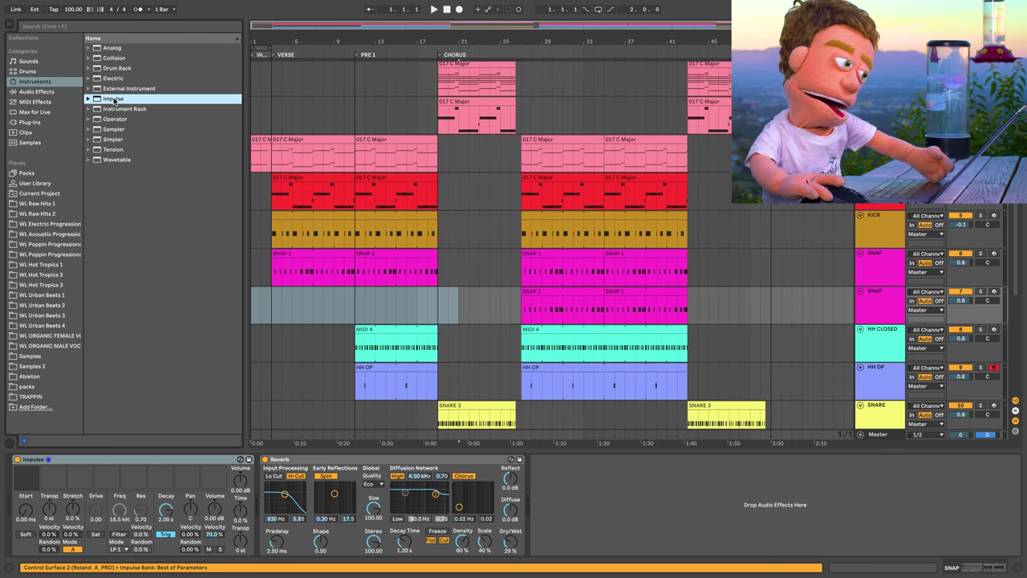
Load CLAP 06 and CLAP 09 from WL Urban Beets 4 into the first two Impulse slots.
{"action": "left_click", "coordinate": [54, 326]}
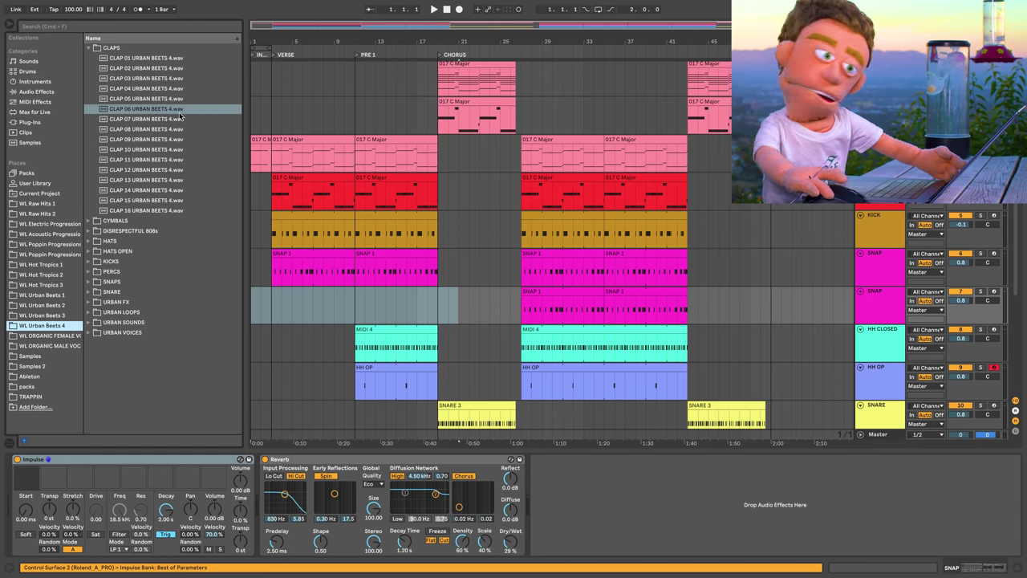
{"action": "left_click_drag", "start_coordinate": [180, 116], "coordinate": [32, 480]}
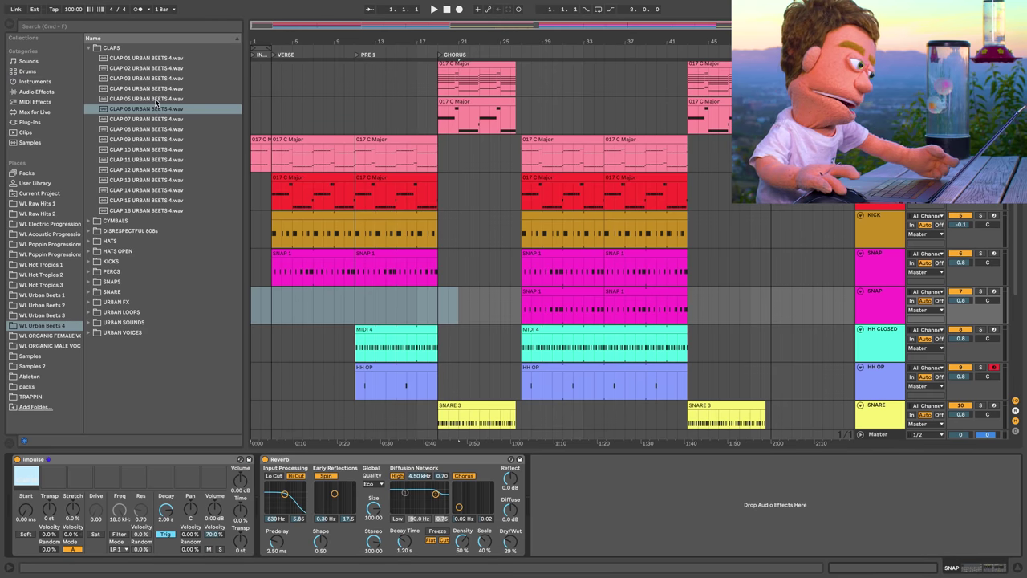
{"action": "left_click", "coordinate": [154, 108]}
{"action": "key", "text": "Down"}
{"action": "key", "text": "Down"}
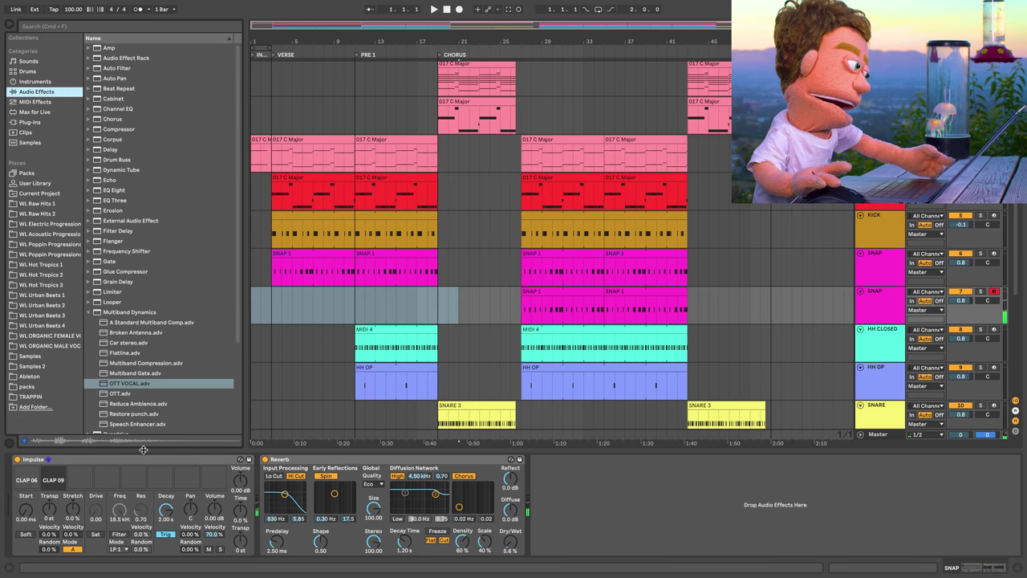
Add the OTT VOCAL preset after the clap track's Reverb and adjust its Amount while checking the clap pattern.
{"action": "double_click", "coordinate": [133, 390]}
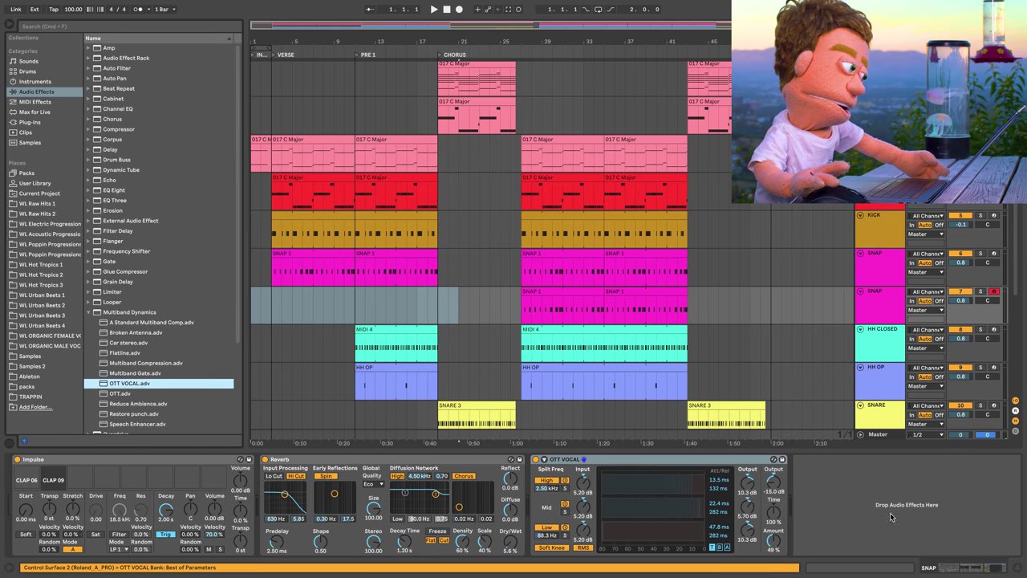
{"action": "left_click_drag", "start_coordinate": [774, 548], "coordinate": [774, 479]}
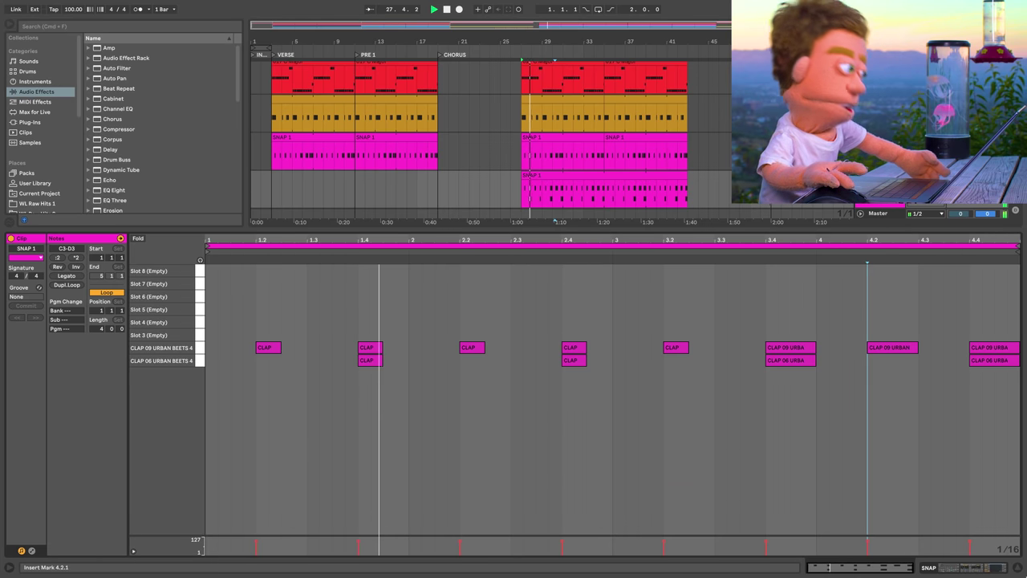
{"action": "left_click", "coordinate": [967, 568]}
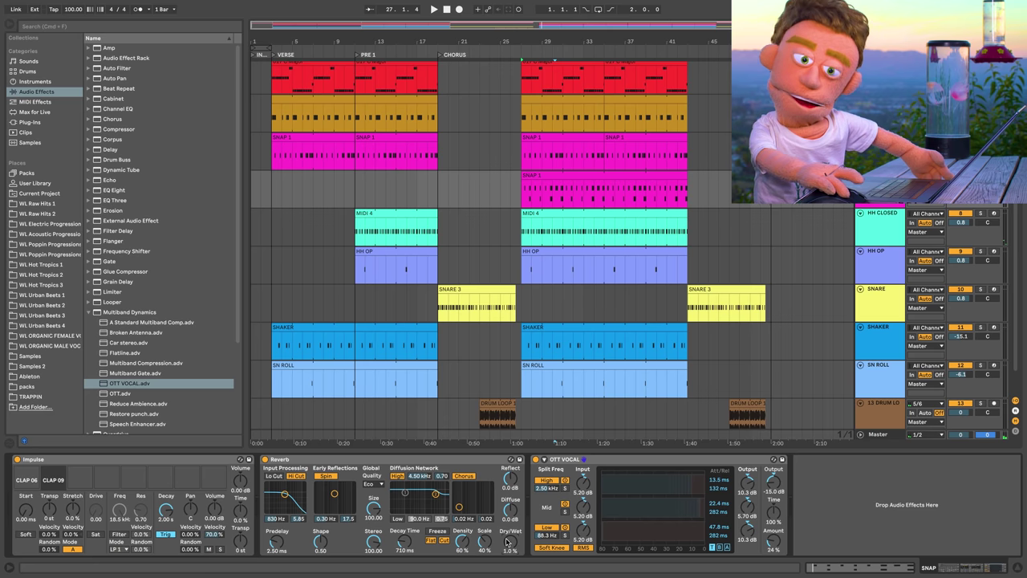
{"action": "key", "text": "space"}
{"action": "left_click_drag", "start_coordinate": [768, 541], "coordinate": [768, 511]}
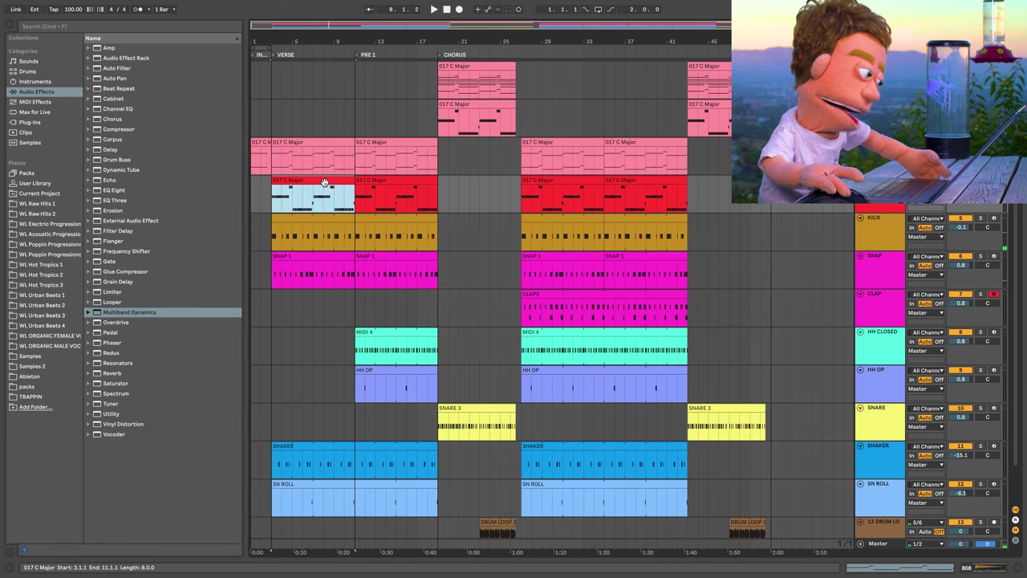
Delete the 808 clip from the first verse, bars 3 to 11, and play the second verse's 808 from bar 27.
{"action": "key", "text": "Delete"}
{"action": "left_click", "coordinate": [597, 179]}
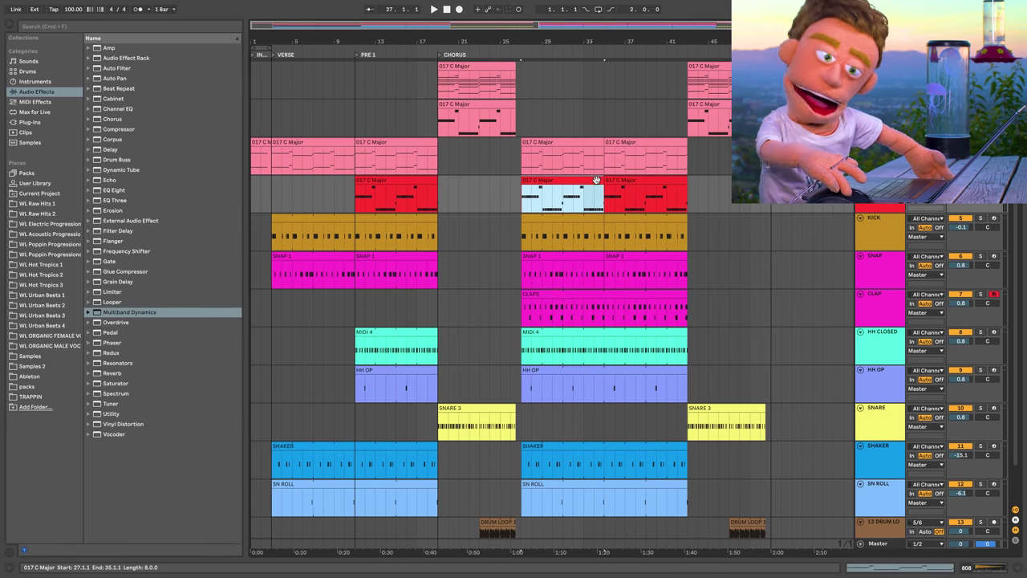
{"action": "key", "text": "space"}
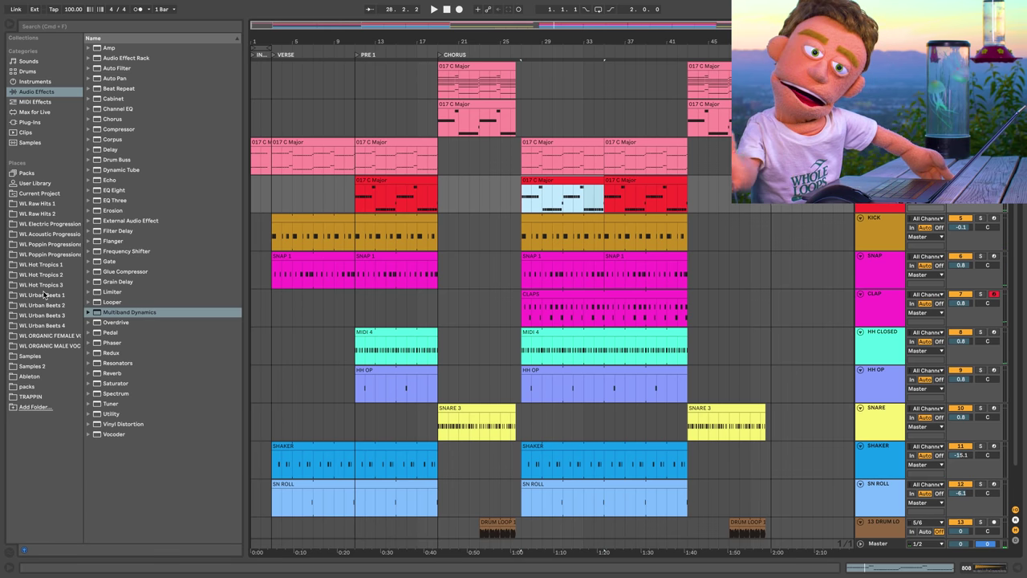
Find WLHT Loop 100bpm 08 in the Organic Loops folder of WL Hot Tropics 1 and place it at bar 27.
{"action": "left_click", "coordinate": [49, 326]}
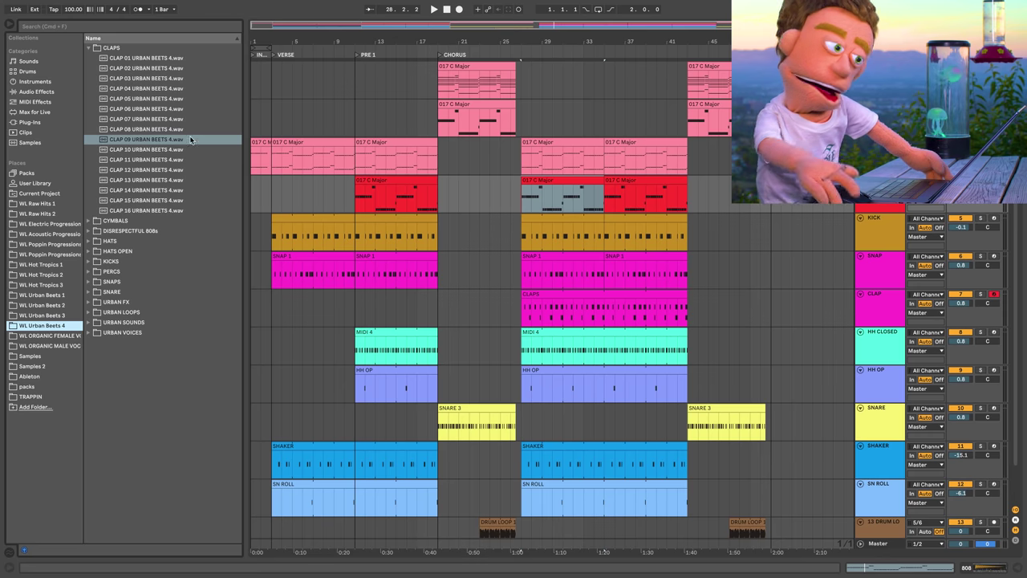
{"action": "left_click", "coordinate": [42, 265]}
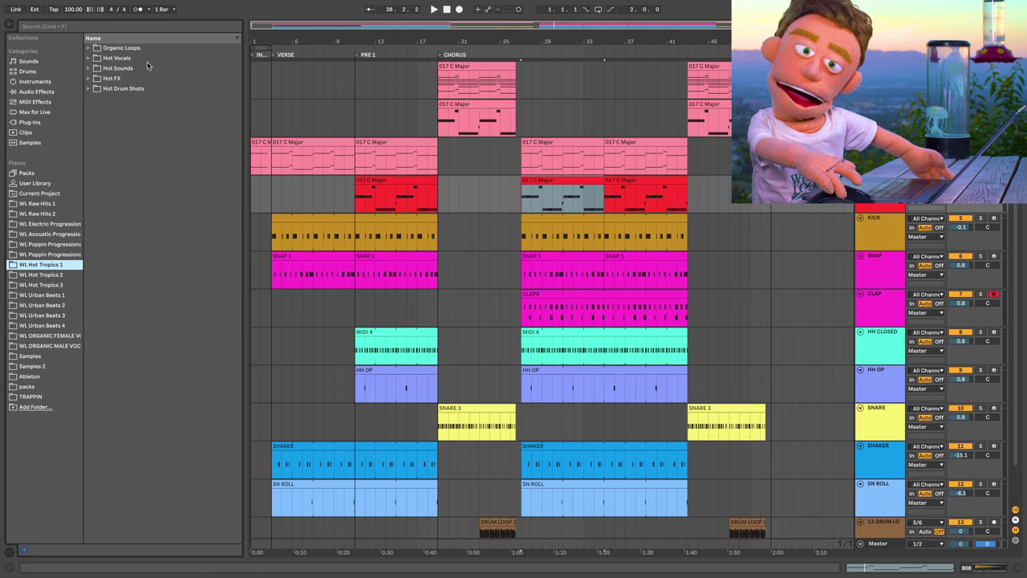
{"action": "left_click", "coordinate": [41, 286]}
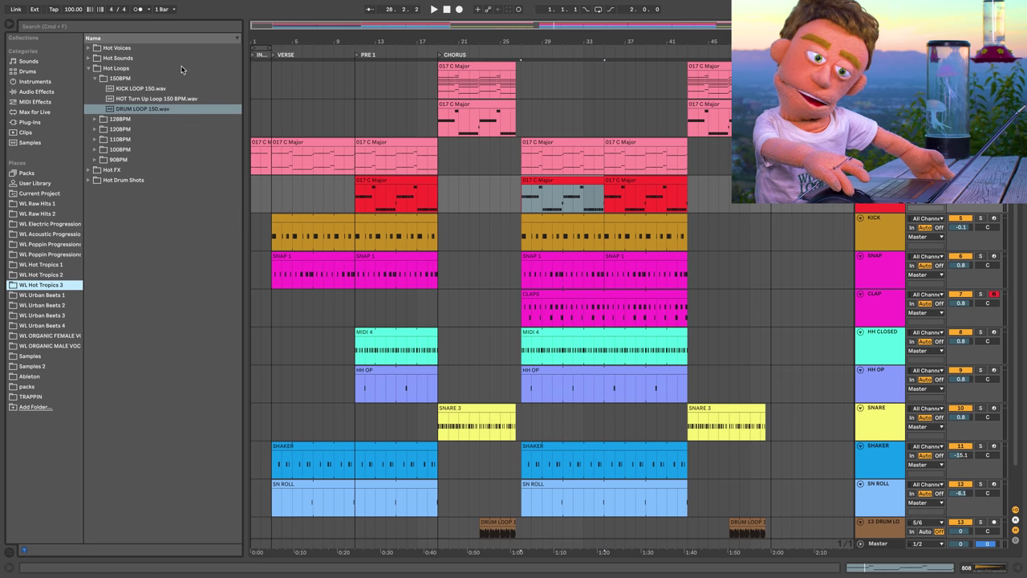
{"action": "left_click", "coordinate": [42, 265]}
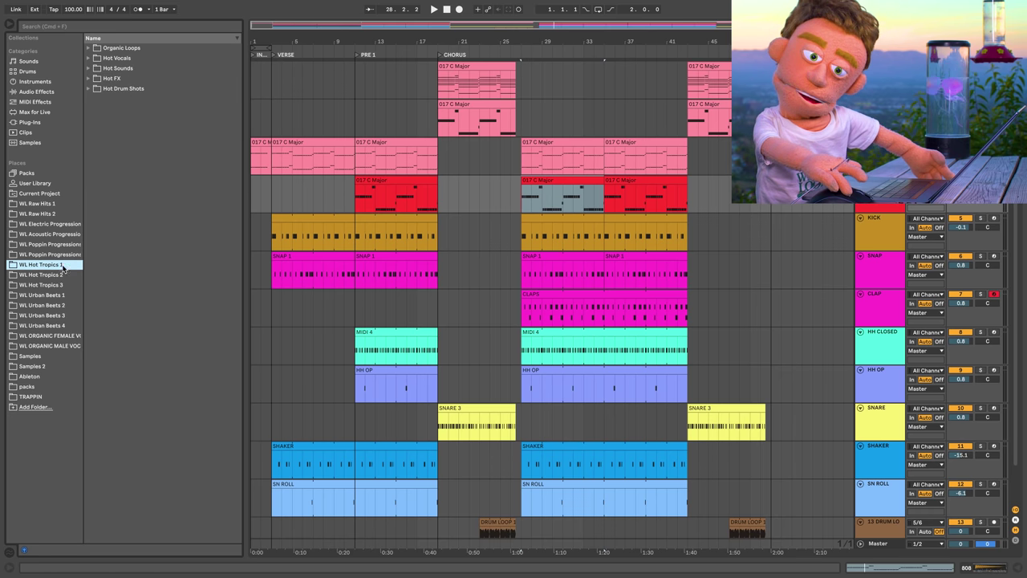
{"action": "left_click", "coordinate": [136, 49]}
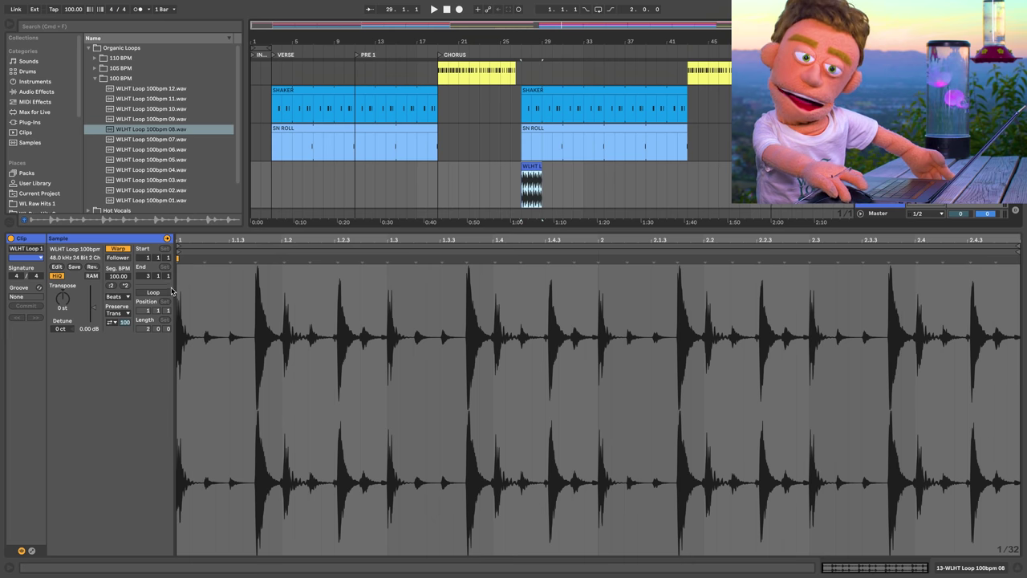
Turn on looping for the WLHT loop clip and extend it from bar 27 to bar 43.
{"action": "left_click", "coordinate": [154, 292]}
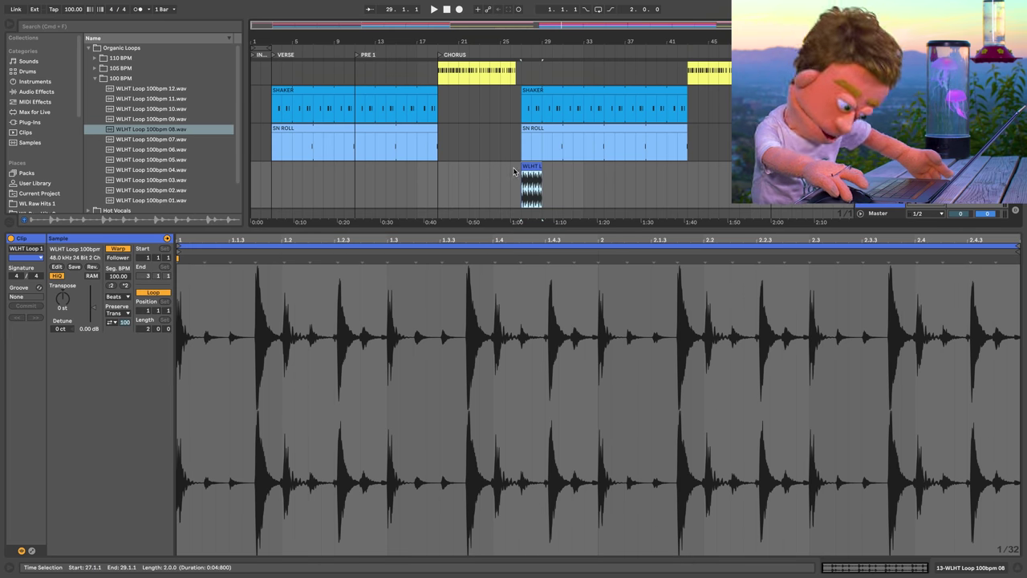
{"action": "key", "text": "space"}
{"action": "left_click_drag", "start_coordinate": [542, 166], "coordinate": [688, 165]}
{"action": "left_click", "coordinate": [988, 572]}
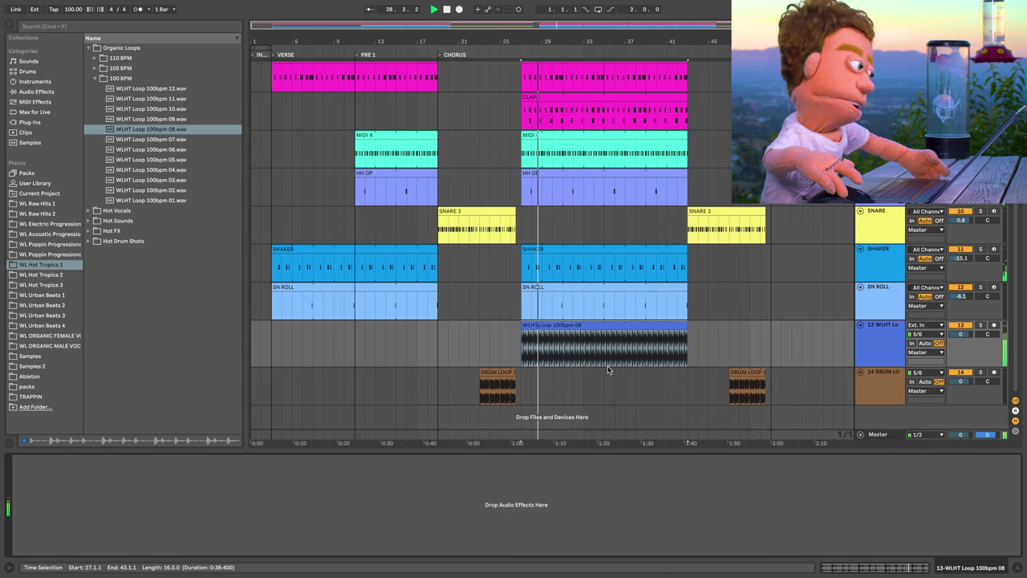
Replace the WLHT loop's audio at 27.1.1 and 27.1.4 with slices taken from 27.4.2 and 27.3.2.
{"action": "left_click_drag", "start_coordinate": [531, 42], "coordinate": [531, 192]}
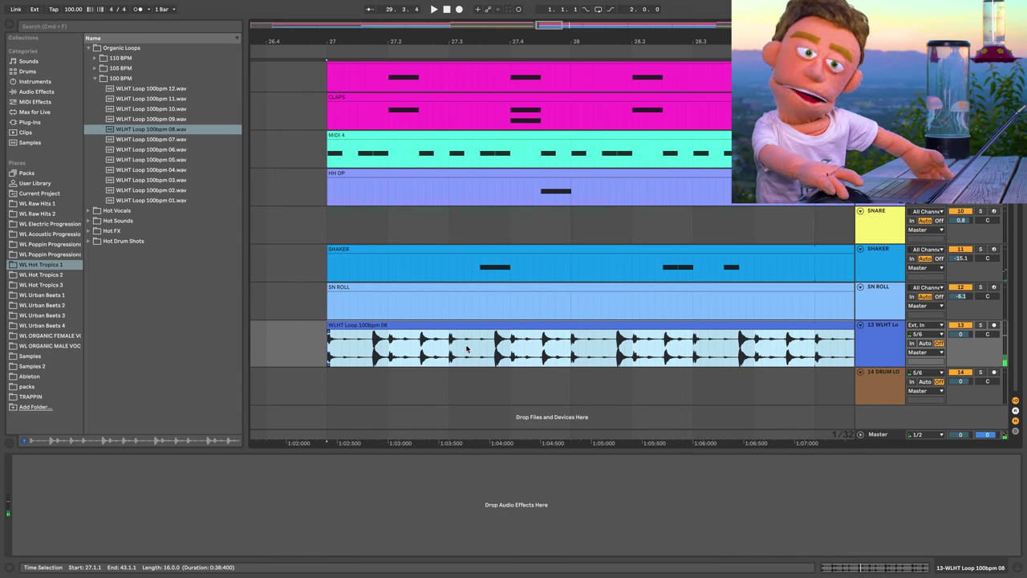
{"action": "left_click_drag", "start_coordinate": [464, 350], "coordinate": [385, 334]}
{"action": "key", "text": "super+e"}
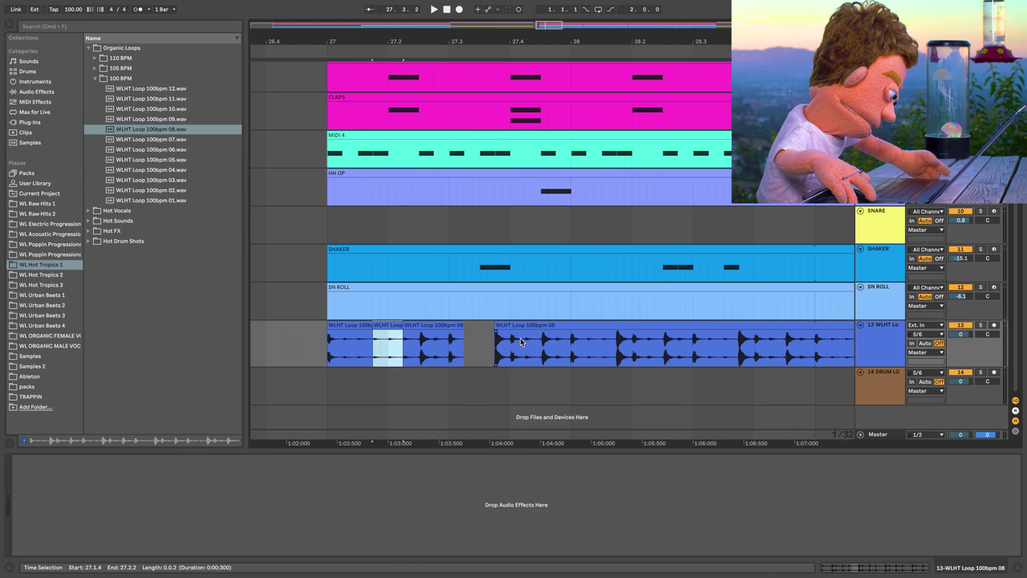
{"action": "left_click_drag", "start_coordinate": [526, 344], "coordinate": [540, 346]}
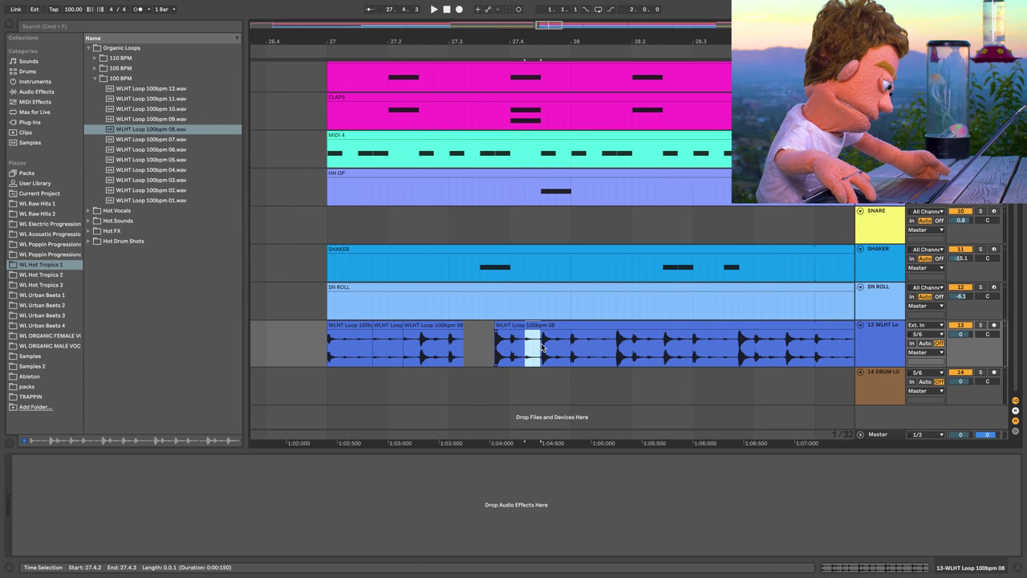
{"action": "left_click", "coordinate": [338, 325]}
{"action": "key", "text": "super+v"}
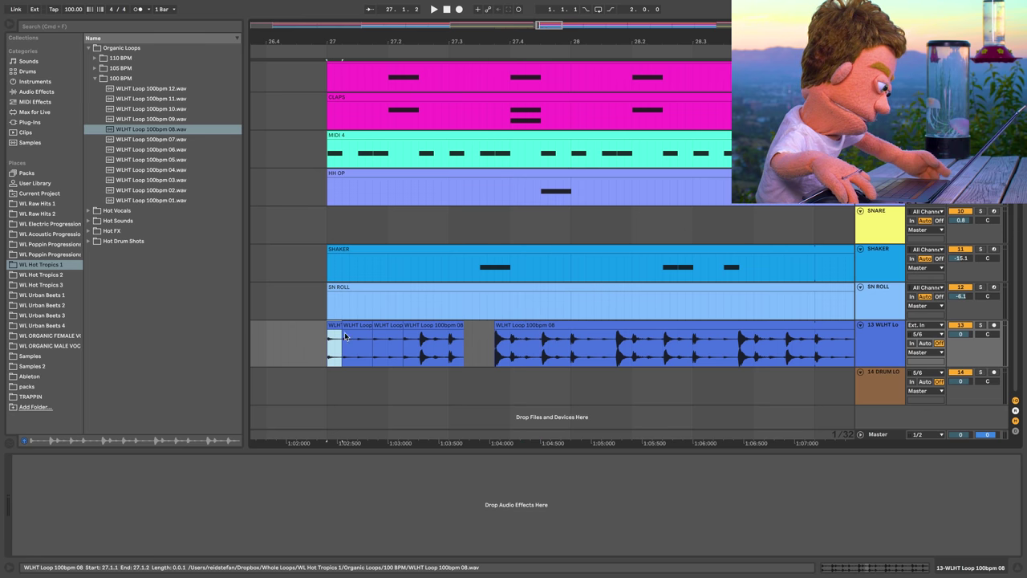
Remove the loop's hit at 27.2.3, shift the following slice one sixteenth earlier, and play back from bar 27.
{"action": "left_click", "coordinate": [421, 343]}
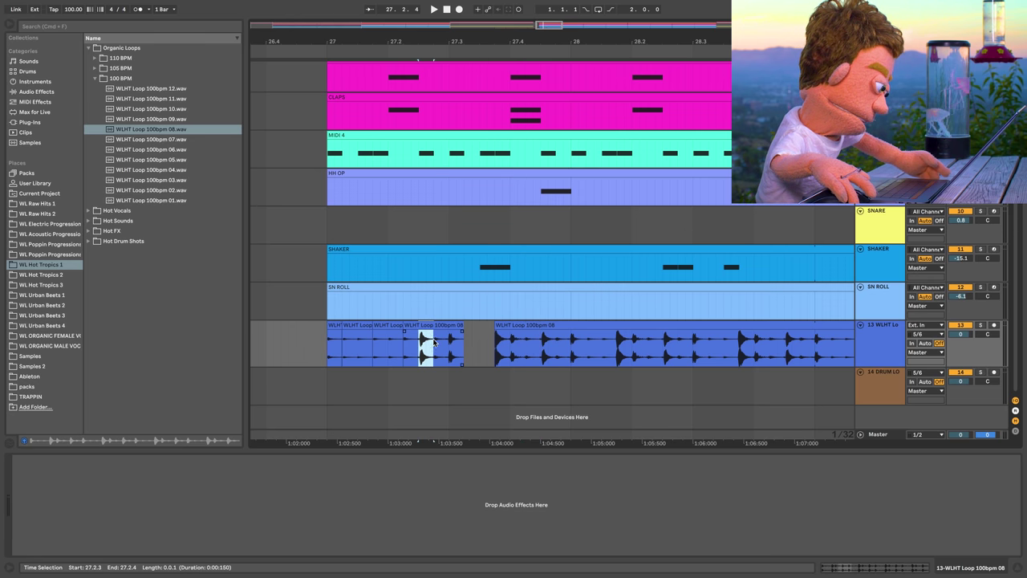
{"action": "key", "text": "Delete"}
{"action": "left_click_drag", "start_coordinate": [447, 326], "coordinate": [435, 335]}
{"action": "left_click", "coordinate": [431, 337]}
{"action": "left_click", "coordinate": [328, 344]}
{"action": "key", "text": "space"}
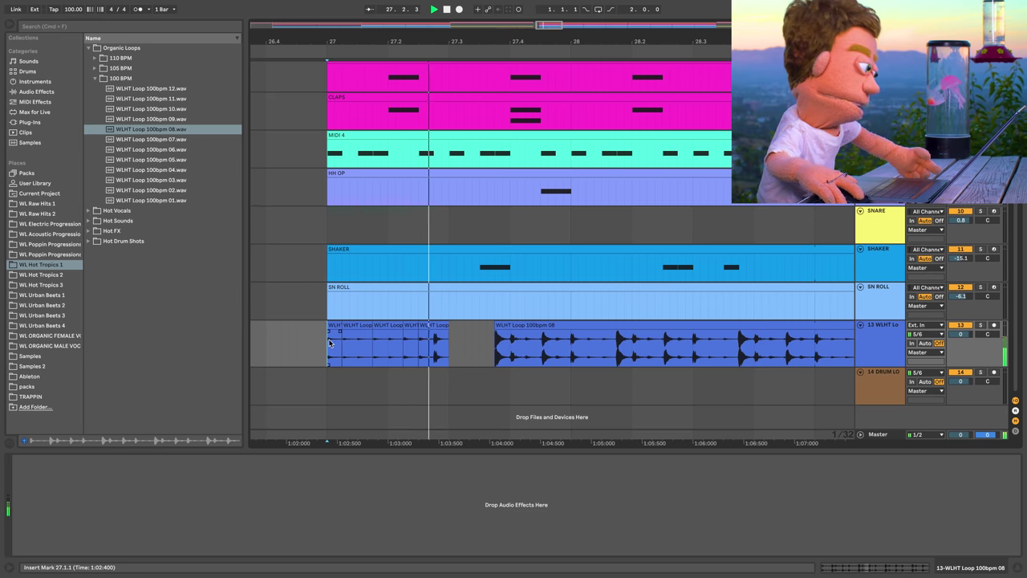
Duplicate the edited half-bar slices from 27.1.1 to 27.3.1 repeatedly up to bar 43 and play back from bar 27.
{"action": "key", "text": "space"}
{"action": "left_click_drag", "start_coordinate": [330, 344], "coordinate": [452, 341]}
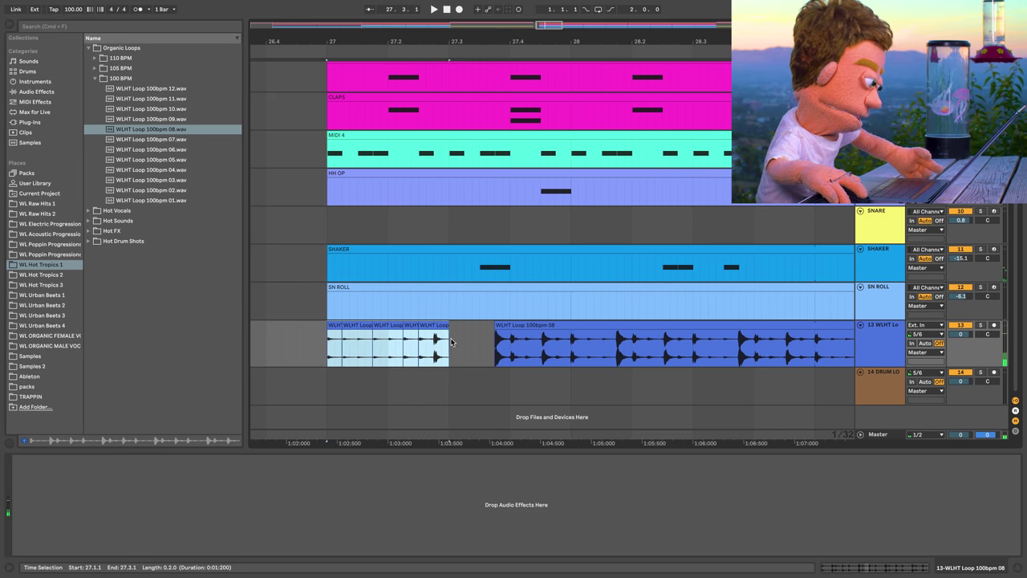
{"action": "key", "text": "super+d"}
{"action": "key", "text": "super+d"}
{"action": "key", "text": "super+d"}
{"action": "key", "text": "super+d"}
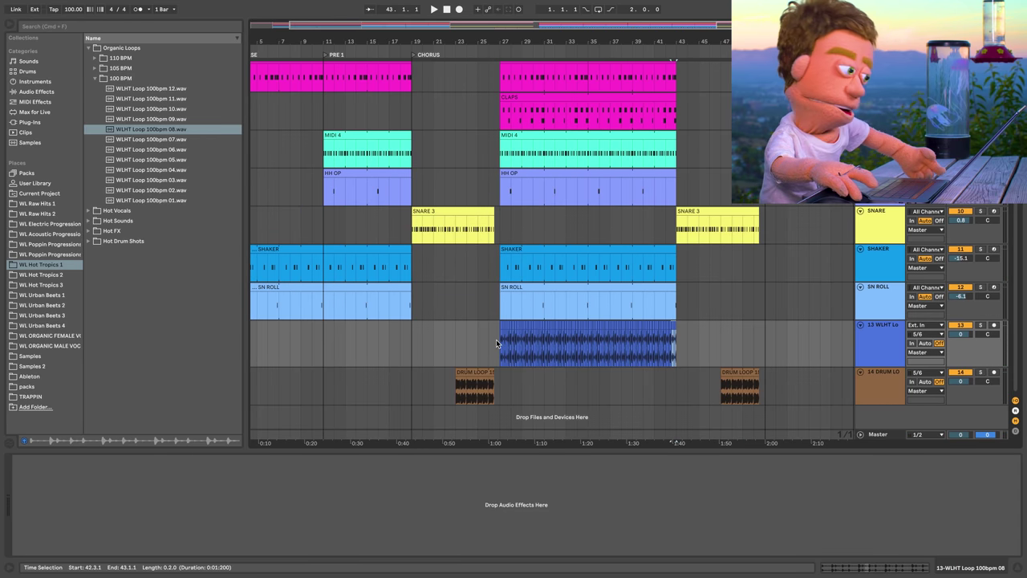
{"action": "left_click", "coordinate": [496, 343]}
{"action": "key", "text": "space"}
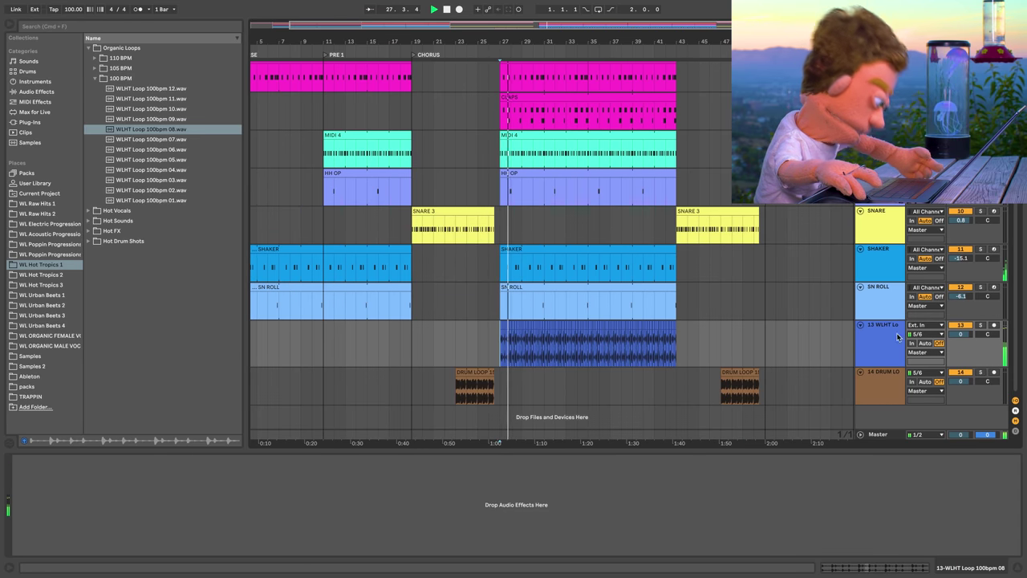
Lower the WLHT loop track's volume to -5.8 dB and add Auto Pan at about 75% amount with a tempo-synced rate of 1.
{"action": "left_click_drag", "start_coordinate": [960, 334], "coordinate": [960, 340]}
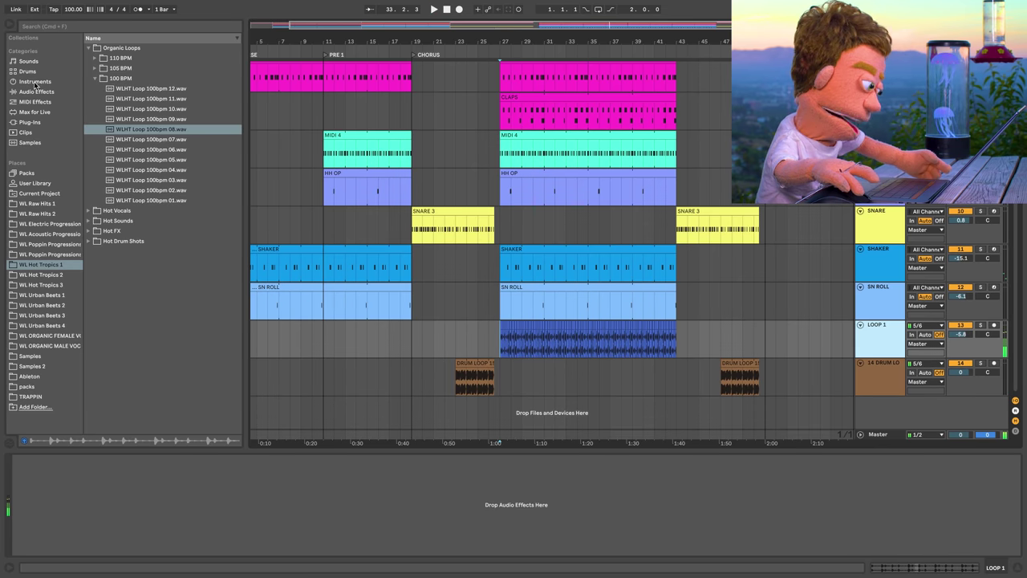
{"action": "left_click", "coordinate": [31, 93]}
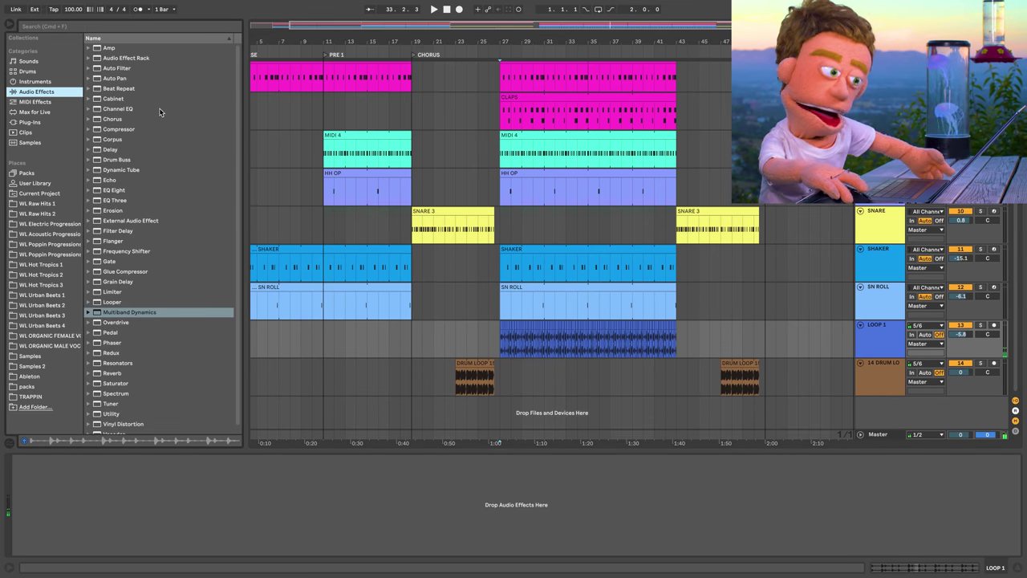
{"action": "double_click", "coordinate": [134, 79]}
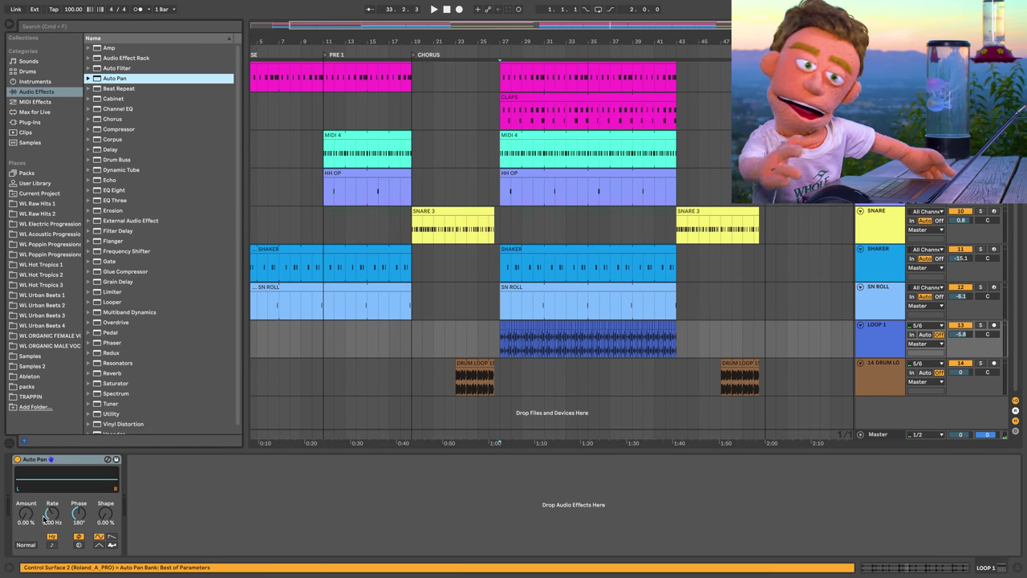
{"action": "key", "text": "space"}
{"action": "left_click_drag", "start_coordinate": [25, 513], "coordinate": [26, 455]}
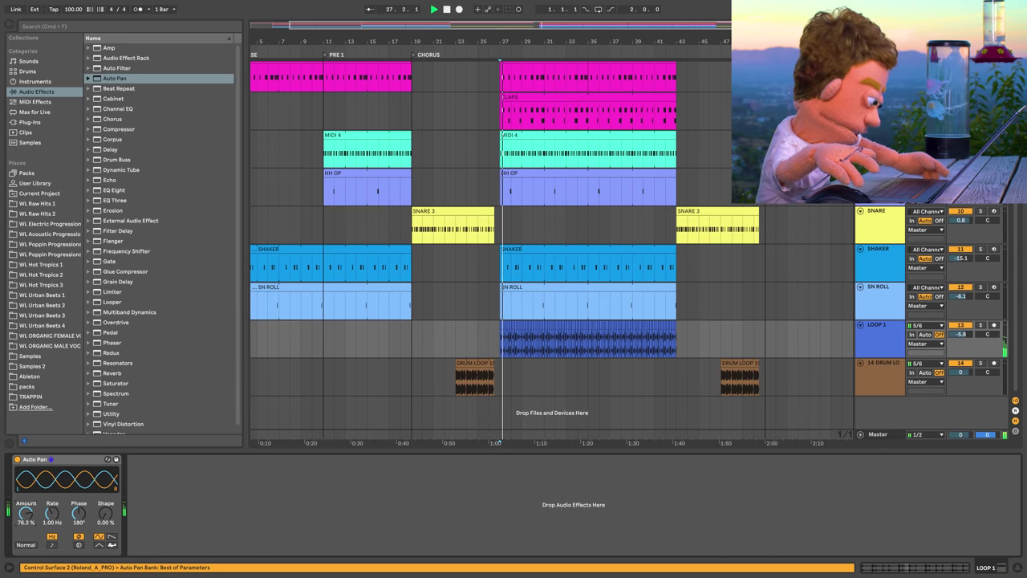
{"action": "left_click", "coordinate": [50, 545]}
{"action": "left_click_drag", "start_coordinate": [51, 515], "coordinate": [51, 544]}
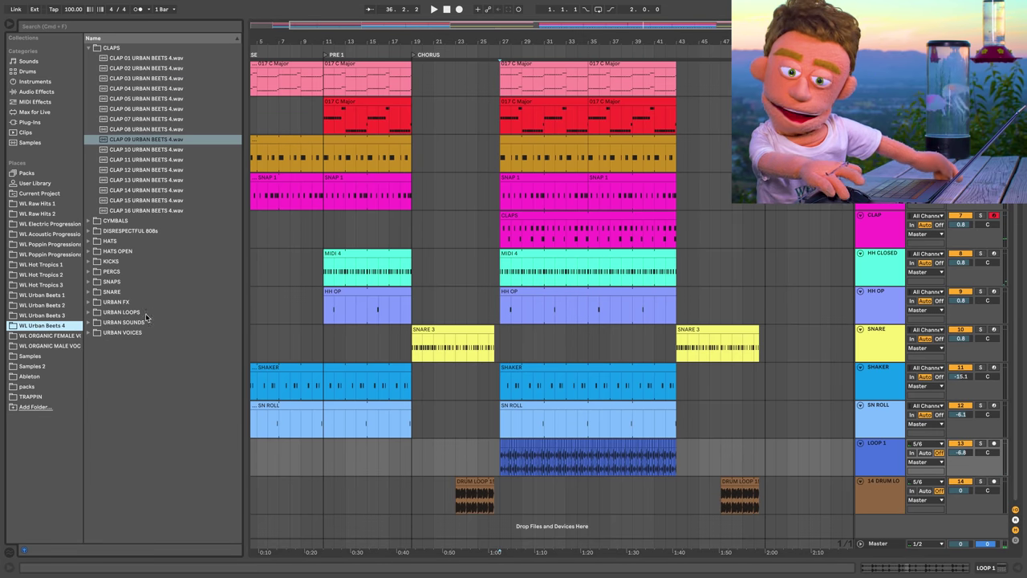
Place LOOP 05 128 URBAN BEETS 4 from the URBAN LOOPS folder on its own track at bar 27 and extend it to bar 43.
{"action": "double_click", "coordinate": [134, 312]}
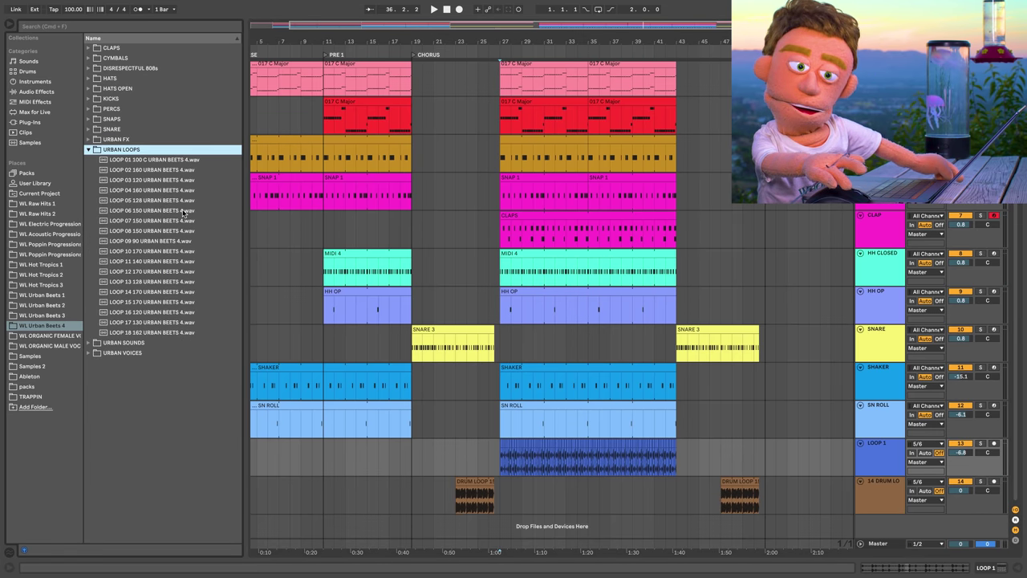
{"action": "left_click", "coordinate": [121, 199]}
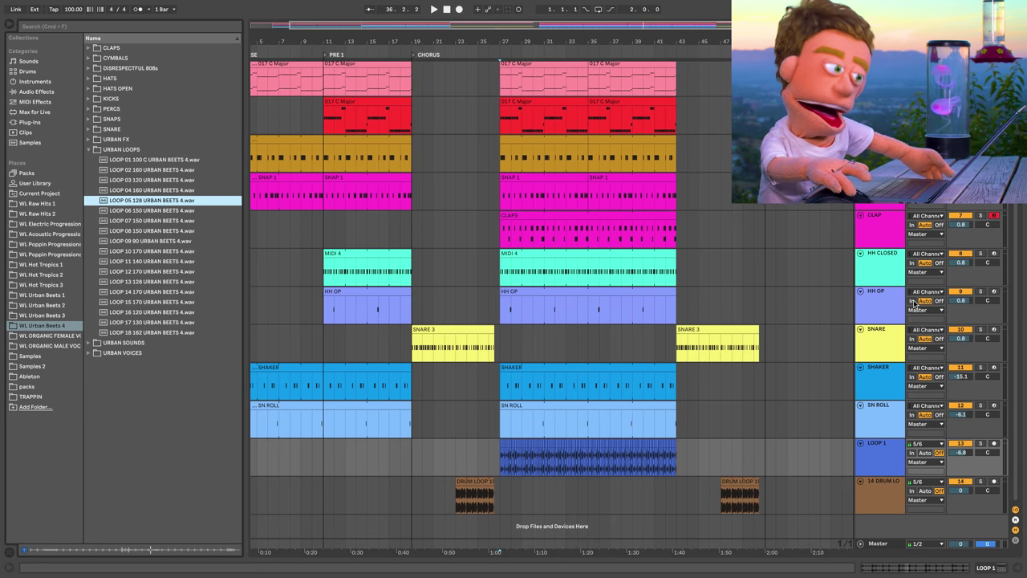
{"action": "left_click", "coordinate": [875, 423]}
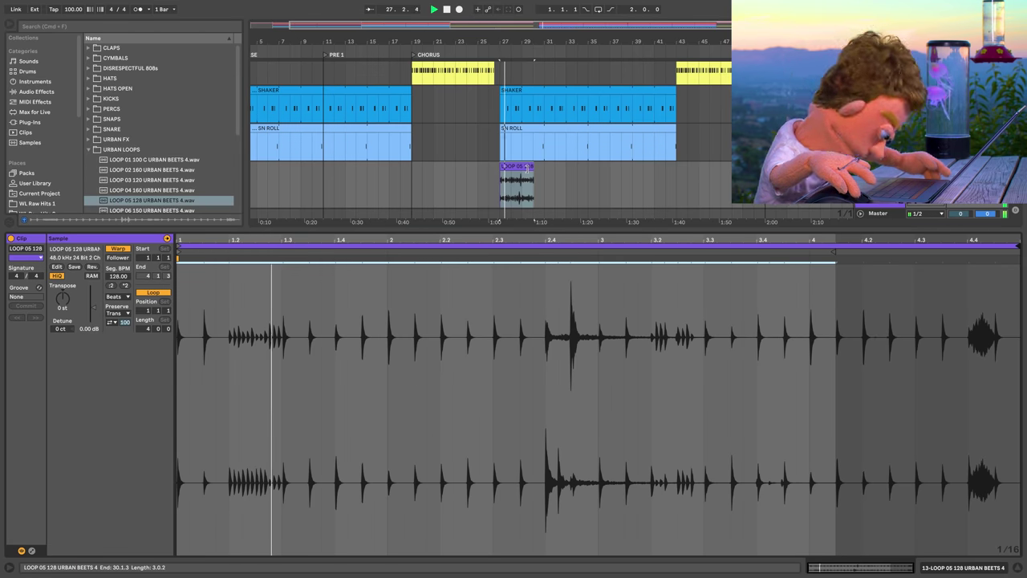
{"action": "left_click_drag", "start_coordinate": [540, 166], "coordinate": [673, 166]}
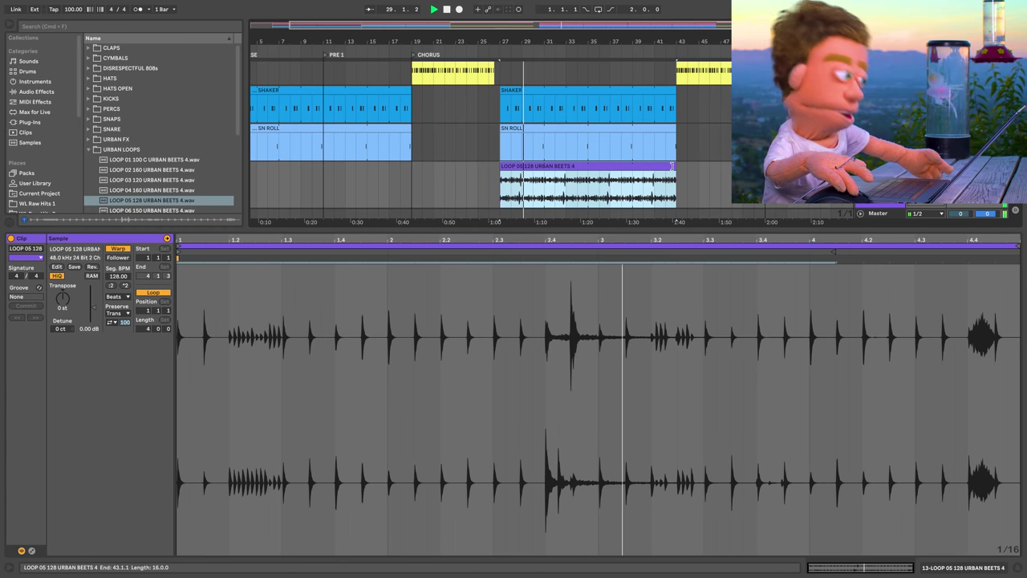
{"action": "left_click", "coordinate": [1017, 568]}
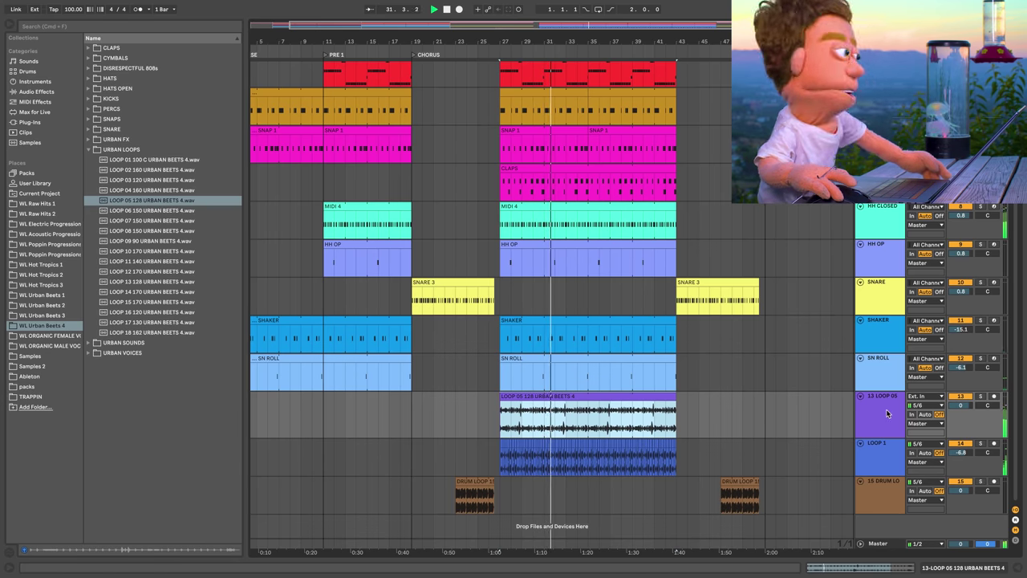
{"action": "left_click", "coordinate": [974, 386]}
{"action": "left_click", "coordinate": [979, 397]}
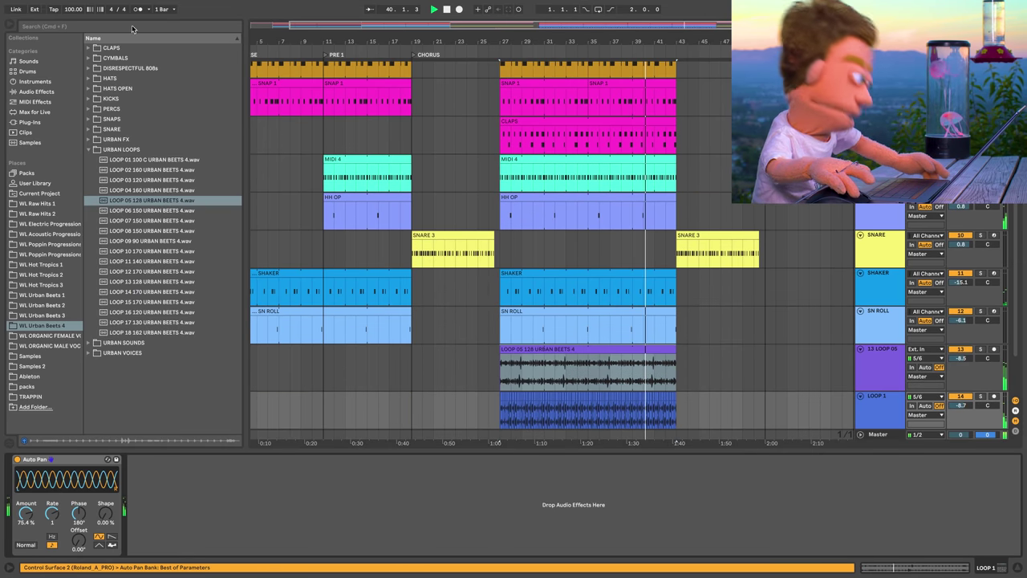
Add Auto Filter ahead of Auto Pan on the LOOP 1 track and set it to high-pass at 888 Hz.
{"action": "left_click", "coordinate": [29, 93]}
{"action": "left_click_drag", "start_coordinate": [108, 69], "coordinate": [20, 539]}
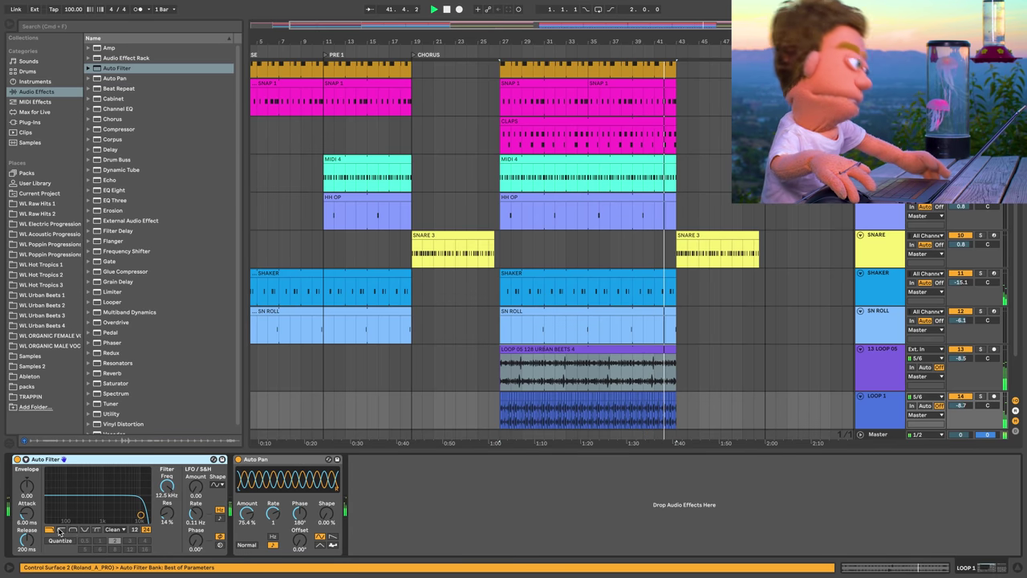
{"action": "mouse_move", "coordinate": [167, 491]}
{"action": "left_mouse_down"}
{"action": "mouse_move", "coordinate": [164, 506]}
{"action": "mouse_move", "coordinate": [160, 485]}
{"action": "left_mouse_up"}
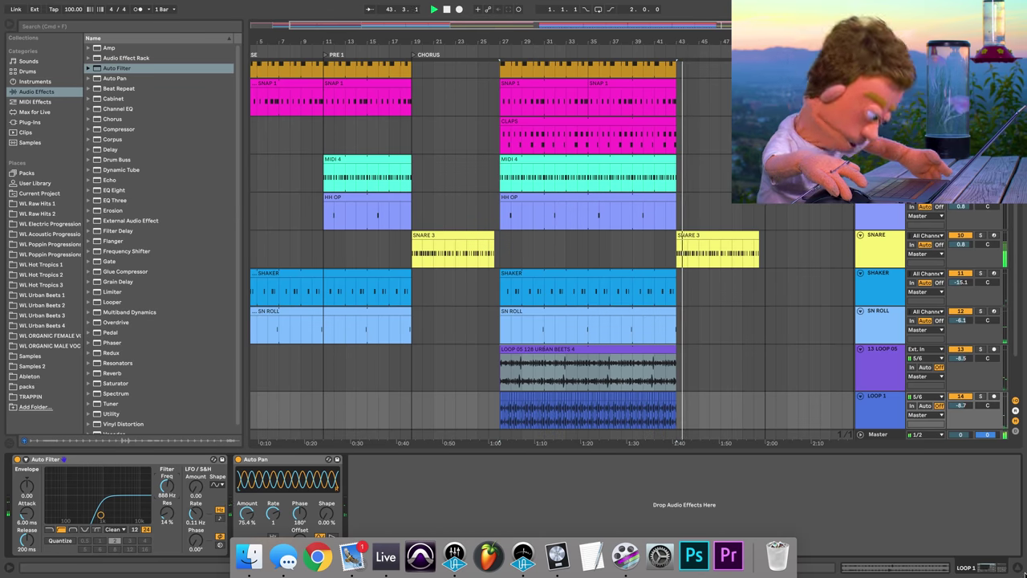
{"action": "left_click", "coordinate": [996, 568]}
{"action": "scroll", "coordinate": [774, 372], "scroll_direction": "up", "scroll_amount": 3}
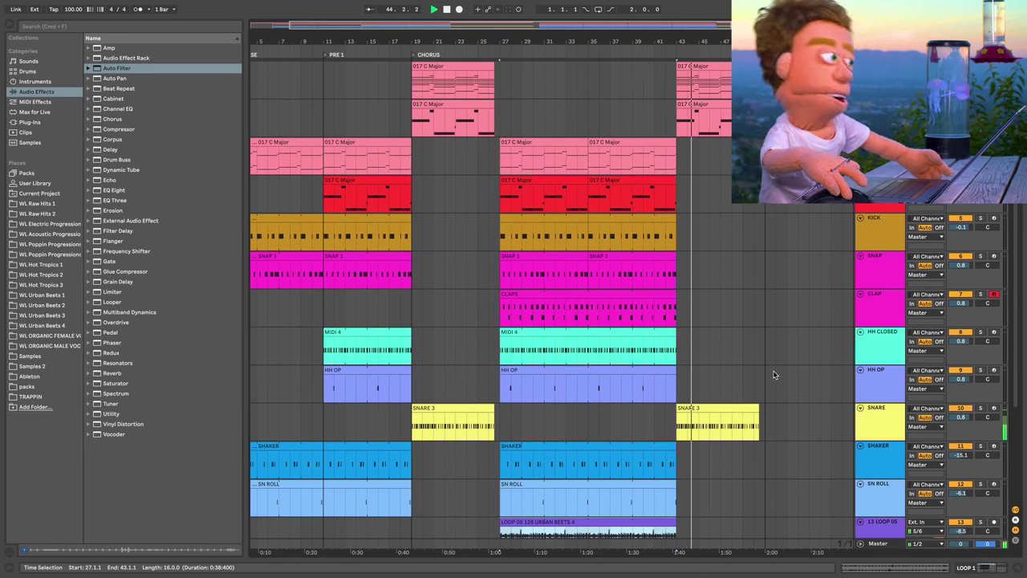
{"action": "left_click", "coordinate": [1018, 567]}
{"action": "key", "text": "super+alt+l"}
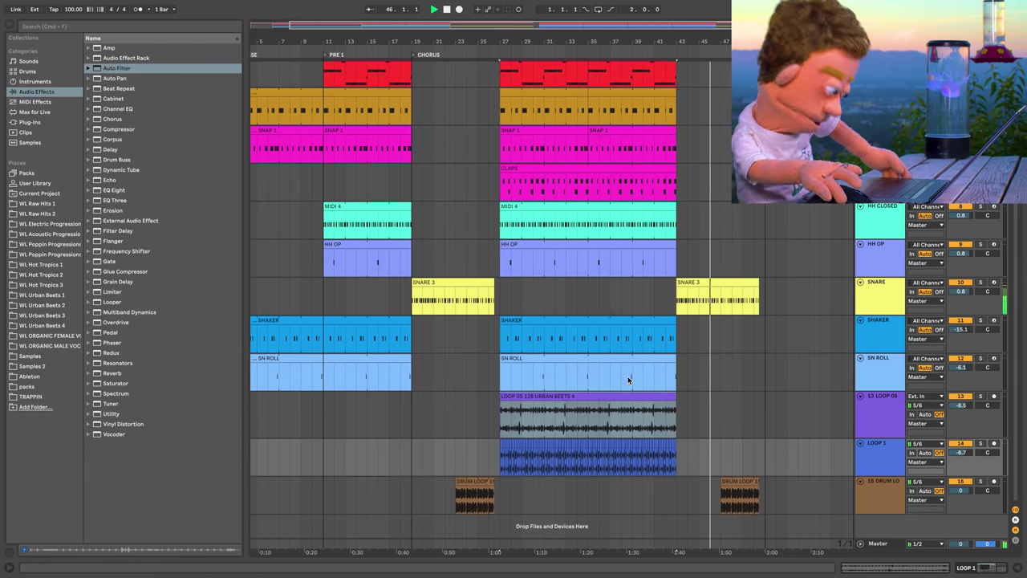
Duplicate the Southern Skies chord track and load Nexus on the copy with the PN Ballad Epiano 3 preset.
{"action": "scroll", "coordinate": [614, 321], "scroll_direction": "up", "scroll_amount": 4}
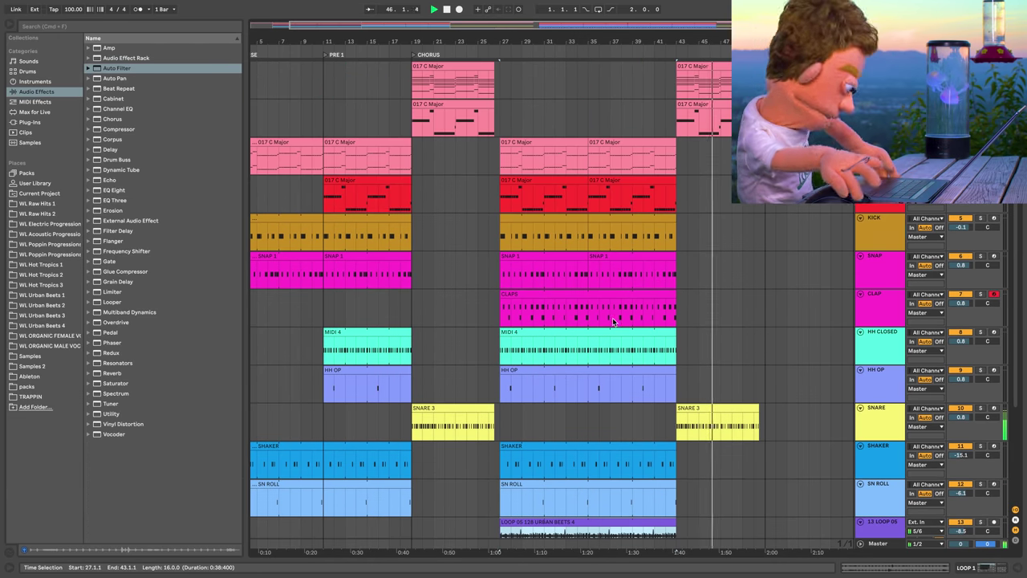
{"action": "left_click", "coordinate": [427, 65]}
{"action": "left_click", "coordinate": [431, 56]}
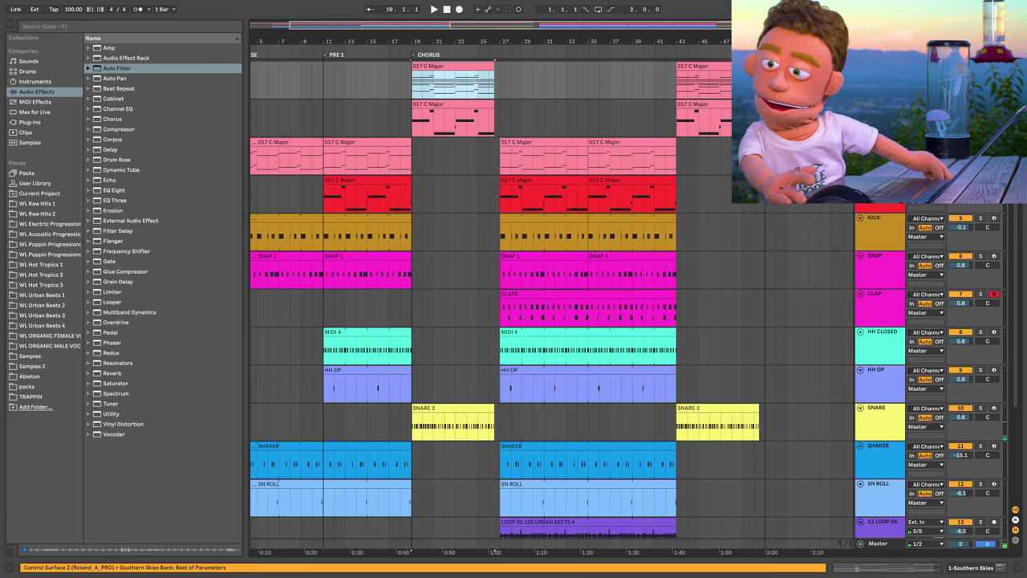
{"action": "key", "text": "super+d"}
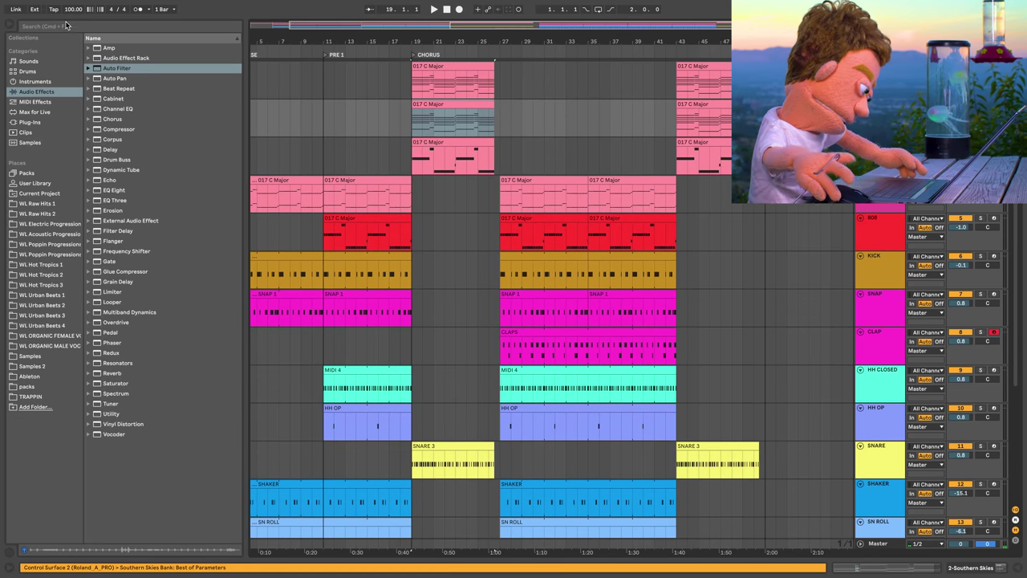
{"action": "left_click", "coordinate": [67, 25]}
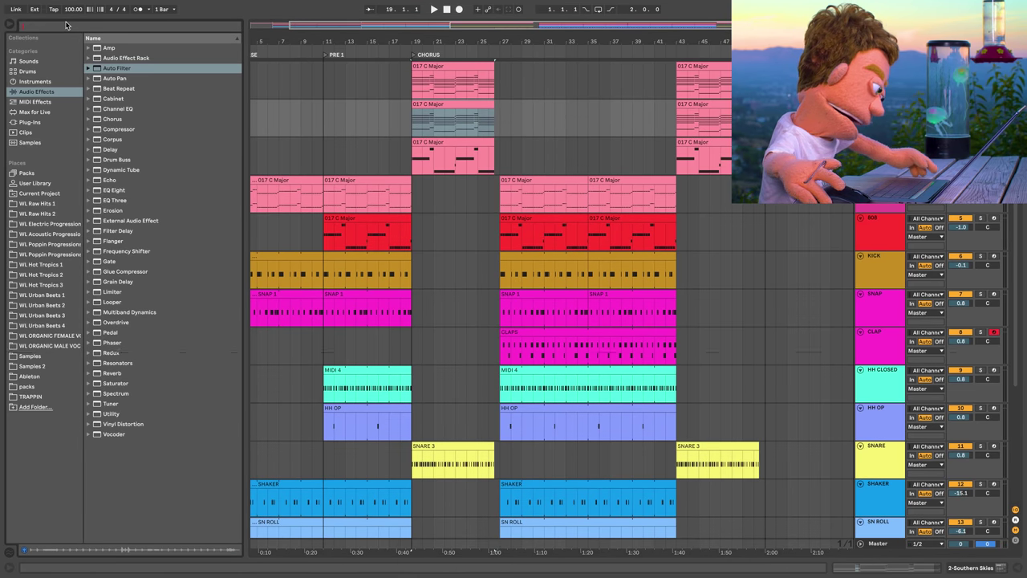
{"action": "type", "text": "NEX"}
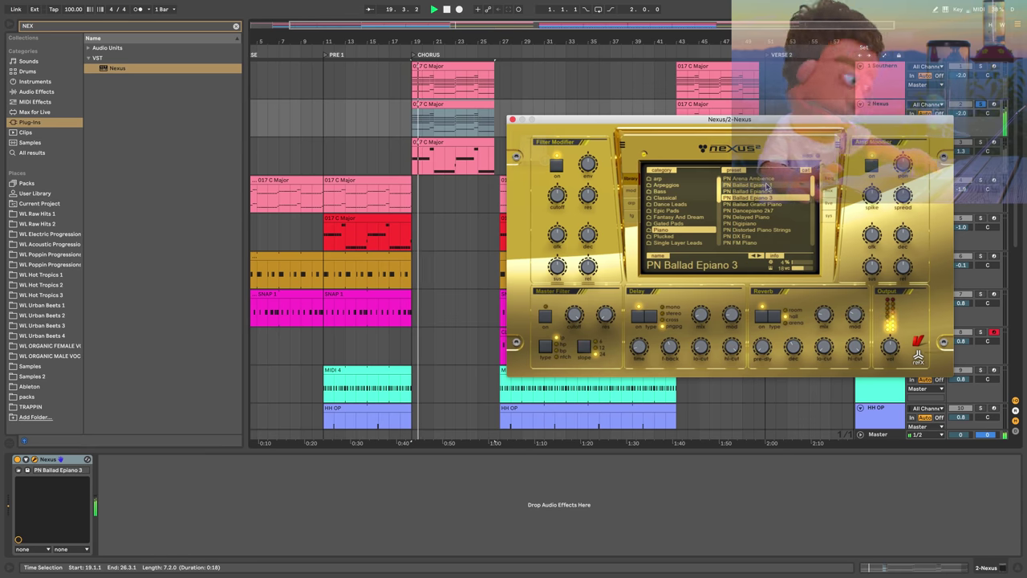
Automate the Nexus filter cutoff to rise across the bar 19 chorus clip, ending at about 0.70.
{"action": "left_click", "coordinate": [557, 202]}
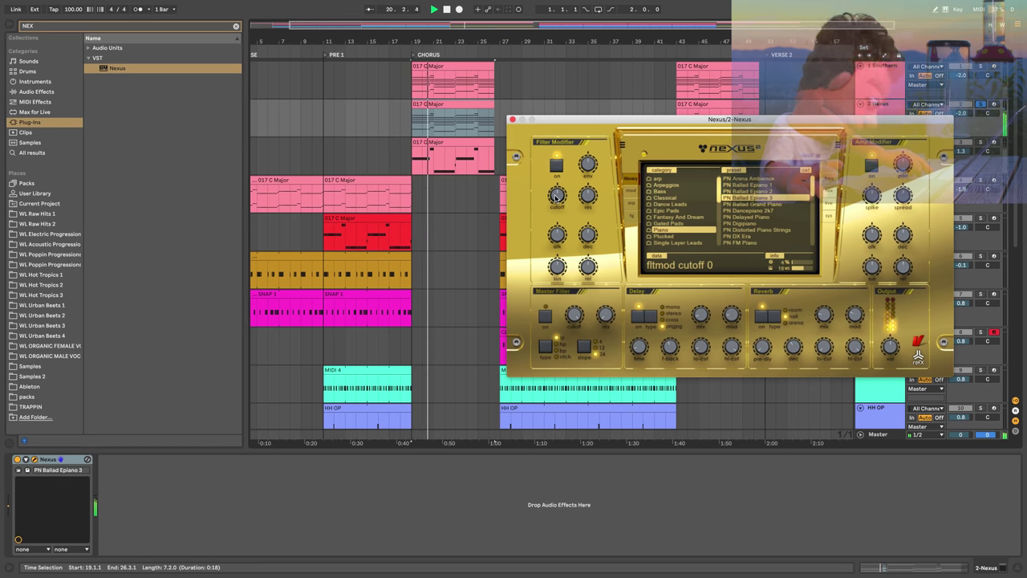
{"action": "key", "text": "a"}
{"action": "key", "text": "a"}
{"action": "left_click_drag", "start_coordinate": [570, 119], "coordinate": [412, 231]}
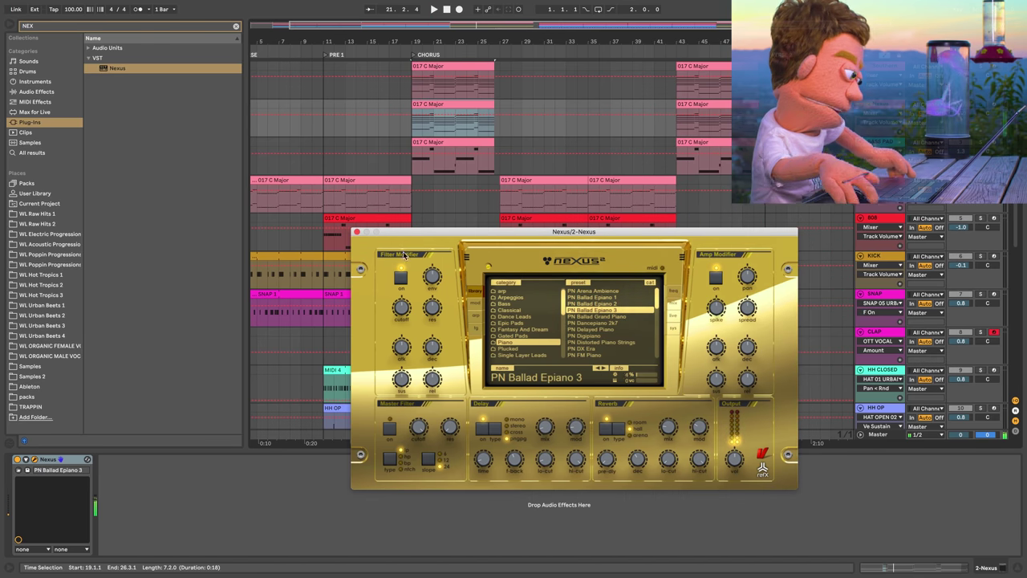
{"action": "left_click", "coordinate": [453, 112]}
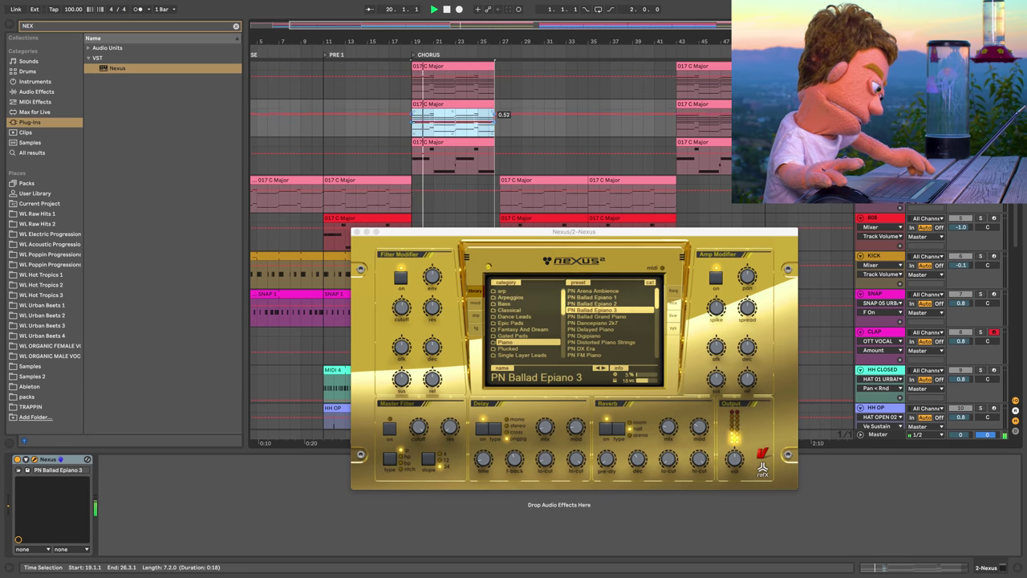
{"action": "left_click", "coordinate": [496, 135]}
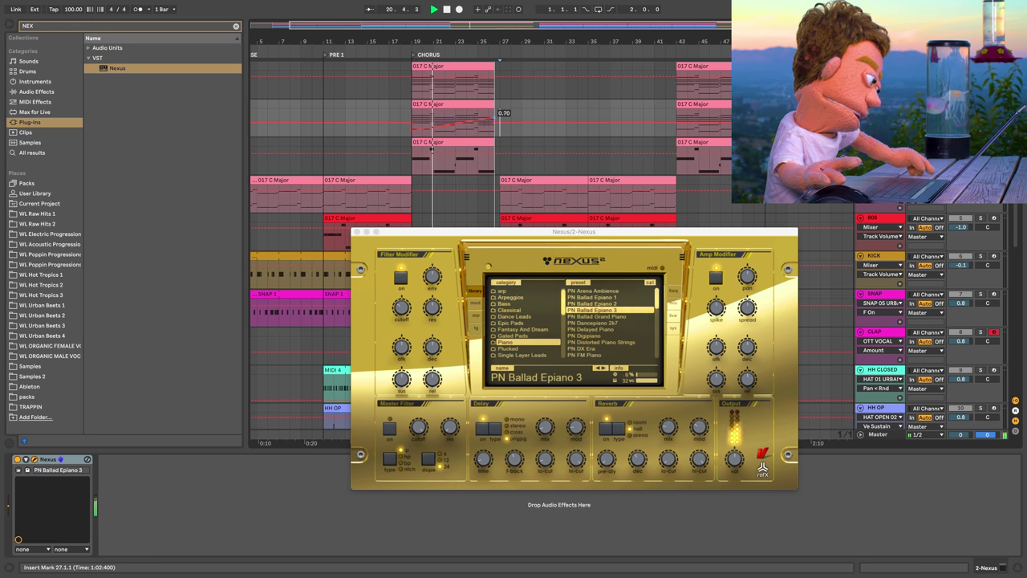
{"action": "left_click", "coordinate": [710, 101]}
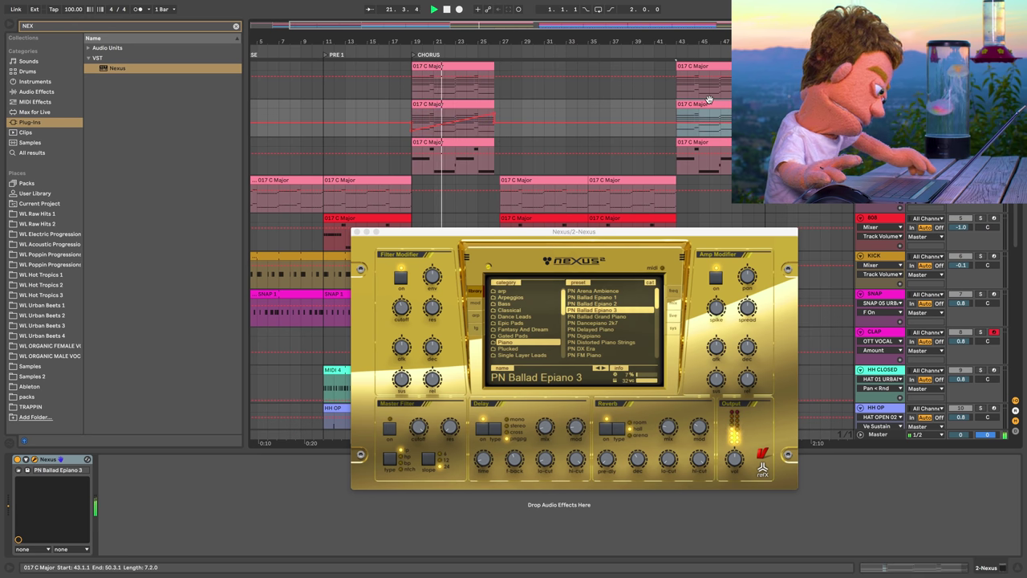
{"action": "key", "text": "a"}
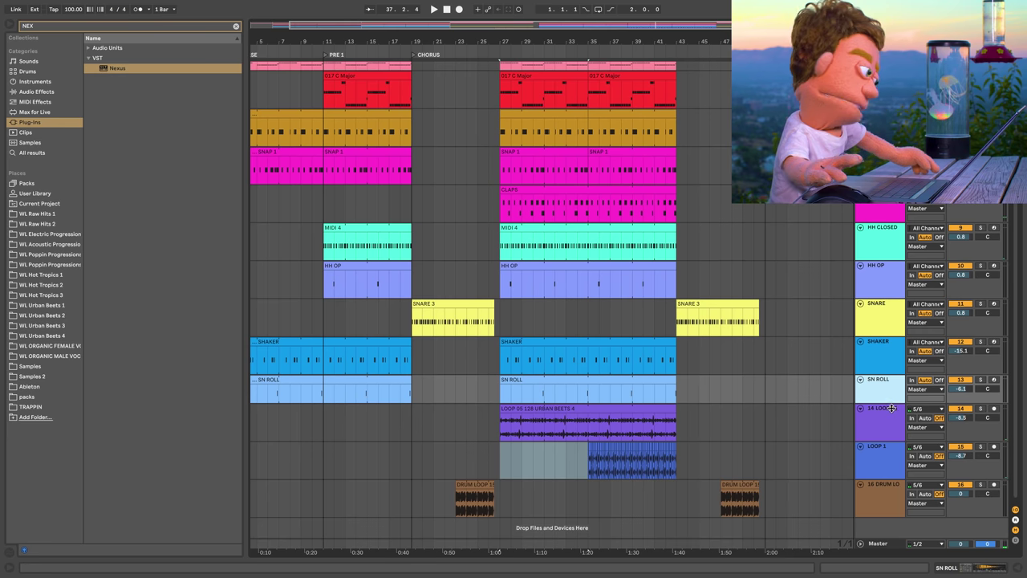
Reduce the height of all tracks together and widen the visible timeline so the arrangement shows through the start of Verse 2.
{"action": "left_click_drag", "start_coordinate": [892, 408], "coordinate": [891, 410]}
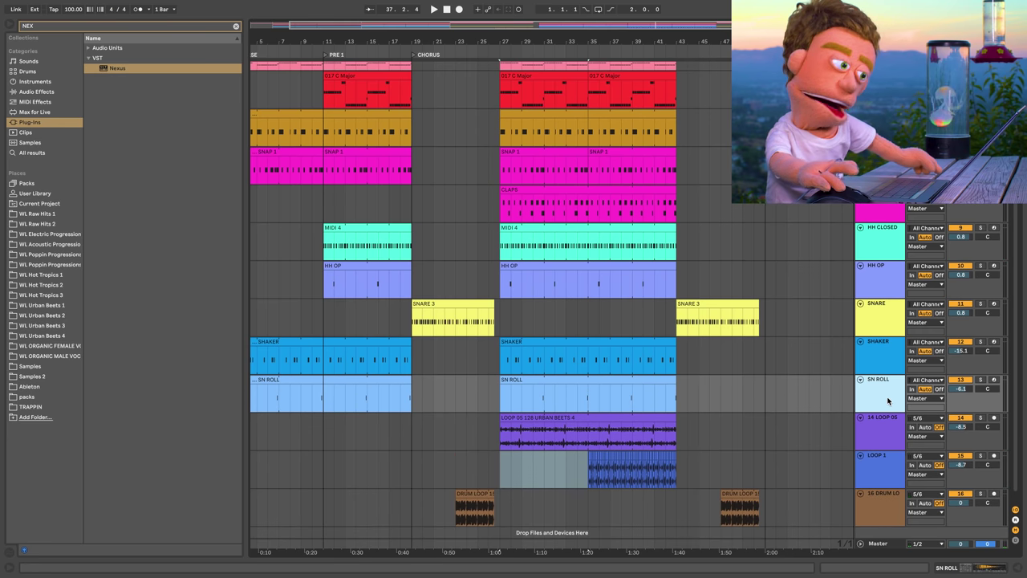
{"action": "key", "text": "ctrl+a"}
{"action": "left_click_drag", "start_coordinate": [881, 366], "coordinate": [880, 364]}
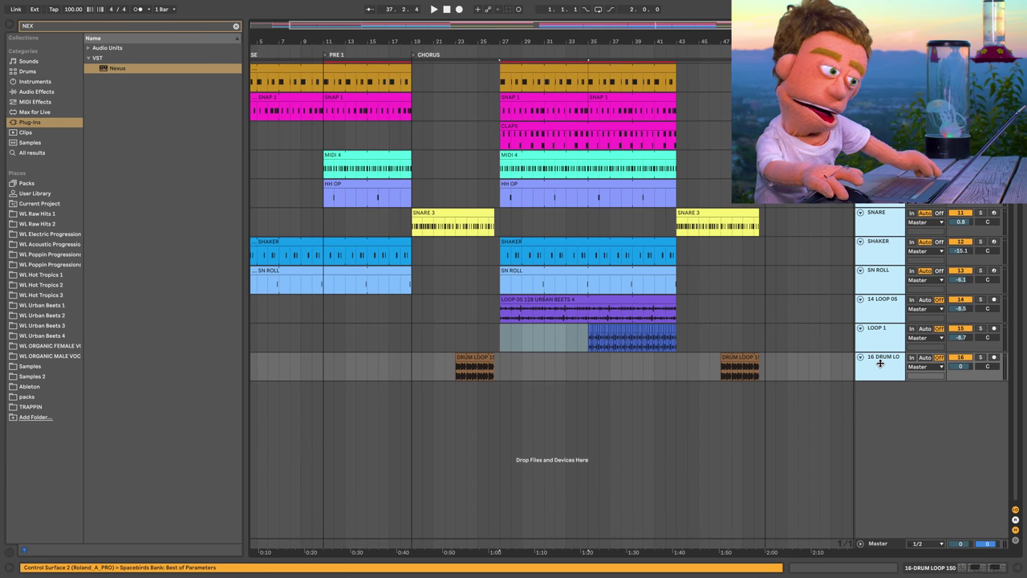
{"action": "scroll", "coordinate": [530, 372], "scroll_direction": "up", "scroll_amount": 4}
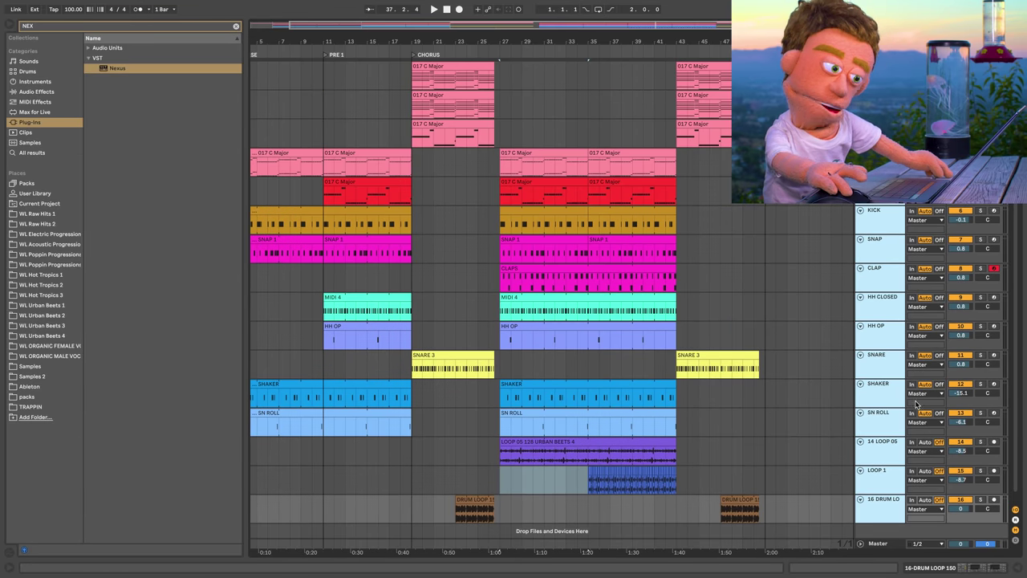
{"action": "scroll", "coordinate": [882, 403], "scroll_direction": "down", "scroll_amount": 2}
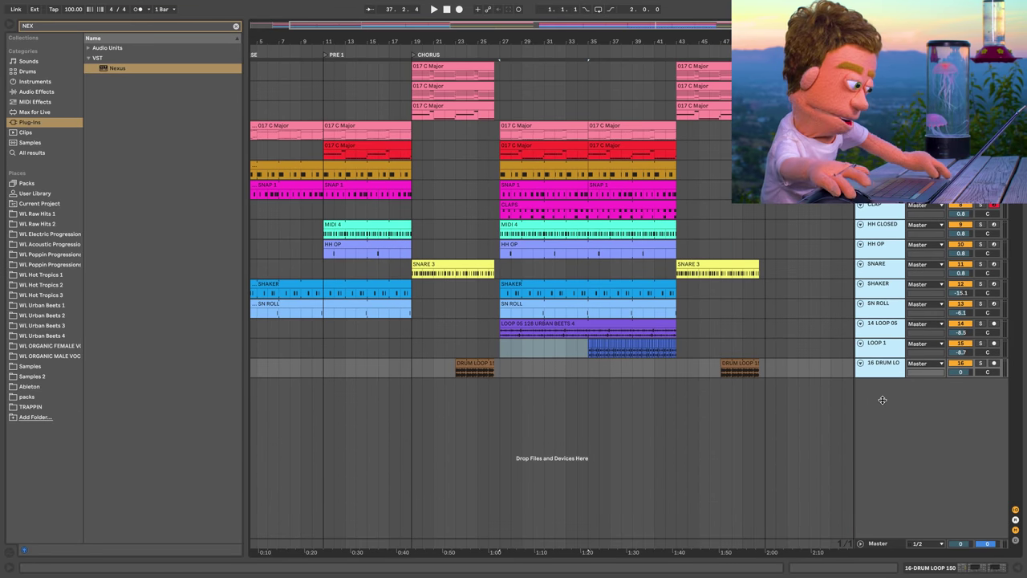
{"action": "scroll", "coordinate": [881, 401], "scroll_direction": "up", "scroll_amount": 2}
{"action": "left_click", "coordinate": [754, 275]}
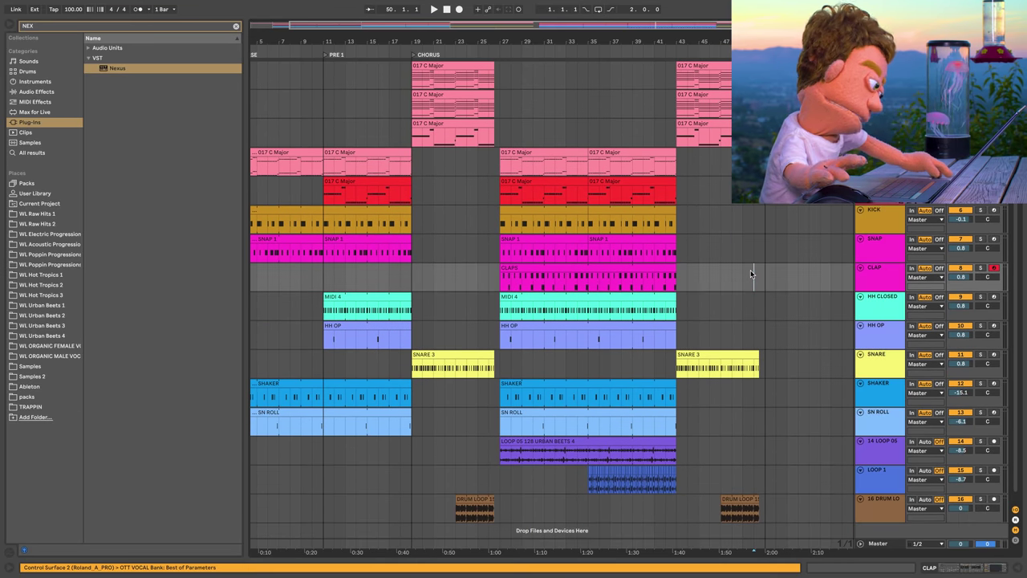
{"action": "key", "text": "minus"}
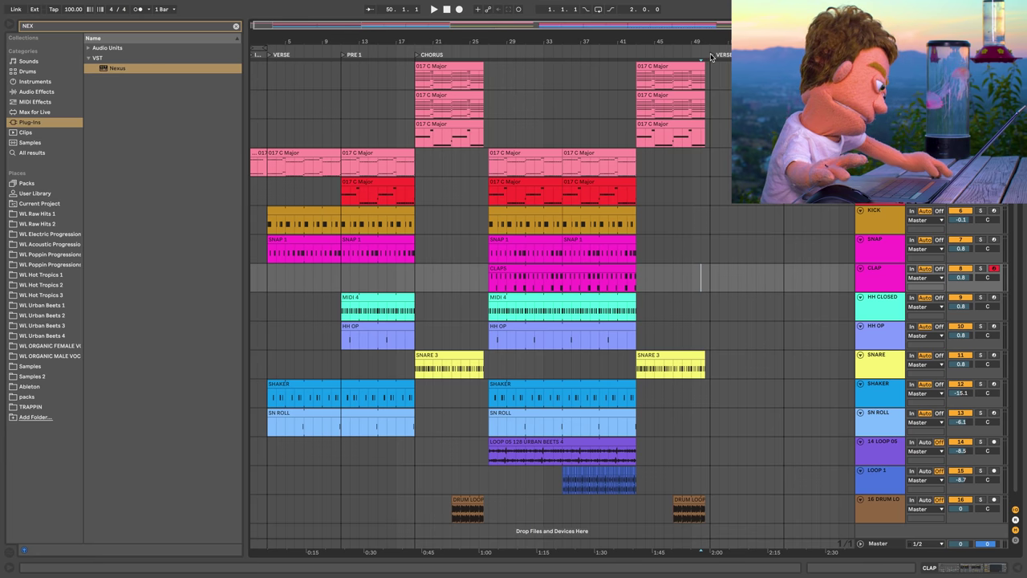
Move the VERSE 2 locator to bar 27 and the CHORUS 2 locator to bar 43, and briefly play from bar 50.
{"action": "left_click_drag", "start_coordinate": [710, 56], "coordinate": [489, 58]}
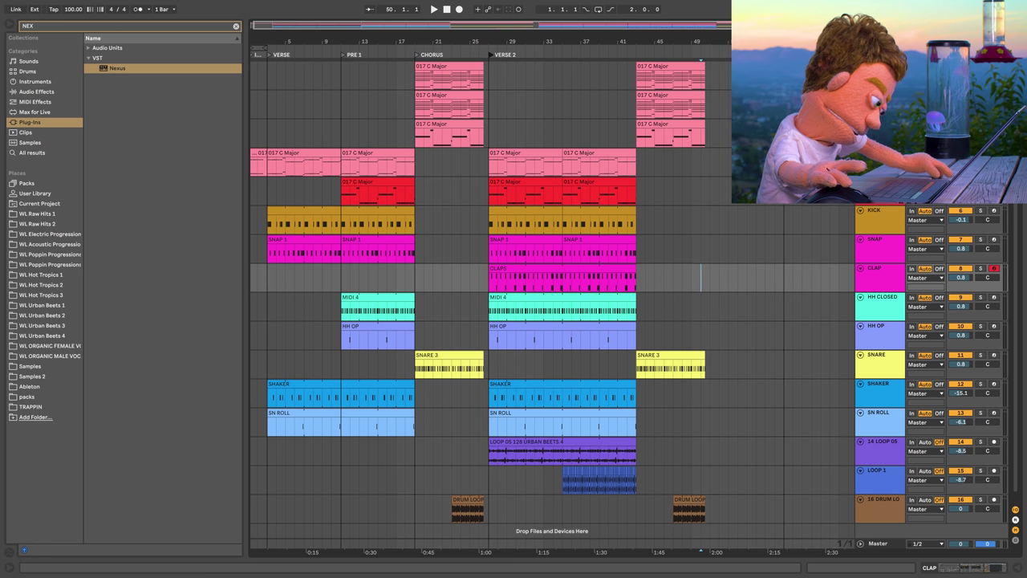
{"action": "left_click_drag", "start_coordinate": [659, 54], "coordinate": [639, 54]}
{"action": "key", "text": "space"}
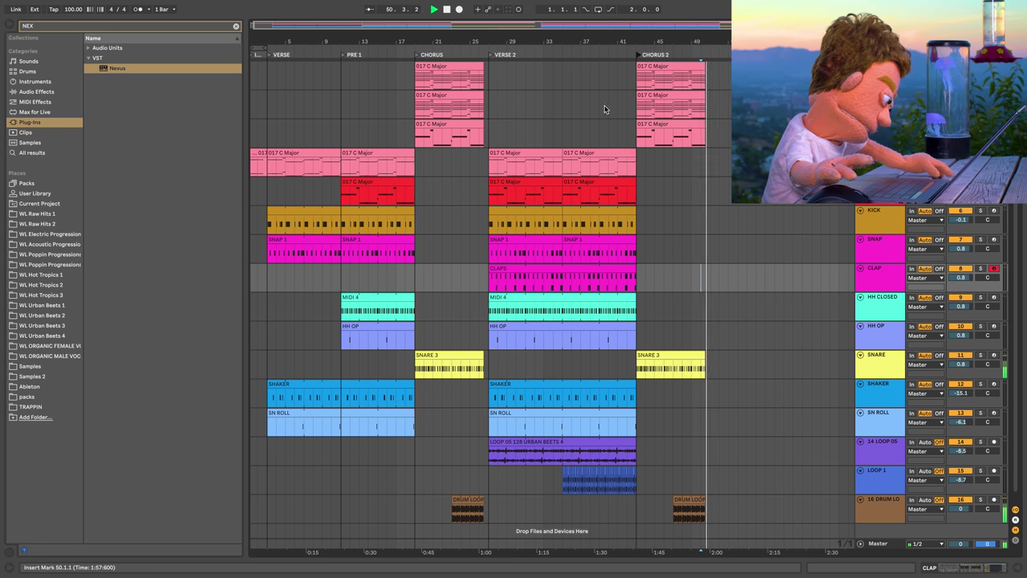
{"action": "key", "text": "space"}
Duplicate the Verse 2 clips into the section after Chorus 2 at bar 51 and hide the arrangement overview.
{"action": "left_click_drag", "start_coordinate": [494, 153], "coordinate": [709, 345]}
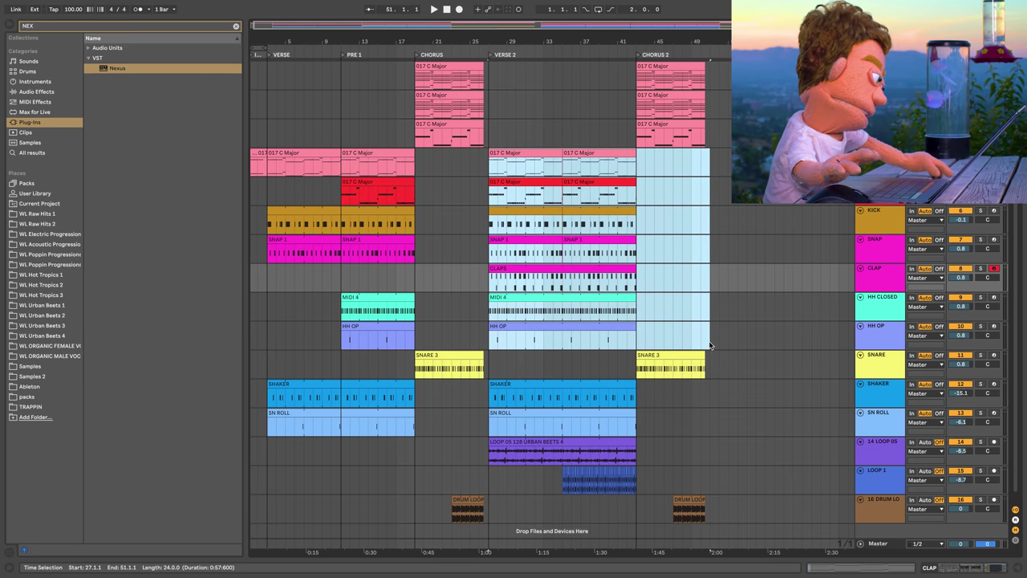
{"action": "key", "text": "ctrl+d"}
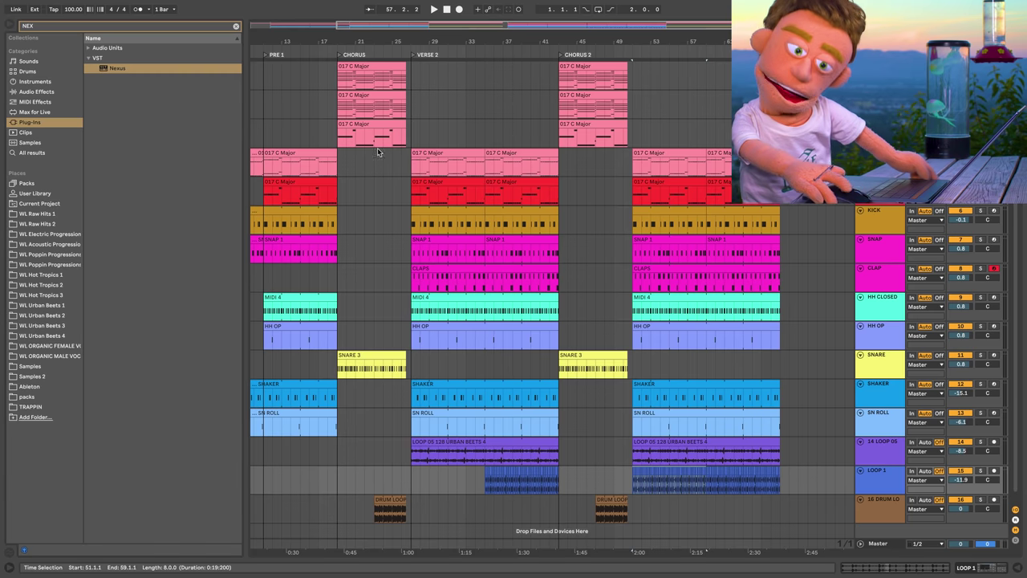
{"action": "key", "text": "alt+super+o"}
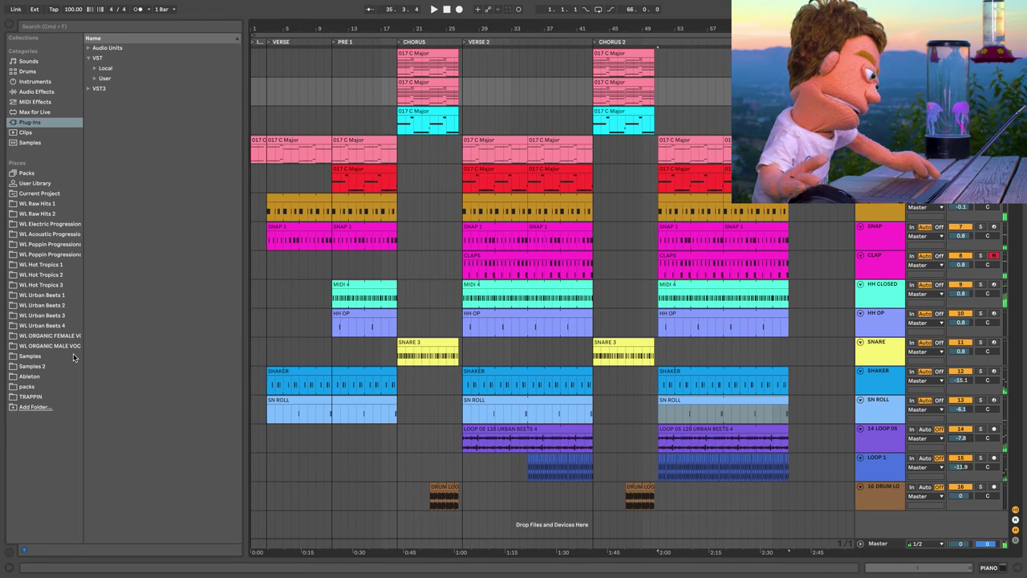
Audition samples in the FEMALE VOCALS DRY folder and load YEAH 04 (DRY 100BPM Am).wav onto a new MIDI track.
{"action": "left_click", "coordinate": [60, 337]}
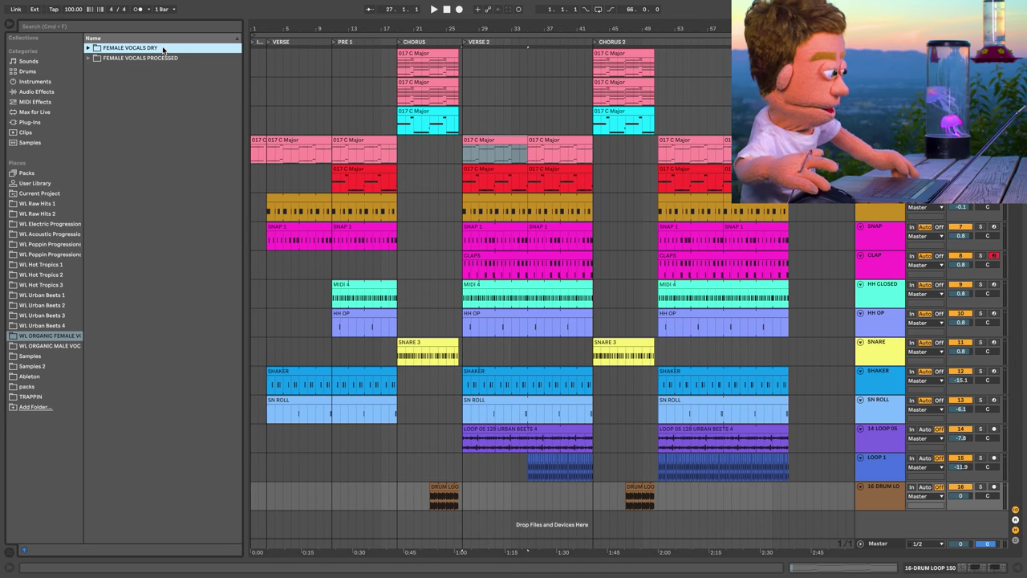
{"action": "left_click", "coordinate": [137, 48]}
{"action": "scroll", "coordinate": [192, 296], "scroll_direction": "down", "scroll_amount": 10}
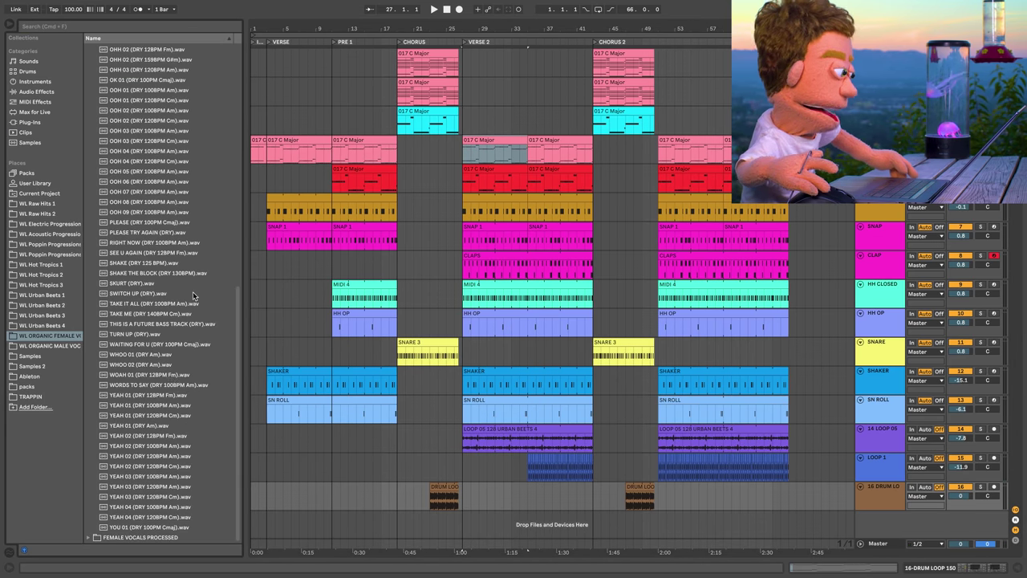
{"action": "left_click", "coordinate": [154, 518]}
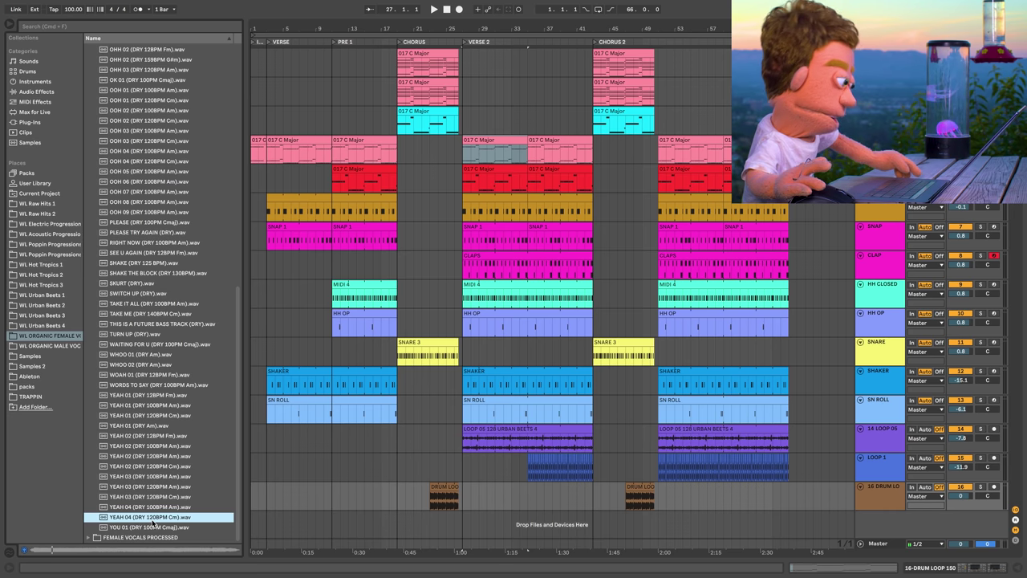
{"action": "key", "text": "Up"}
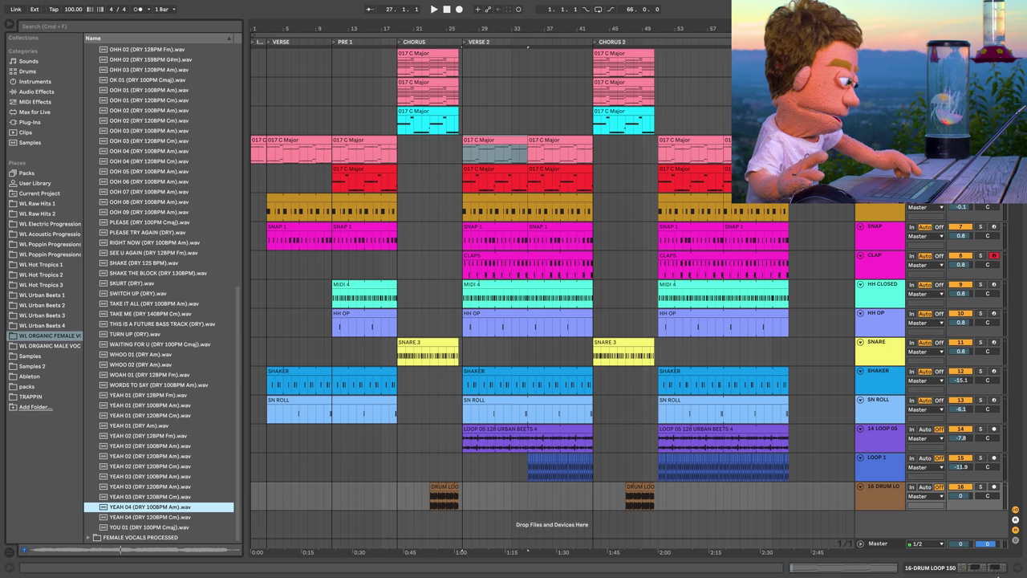
{"action": "key", "text": "super+shift+t"}
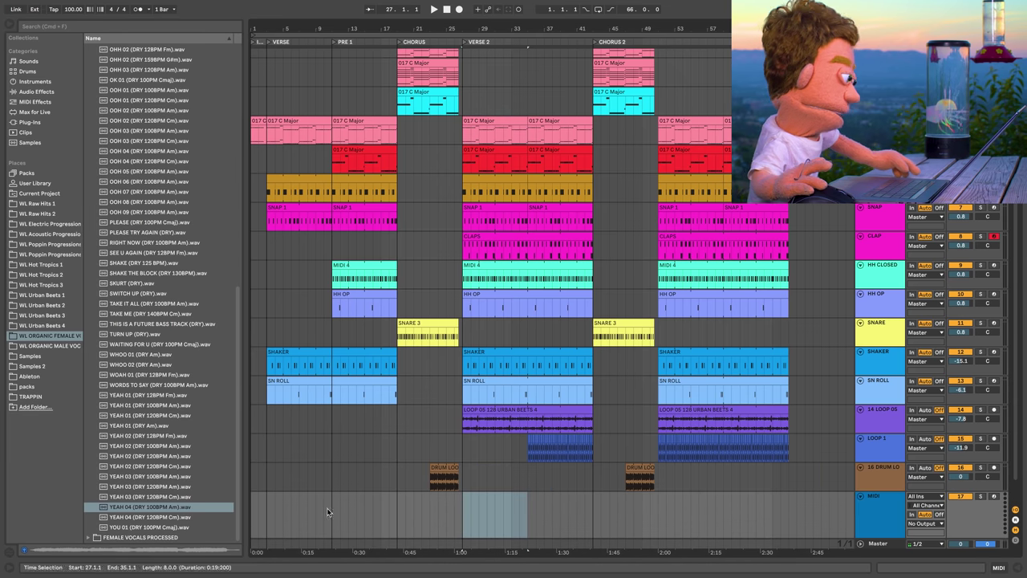
{"action": "double_click", "coordinate": [164, 509]}
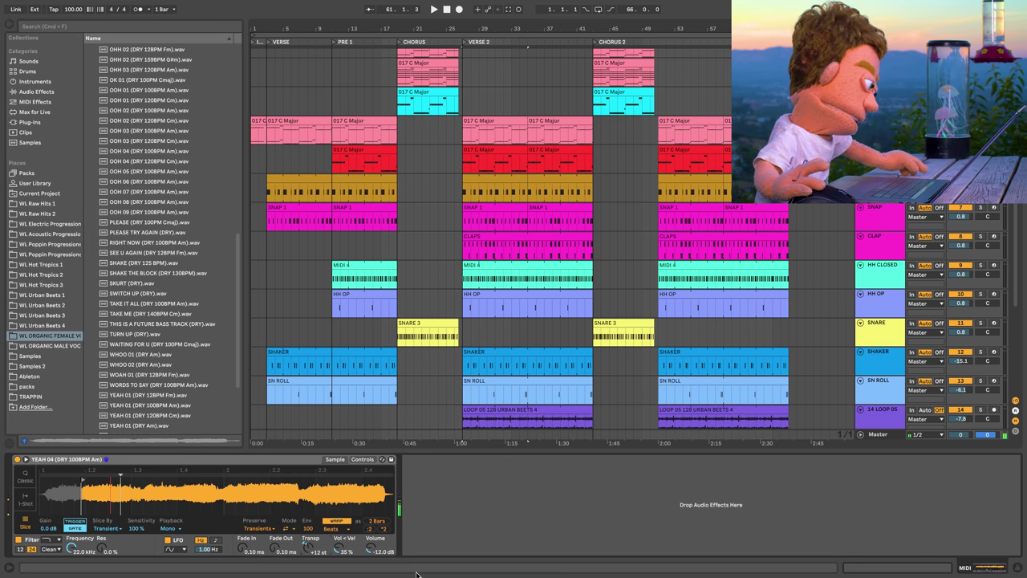
Play Verse 2 to check the vocal sample against the beat and place the insert marker at the Chorus start on its track.
{"action": "key", "text": "space"}
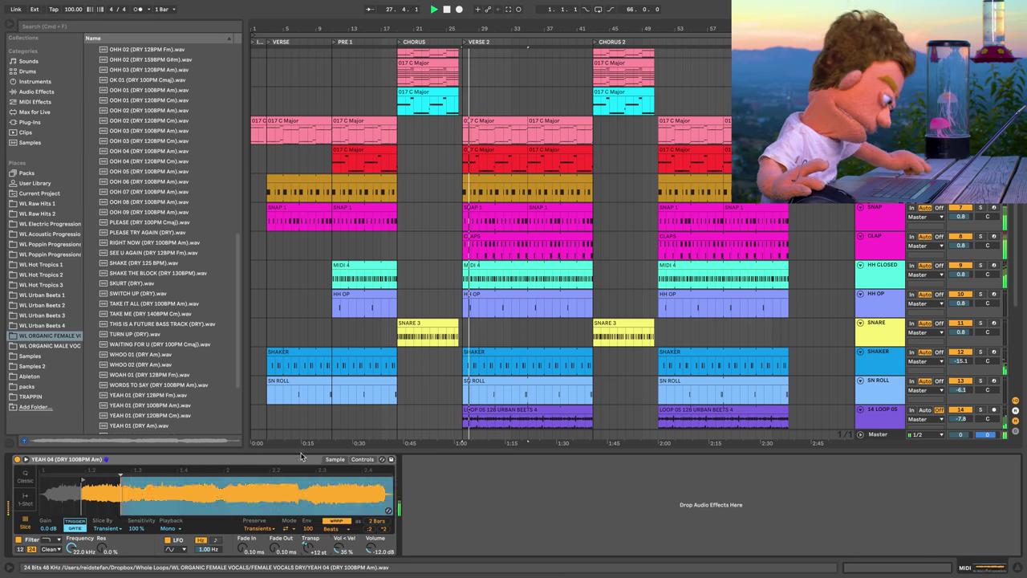
{"action": "key", "text": "space"}
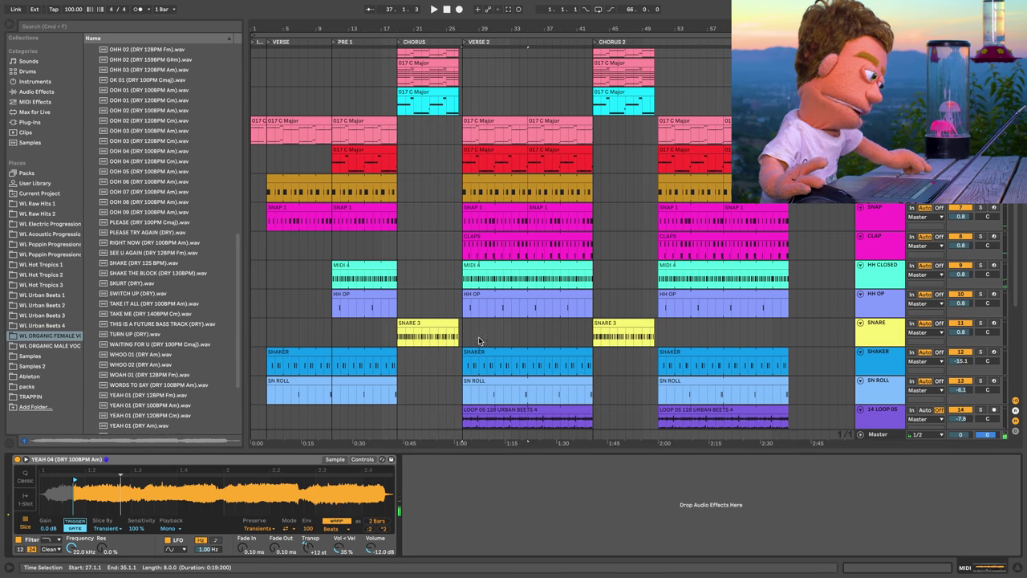
{"action": "scroll", "coordinate": [774, 213], "scroll_direction": "down", "scroll_amount": 3}
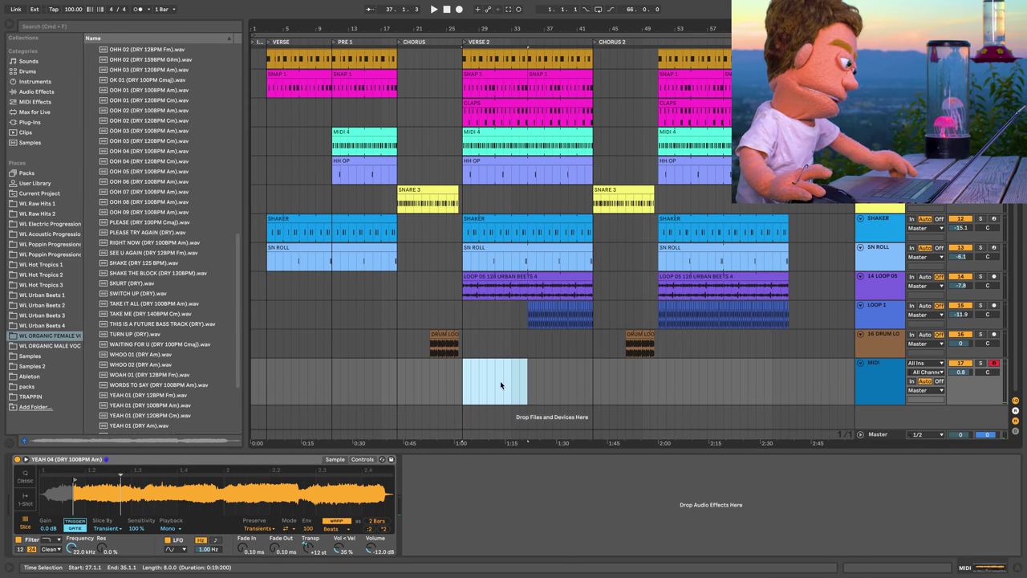
{"action": "left_click", "coordinate": [392, 376]}
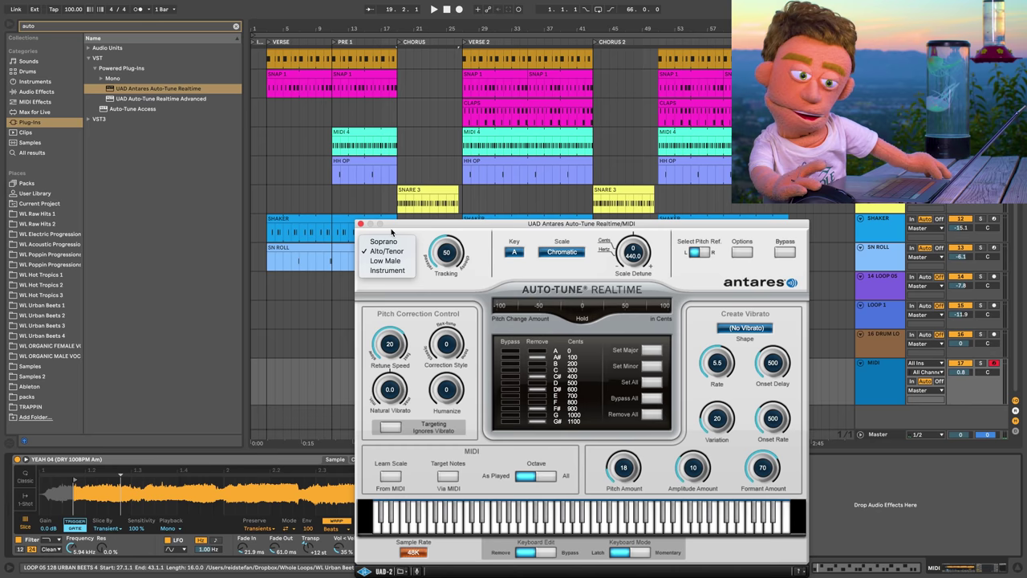
Set the input type of UAD Antares Auto-Tune Realtime to Soprano.
{"action": "left_click", "coordinate": [387, 251]}
{"action": "left_click", "coordinate": [385, 242]}
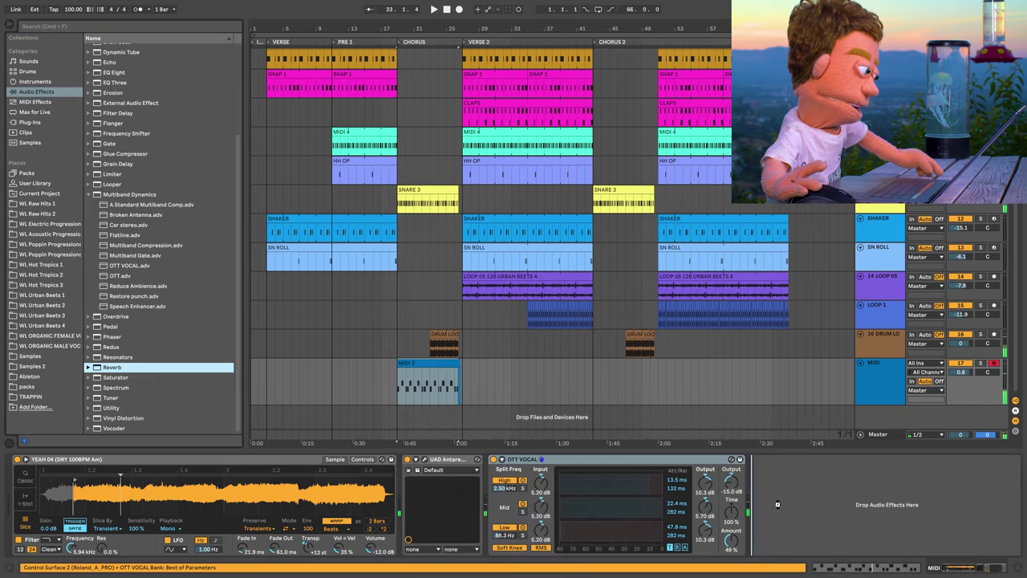
Add Reverb and Auto Filter to the vocal sample track's effect chain.
{"action": "left_click_drag", "start_coordinate": [778, 506], "coordinate": [787, 508]}
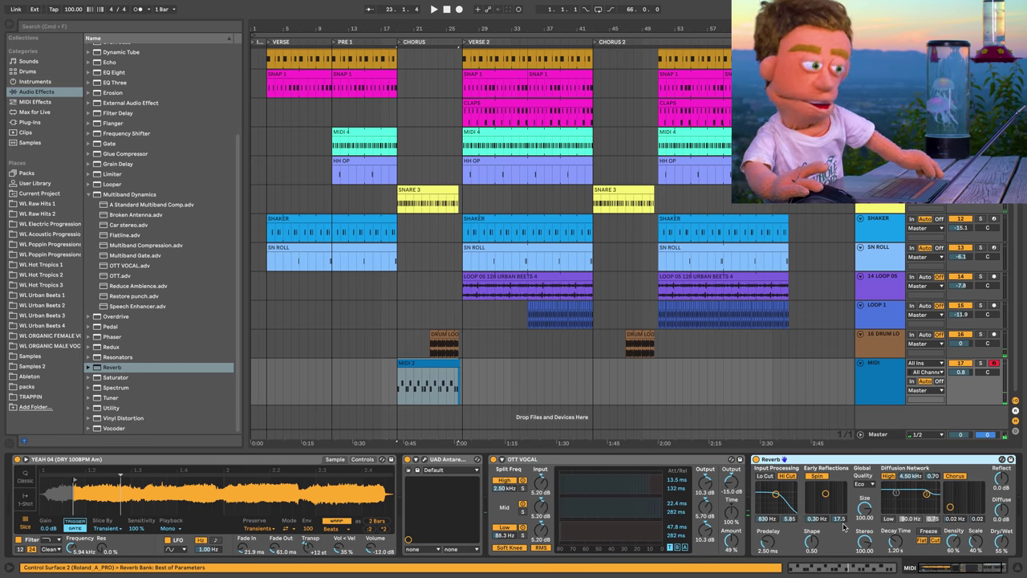
{"action": "scroll", "coordinate": [115, 73], "scroll_direction": "up", "scroll_amount": 5}
{"action": "double_click", "coordinate": [116, 68]}
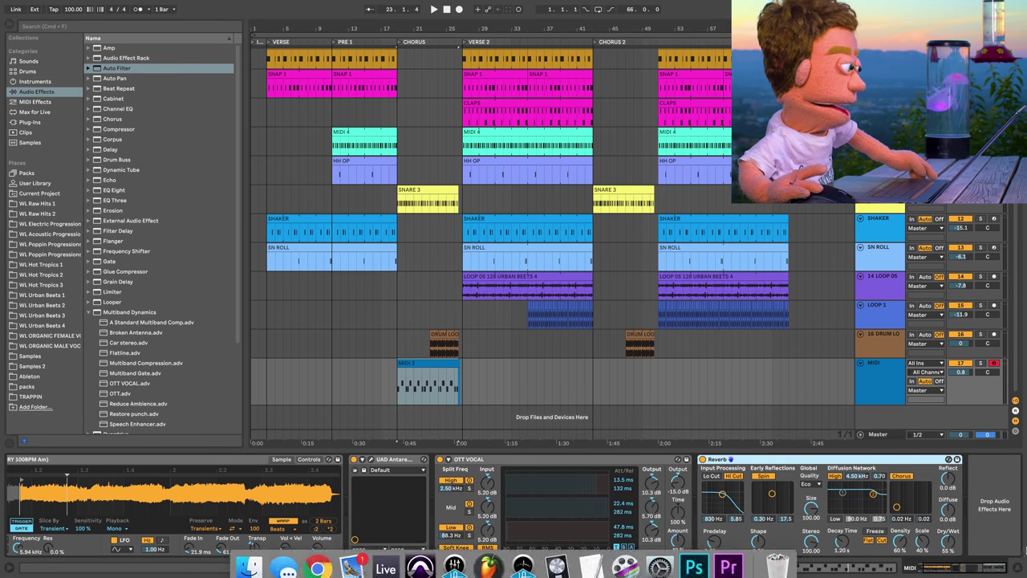
Load ShaperBox at the end of the vocal sample track's chain, add its Volume shaper and lower the Mid Mix.
{"action": "left_click", "coordinate": [43, 28]}
{"action": "type", "text": "shap"}
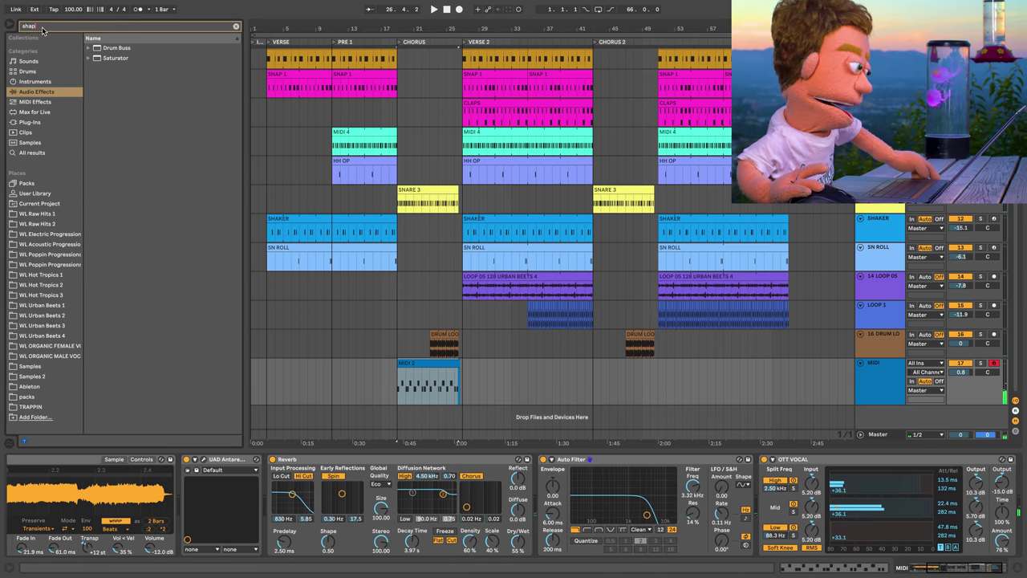
{"action": "left_click", "coordinate": [22, 122]}
{"action": "left_click", "coordinate": [118, 130]}
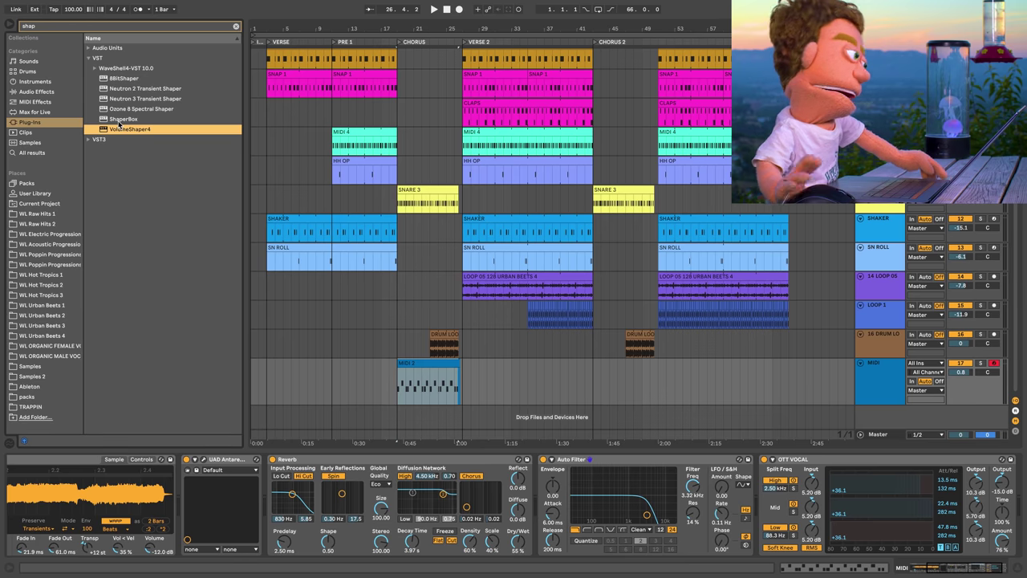
{"action": "left_click", "coordinate": [121, 120]}
{"action": "left_click_drag", "start_coordinate": [395, 267], "coordinate": [397, 270]}
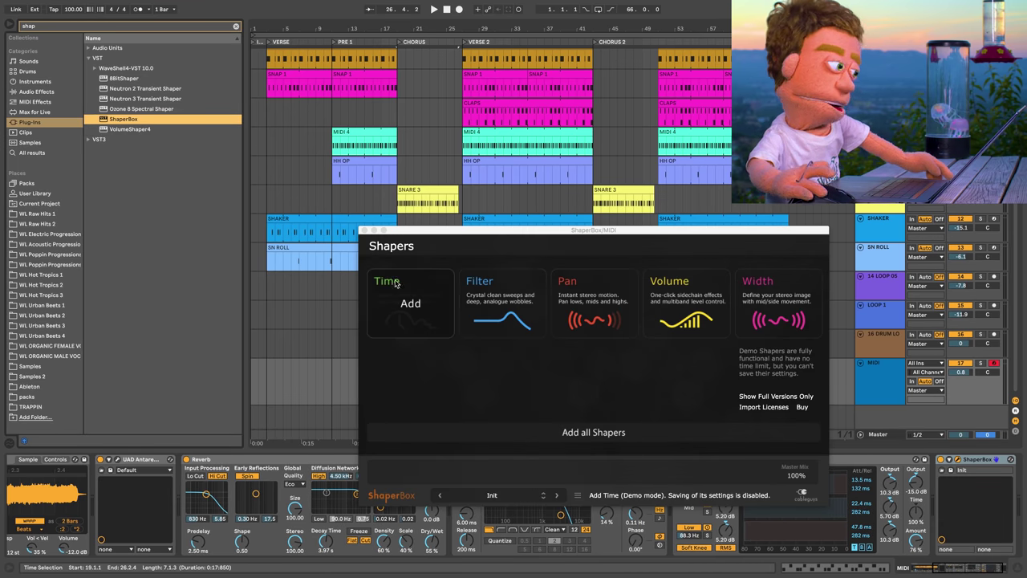
{"action": "left_click", "coordinate": [685, 300]}
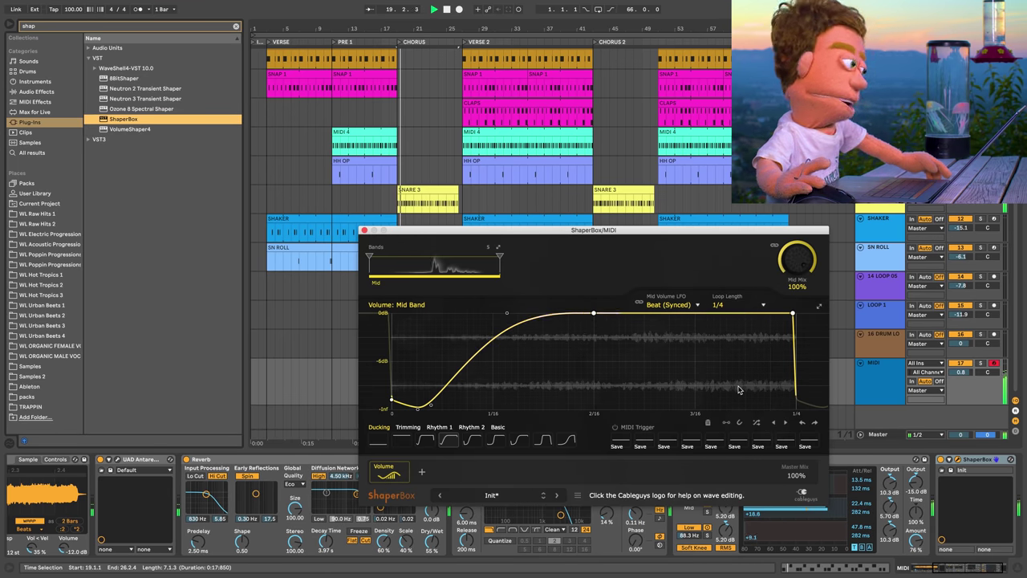
{"action": "left_click_drag", "start_coordinate": [796, 270], "coordinate": [795, 306]}
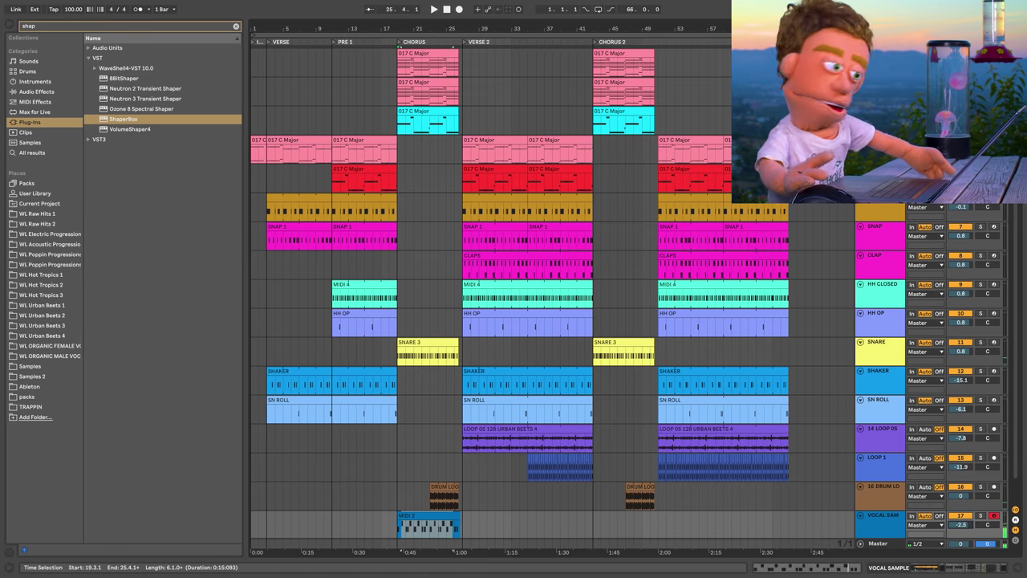
Move the VOCAL SAMPLE track up between the PLUCC and 808 tracks.
{"action": "scroll", "coordinate": [558, 293], "scroll_direction": "down", "scroll_amount": 1}
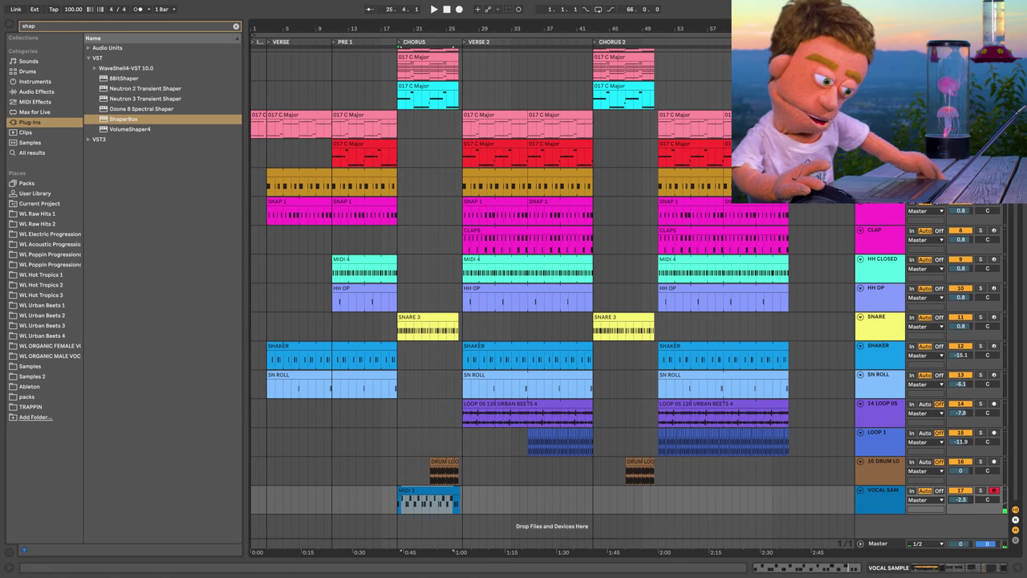
{"action": "left_click", "coordinate": [880, 490]}
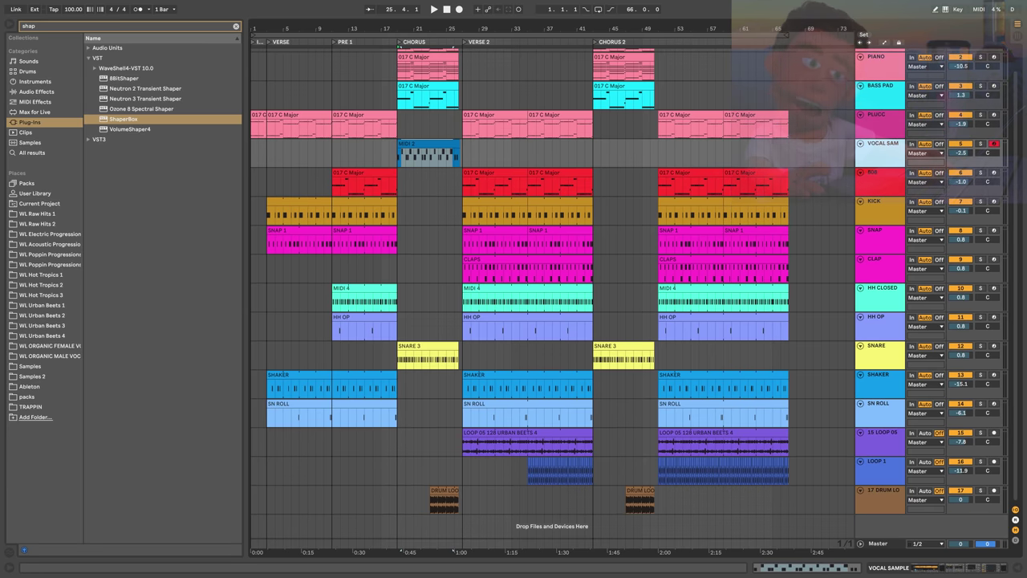
{"action": "scroll", "coordinate": [553, 322], "scroll_direction": "up", "scroll_amount": 2}
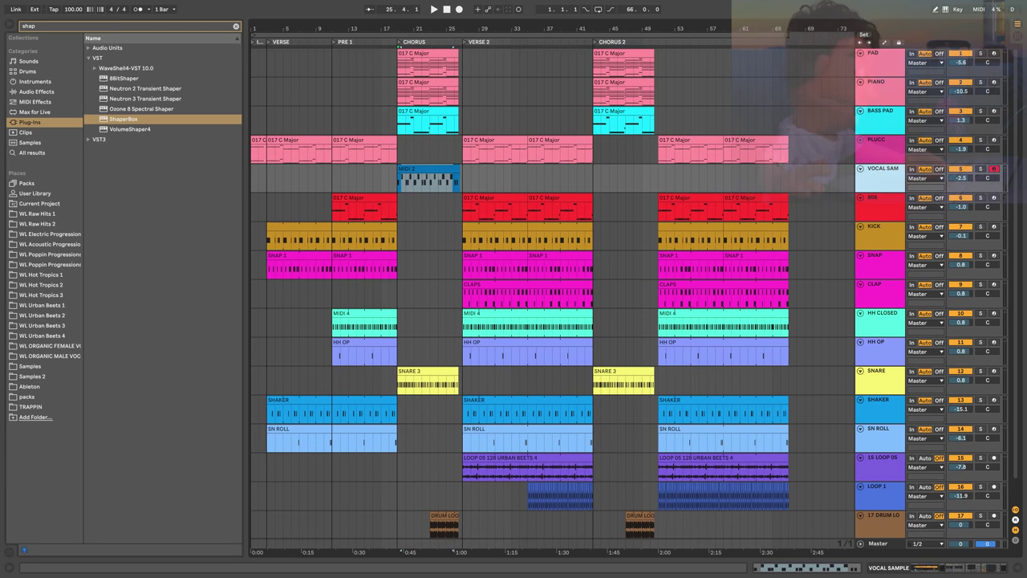
Group all tracks from 808 through DRUM LOOP, colour the group the darkest grey and name it DRUMS.
{"action": "key", "text": "Down"}
{"action": "scroll", "coordinate": [553, 293], "scroll_direction": "down", "scroll_amount": 1}
{"action": "left_click", "coordinate": [886, 493], "text": "shift"}
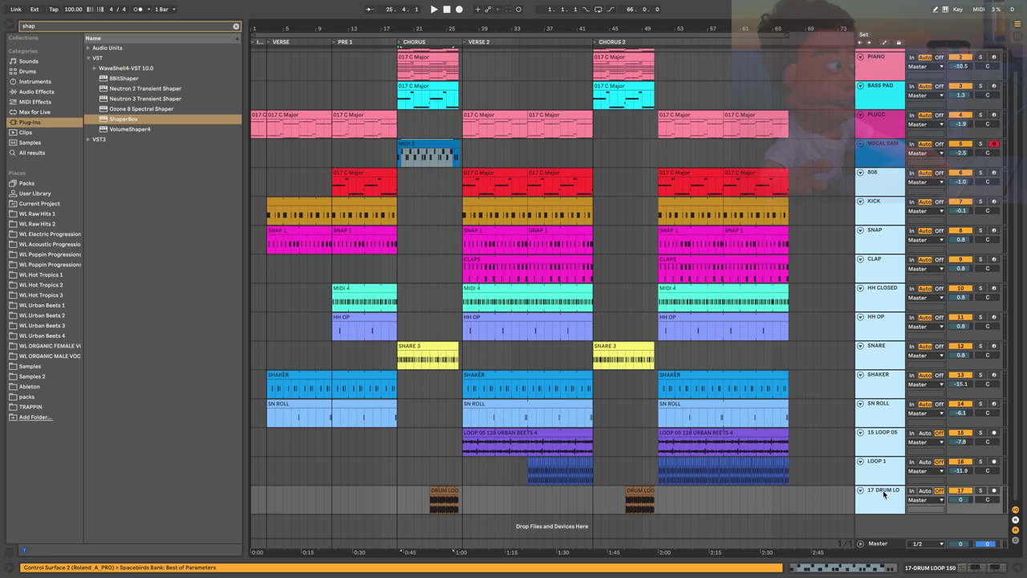
{"action": "key", "text": "super+g"}
{"action": "right_click", "coordinate": [875, 182]}
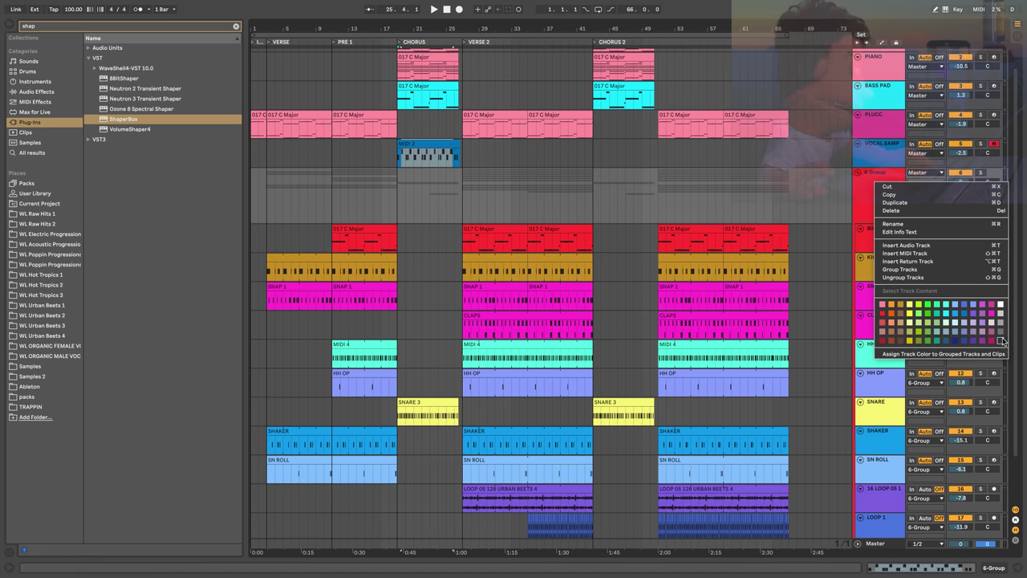
{"action": "left_click", "coordinate": [1001, 341]}
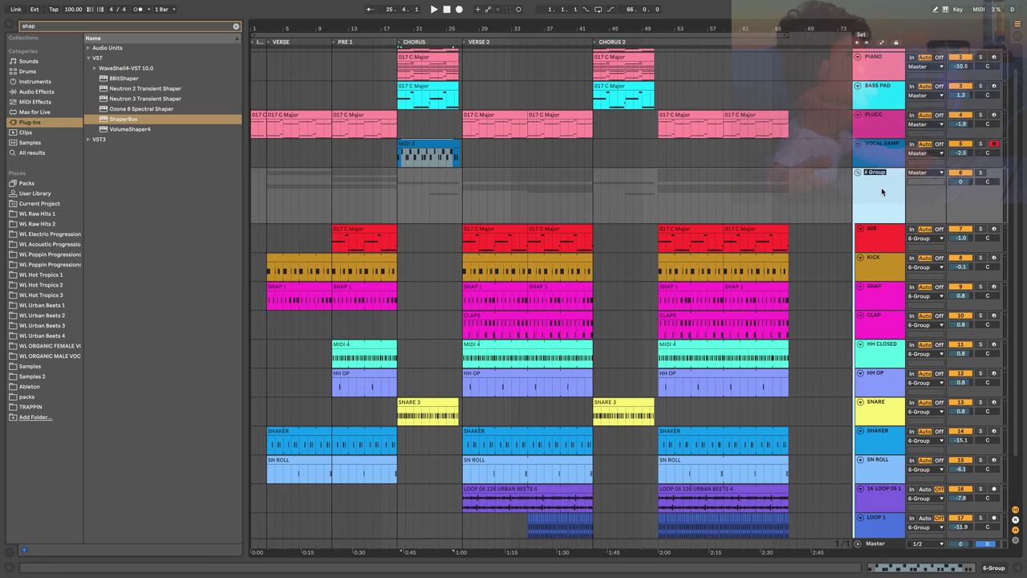
{"action": "type", "text": "DRUMS"}
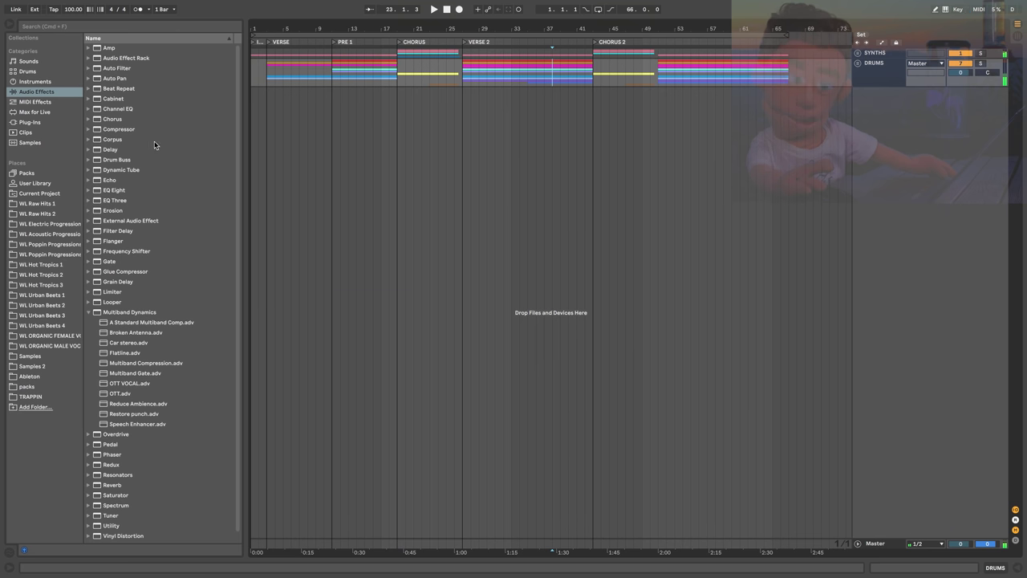
Add Drum Buss to the DRUMS group and set its drive type to Hard during playback.
{"action": "left_click", "coordinate": [149, 140]}
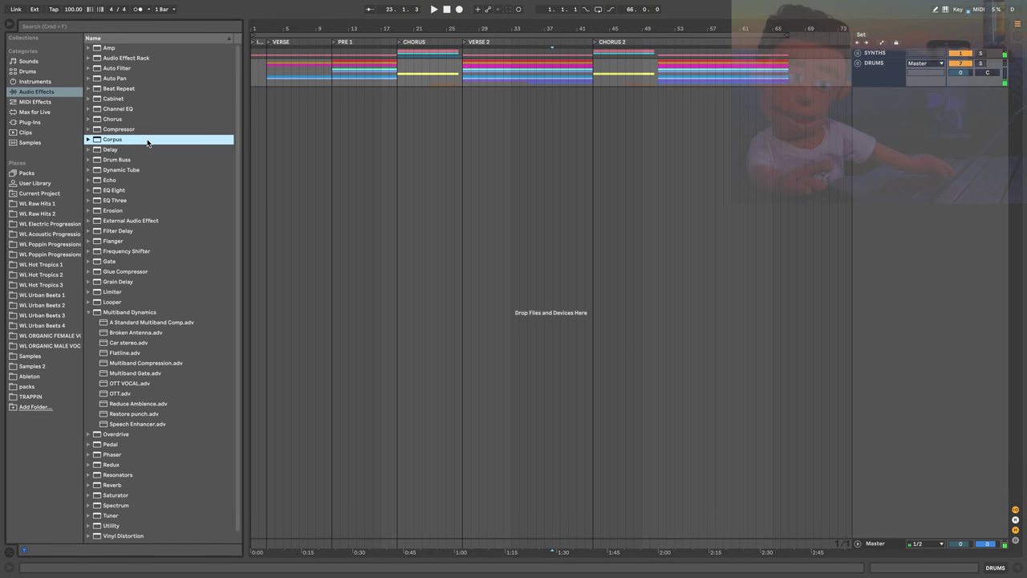
{"action": "left_click", "coordinate": [126, 160]}
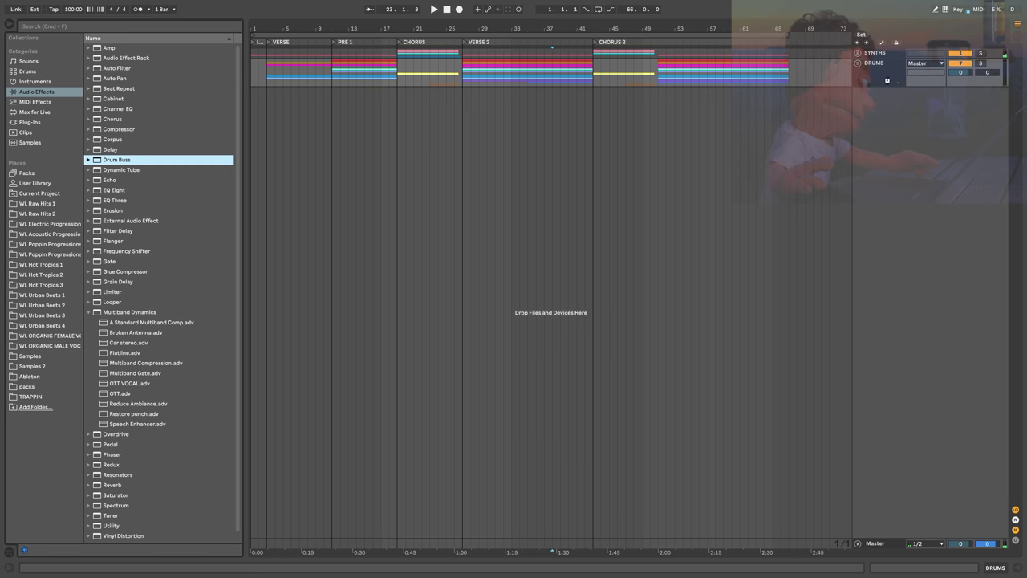
{"action": "left_click_drag", "start_coordinate": [888, 81], "coordinate": [888, 80]}
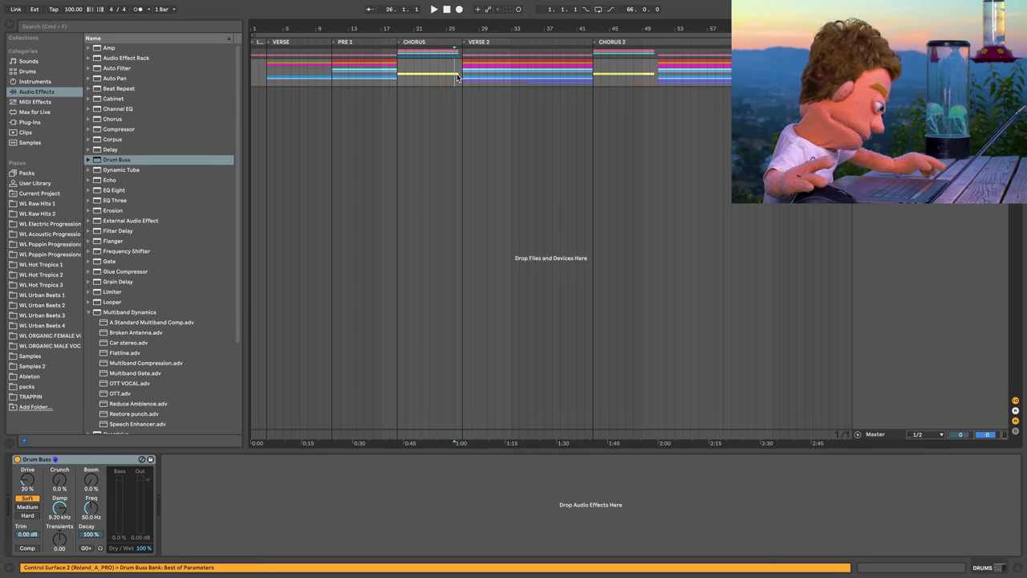
{"action": "key", "text": "space"}
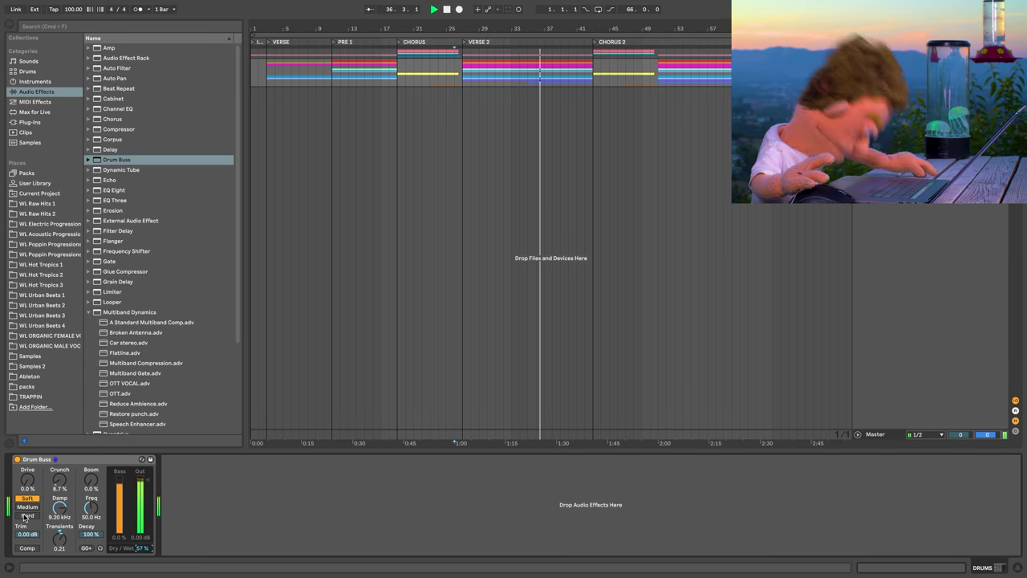
{"action": "left_click", "coordinate": [24, 516]}
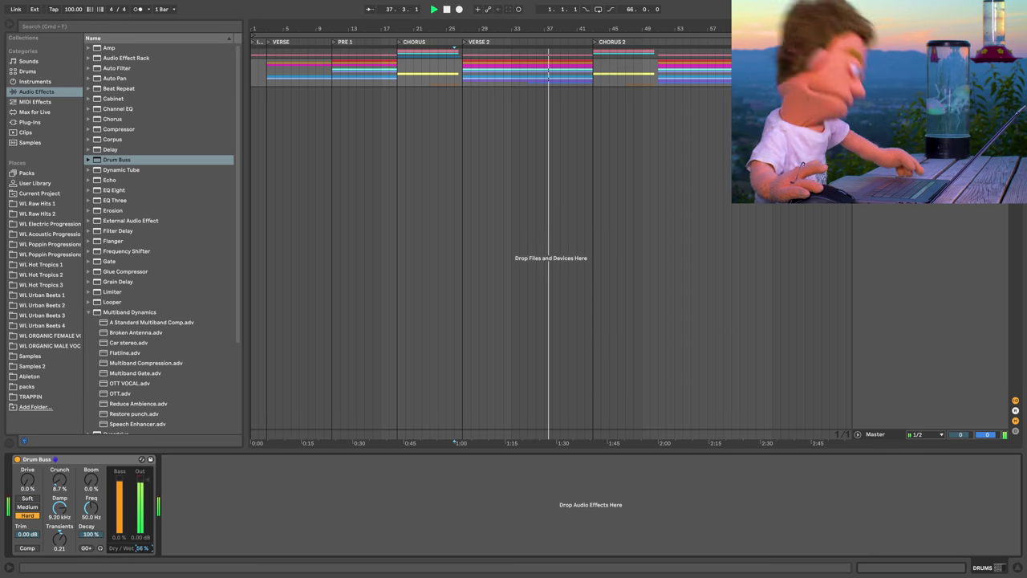
Change the Drum Buss drive type to Medium and set its Dry/Wet to 47%.
{"action": "left_click", "coordinate": [28, 499]}
{"action": "left_click", "coordinate": [29, 507]}
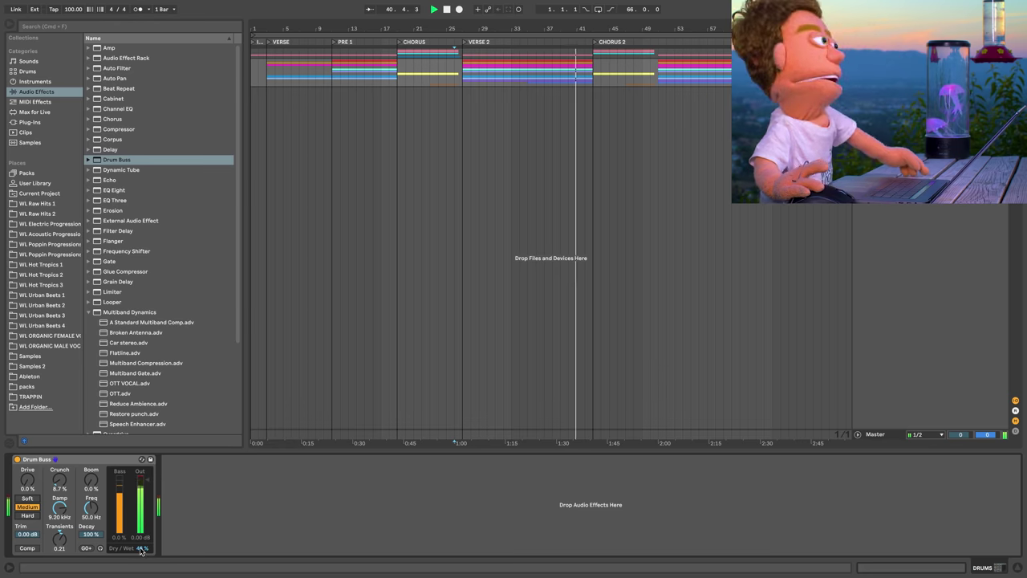
{"action": "left_click_drag", "start_coordinate": [143, 549], "coordinate": [142, 551]}
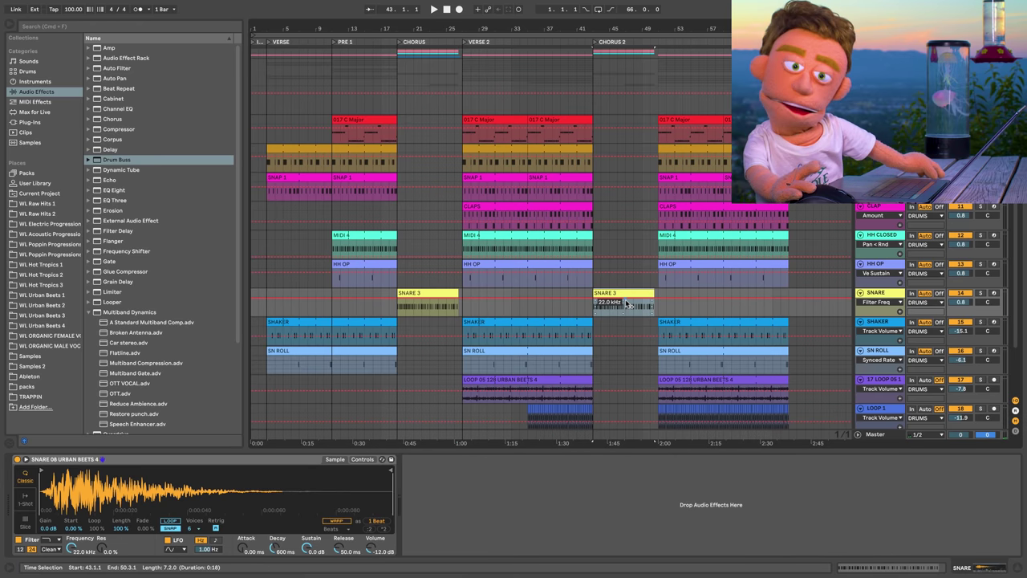
Look through the drum tracks inside the DRUMS group and leave the group collapsed.
{"action": "left_click_drag", "start_coordinate": [623, 297], "coordinate": [623, 300]}
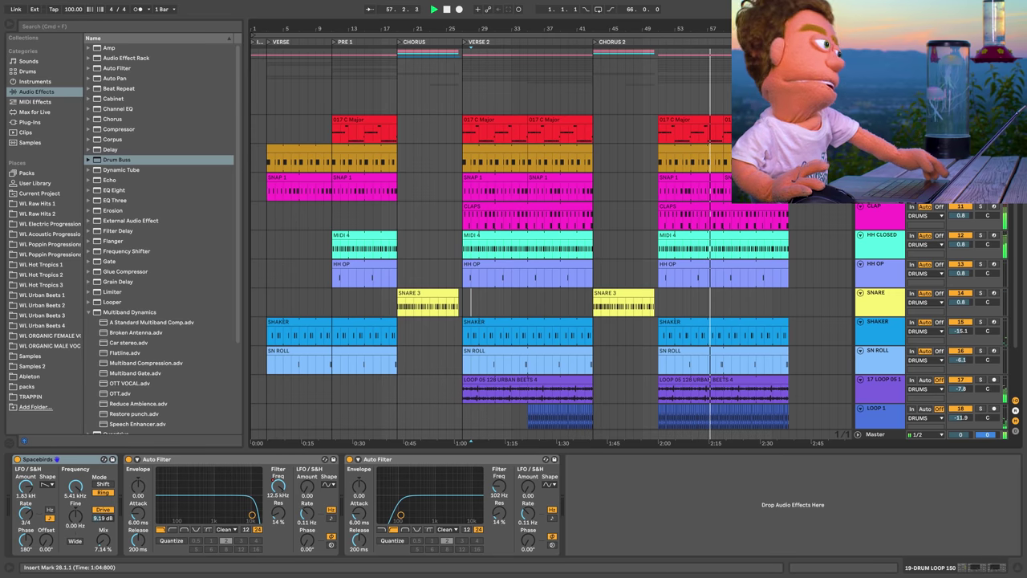
{"action": "left_click", "coordinate": [858, 63]}
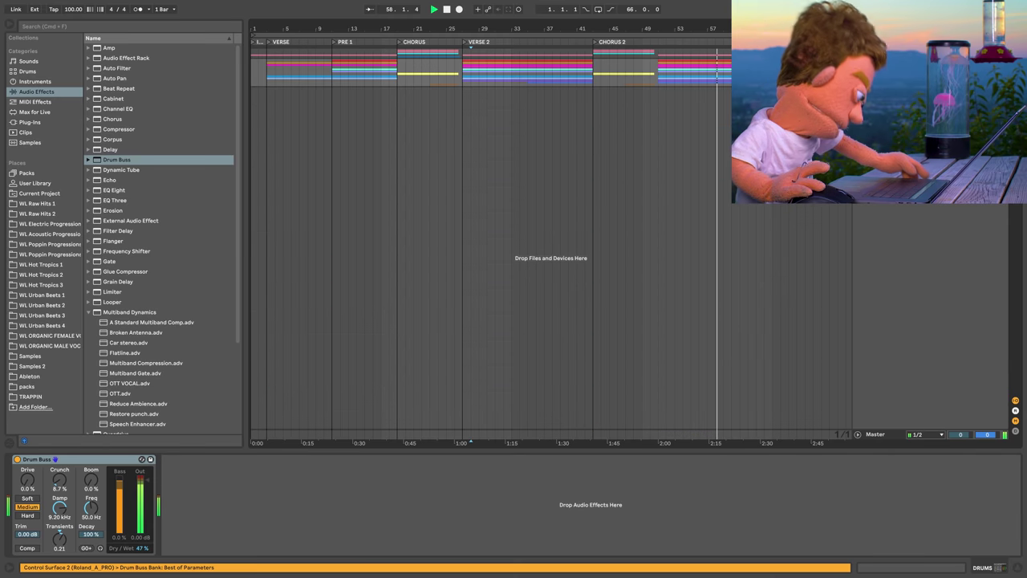
{"action": "scroll", "coordinate": [551, 240], "scroll_direction": "up", "scroll_amount": 4}
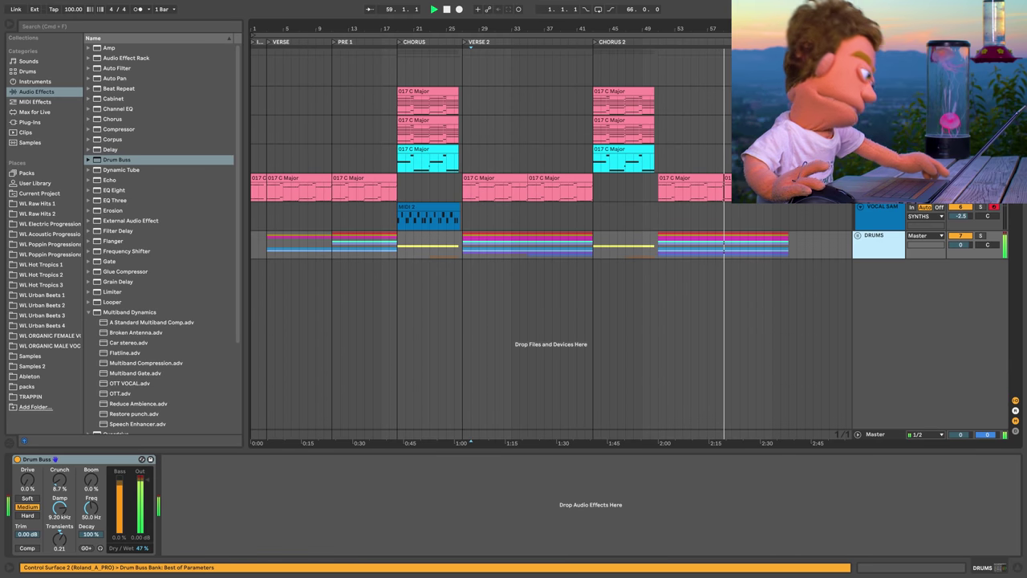
{"action": "key", "text": "space"}
{"action": "left_click", "coordinate": [858, 235]}
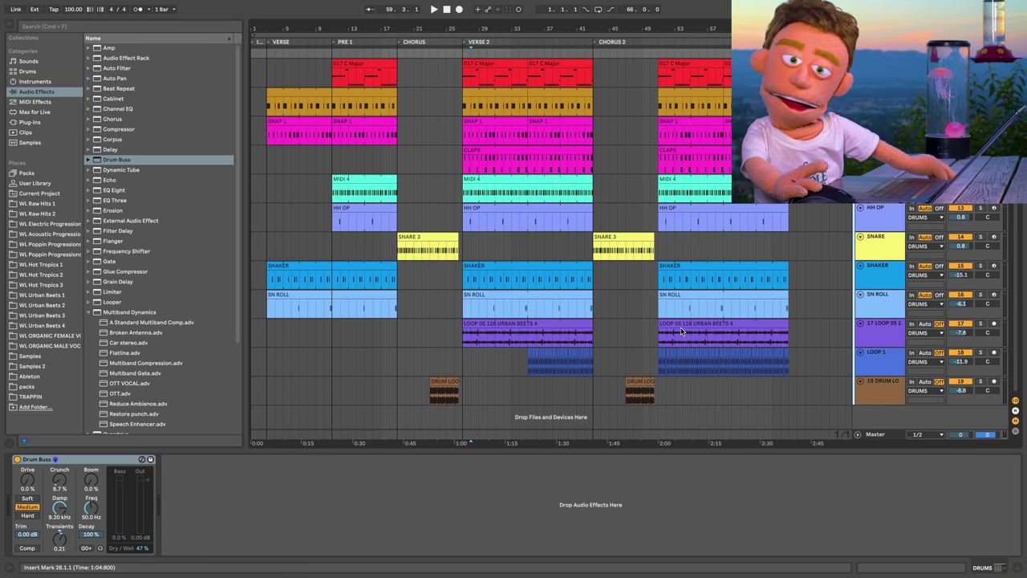
{"action": "scroll", "coordinate": [828, 298], "scroll_direction": "up", "scroll_amount": 6}
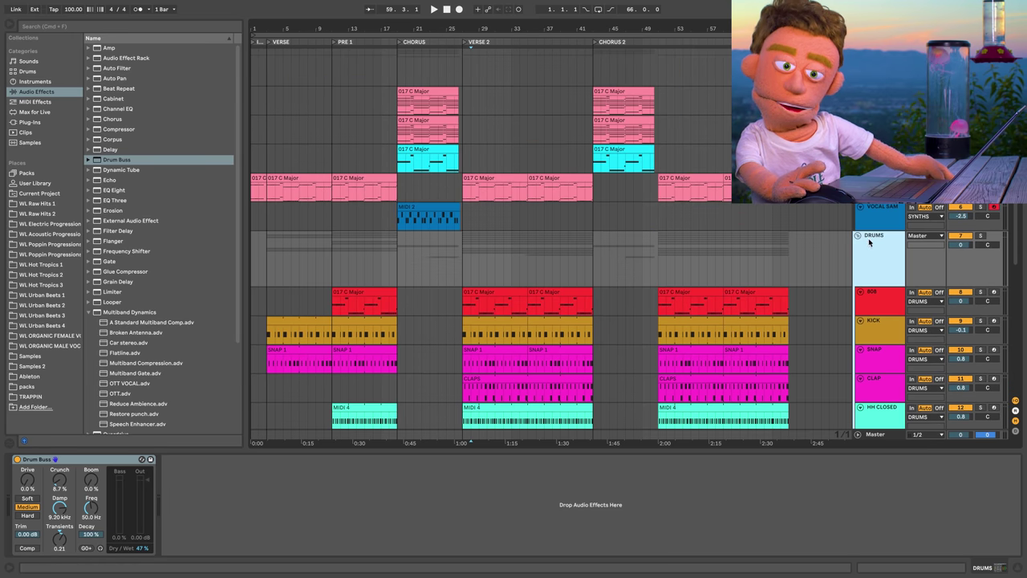
{"action": "left_click", "coordinate": [858, 235]}
Duplicate the VOCAL SAMPLE track, copy its chorus clip to the start of VERSE 2, and transpose its sampler to -12 st.
{"action": "left_click", "coordinate": [896, 218]}
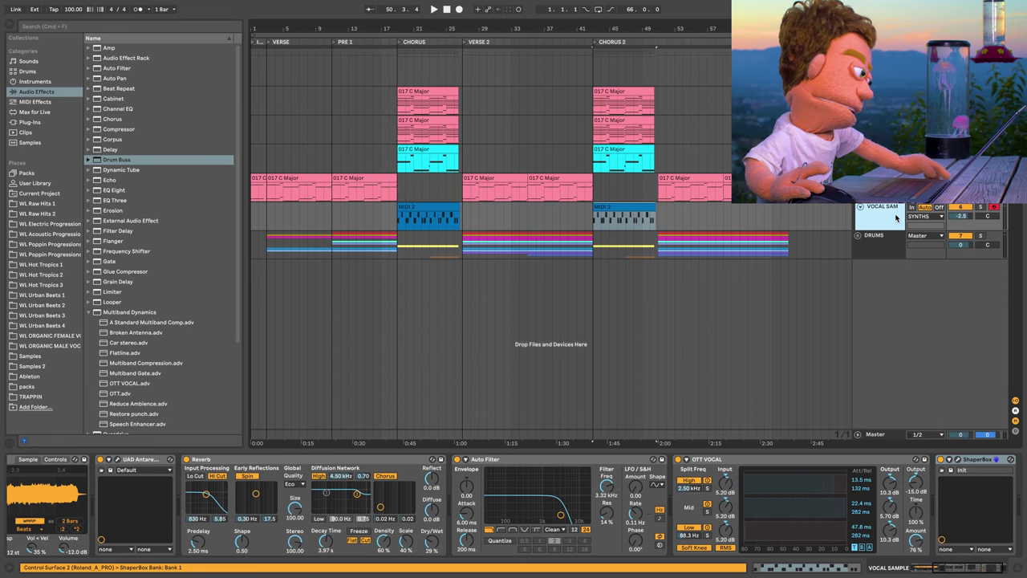
{"action": "key", "text": "super+d"}
{"action": "left_click_drag", "start_coordinate": [434, 255], "coordinate": [500, 255]}
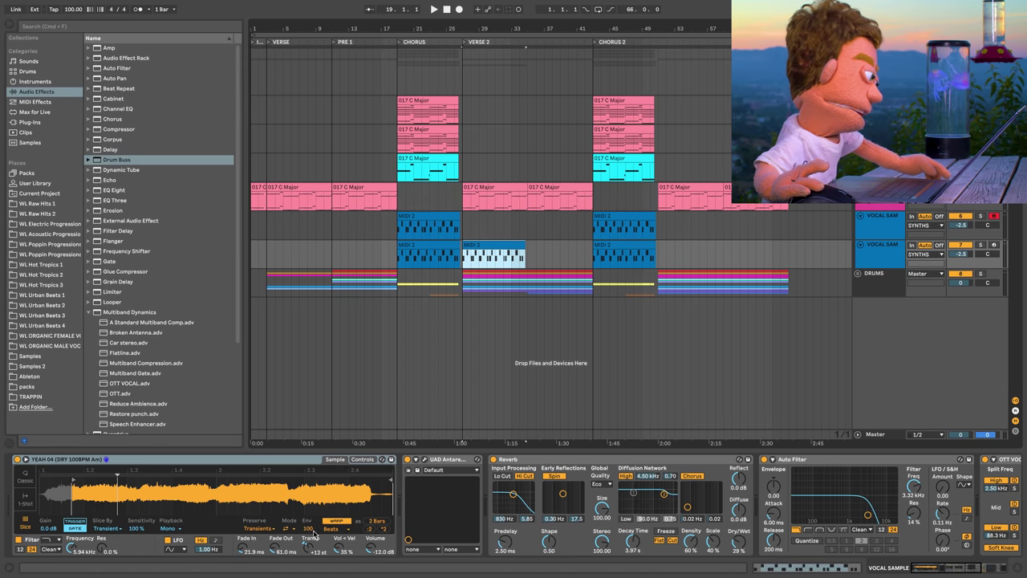
{"action": "left_click", "coordinate": [308, 546]}
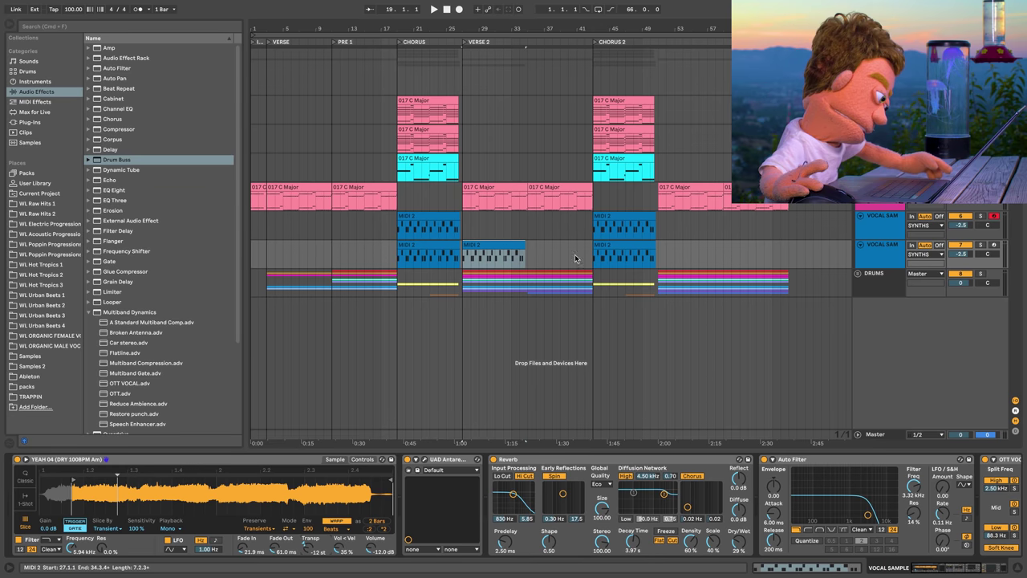
Remove the duplicate vocal track's chorus clips, loop the first two bars of its VERSE 2 clip, and extend that clip through the section.
{"action": "left_click", "coordinate": [426, 246]}
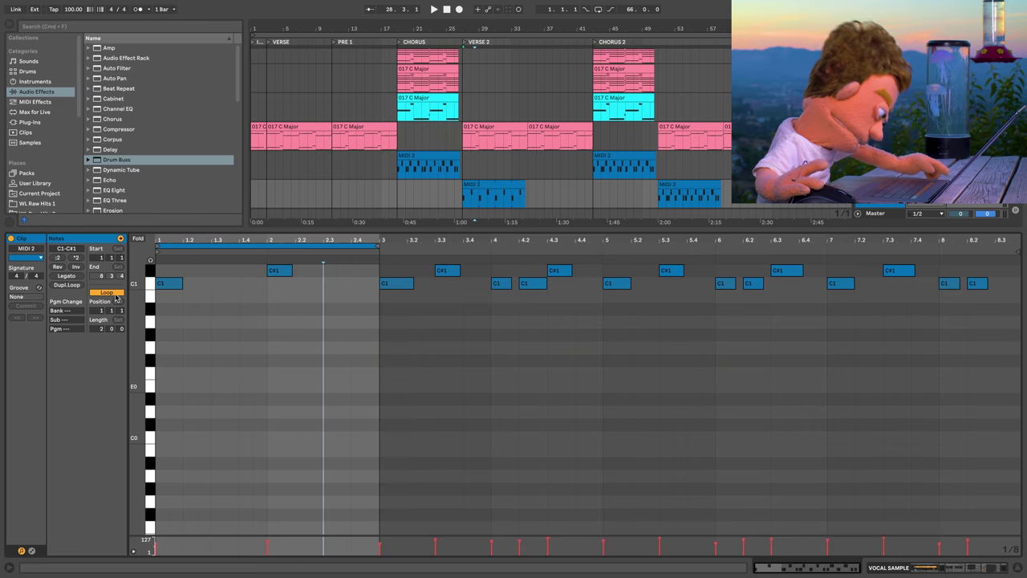
{"action": "key", "text": "space"}
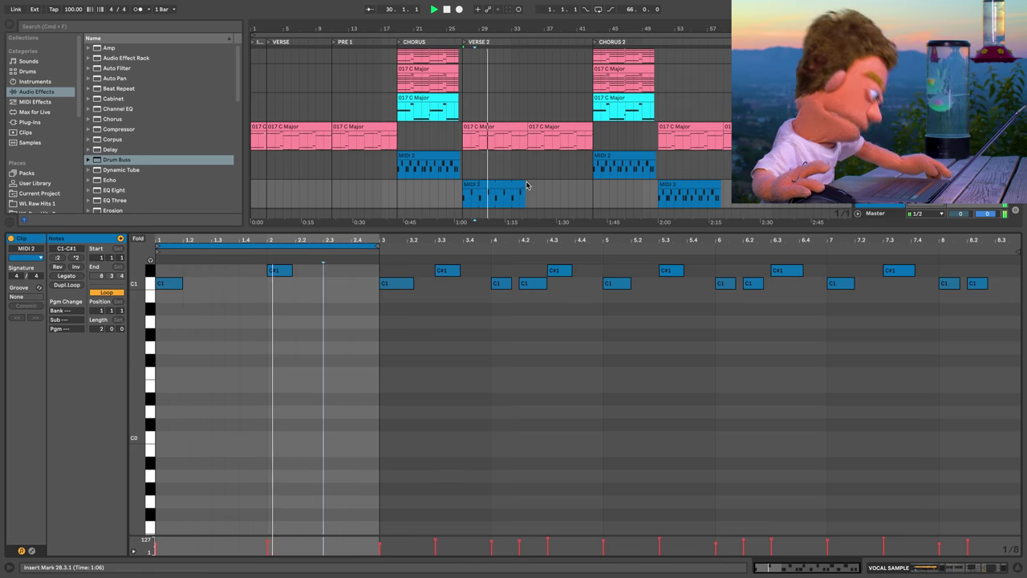
{"action": "left_click_drag", "start_coordinate": [527, 189], "coordinate": [572, 180]}
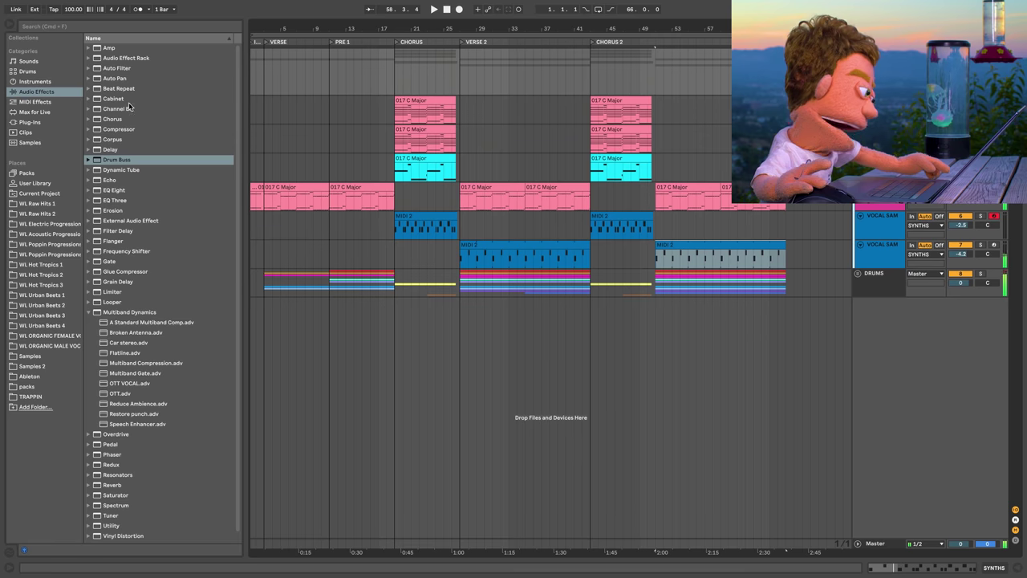
Add a Compressor to the SYNTHS group, sidechain it from KICK with the sidechain EQ on, and lower its threshold to -21.3 dB.
{"action": "double_click", "coordinate": [120, 129]}
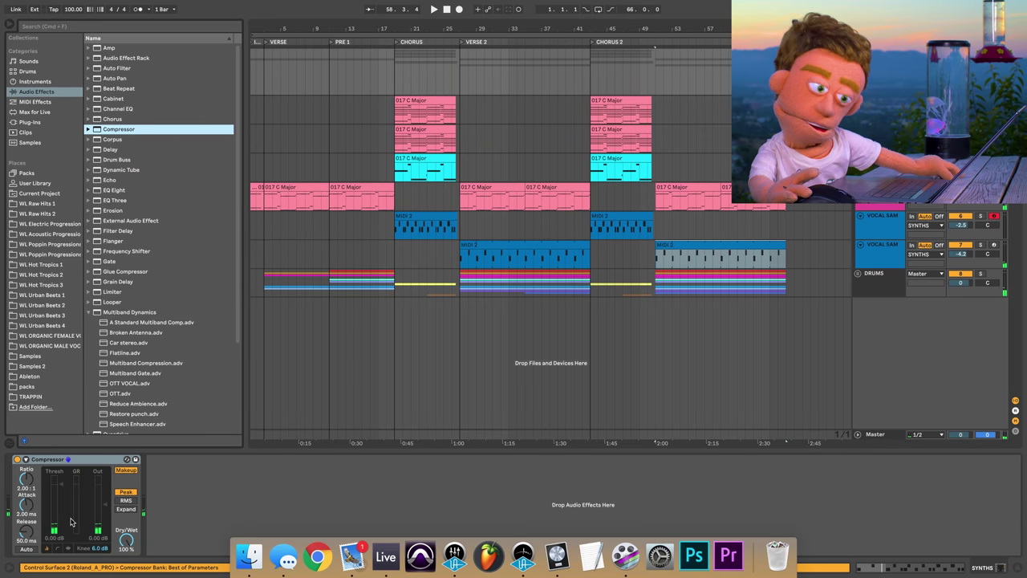
{"action": "left_click", "coordinate": [25, 460]}
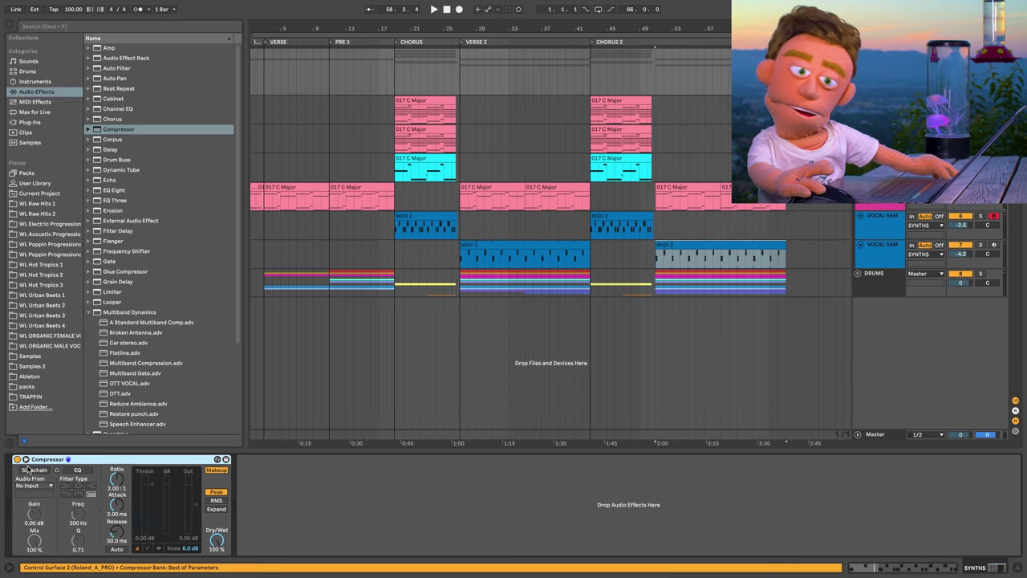
{"action": "left_click", "coordinate": [32, 485]}
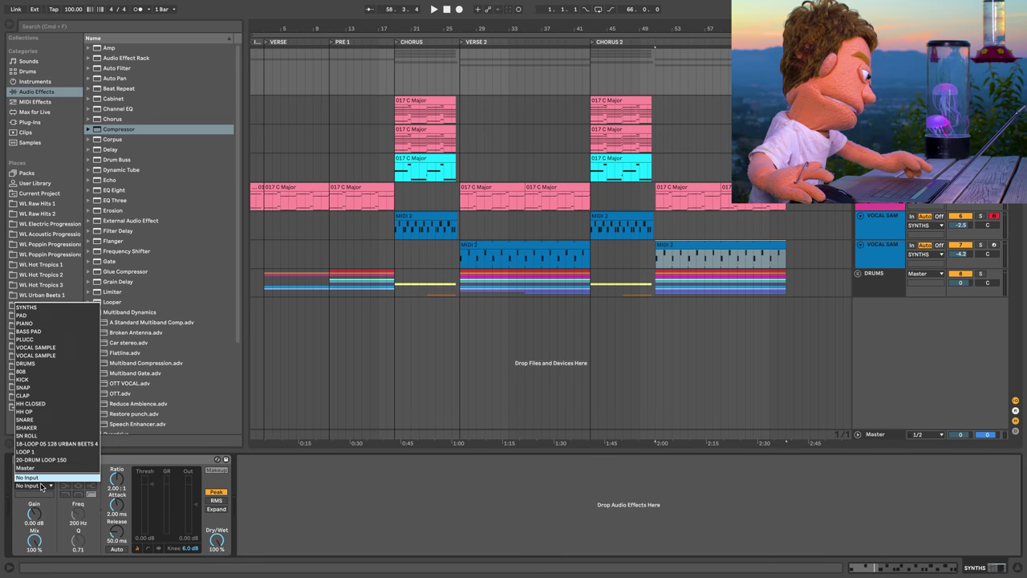
{"action": "left_click", "coordinate": [40, 379]}
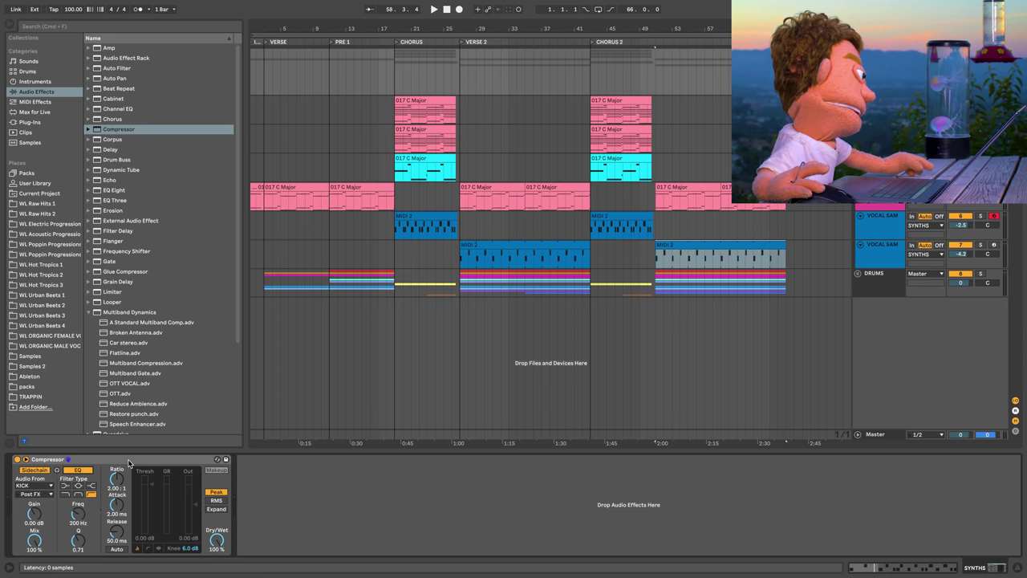
{"action": "left_click_drag", "start_coordinate": [148, 487], "coordinate": [151, 512]}
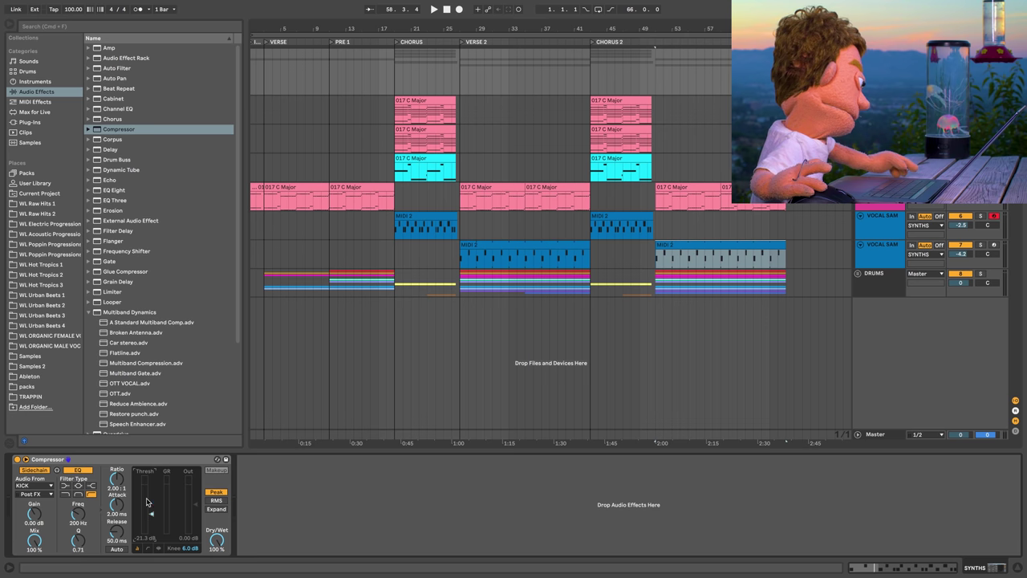
Duplicate the Compressor on the SYNTHS group and set the first one's sidechain source to CLAP.
{"action": "left_click", "coordinate": [116, 459]}
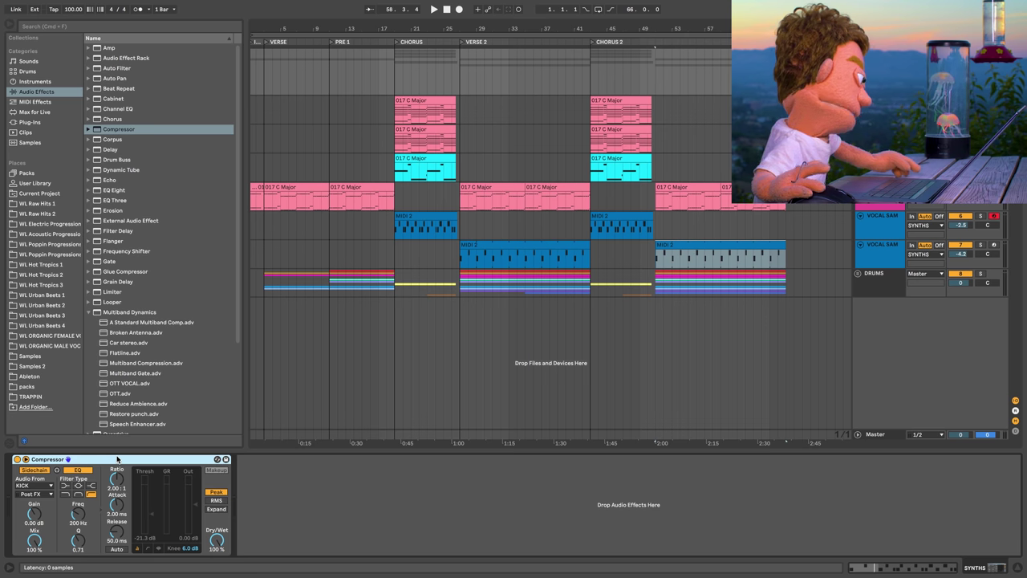
{"action": "key", "text": "super+d"}
{"action": "left_click", "coordinate": [39, 485]}
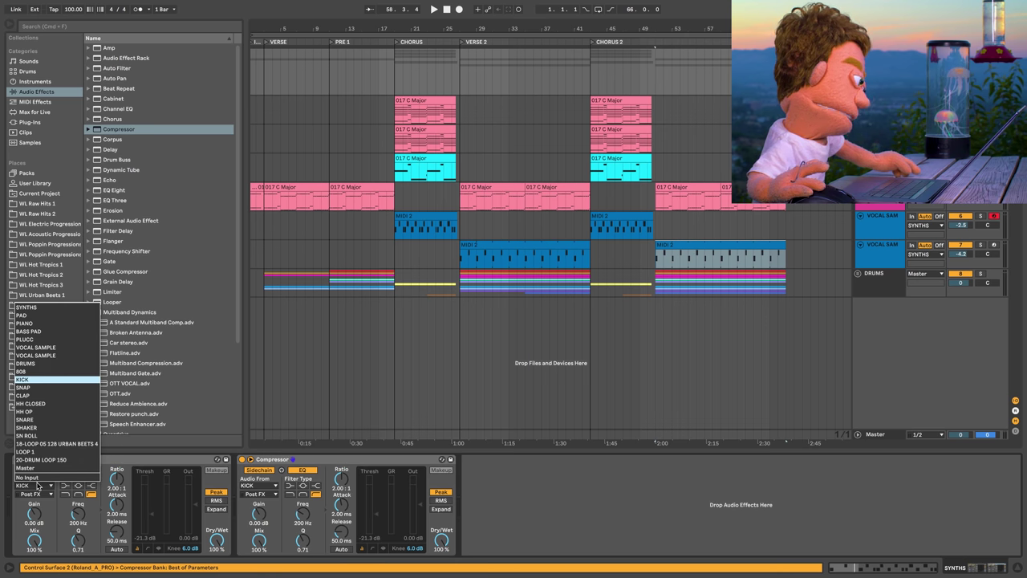
{"action": "left_click", "coordinate": [46, 396]}
Raise the CLAP-sidechained compressor's filter frequency and adjust its threshold during playback.
{"action": "key", "text": "space"}
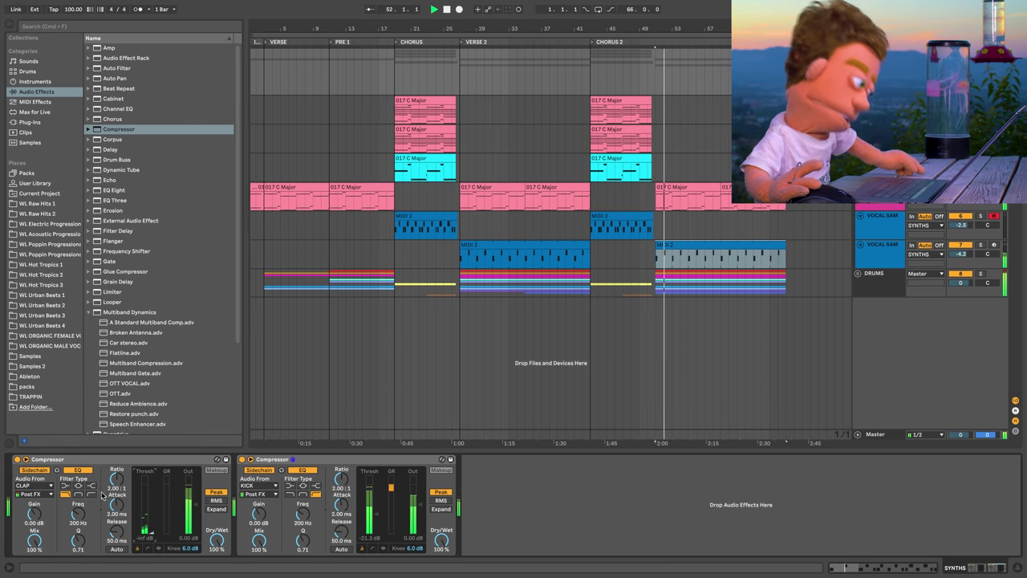
{"action": "left_click_drag", "start_coordinate": [78, 514], "coordinate": [78, 485]}
{"action": "left_click_drag", "start_coordinate": [151, 533], "coordinate": [151, 521]}
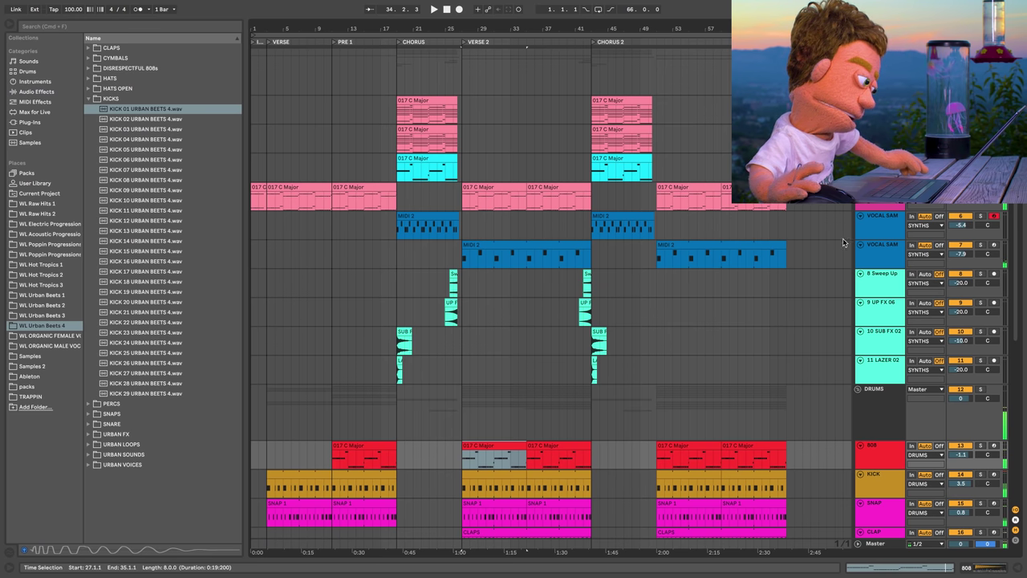
Search the plug-ins for "reverse" and load Initial Reverse onto the second VOCAL SAMPLE track.
{"action": "left_click", "coordinate": [866, 257]}
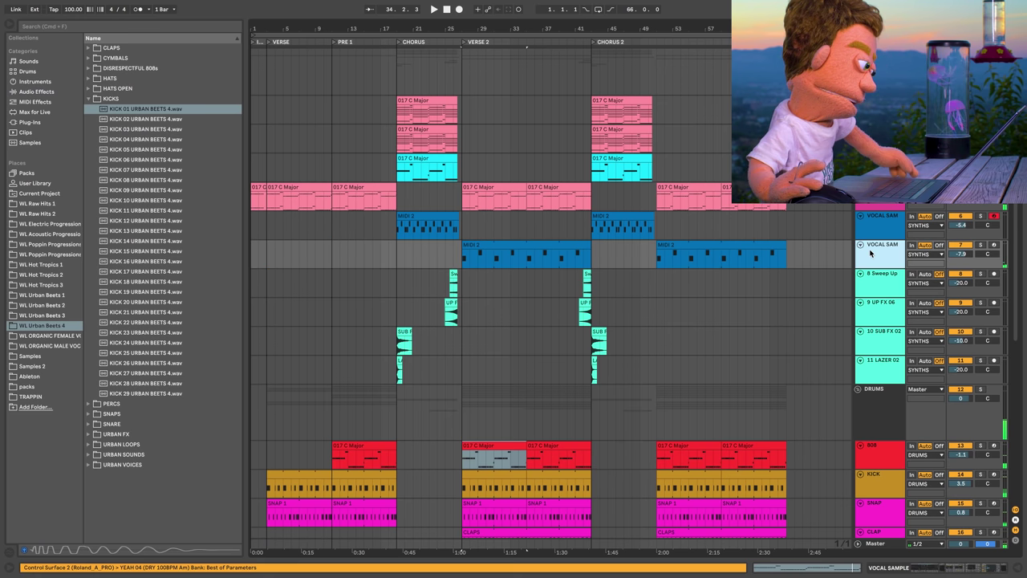
{"action": "left_click", "coordinate": [1002, 572]}
{"action": "left_click", "coordinate": [24, 22]}
{"action": "type", "text": "reverse"}
{"action": "left_click", "coordinate": [34, 122]}
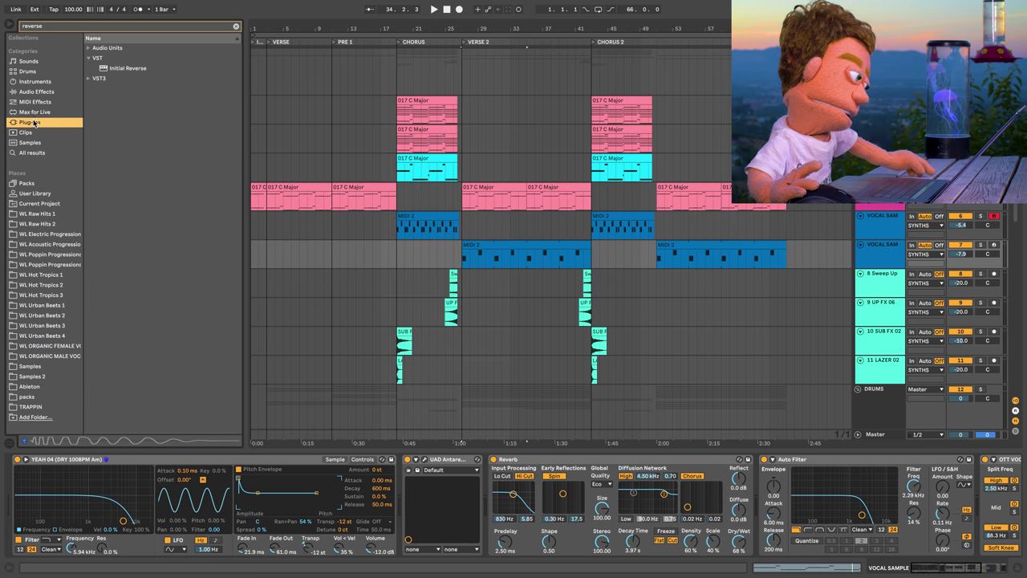
{"action": "left_click", "coordinate": [128, 69]}
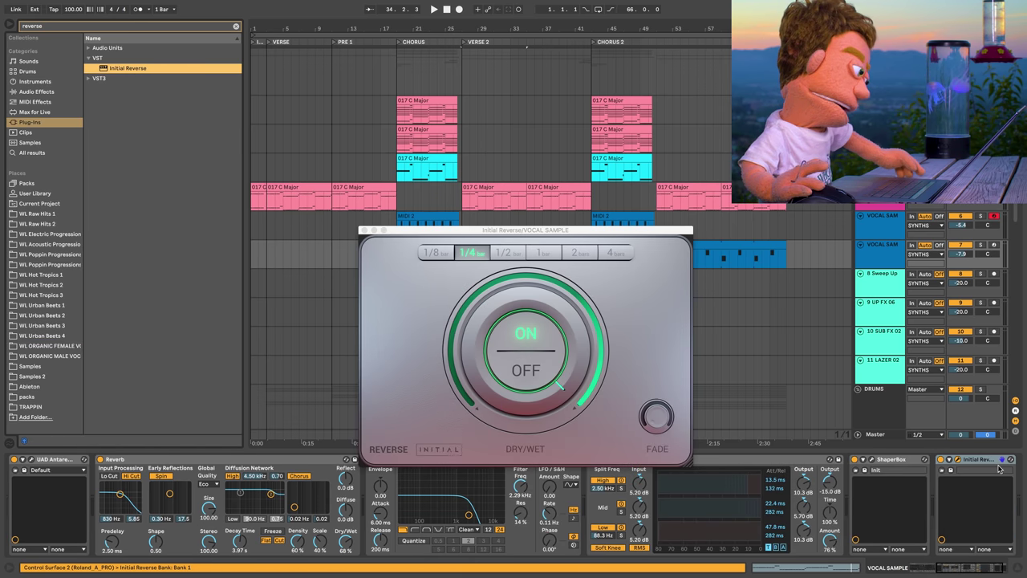
Group Initial Reverse into an Audio Effect Rack with a second chain, name its chain reverse, and move the rack before OTT VOCAL.
{"action": "left_click", "coordinate": [986, 460]}
{"action": "key", "text": "super+g"}
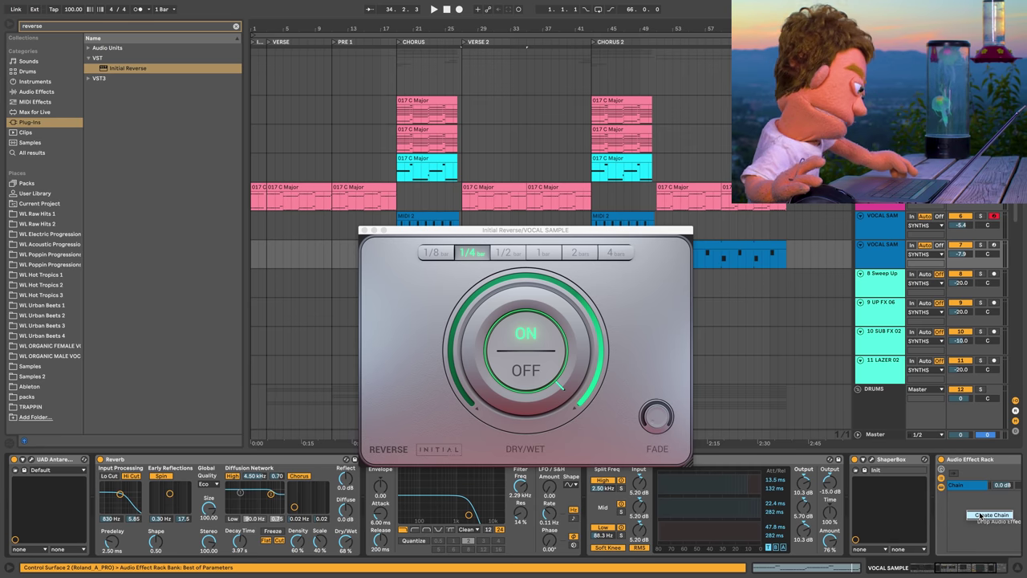
{"action": "left_click", "coordinate": [981, 514]}
{"action": "left_click", "coordinate": [805, 486]}
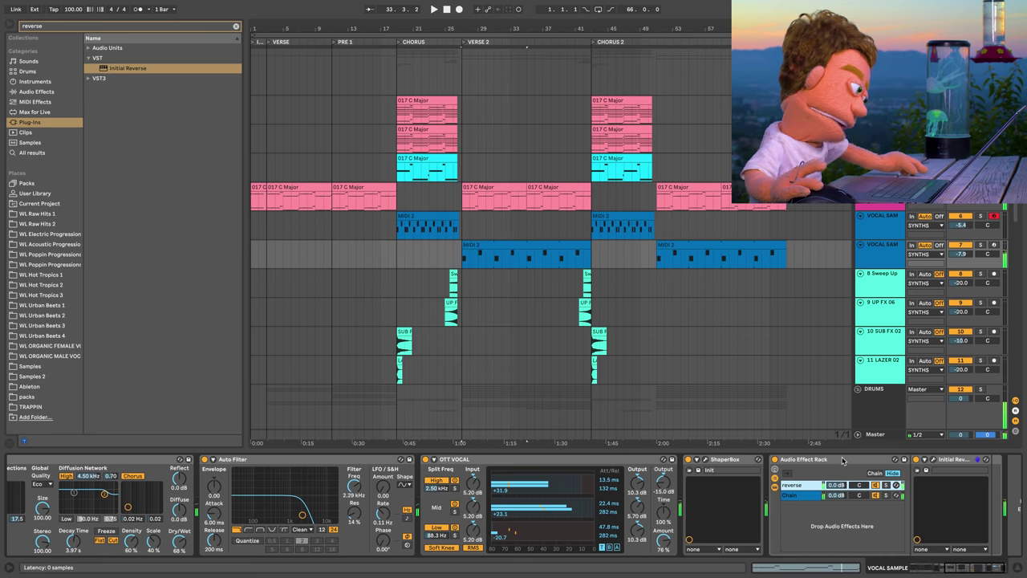
{"action": "left_click_drag", "start_coordinate": [842, 459], "coordinate": [470, 485]}
{"action": "key", "text": "space"}
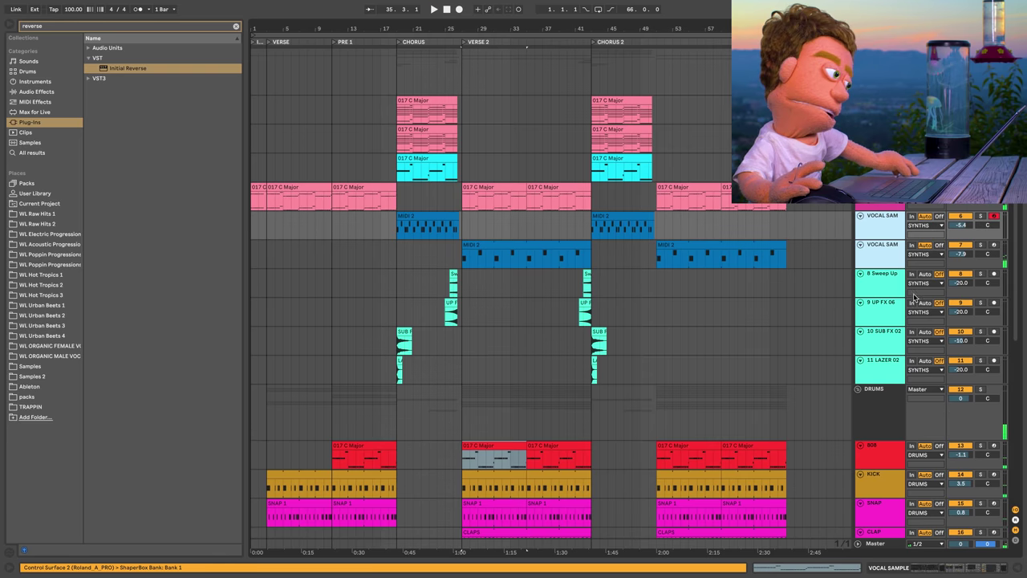
Add Saturator to the second VOCAL SAMPLE track and place it directly before OTT VOCAL.
{"action": "left_click", "coordinate": [867, 255]}
{"action": "left_click", "coordinate": [28, 92]}
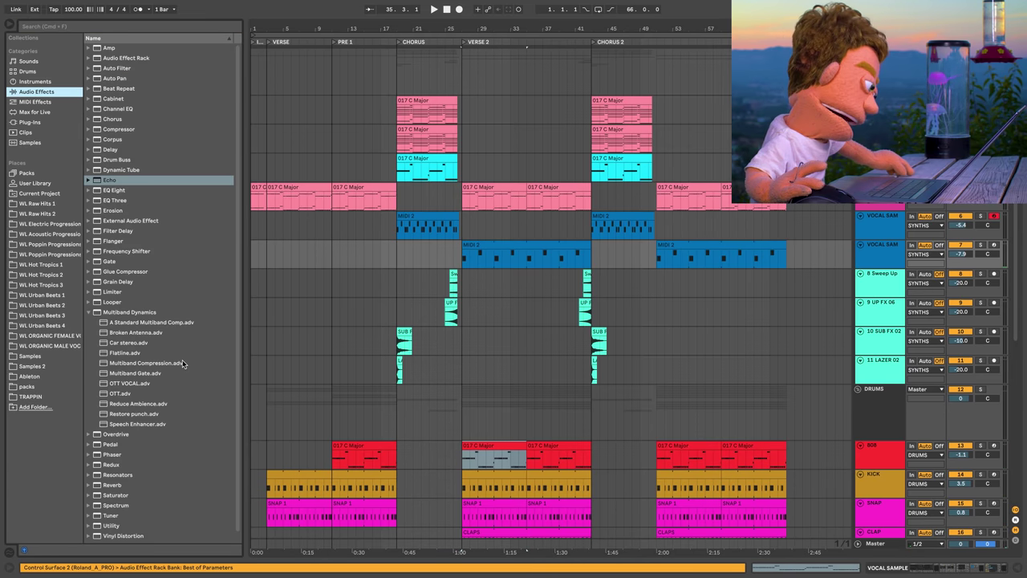
{"action": "scroll", "coordinate": [183, 364], "scroll_direction": "down", "scroll_amount": 1}
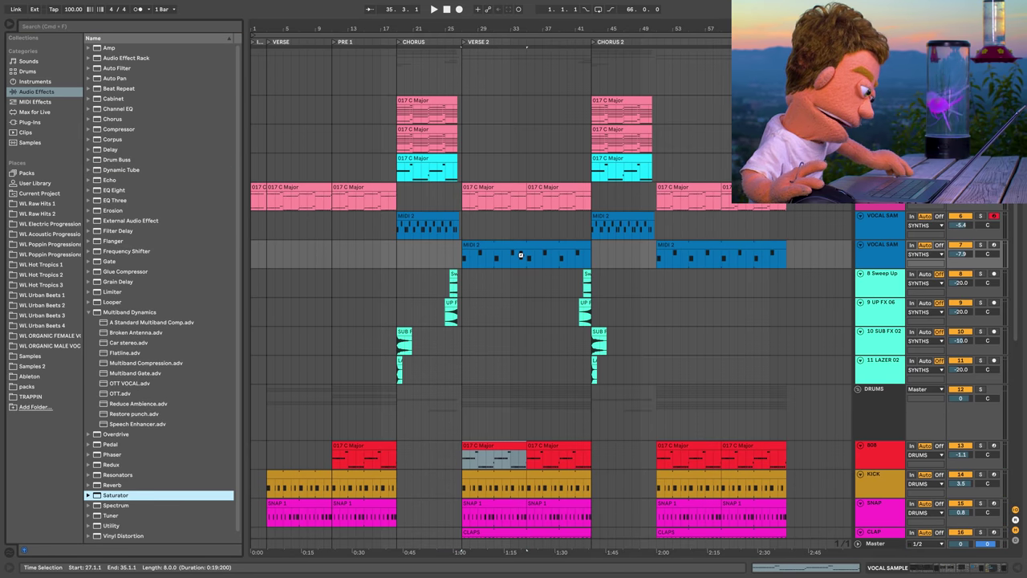
{"action": "left_click", "coordinate": [901, 567]}
{"action": "left_click", "coordinate": [562, 504]}
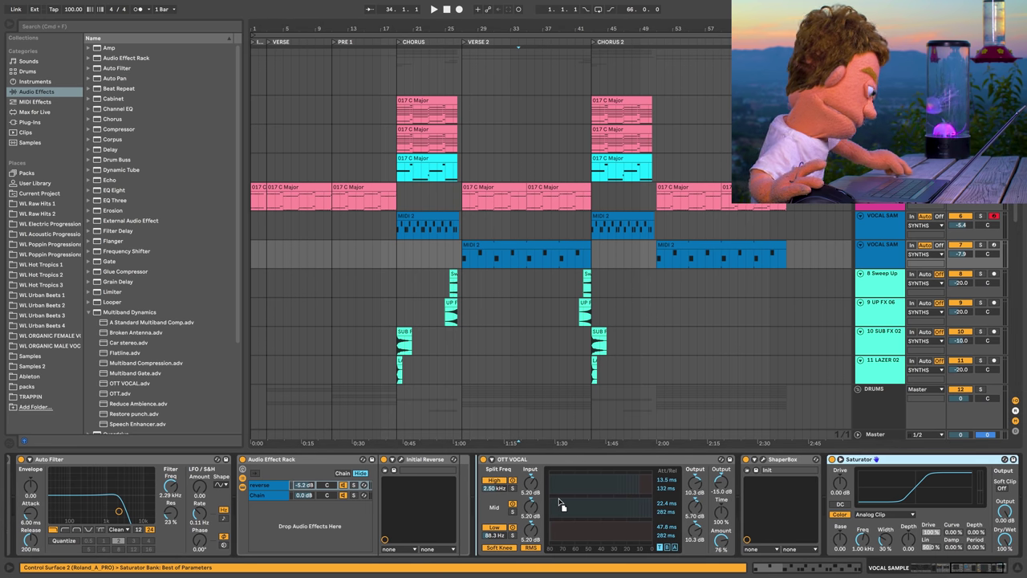
Set the Saturator's drive to 10.1 dB and its Dry/Wet to 44.4% during playback.
{"action": "left_click_drag", "start_coordinate": [531, 502], "coordinate": [533, 502]}
{"action": "key", "text": "space"}
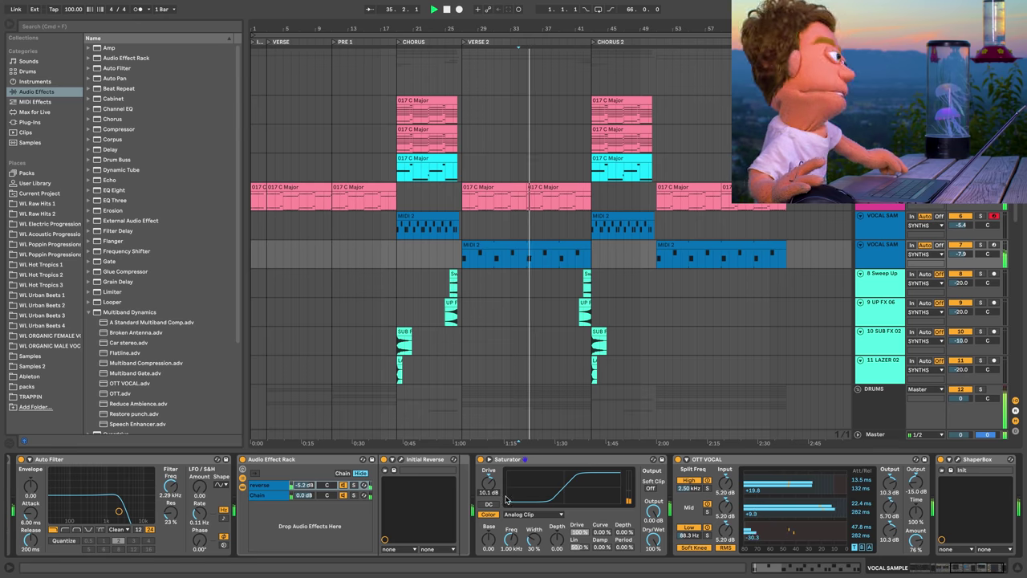
{"action": "left_click_drag", "start_coordinate": [653, 540], "coordinate": [653, 577]}
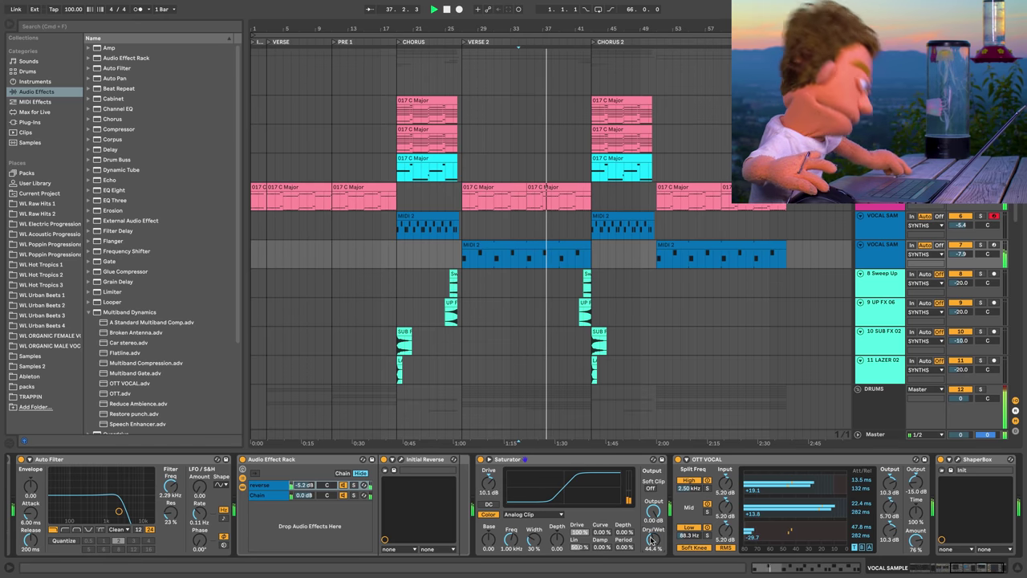
{"action": "left_click", "coordinate": [613, 459]}
{"action": "left_click", "coordinate": [560, 228]}
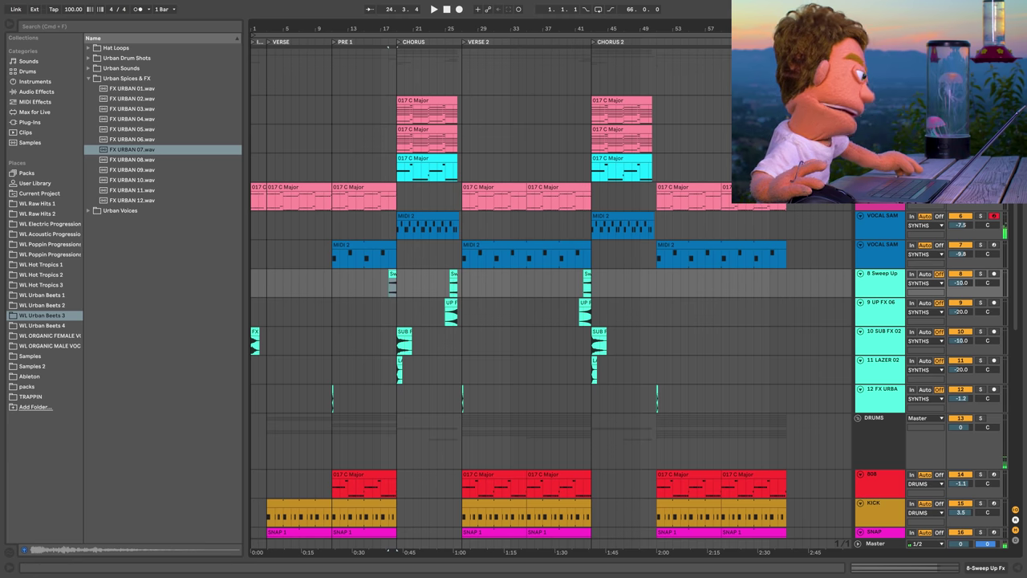
Insert a MIDI track directly above PLUCC, search the plug-ins for "nex" and load the VST version of Nexus onto it.
{"action": "left_click", "coordinate": [880, 159]}
{"action": "key", "text": "super+shift+t"}
{"action": "left_click", "coordinate": [135, 25]}
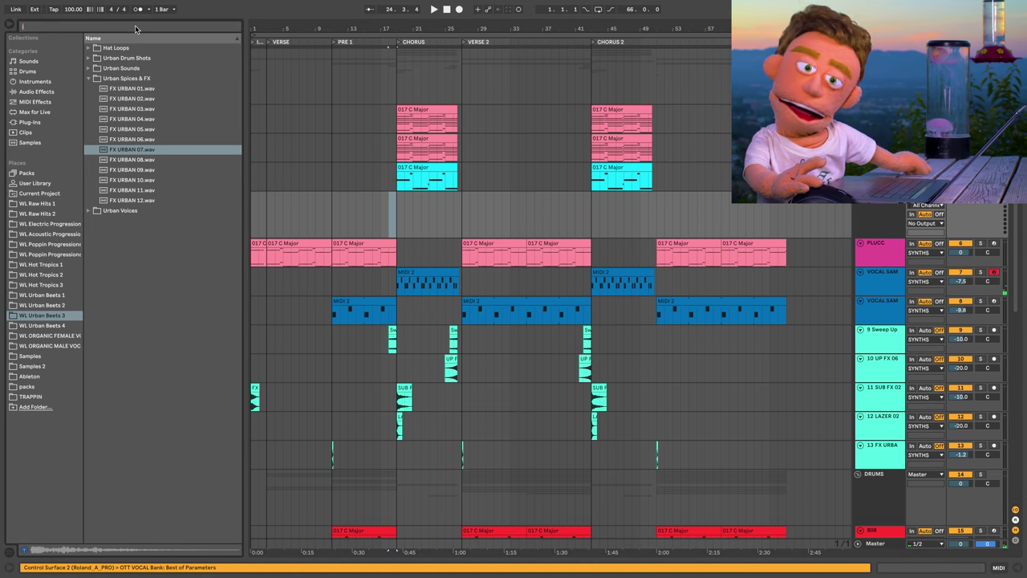
{"action": "type", "text": "nex"}
{"action": "left_click", "coordinate": [31, 123]}
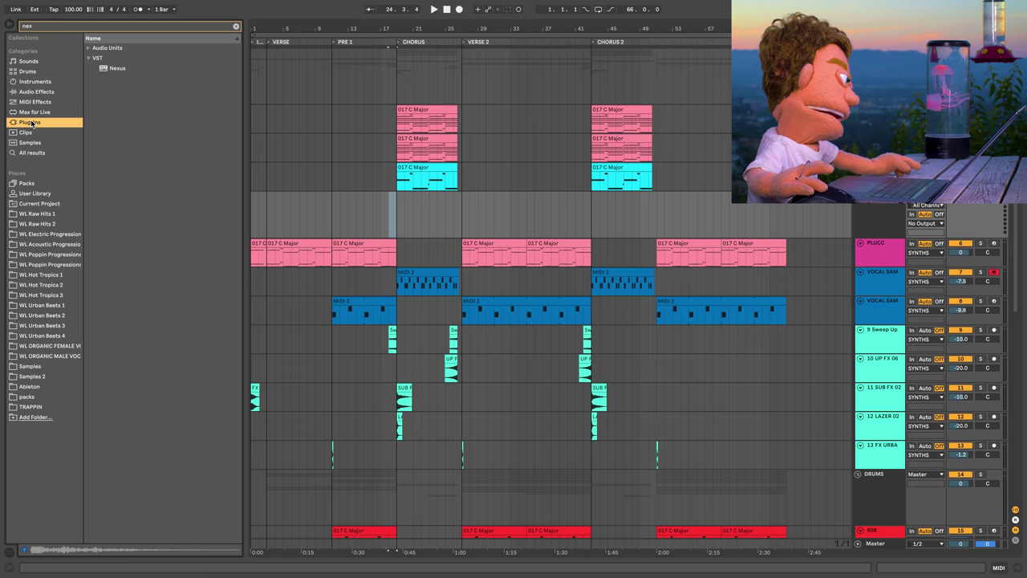
{"action": "left_click", "coordinate": [124, 68]}
{"action": "left_click_drag", "start_coordinate": [716, 203], "coordinate": [716, 203]}
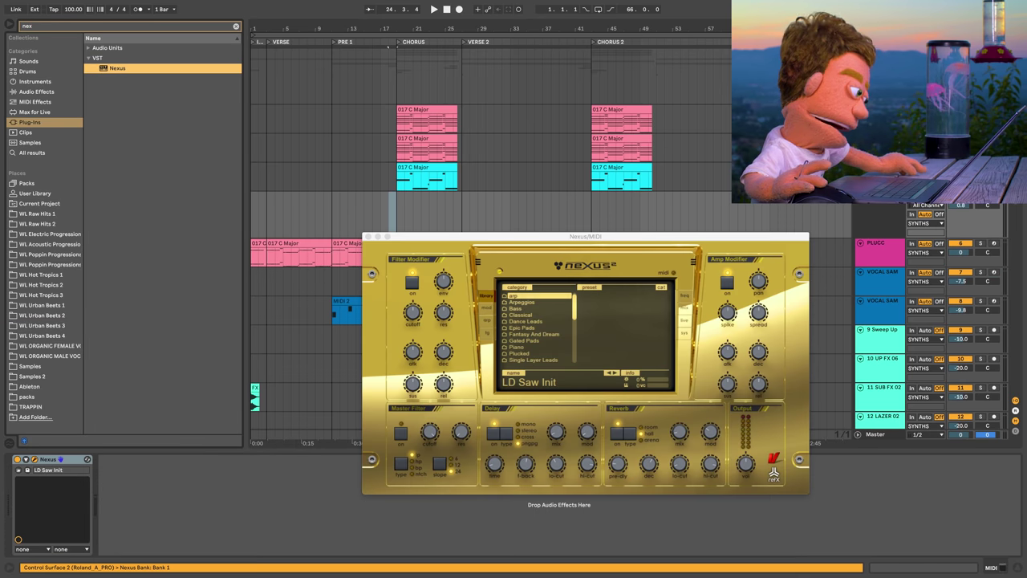
Audition GT Muted Clean 1 from Nexus's XP Guitars category, load GT Muted Clean 2 instead and close the plug-in window.
{"action": "scroll", "coordinate": [564, 347], "scroll_direction": "down", "scroll_amount": 6}
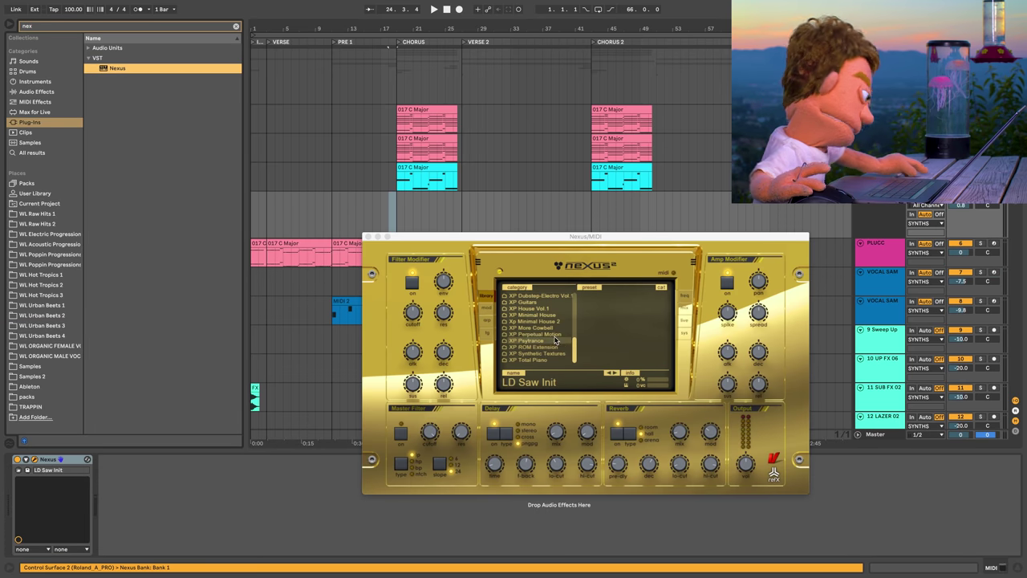
{"action": "left_click", "coordinate": [546, 302]}
{"action": "scroll", "coordinate": [618, 329], "scroll_direction": "down", "scroll_amount": 10}
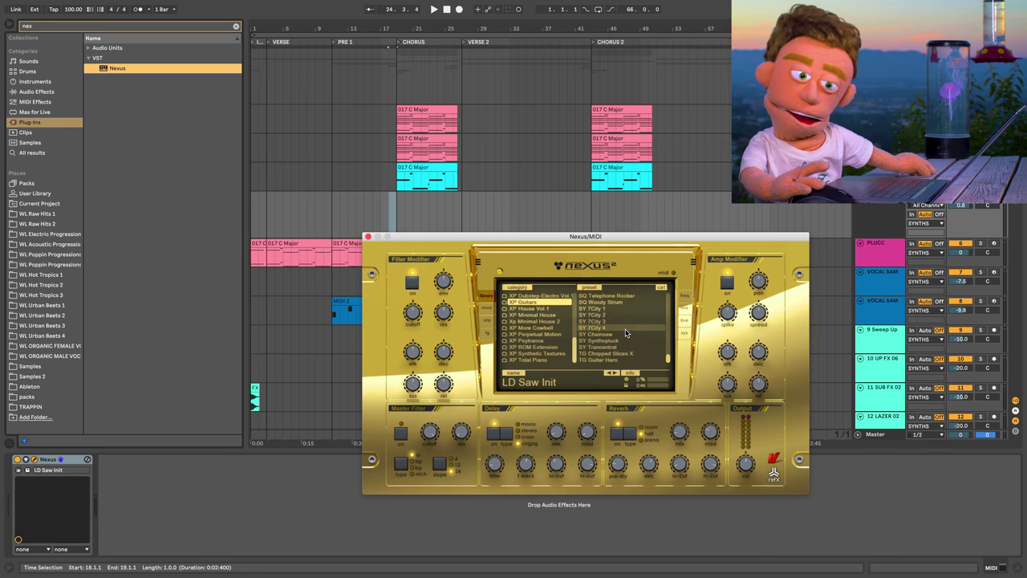
{"action": "scroll", "coordinate": [627, 332], "scroll_direction": "up", "scroll_amount": 3}
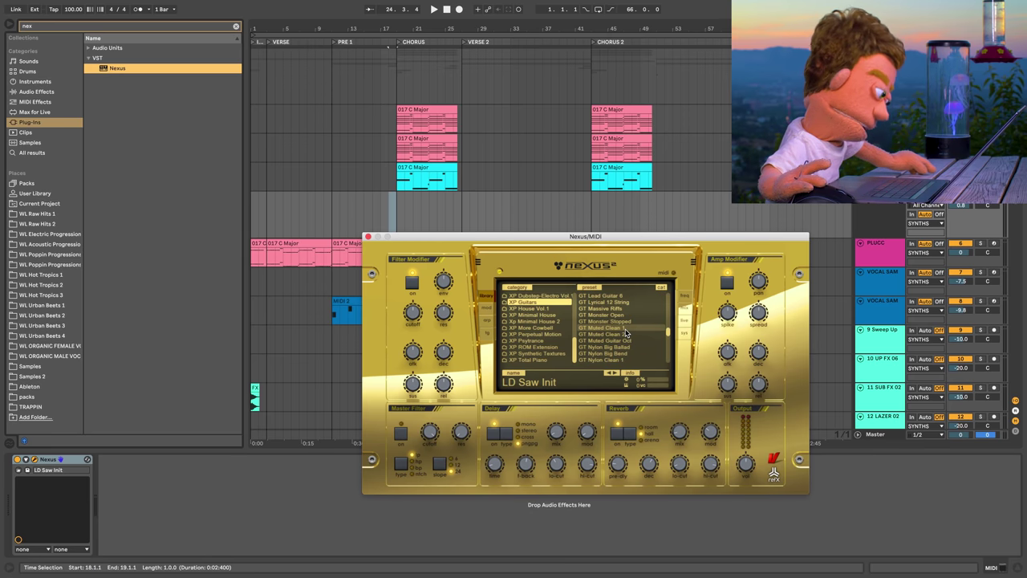
{"action": "scroll", "coordinate": [626, 329], "scroll_direction": "down", "scroll_amount": 2}
{"action": "left_click", "coordinate": [630, 310]}
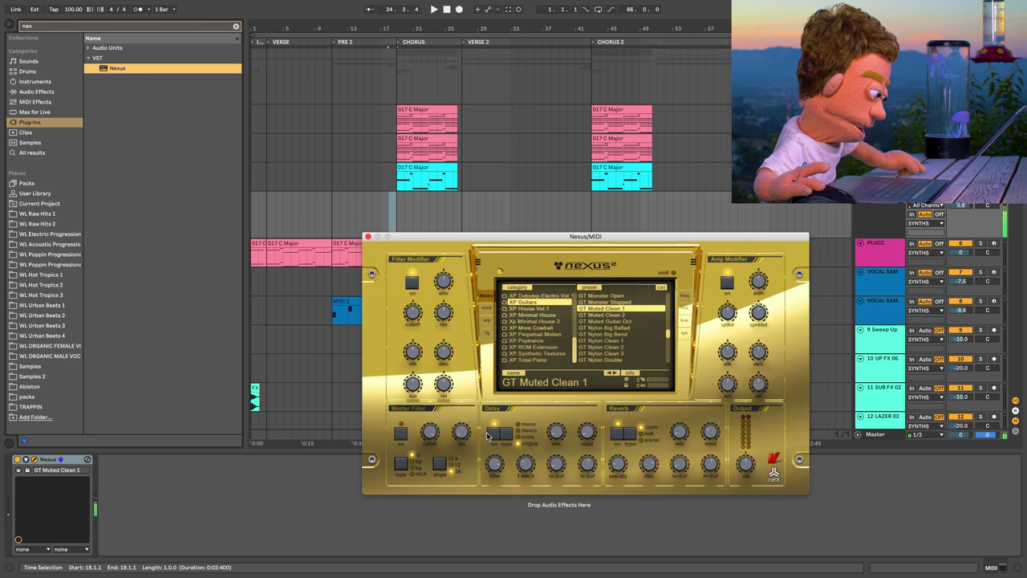
{"action": "left_click", "coordinate": [618, 315]}
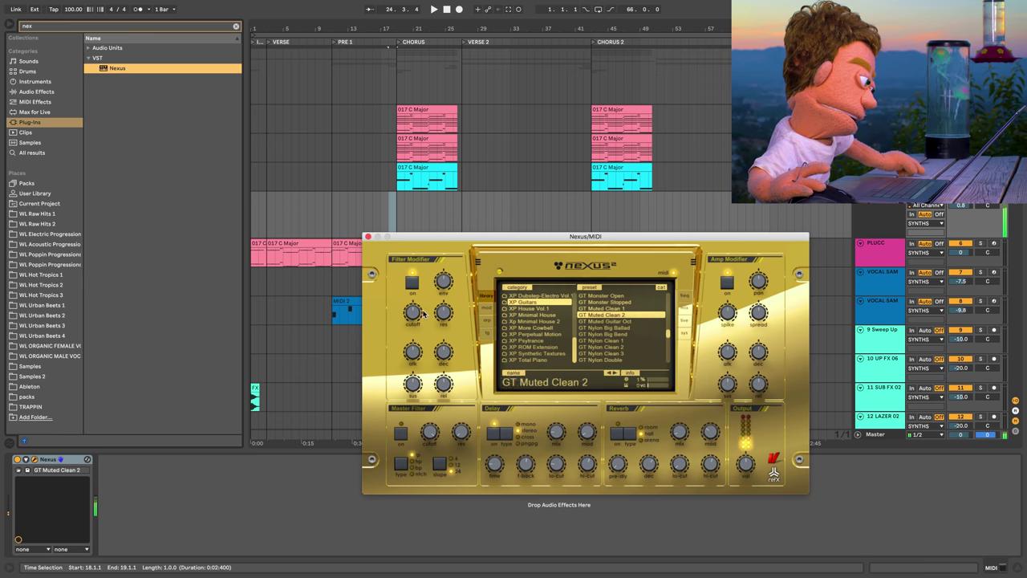
{"action": "mouse_move", "coordinate": [412, 326]}
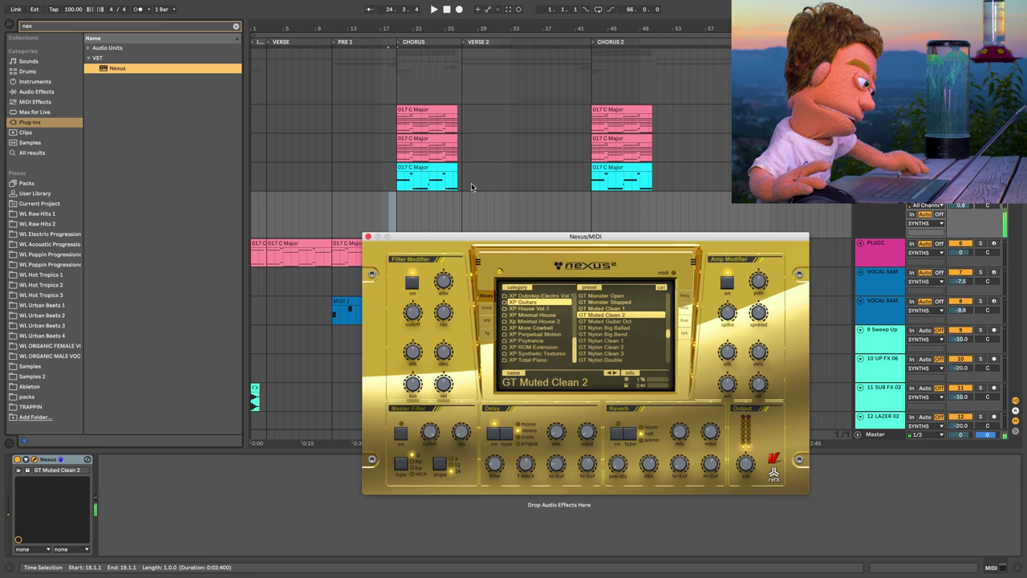
{"action": "left_click", "coordinate": [393, 217]}
{"action": "left_click", "coordinate": [367, 236]}
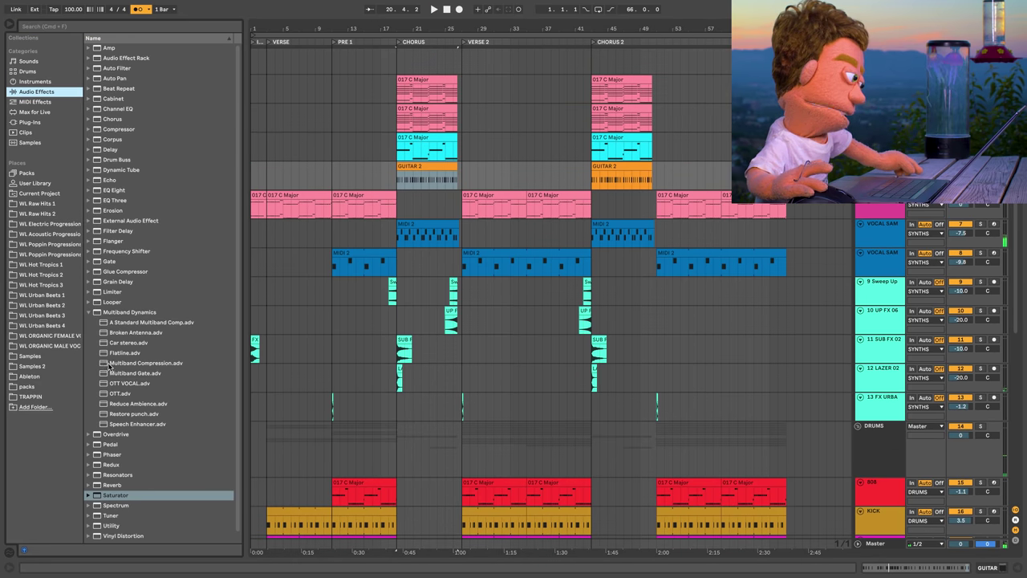
Load the GUITAR SAUCE 10.1 audio effect rack onto the GUITAR track and collapse it to its macro controls.
{"action": "left_click", "coordinate": [88, 313]}
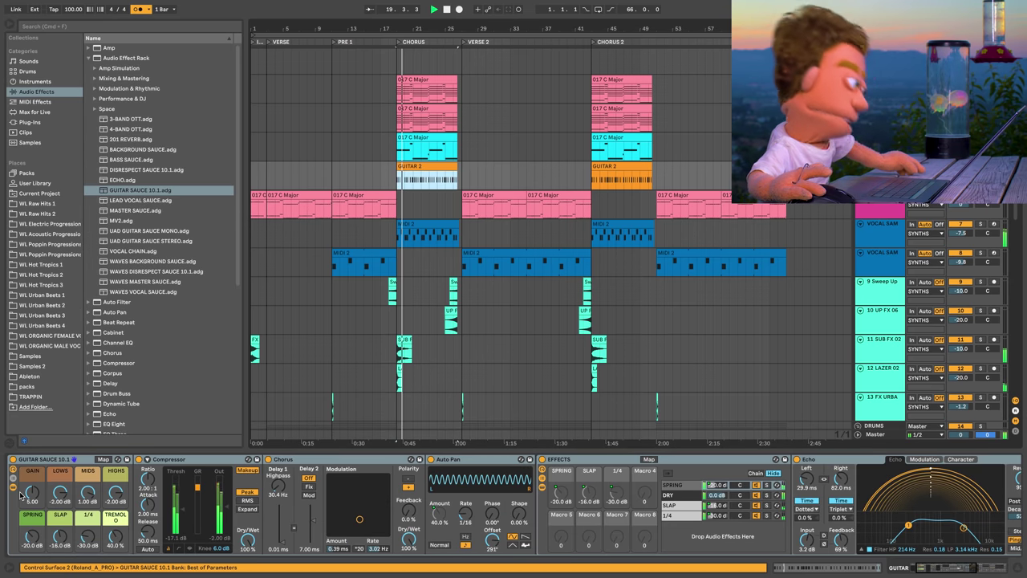
{"action": "key", "text": "space"}
{"action": "double_click", "coordinate": [36, 461]}
{"action": "left_click", "coordinate": [13, 487]}
{"action": "left_click", "coordinate": [13, 487]}
{"action": "left_click", "coordinate": [13, 469]}
{"action": "key", "text": "space"}
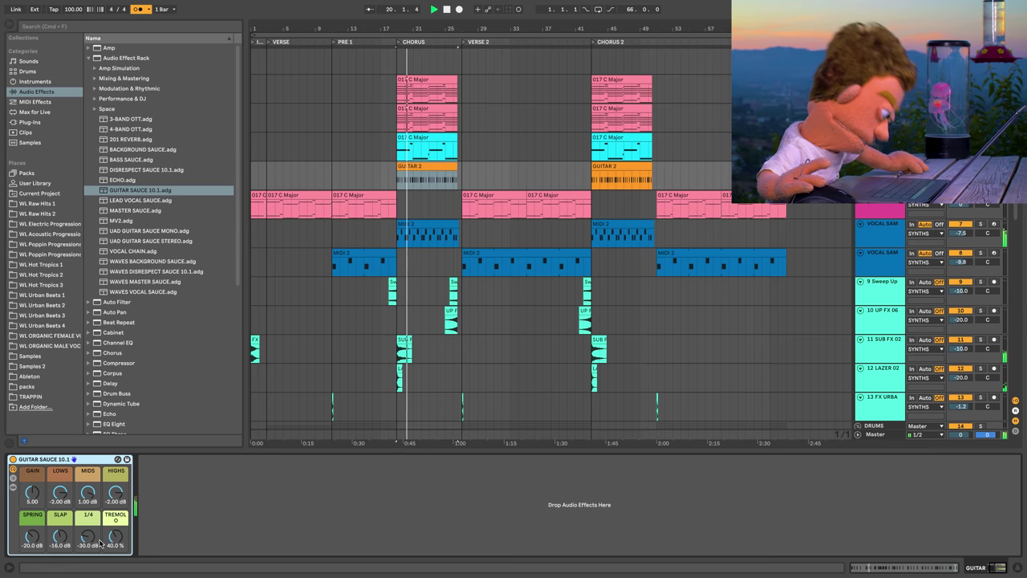
During playback, set the guitar rack's tremolo to 48%, spring to about -17.9 dB, slap to about -13.5 dB and 1/4 to about -19.9 dB.
{"action": "left_click_drag", "start_coordinate": [115, 536], "coordinate": [115, 524]}
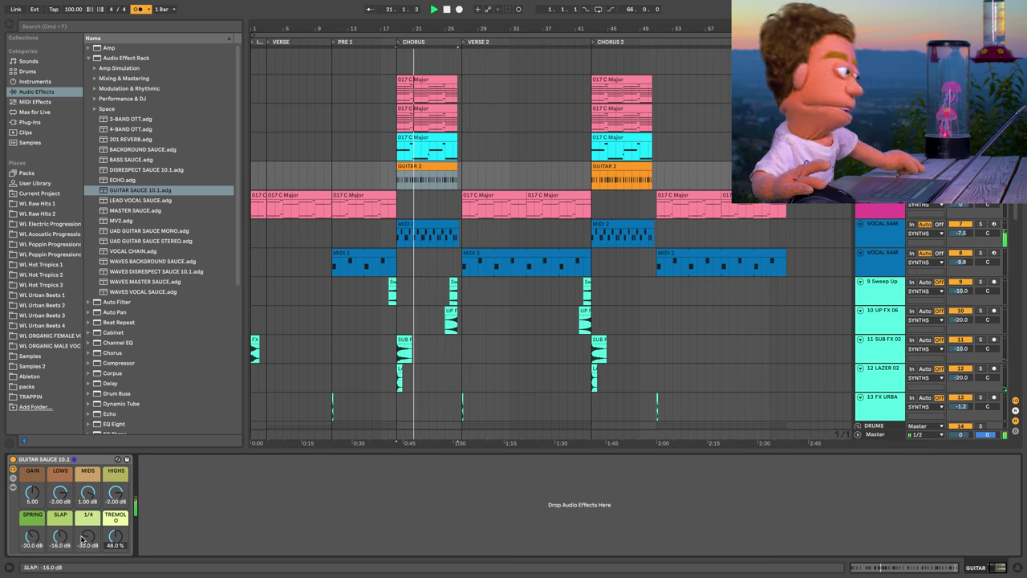
{"action": "left_click_drag", "start_coordinate": [32, 536], "coordinate": [32, 507]}
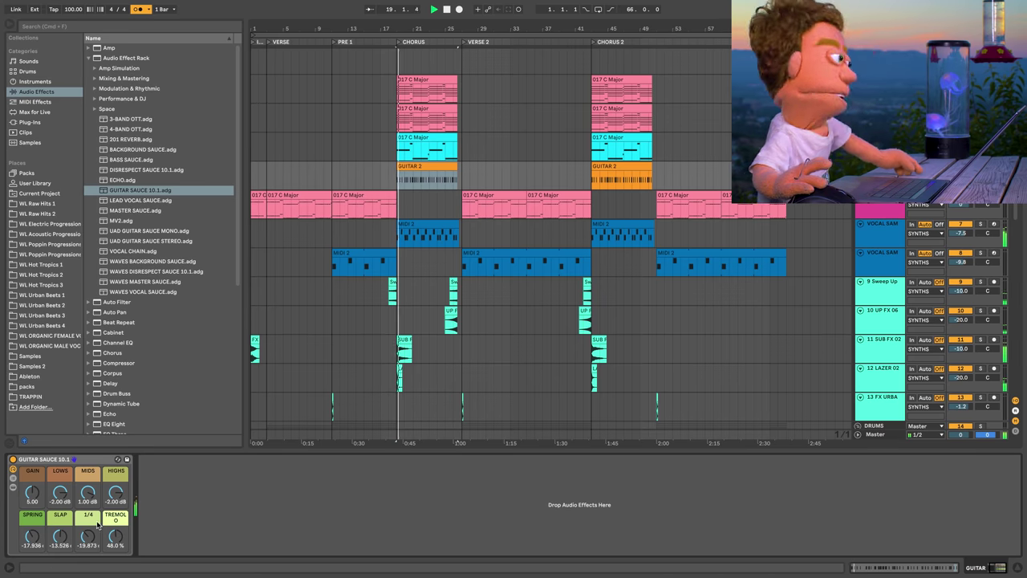
{"action": "left_click_drag", "start_coordinate": [116, 493], "coordinate": [87, 474]}
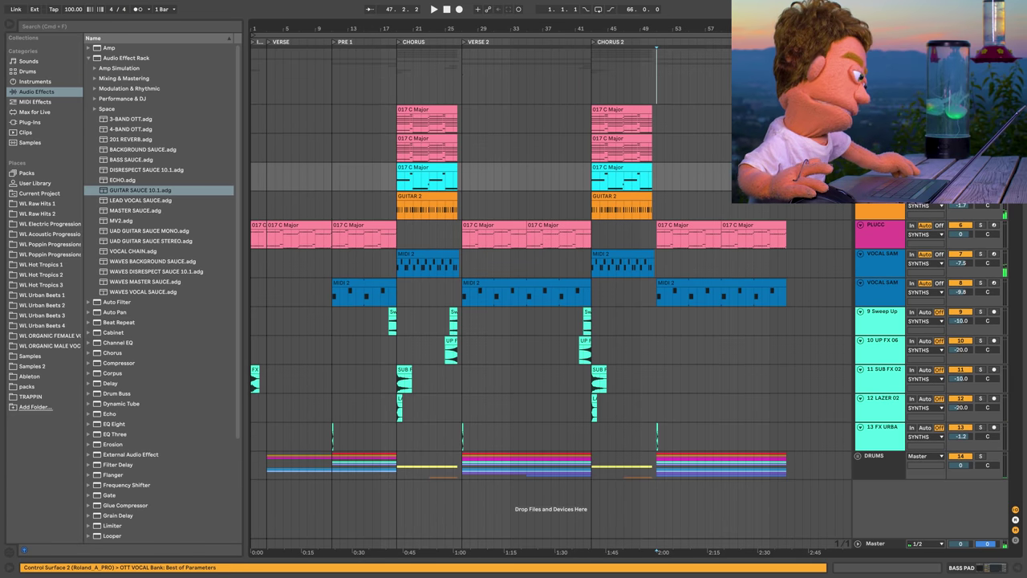
Insert a MIDI track directly above BASS PAD and load the VST version of Serum with the PLUCK - Romaine preset.
{"action": "key", "text": "Up"}
{"action": "key", "text": "ctrl+shift+t"}
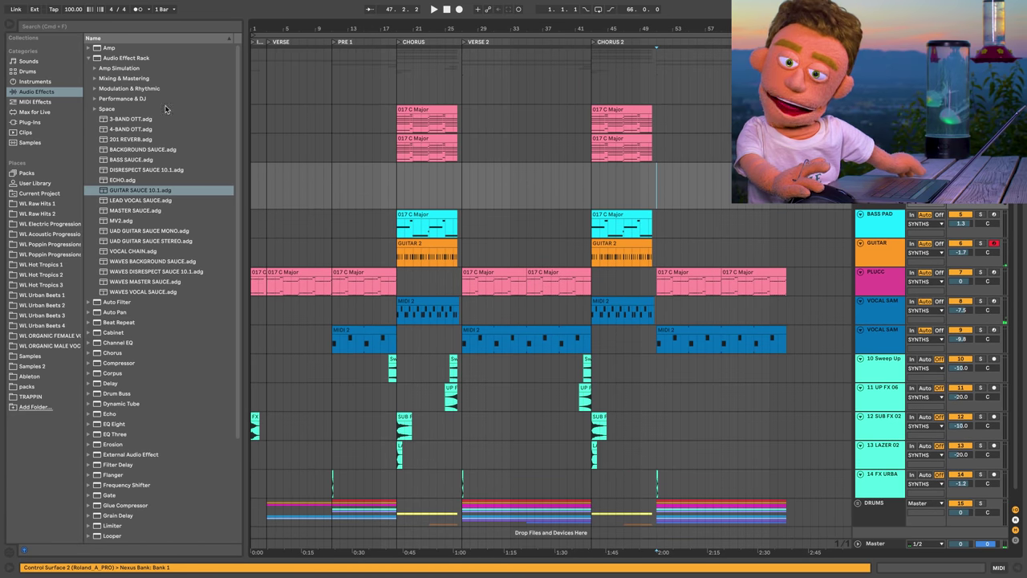
{"action": "left_click", "coordinate": [28, 27]}
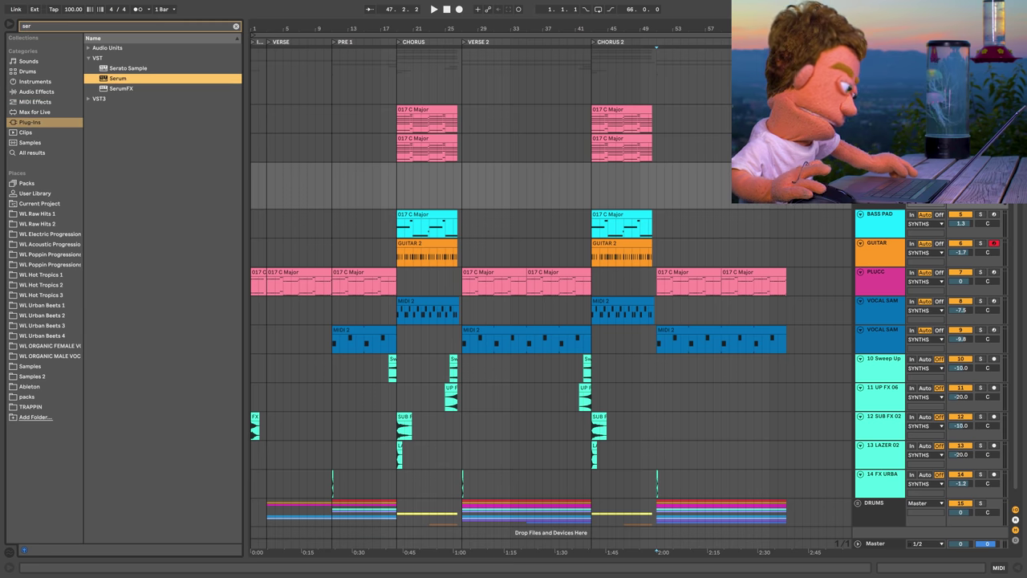
Play the Serum pluck over the chorus from bar 19, capture it as a MIDI clip and trim the clip to start at bar 23.
{"action": "left_click", "coordinate": [398, 170]}
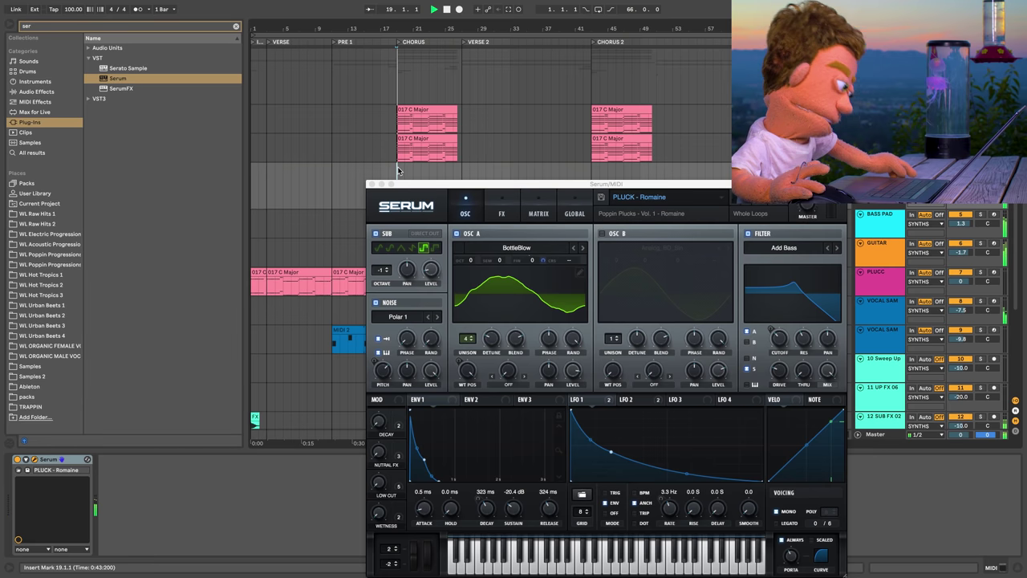
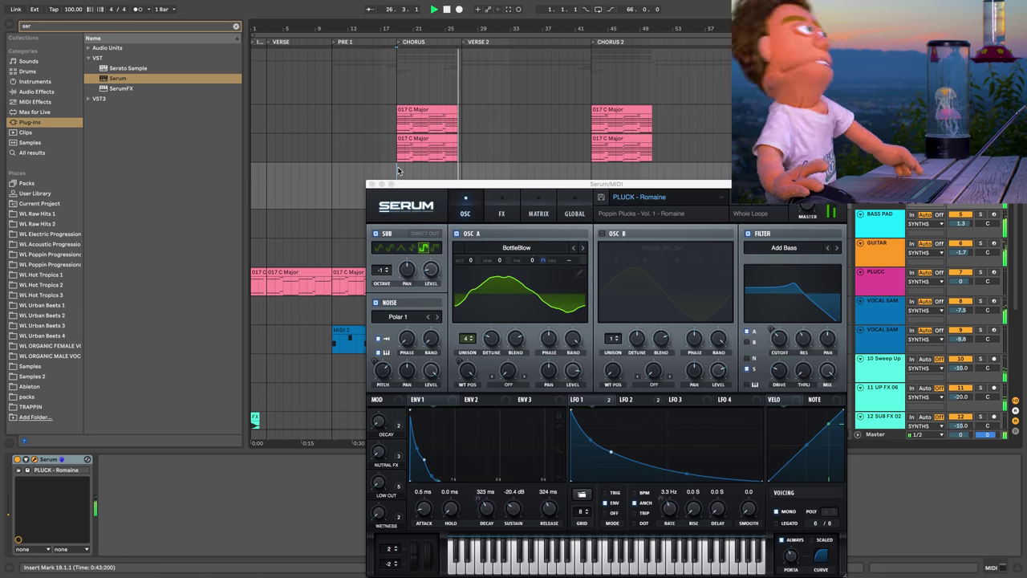
{"action": "key", "text": "space"}
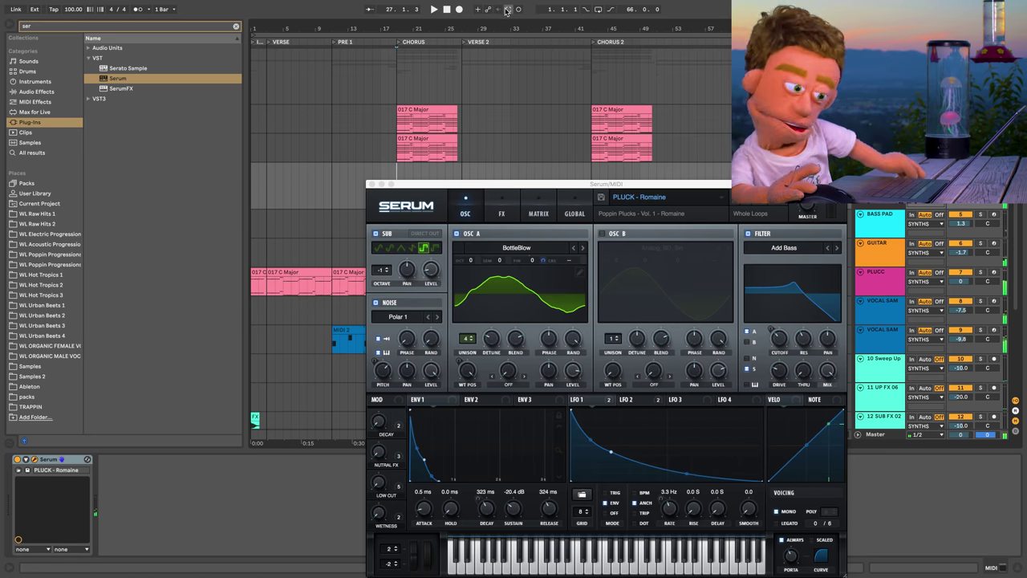
{"action": "left_click", "coordinate": [370, 185]}
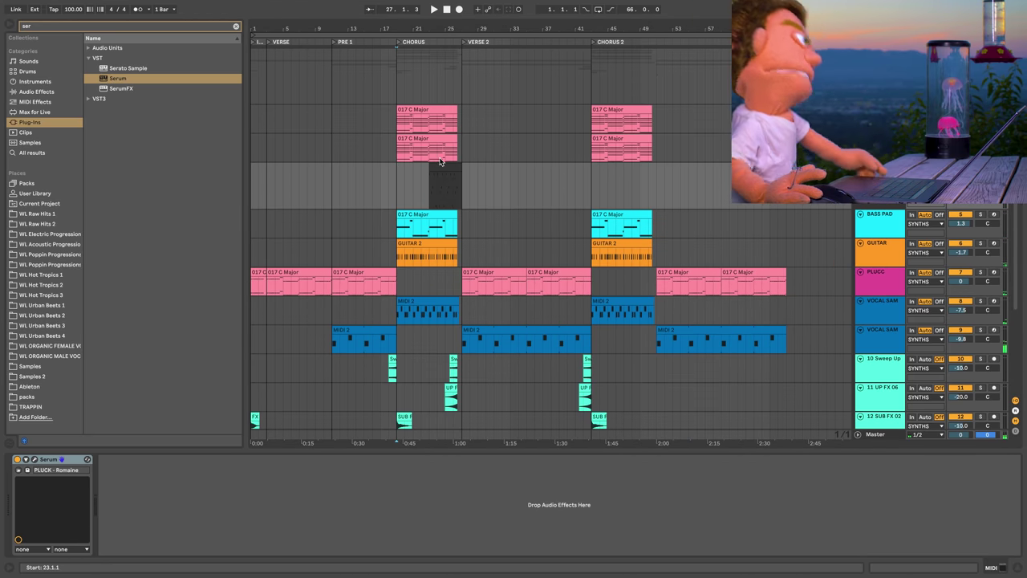
{"action": "key", "text": "super+shift+m"}
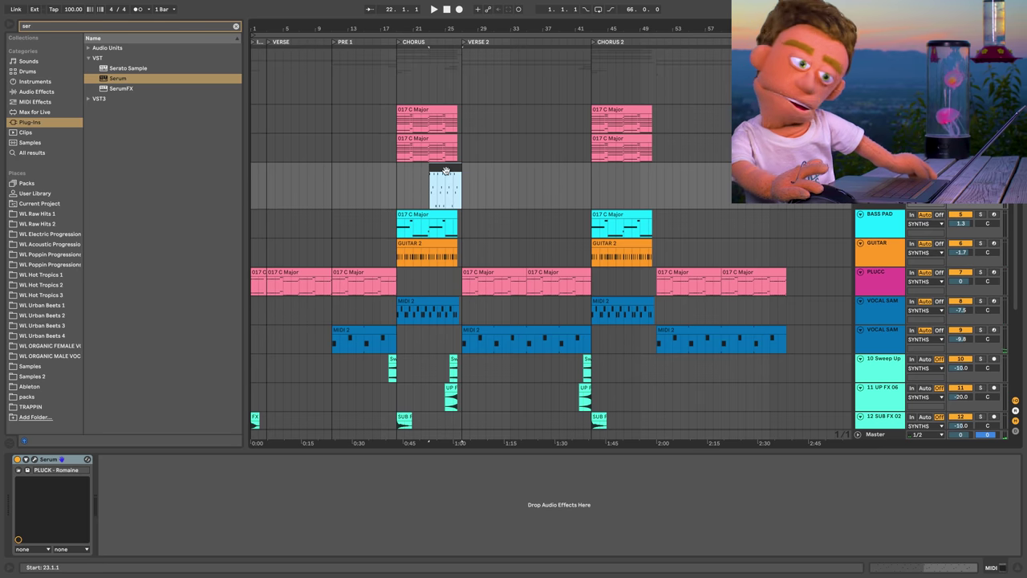
Reduce the height of the Serum pluck track and assign it a new track colour.
{"action": "left_click_drag", "start_coordinate": [886, 208], "coordinate": [886, 199]}
{"action": "right_click", "coordinate": [886, 205]}
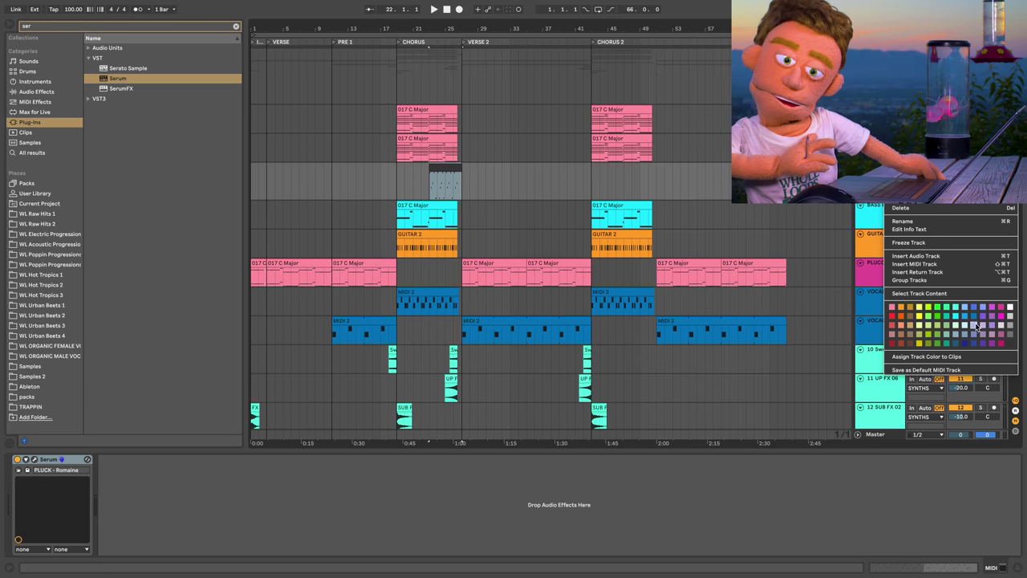
{"action": "left_click", "coordinate": [921, 308]}
Quantize all notes of the captured pluck clip, play it back and raise the A3 note at 6.1.4 to D4.
{"action": "double_click", "coordinate": [444, 184]}
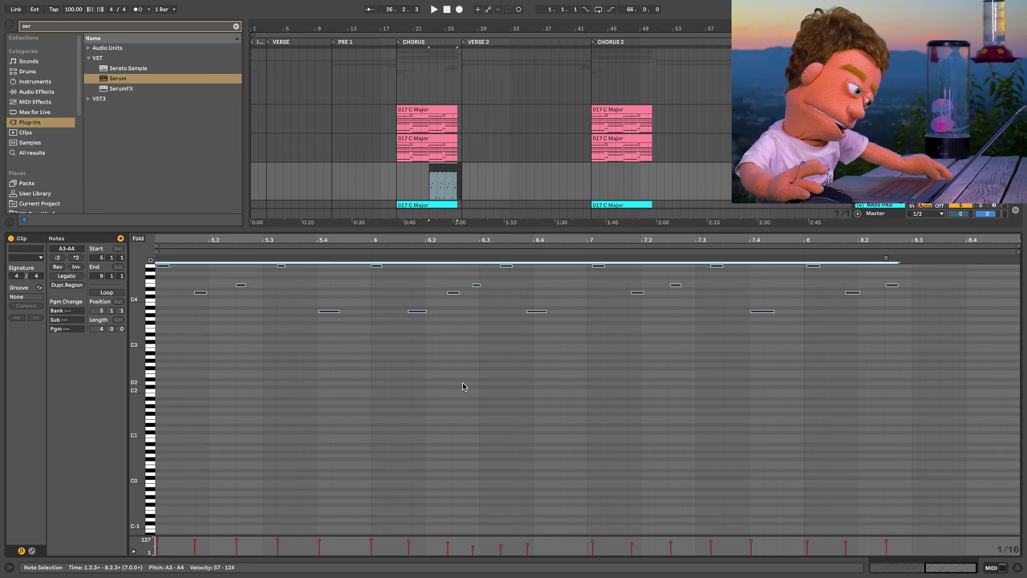
{"action": "key", "text": "ctrl+u"}
{"action": "key", "text": "space"}
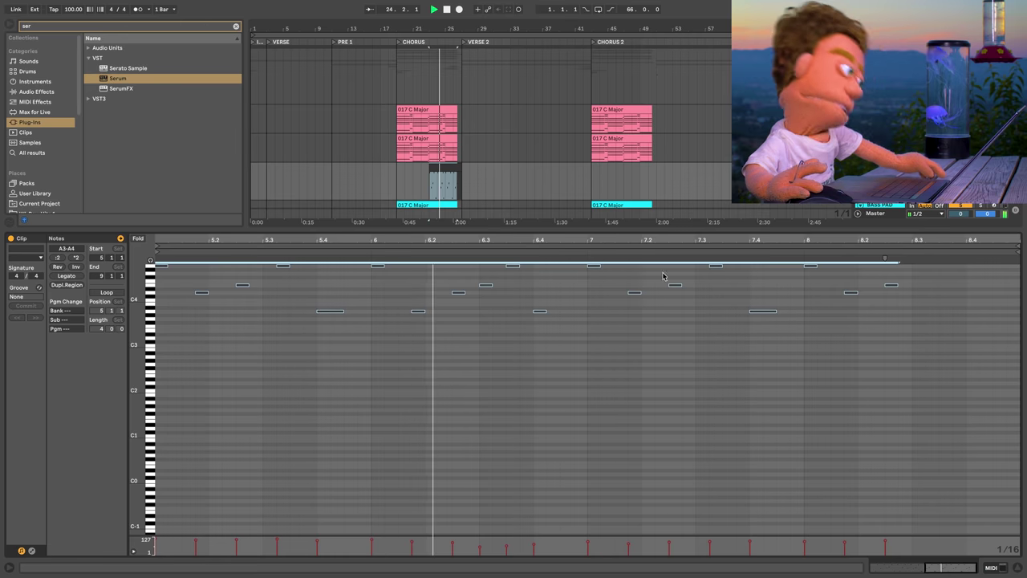
{"action": "key", "text": "space"}
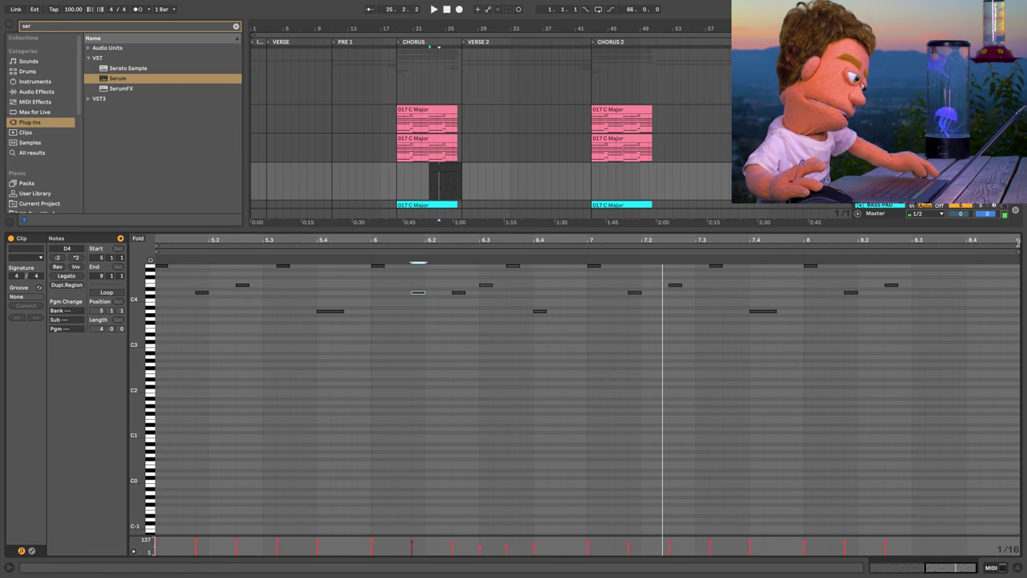
Set the pluck clip's loop length to 2 bars, shorten the clip to bar 22 only and play the arrangement from bar 18.
{"action": "left_click_drag", "start_coordinate": [1018, 245], "coordinate": [585, 245]}
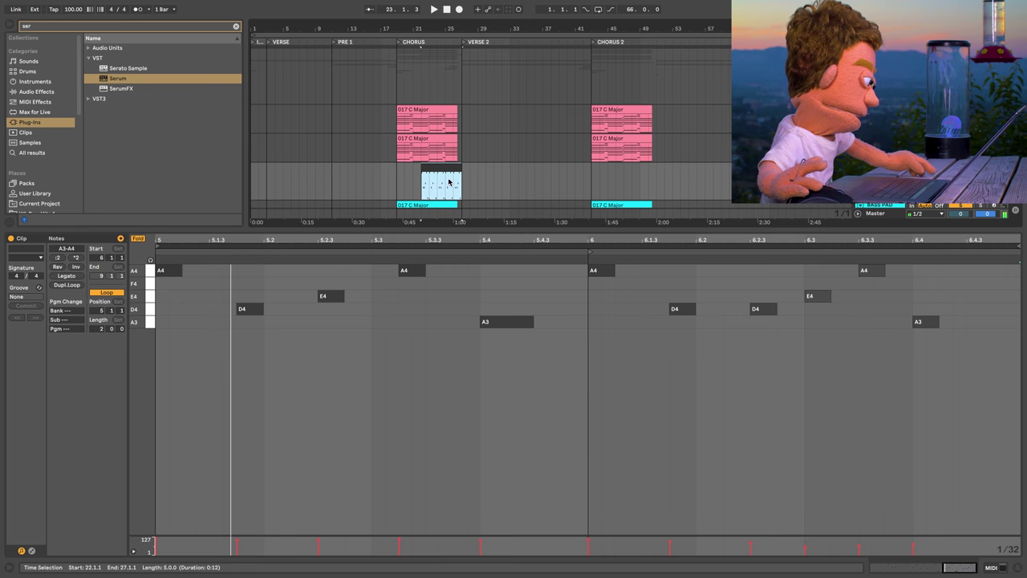
{"action": "left_click_drag", "start_coordinate": [459, 169], "coordinate": [426, 169]}
{"action": "left_click", "coordinate": [399, 178]}
{"action": "key", "text": "space"}
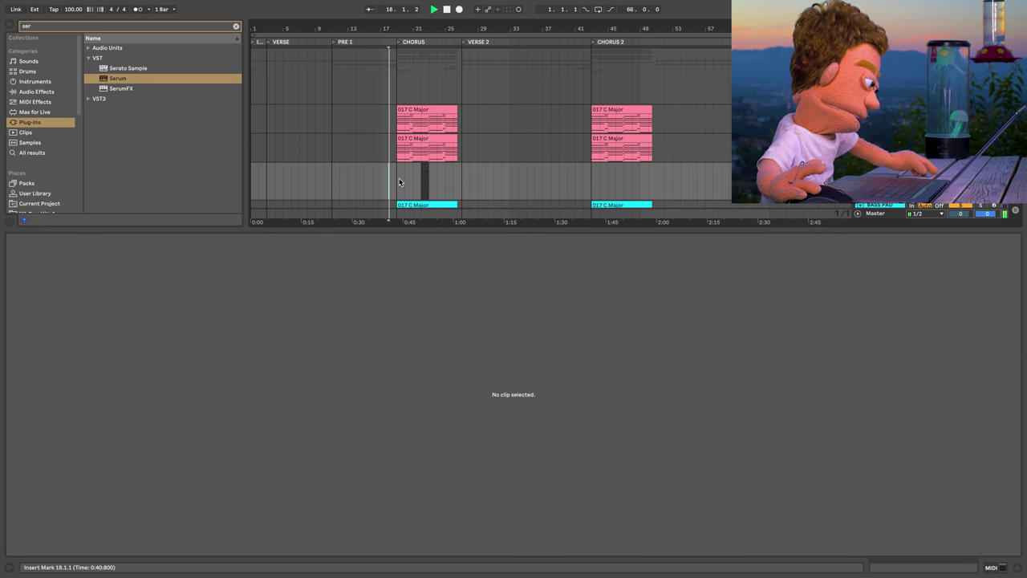
{"action": "left_click", "coordinate": [1020, 570]}
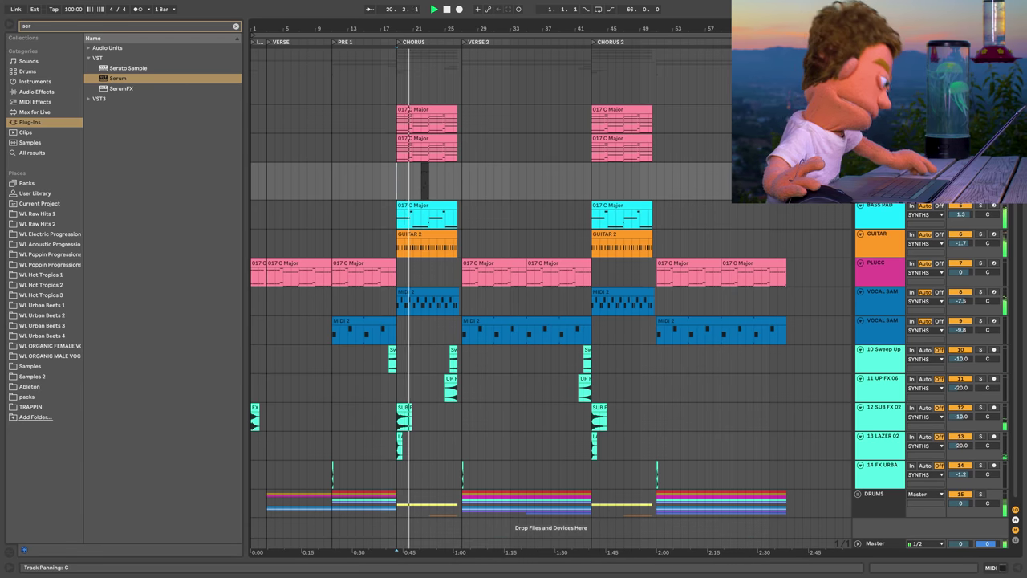
In the pluck clip, delete the D4 note at 6.2.3 and move the E4 note from 6.3 to 6.2.3.
{"action": "double_click", "coordinate": [424, 186]}
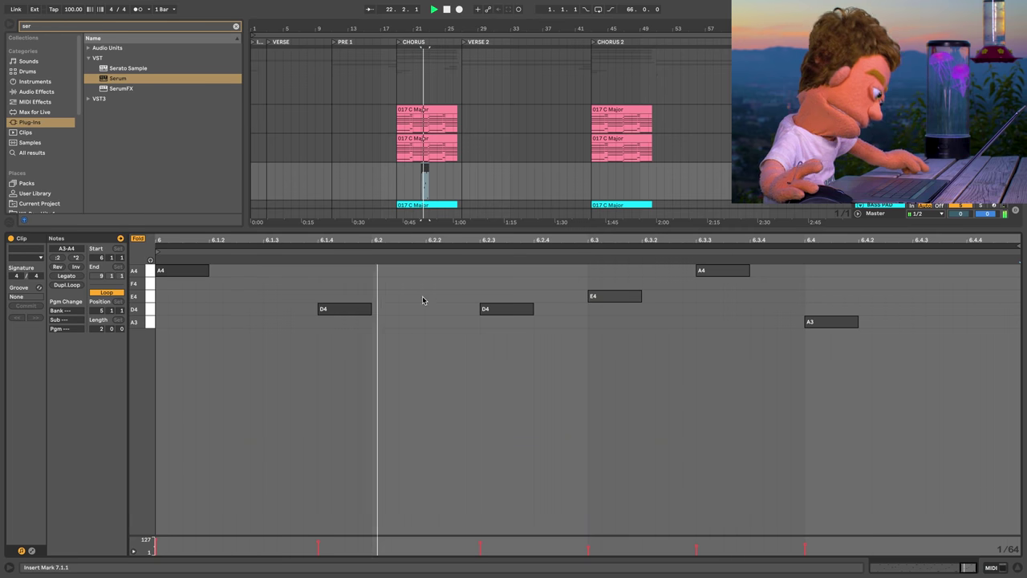
{"action": "double_click", "coordinate": [512, 308]}
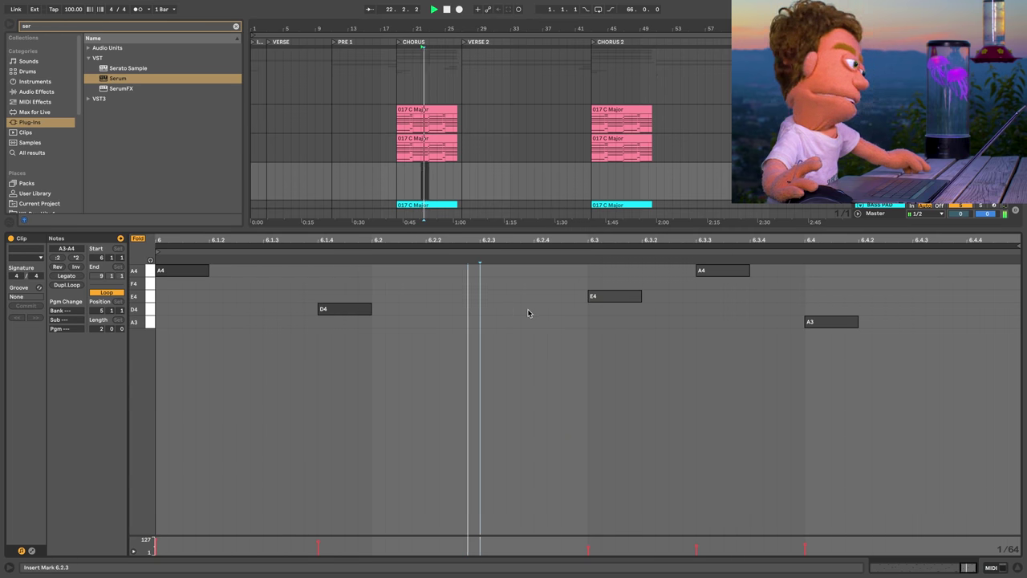
{"action": "left_click_drag", "start_coordinate": [605, 298], "coordinate": [499, 298]}
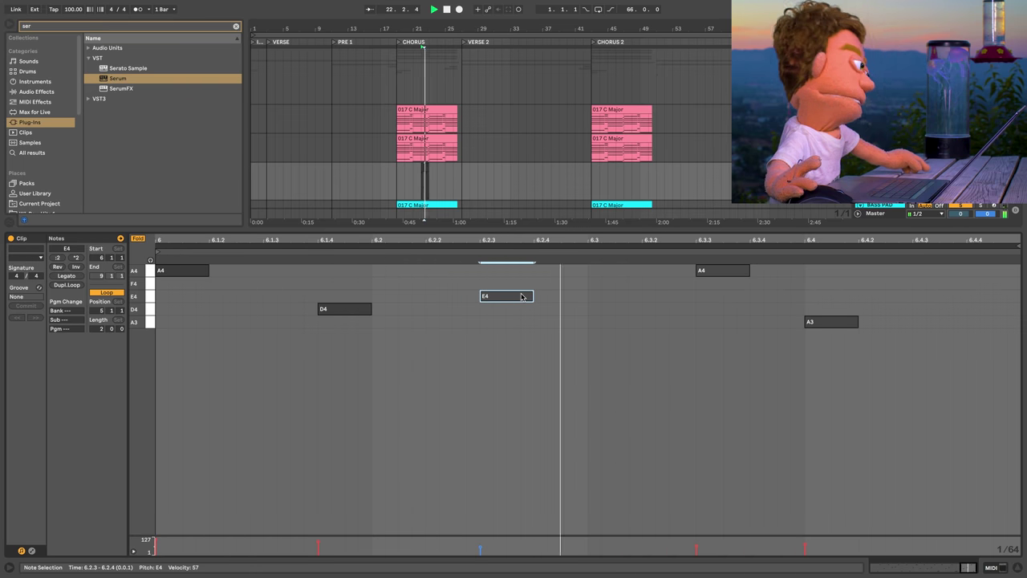
{"action": "left_click", "coordinate": [425, 183]}
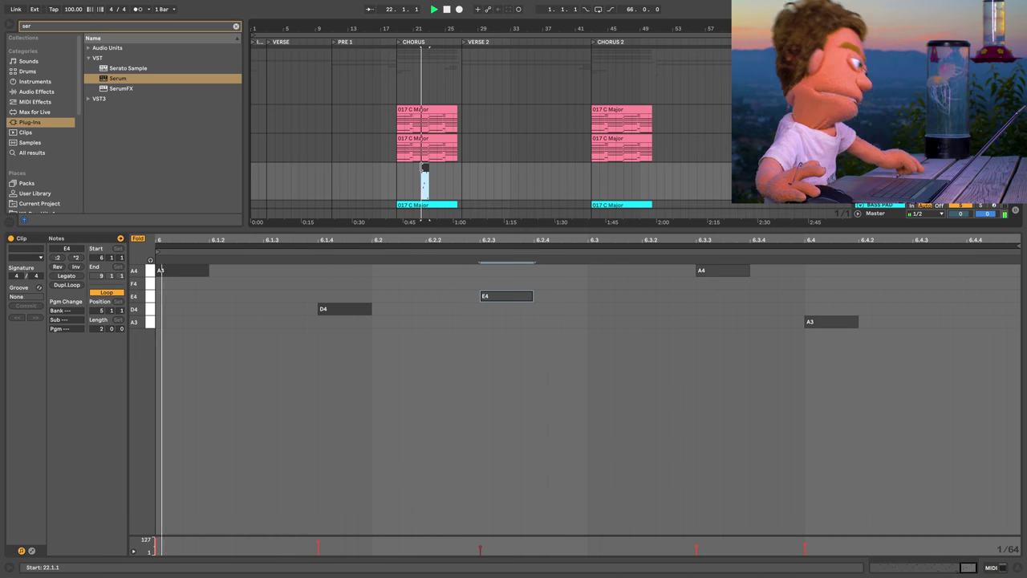
{"action": "left_click", "coordinate": [990, 568]}
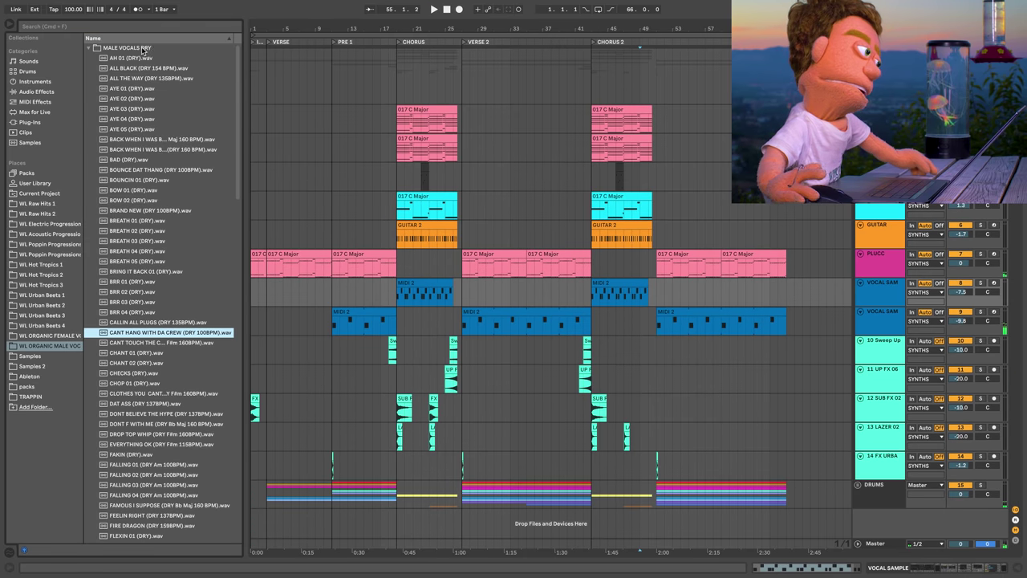
Audition the dry male vocal samples and place AH 01 (DRY).wav on a new audio track at bar 51.
{"action": "left_click", "coordinate": [143, 49]}
{"action": "key", "text": "Left"}
{"action": "key", "text": "Right"}
{"action": "key", "text": "Down"}
{"action": "key", "text": "Down"}
{"action": "key", "text": "Up"}
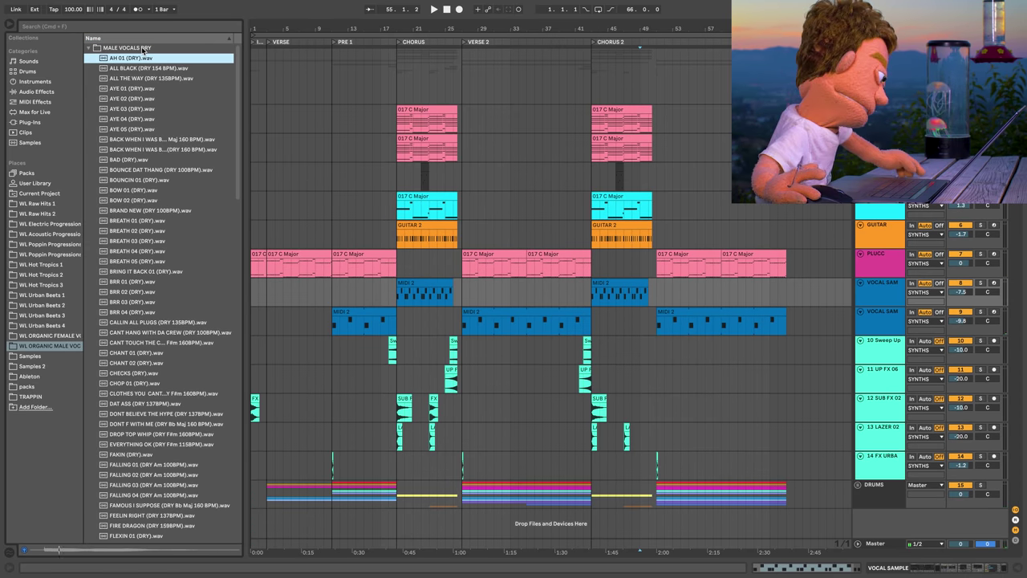
{"action": "left_click", "coordinate": [888, 468]}
{"action": "key", "text": "super+t"}
{"action": "left_click_drag", "start_coordinate": [131, 58], "coordinate": [658, 507]}
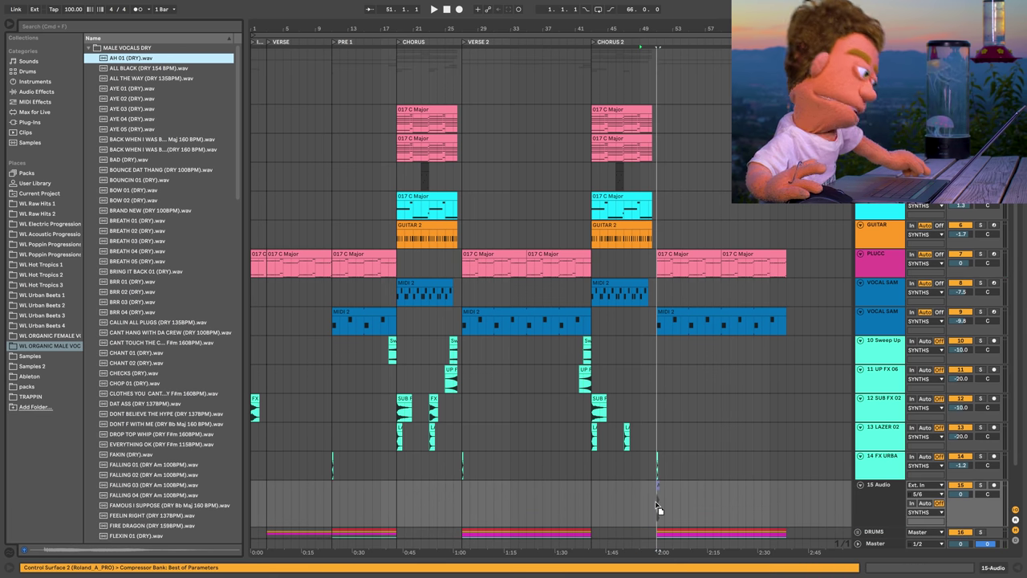
Play back the AH 01 clip at bar 51 and examine its waveform up close.
{"action": "key", "text": "space"}
{"action": "key", "text": "space"}
{"action": "key", "text": "plus"}
{"action": "key", "text": "plus"}
{"action": "key", "text": "plus"}
{"action": "key", "text": "plus"}
{"action": "key", "text": "plus"}
{"action": "key", "text": "plus"}
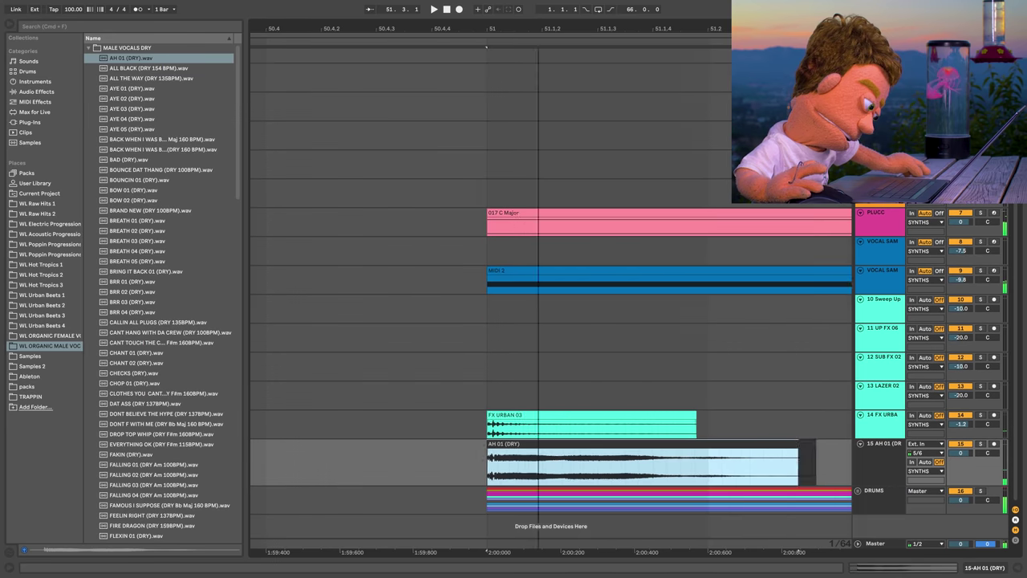
{"action": "key", "text": "x"}
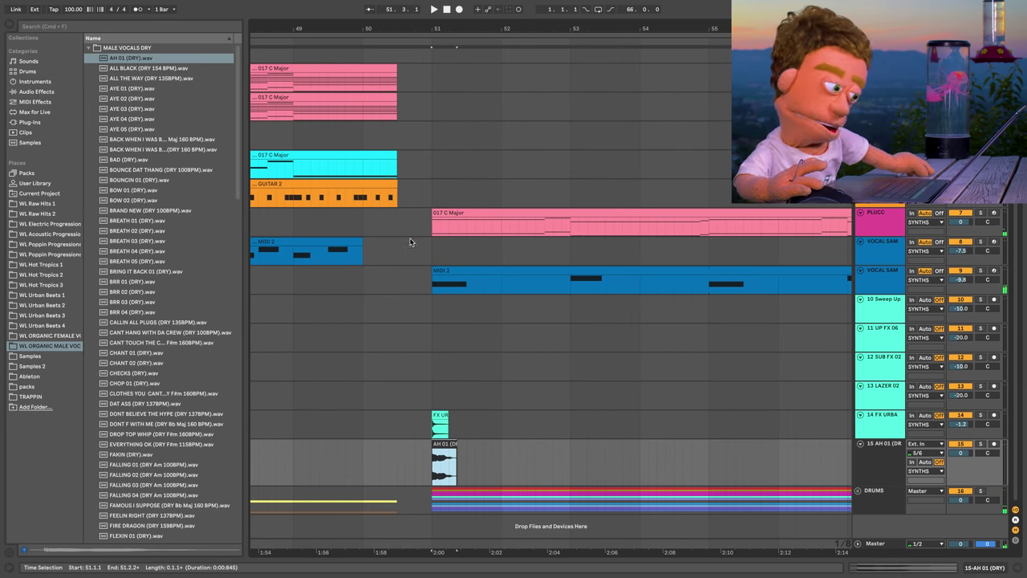
Copy the UAD Antares Auto-Tune device from the chorus vocal sample track to the AH 01 track.
{"action": "left_click", "coordinate": [423, 281]}
{"action": "left_click", "coordinate": [968, 570]}
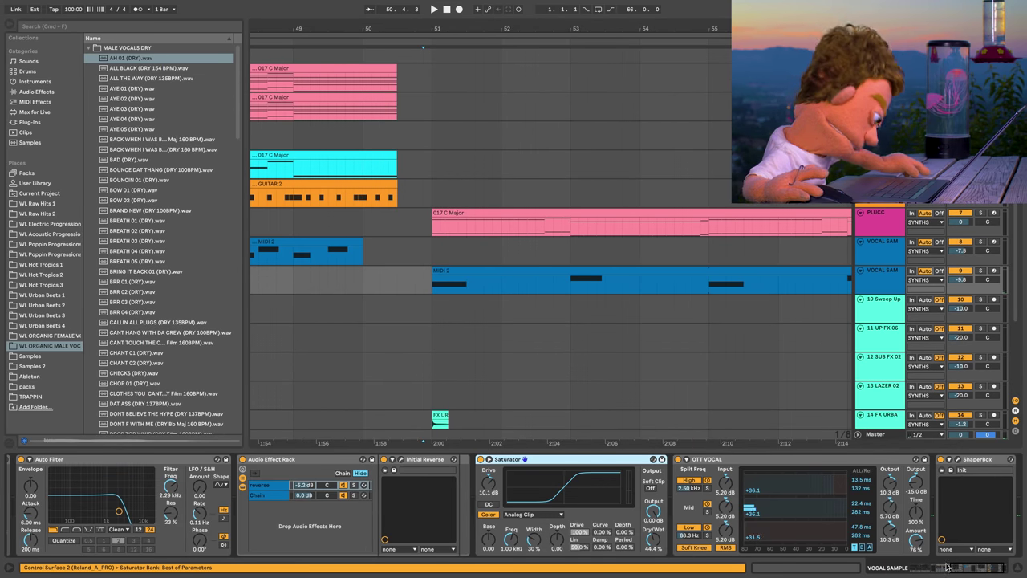
{"action": "left_click", "coordinate": [372, 264]}
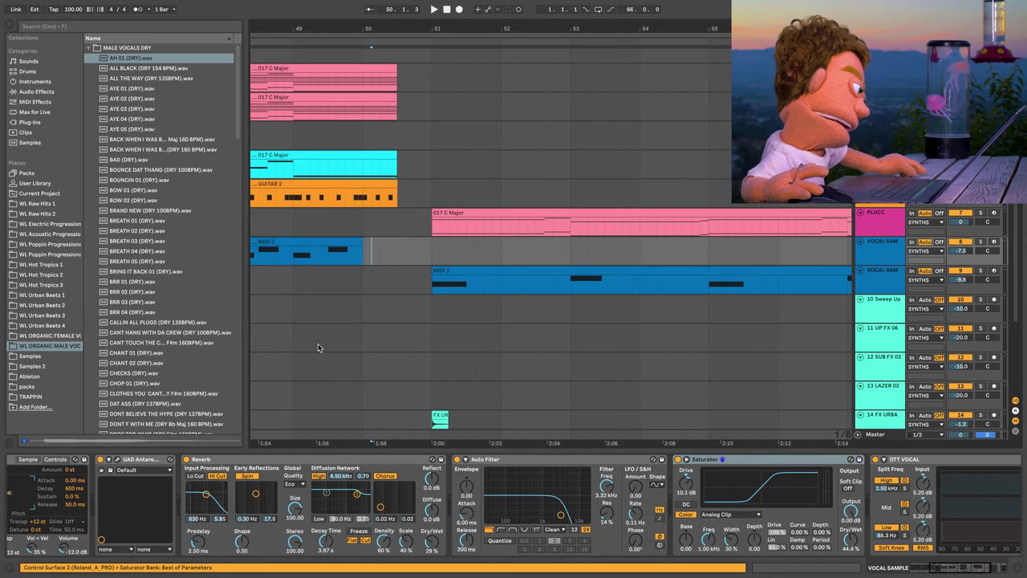
{"action": "left_click", "coordinate": [143, 459]}
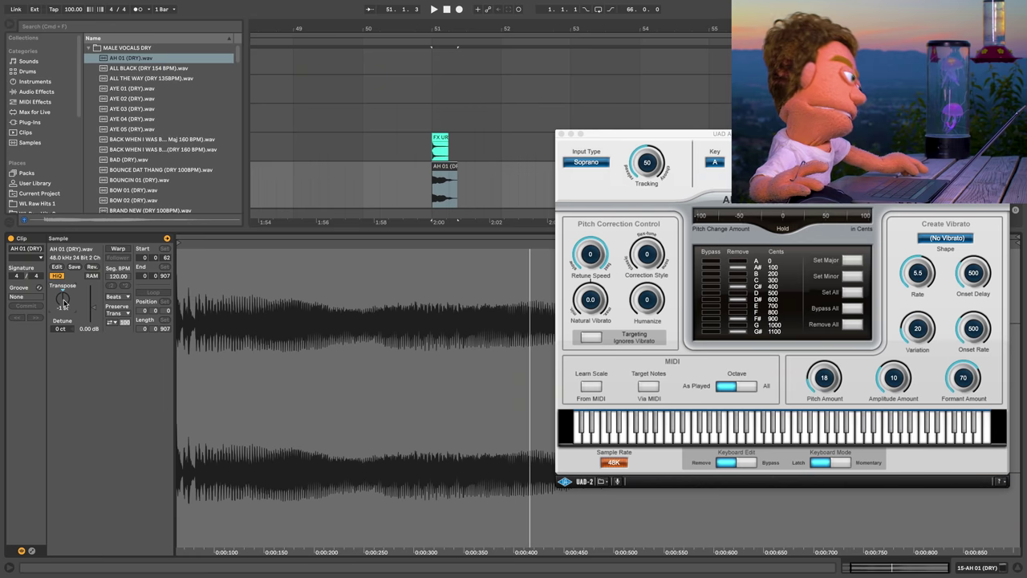
Raise the AH 01 clip's transposition and play it repeatedly from bar 51 to check the pitch.
{"action": "left_click_drag", "start_coordinate": [63, 301], "coordinate": [64, 286]}
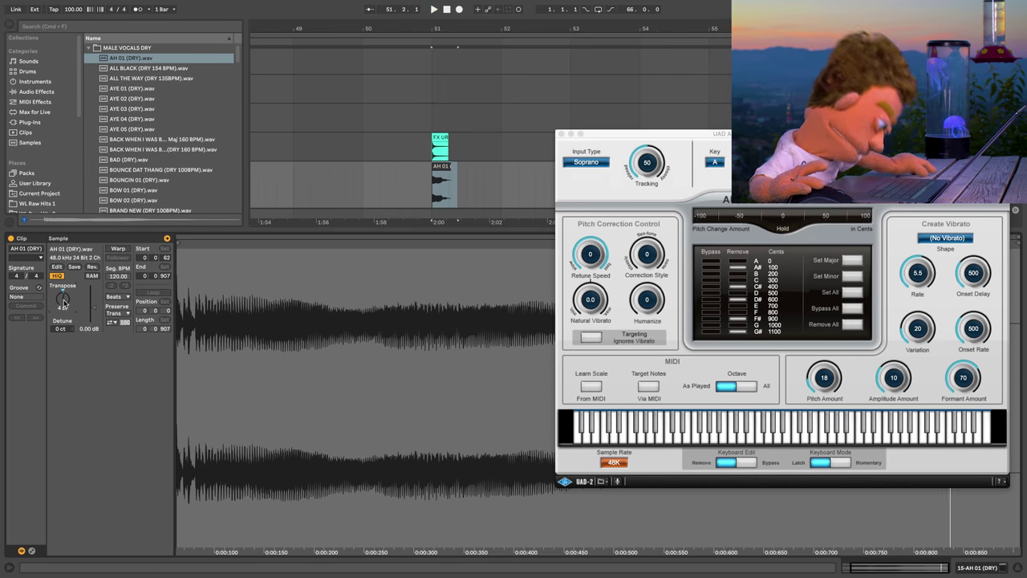
{"action": "key", "text": "space"}
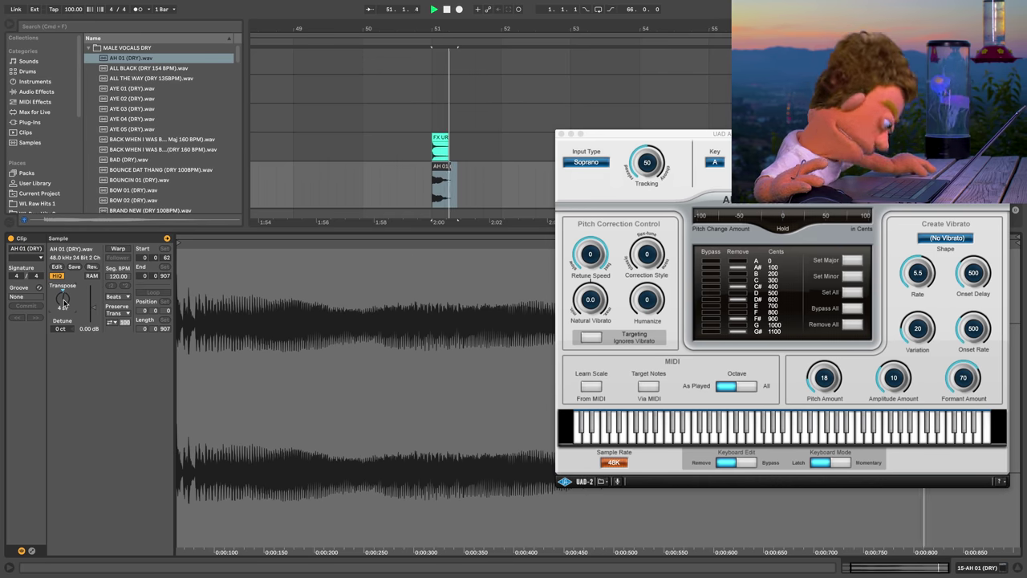
{"action": "key", "text": "space"}
{"action": "key", "text": "space"}
{"action": "left_click_drag", "start_coordinate": [64, 301], "coordinate": [64, 297]}
{"action": "key", "text": "space"}
{"action": "key", "text": "space"}
{"action": "key", "text": "space"}
{"action": "key", "text": "space"}
{"action": "key", "text": "space"}
{"action": "key", "text": "space"}
{"action": "key", "text": "space"}
{"action": "key", "text": "space"}
{"action": "key", "text": "space"}
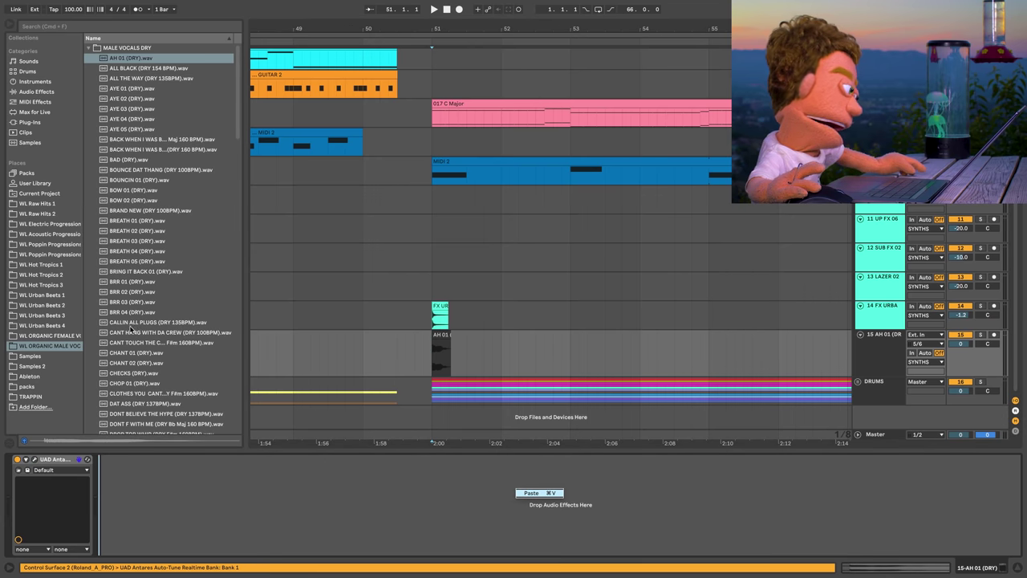
Insert the ECHO.adg audio effect rack before the compressors on the AH 01 track and play it back.
{"action": "left_click", "coordinate": [50, 92]}
{"action": "left_click", "coordinate": [114, 58]}
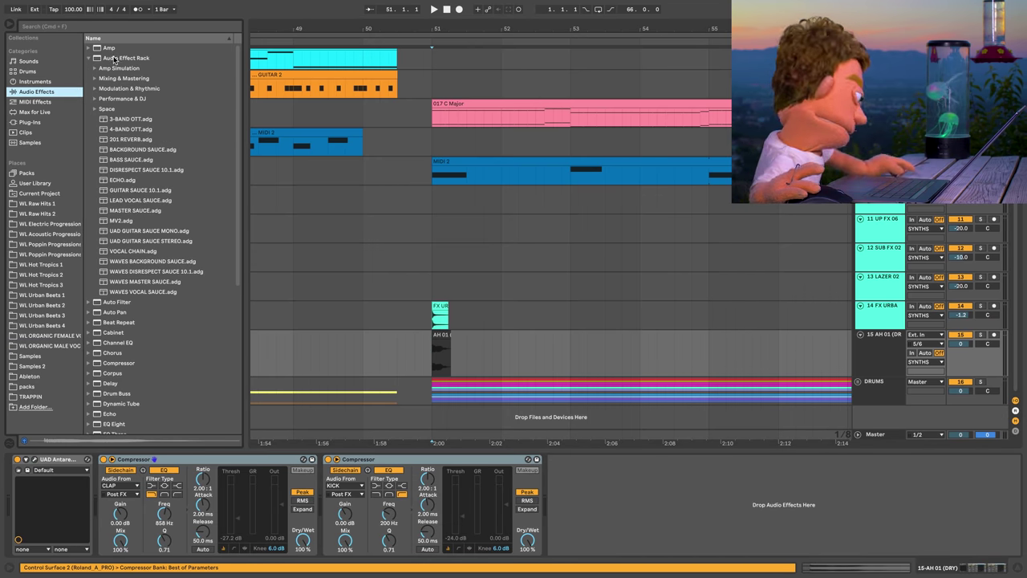
{"action": "left_click_drag", "start_coordinate": [123, 182], "coordinate": [115, 486]}
{"action": "left_click_drag", "start_coordinate": [257, 486], "coordinate": [257, 502]}
{"action": "key", "text": "space"}
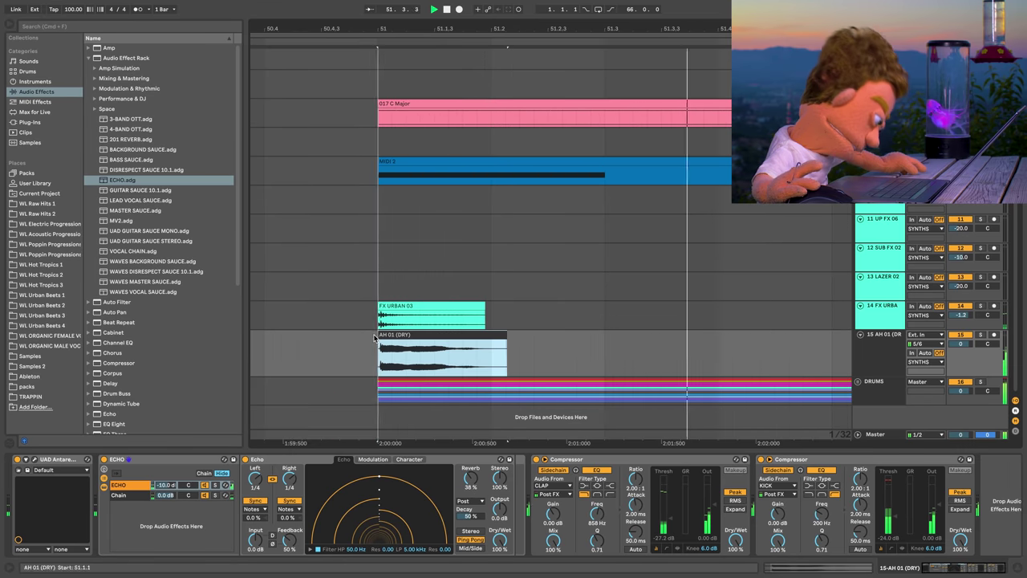
Trim the end of the AH 01 clip at bar 51 and play it back.
{"action": "key", "text": "space"}
{"action": "key", "text": "space"}
{"action": "left_click", "coordinate": [380, 344]}
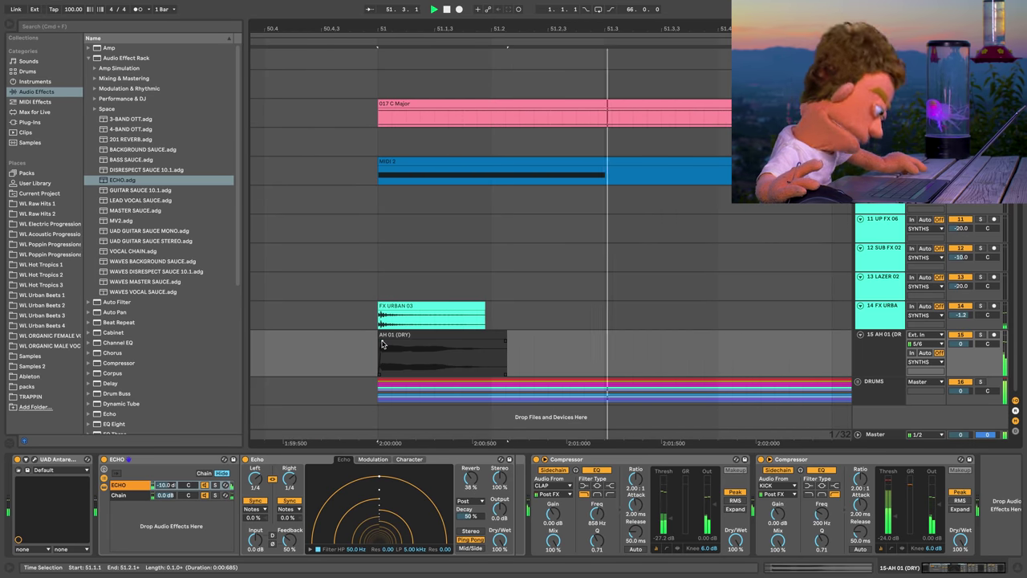
{"action": "left_click_drag", "start_coordinate": [505, 336], "coordinate": [489, 336]}
{"action": "key", "text": "x"}
{"action": "key", "text": "space"}
Add an Auto Filter after the compressors on the AH 01 track and set its frequency to 1.78 kHz during playback.
{"action": "left_click_drag", "start_coordinate": [117, 302], "coordinate": [134, 528]}
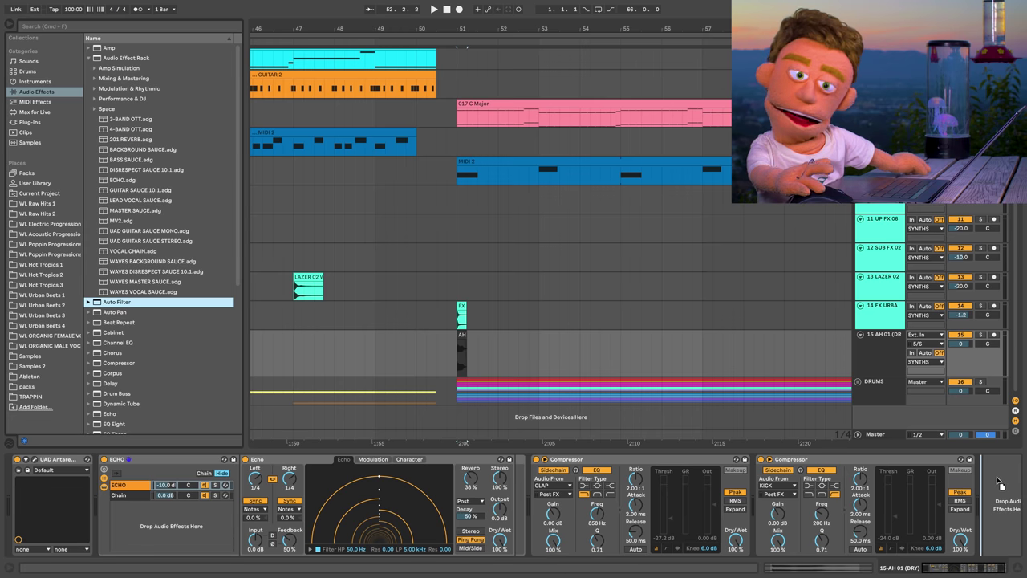
{"action": "left_click_drag", "start_coordinate": [999, 481], "coordinate": [997, 483]}
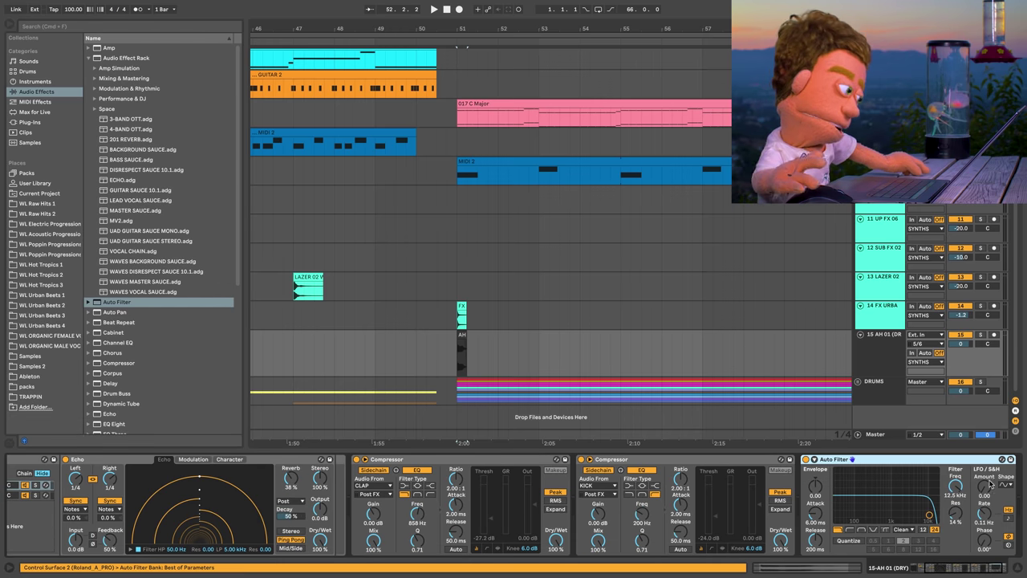
{"action": "key", "text": "space"}
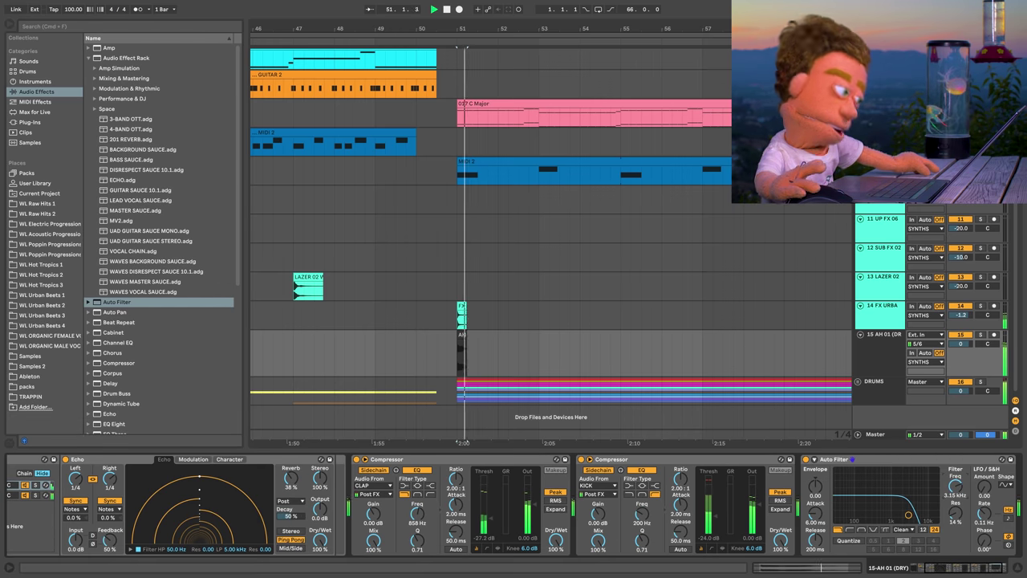
{"action": "left_click_drag", "start_coordinate": [955, 483], "coordinate": [955, 488]}
{"action": "left_click_drag", "start_coordinate": [558, 30], "coordinate": [559, 11]}
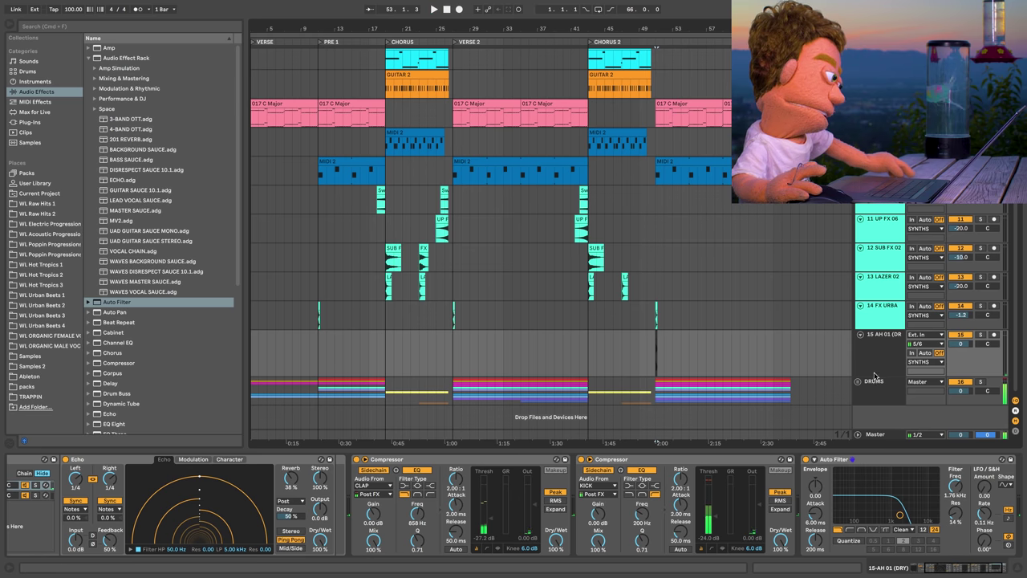
Reduce the height of the AH 01 track and select that track.
{"action": "left_click_drag", "start_coordinate": [873, 377], "coordinate": [874, 358]}
{"action": "right_click", "coordinate": [881, 320]}
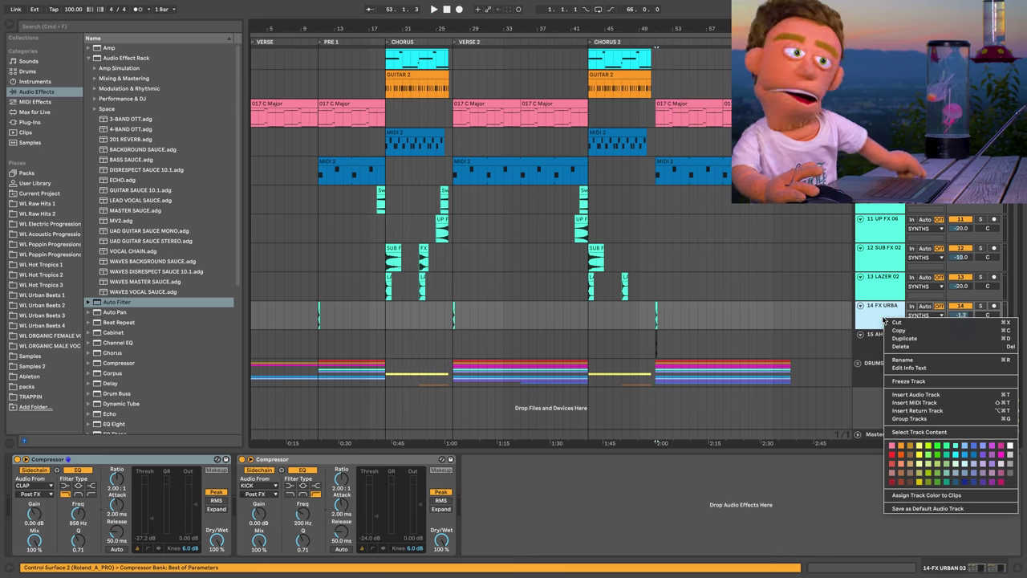
{"action": "left_click", "coordinate": [875, 335]}
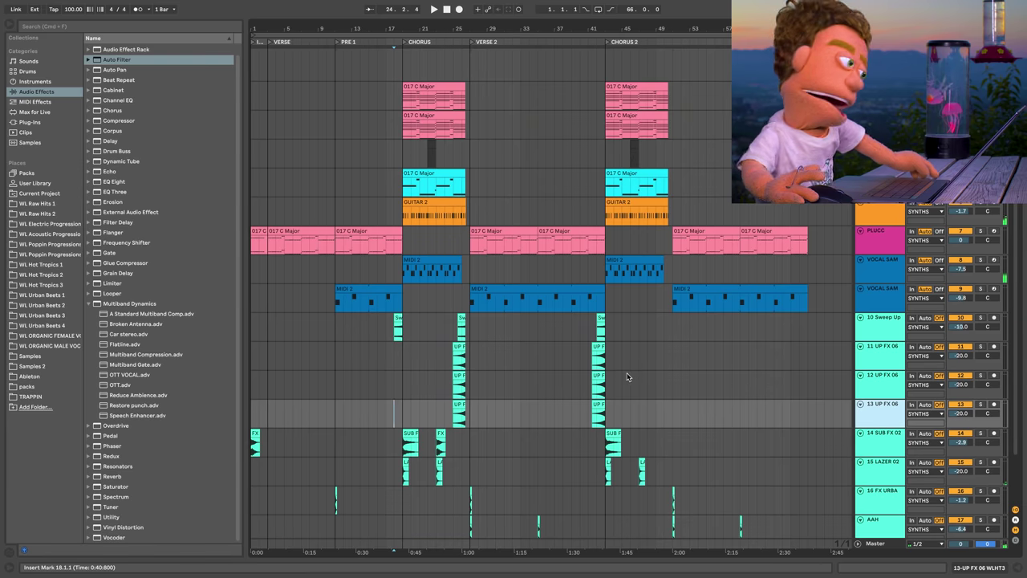
Select the UP FX 06 clips on tracks 12 and 13 across both choruses' build-ups.
{"action": "left_click_drag", "start_coordinate": [627, 372], "coordinate": [450, 418]}
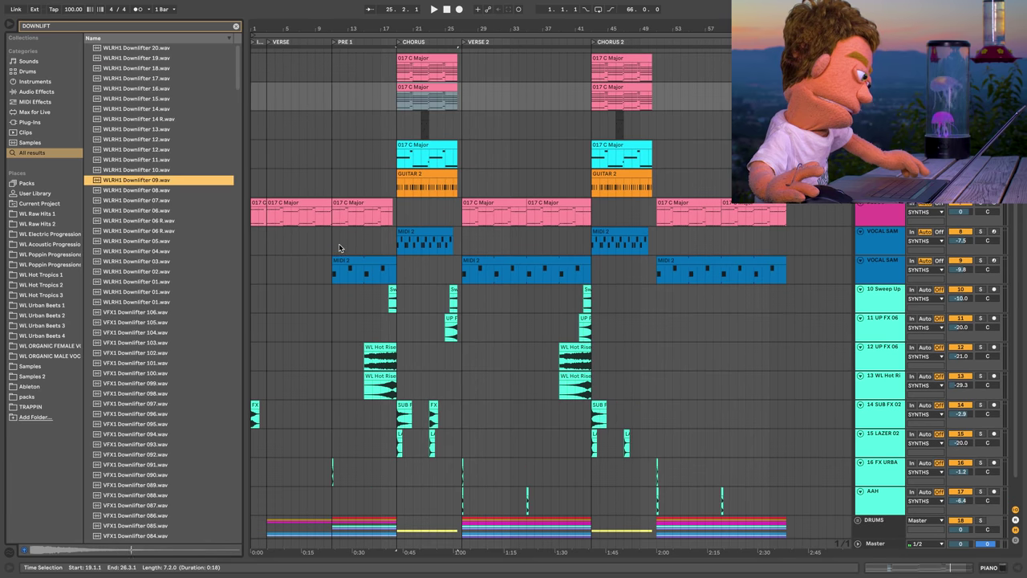
Add WLRH1 Downlifter 08.wav on a new audio track at the chorus start, set its volume to -31.5 dB and play it.
{"action": "key", "text": "Down"}
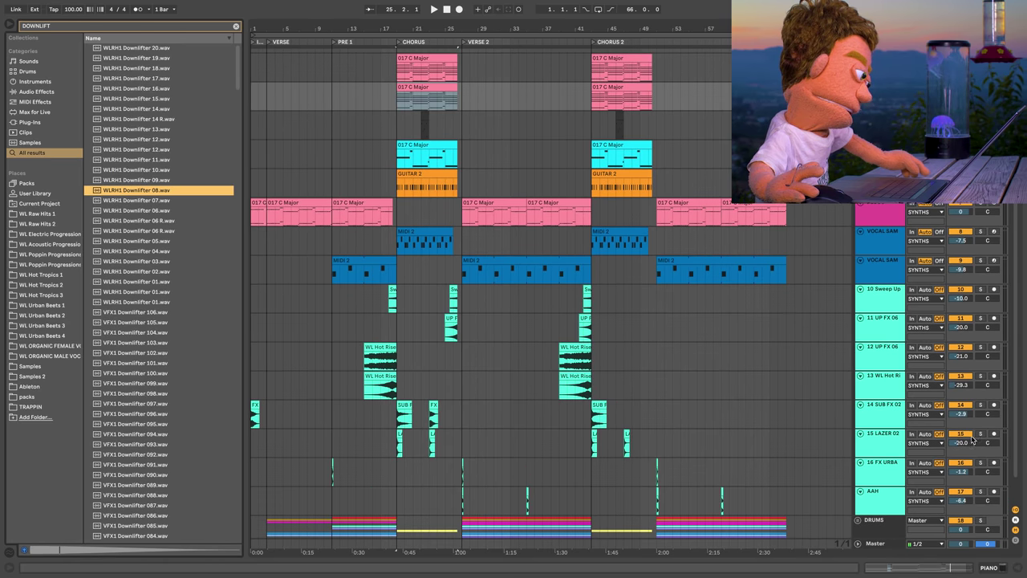
{"action": "key", "text": "Return"}
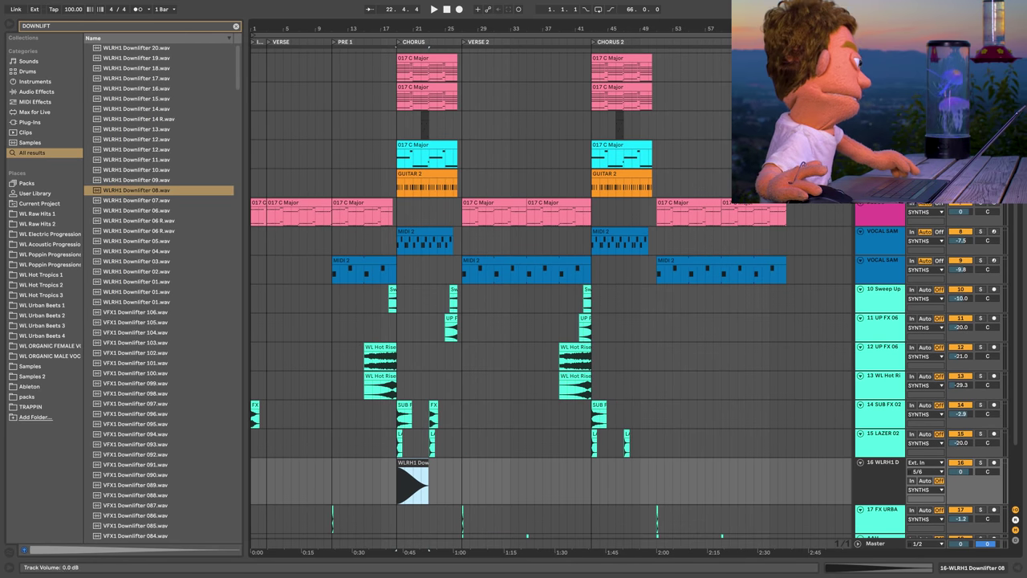
{"action": "key", "text": "space"}
{"action": "scroll", "coordinate": [696, 431], "scroll_direction": "down", "scroll_amount": 3}
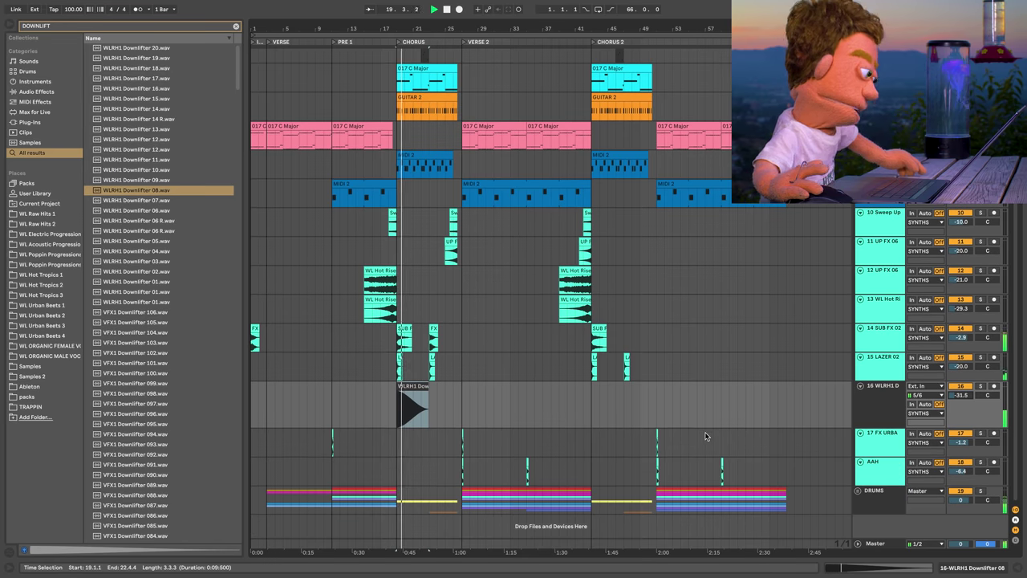
Select the AAH track and open its device chain.
{"action": "left_click", "coordinate": [439, 472]}
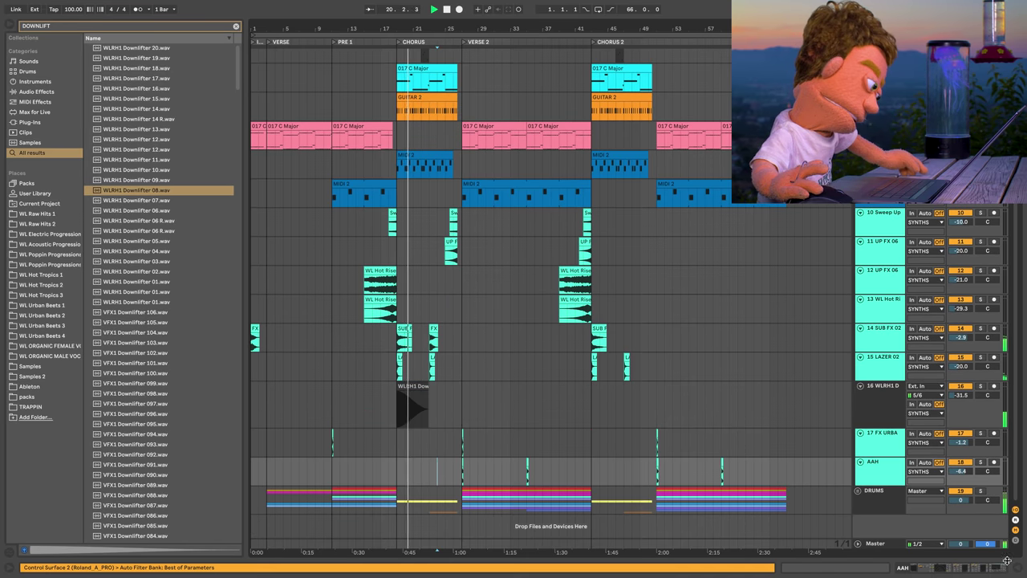
{"action": "left_click", "coordinate": [971, 567]}
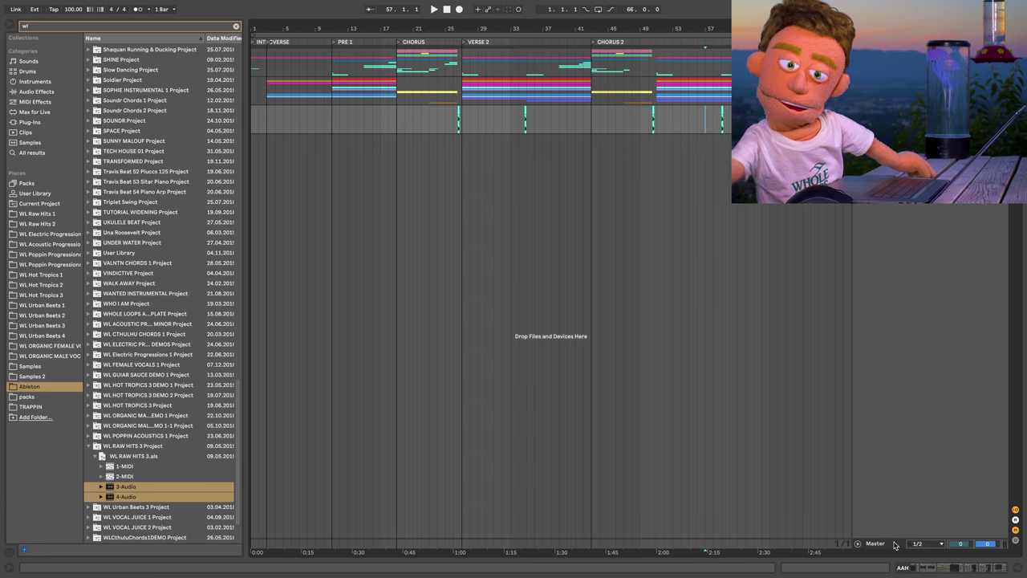
Delete the L2 Stereo limiter from the Master track.
{"action": "left_click", "coordinate": [895, 545]}
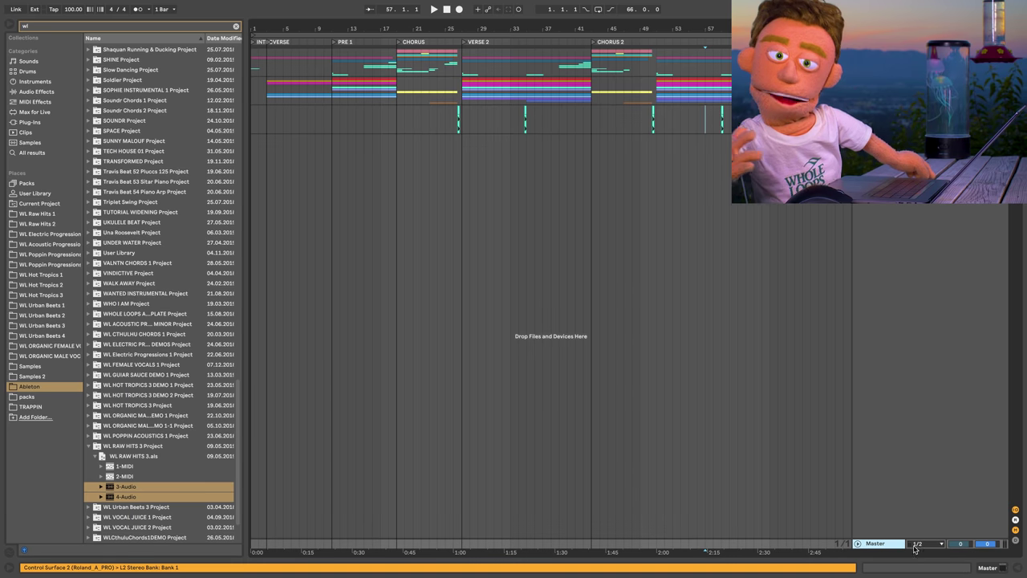
{"action": "left_click", "coordinate": [997, 567]}
{"action": "key", "text": "Delete"}
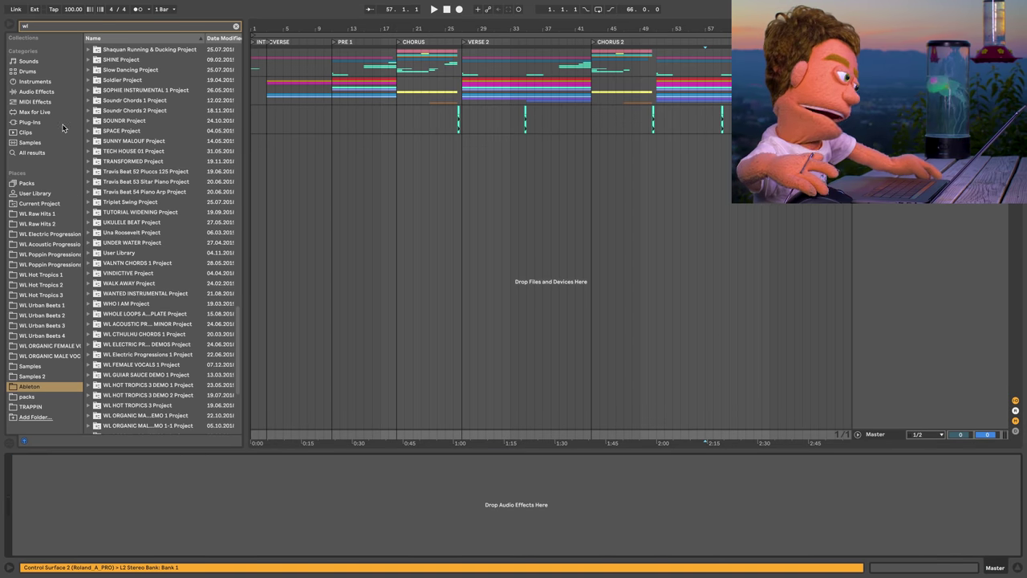
Find the Ozone 8 VST plug-in, load it on the Master track and apply the OZONE MASTER SAUCE preset.
{"action": "left_click", "coordinate": [57, 28]}
{"action": "type", "text": "ozone"}
{"action": "left_click", "coordinate": [35, 122]}
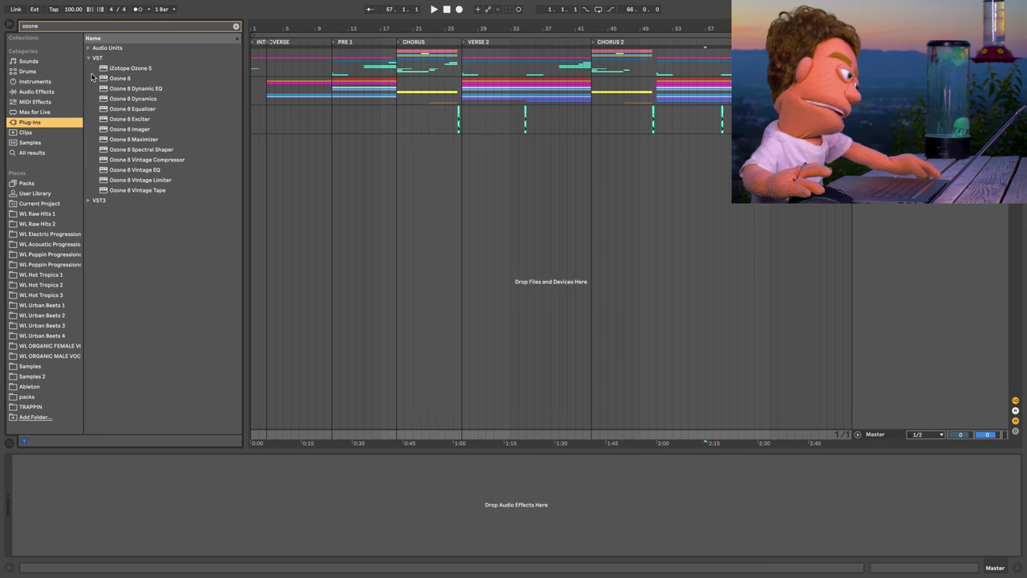
{"action": "double_click", "coordinate": [116, 78]}
{"action": "left_click", "coordinate": [722, 217]}
{"action": "double_click", "coordinate": [572, 411]}
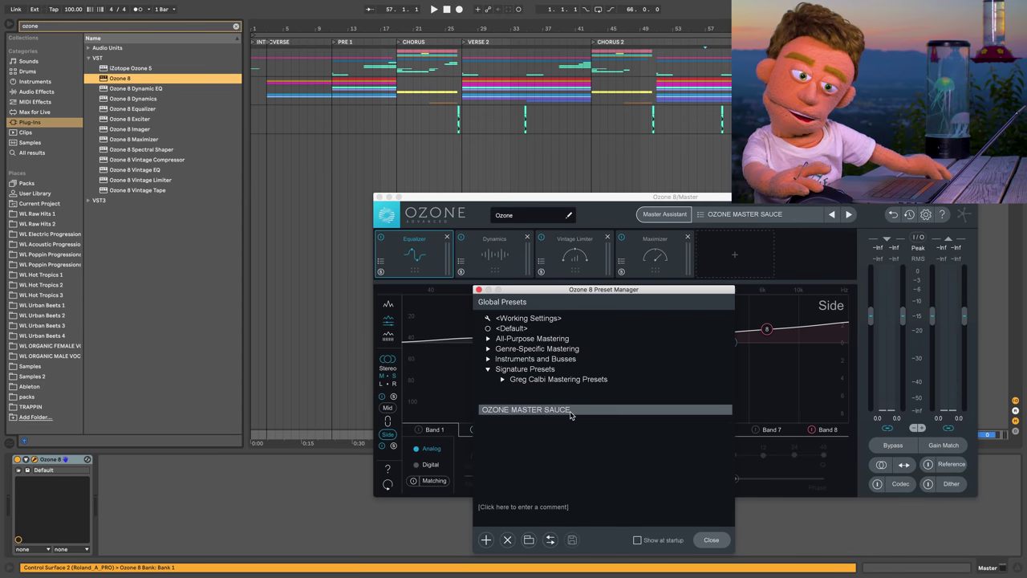
{"action": "left_click", "coordinate": [955, 483]}
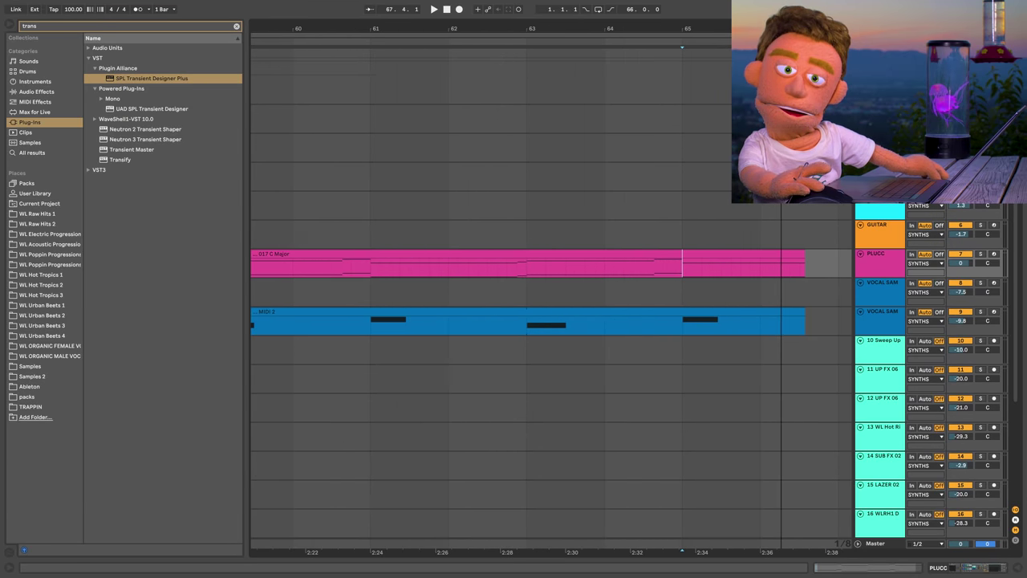
Review the synth, effect and drum tracks of the whole arrangement and play the song from bar 1.
{"action": "key", "text": "w"}
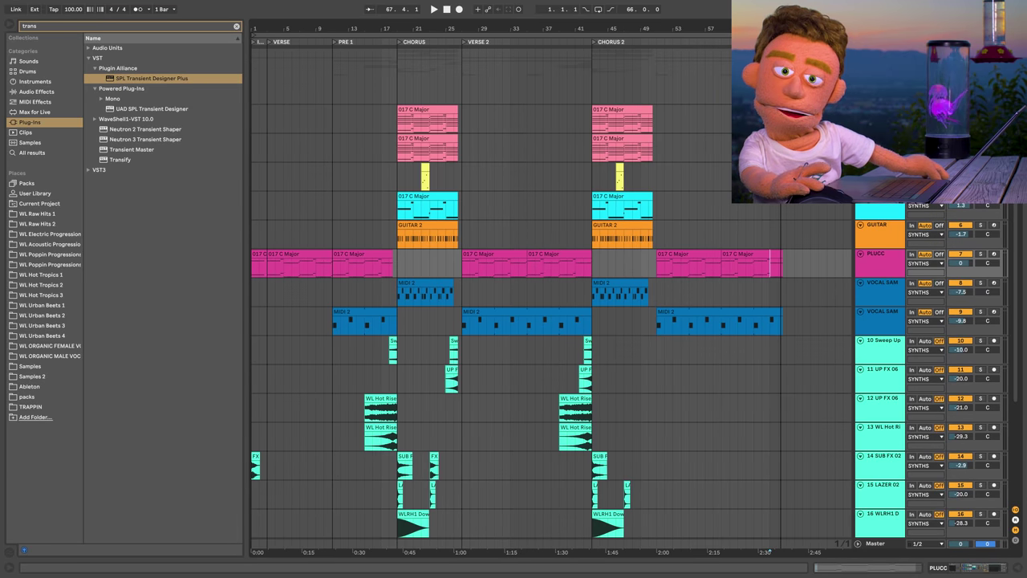
{"action": "left_click", "coordinate": [419, 107]}
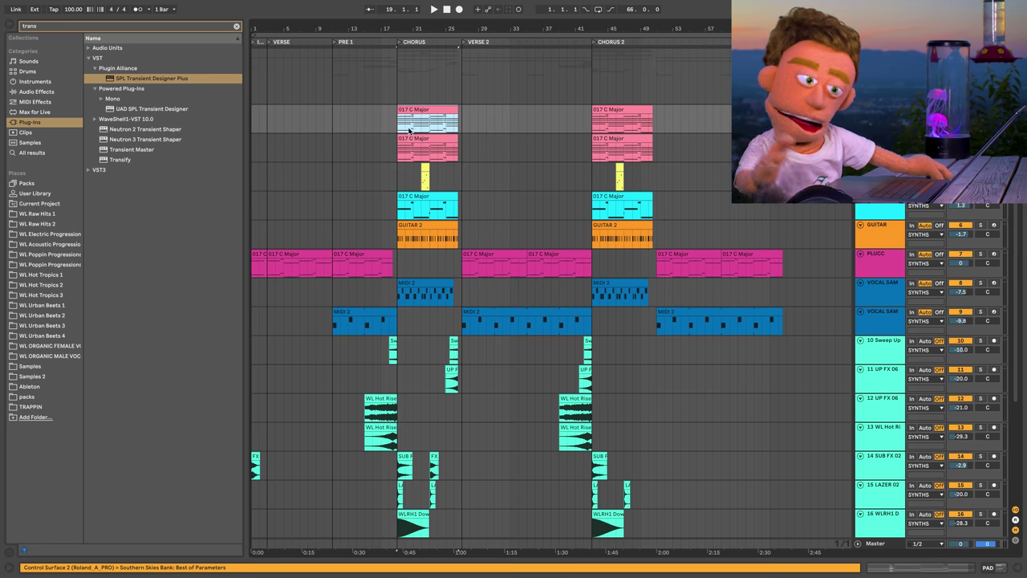
{"action": "left_click", "coordinate": [259, 252]}
{"action": "scroll", "coordinate": [374, 271], "scroll_direction": "down", "scroll_amount": 5}
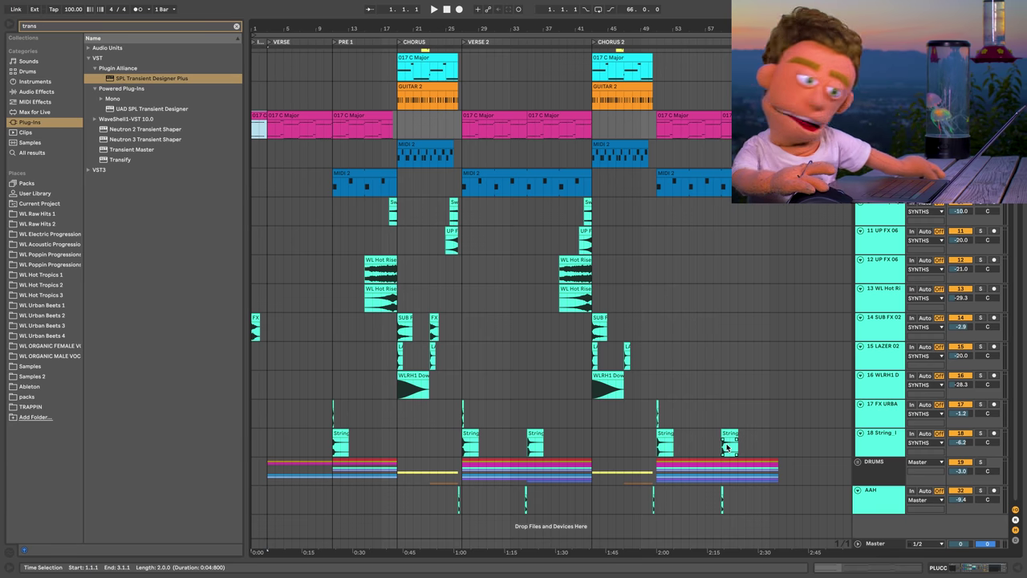
{"action": "scroll", "coordinate": [726, 446], "scroll_direction": "up", "scroll_amount": 5}
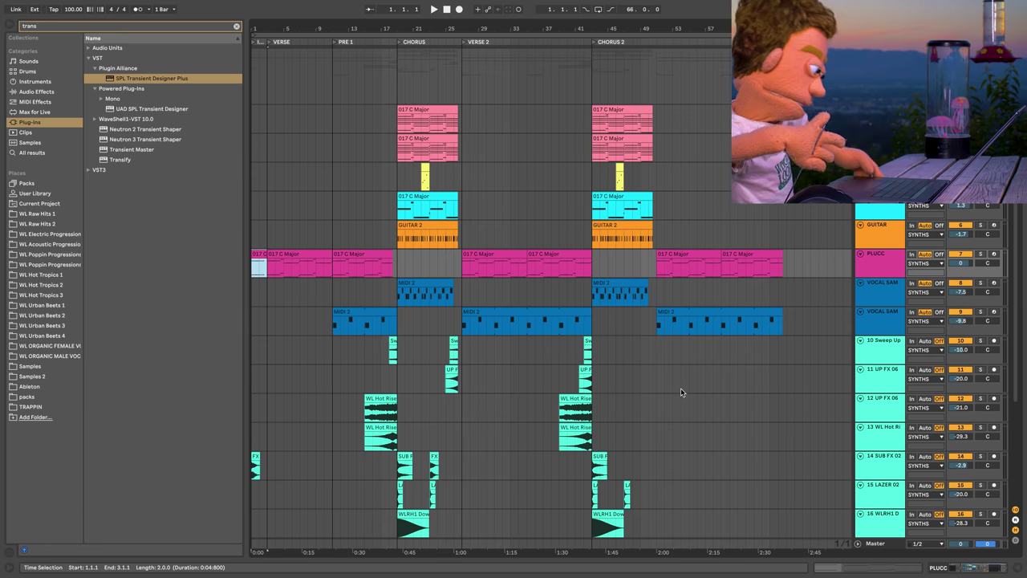
{"action": "scroll", "coordinate": [681, 388], "scroll_direction": "down", "scroll_amount": 10}
{"action": "left_click", "coordinate": [253, 365]}
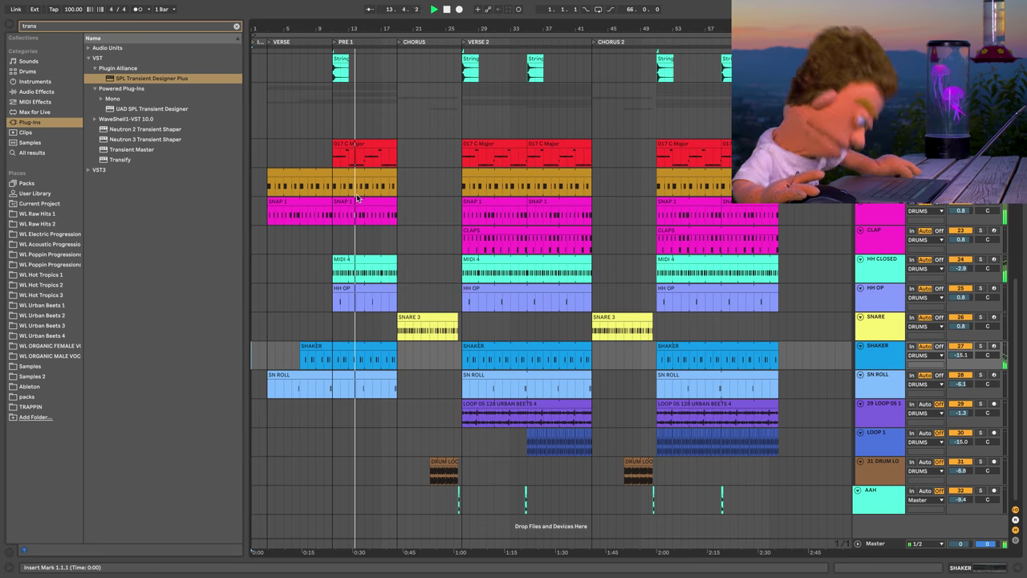
{"action": "scroll", "coordinate": [358, 198], "scroll_direction": "up", "scroll_amount": 8}
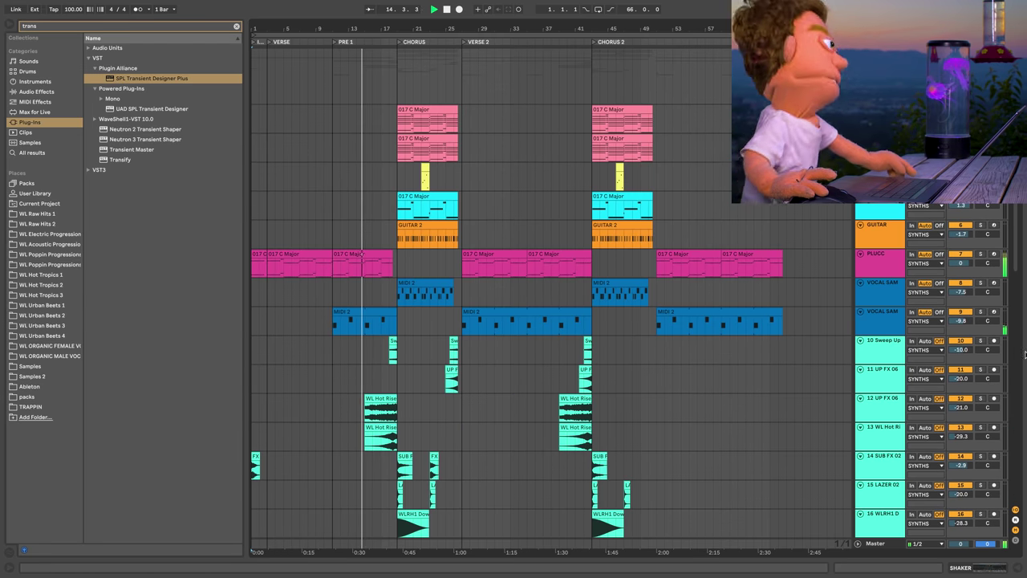